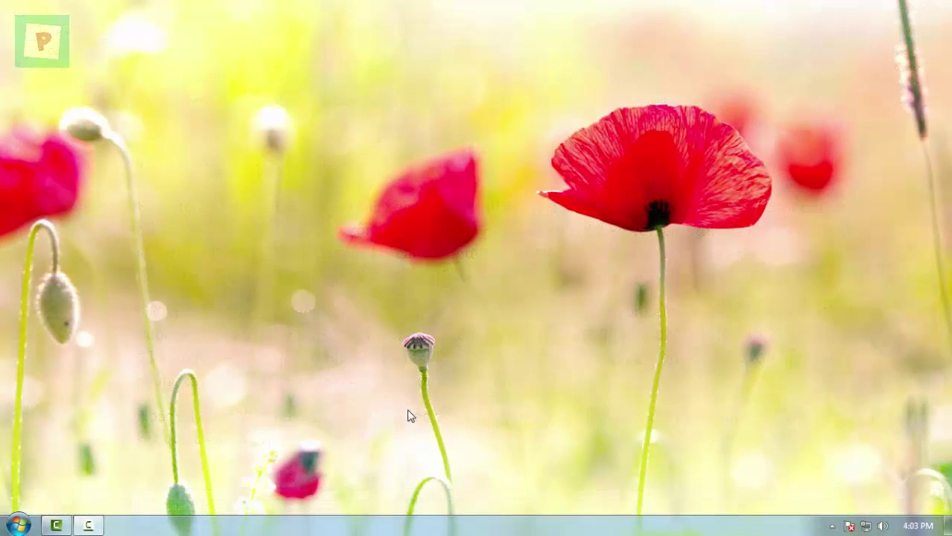
# Step: Launch PowerPoint 2016 and open the recent presentation FIN103- TCDN 2 - Slide 2
pyautogui.click(18, 526)
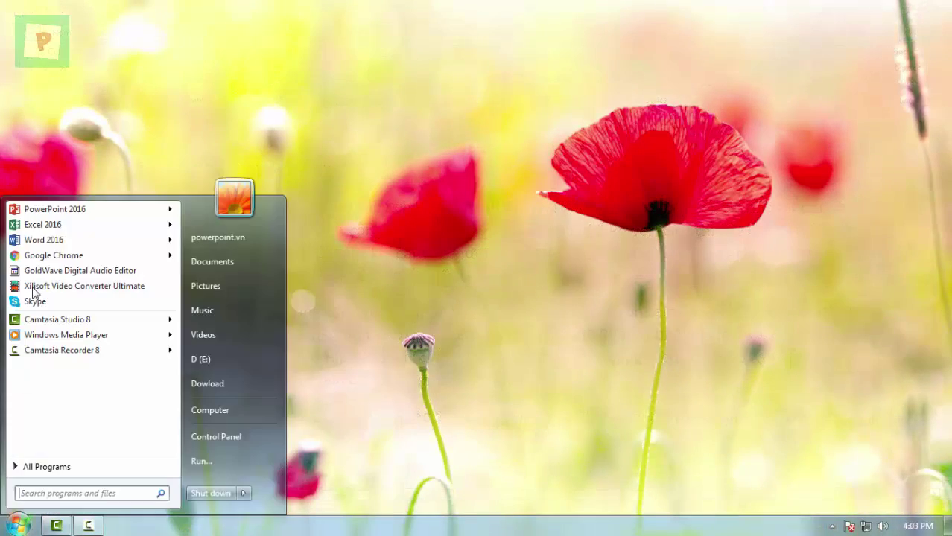
pyautogui.click(60, 209)
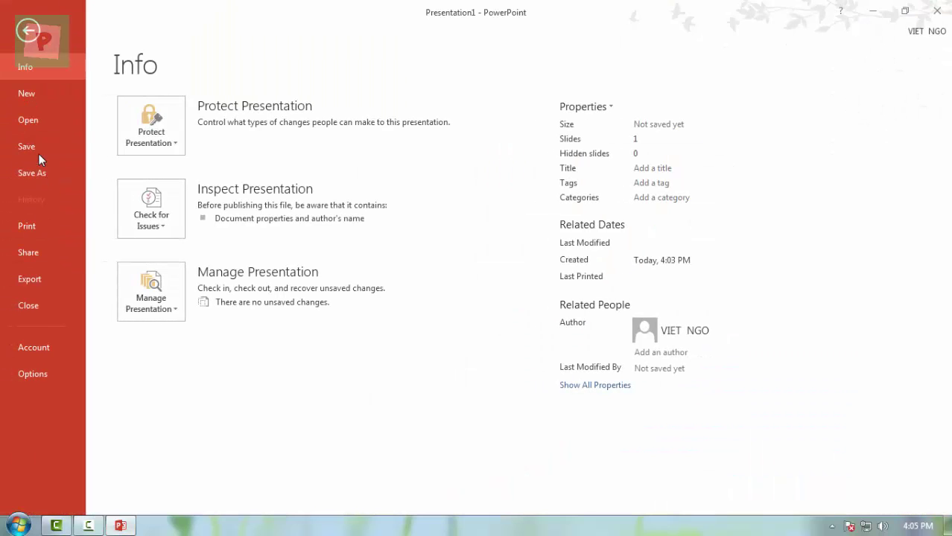
pyautogui.click(38, 124)
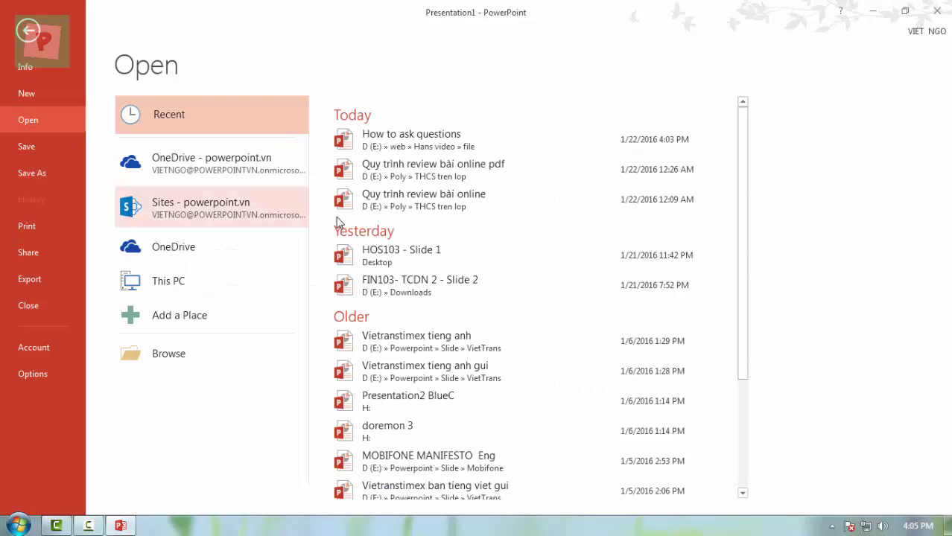
pyautogui.click(463, 287)
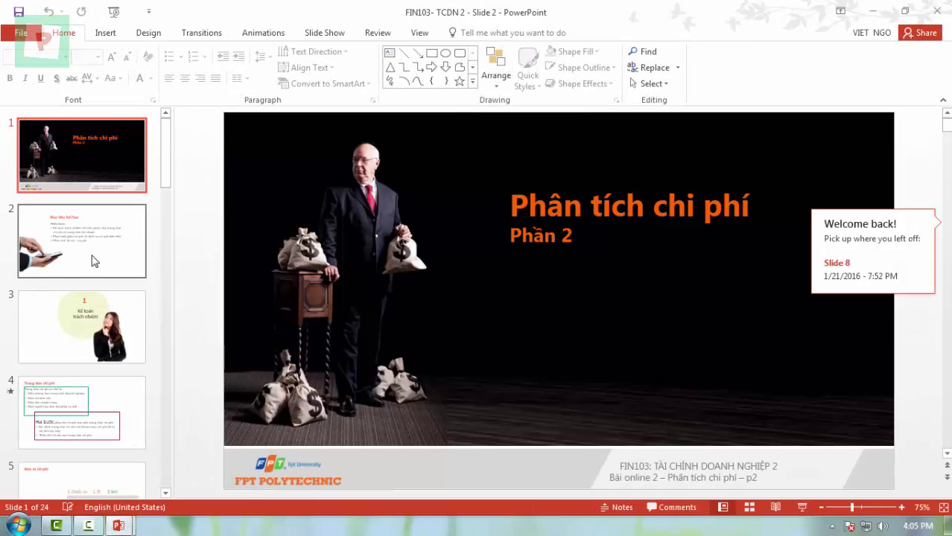
# Step: On slide 2, move the hand-and-calculator picture toward the right side
pyautogui.click(93, 259)
pyautogui.click(349, 343)
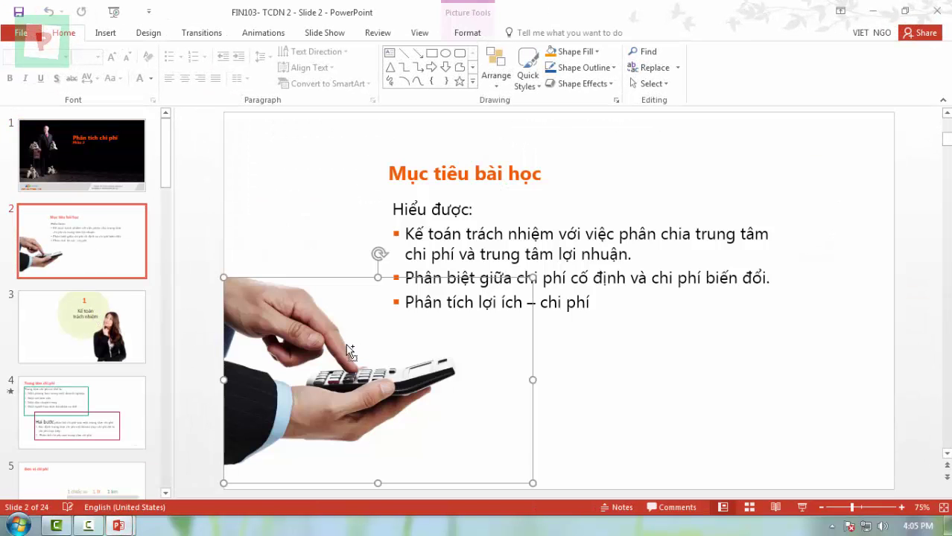
pyautogui.keyDown('ctrl'); pyautogui.scroll(-3, 346, 343); pyautogui.keyUp('ctrl')
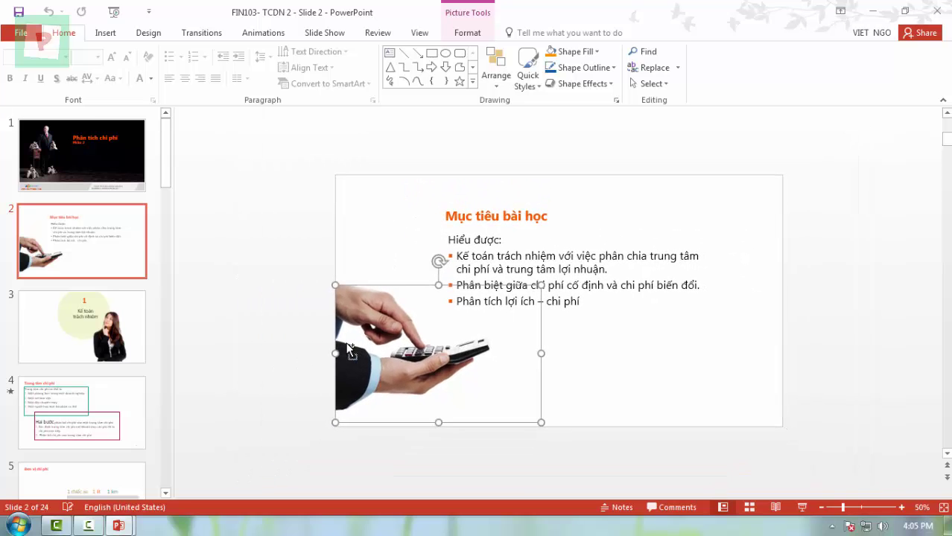
pyautogui.click(87, 258)
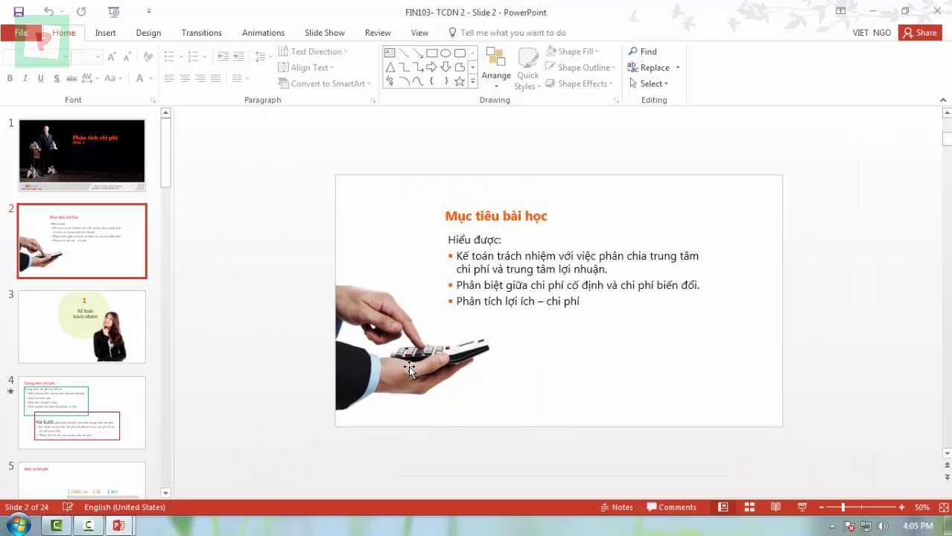
pyautogui.click(380, 371)
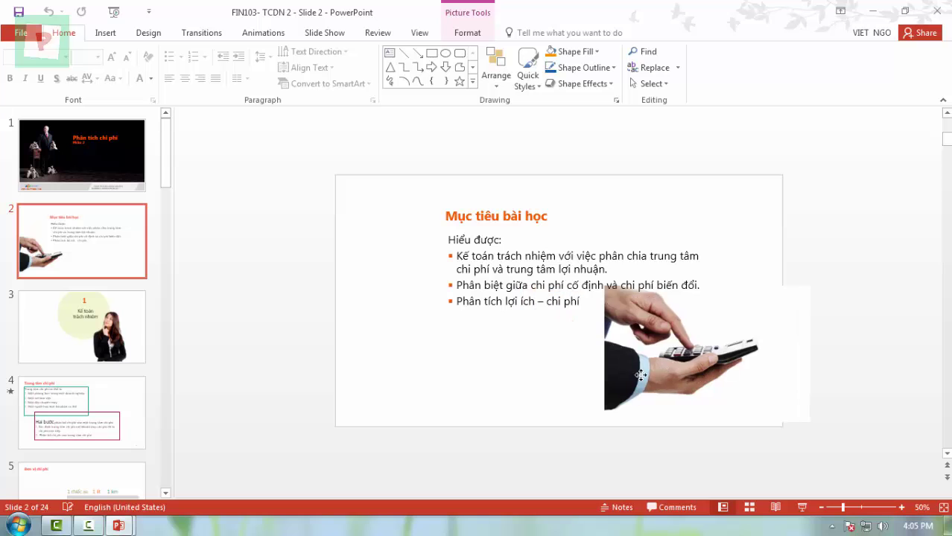
pyautogui.moveTo(398, 366); pyautogui.dragTo(689, 366)
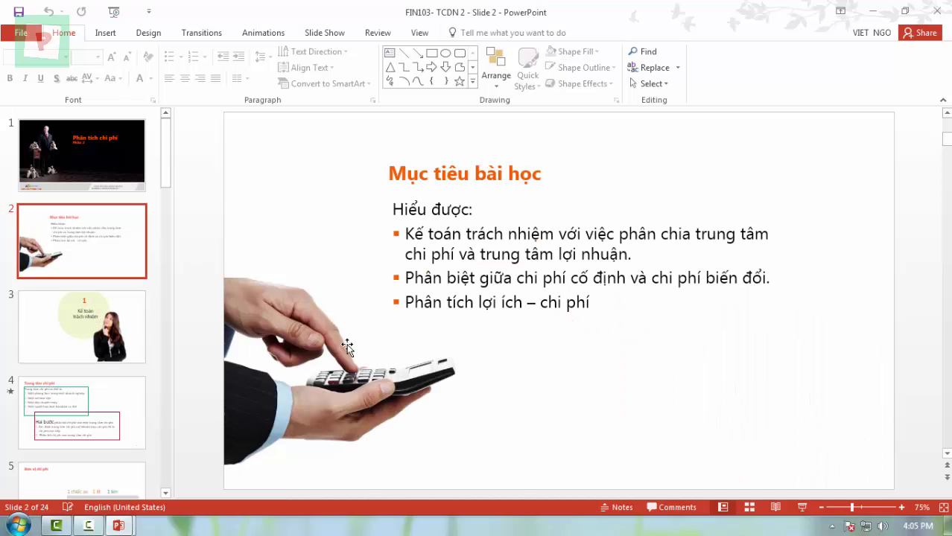
# Step: Place the hand picture beside the bullet text and flip it horizontally
pyautogui.click(348, 345)
pyautogui.scroll(-1, 345, 343)
pyautogui.scroll(-1, 345, 343)
pyautogui.scroll(-1, 345, 343)
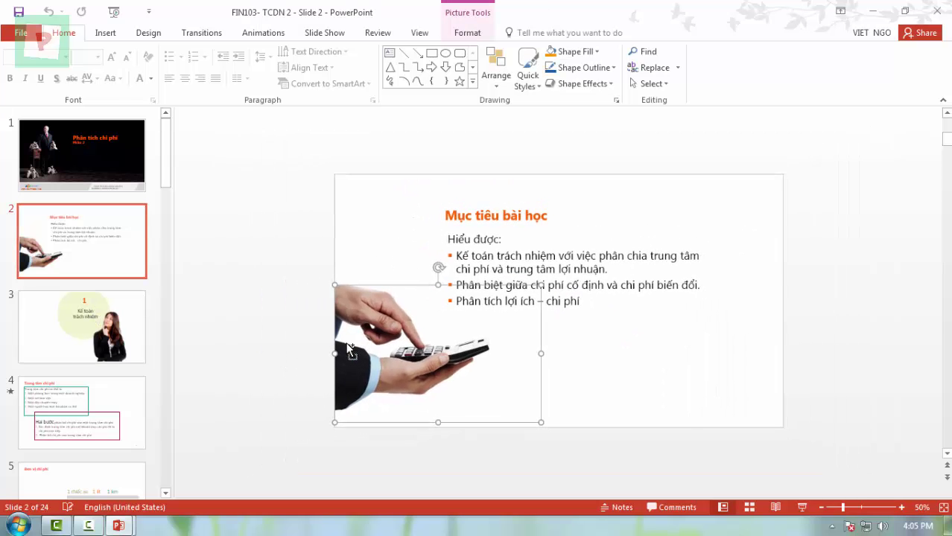
pyautogui.click(85, 259)
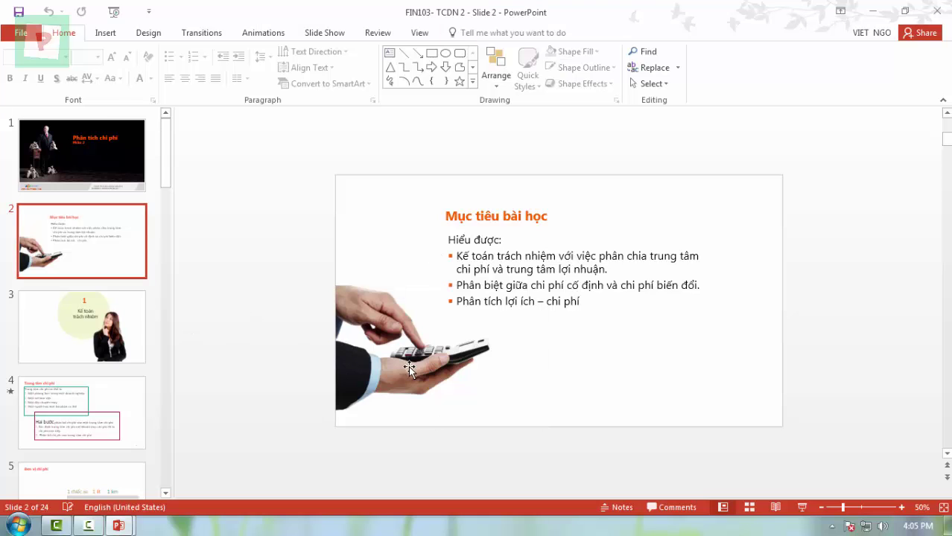
pyautogui.click(409, 366)
pyautogui.moveTo(374, 364); pyautogui.dragTo(665, 381)
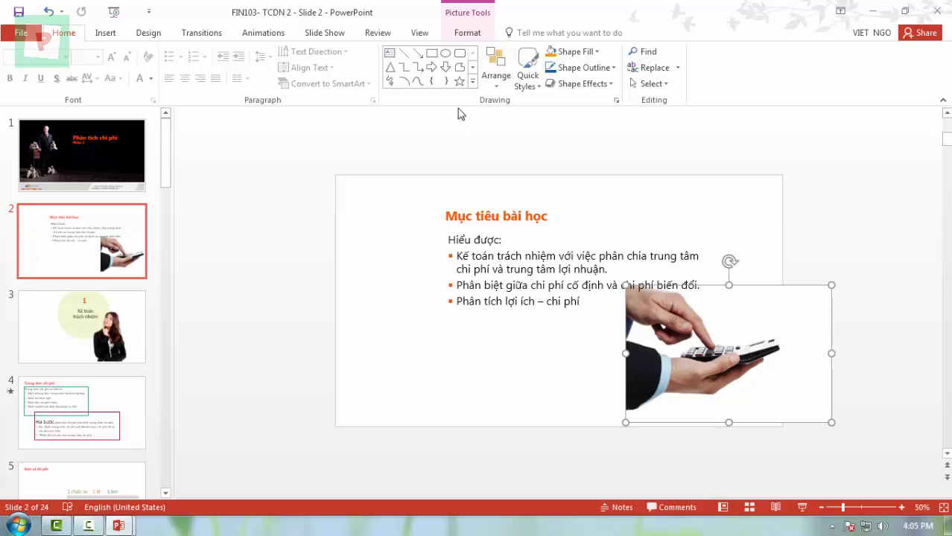
pyautogui.click(495, 80)
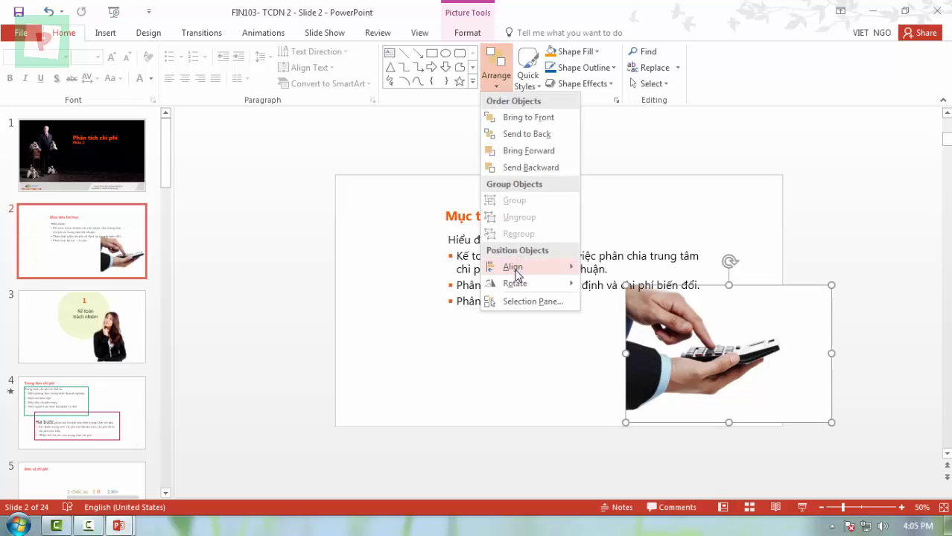
pyautogui.moveTo(515, 283)
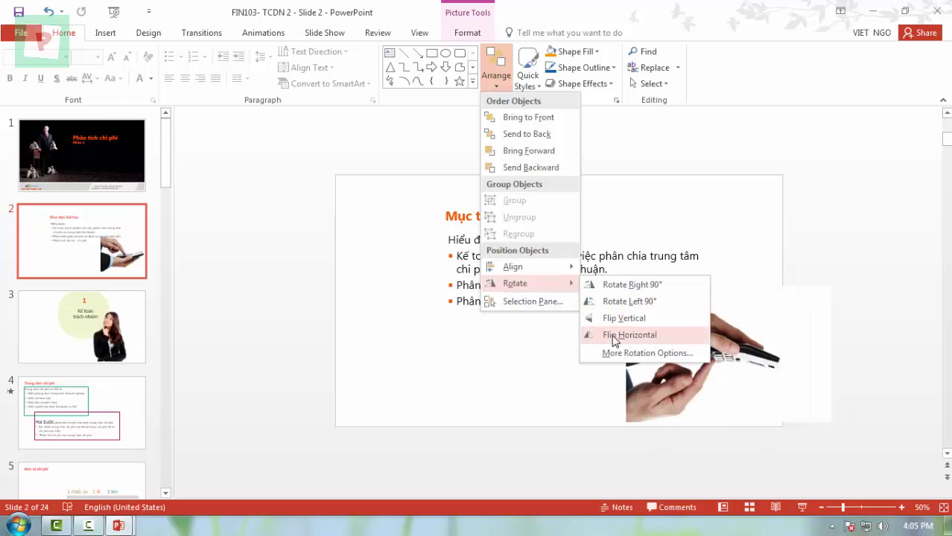
pyautogui.click(611, 335)
pyautogui.moveTo(714, 363); pyautogui.dragTo(669, 359)
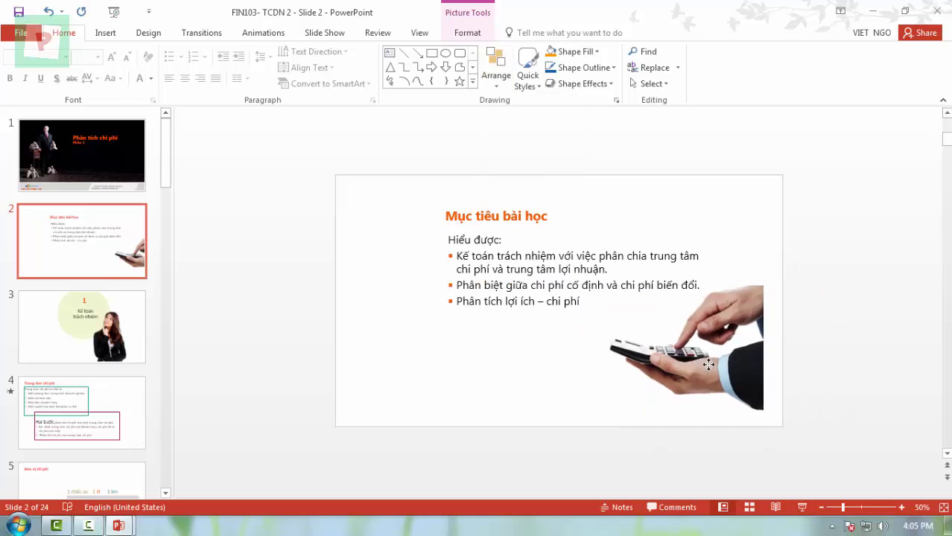
# Step: On slide 3, move the woman picture left and flip it horizontally
pyautogui.click(82, 326)
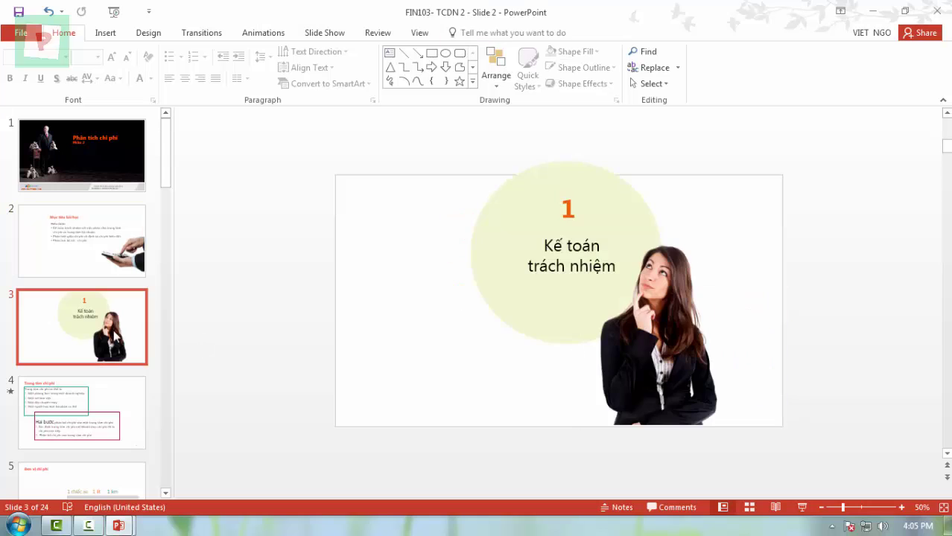
pyautogui.click(601, 362)
pyautogui.moveTo(596, 366); pyautogui.dragTo(467, 365)
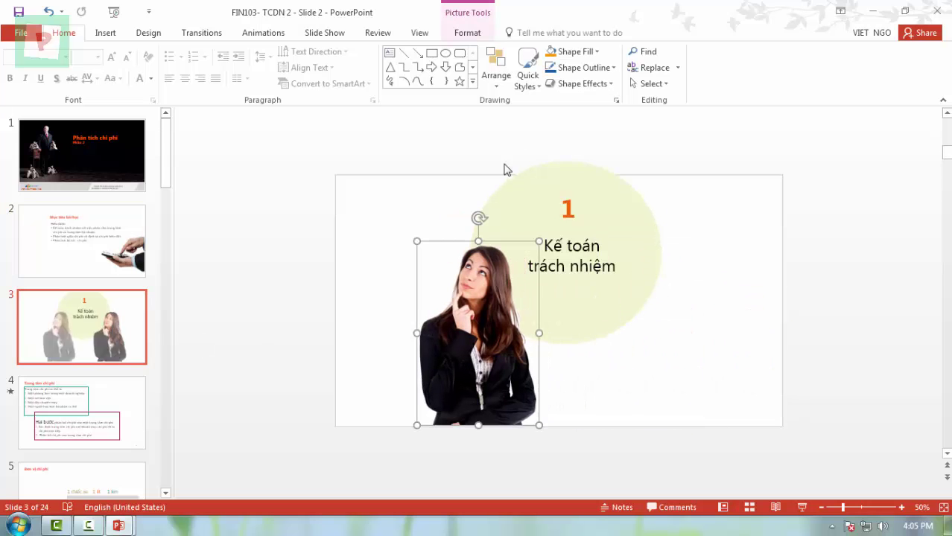
pyautogui.click(495, 66)
pyautogui.moveTo(515, 284)
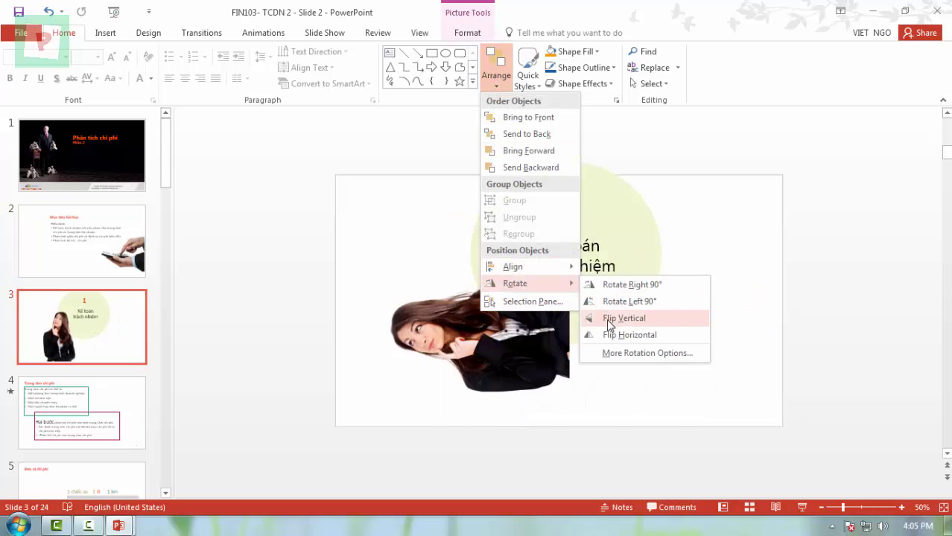
pyautogui.click(605, 334)
pyautogui.moveTo(476, 335); pyautogui.dragTo(467, 335)
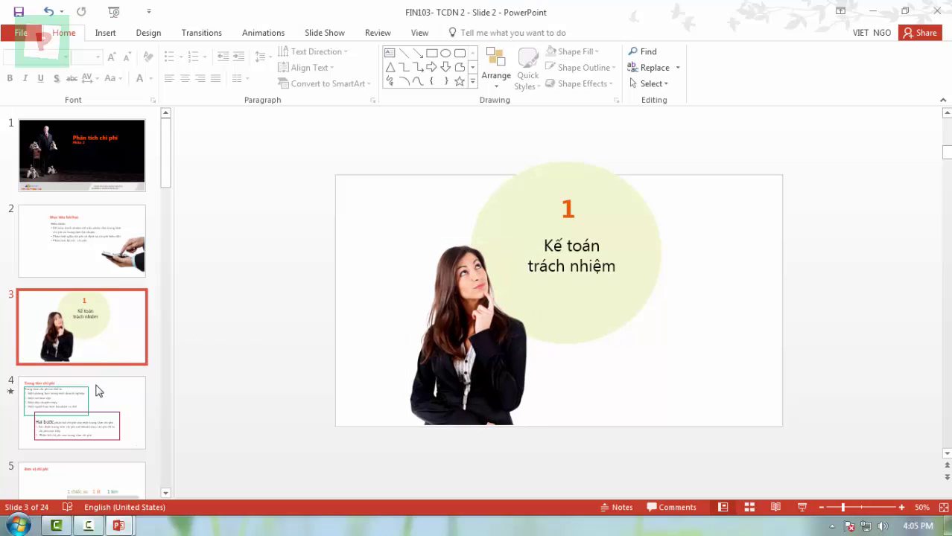
pyautogui.click(93, 406)
# Step: Move the pink Hai bước text box and left-align it with the green text box
pyautogui.click(419, 397)
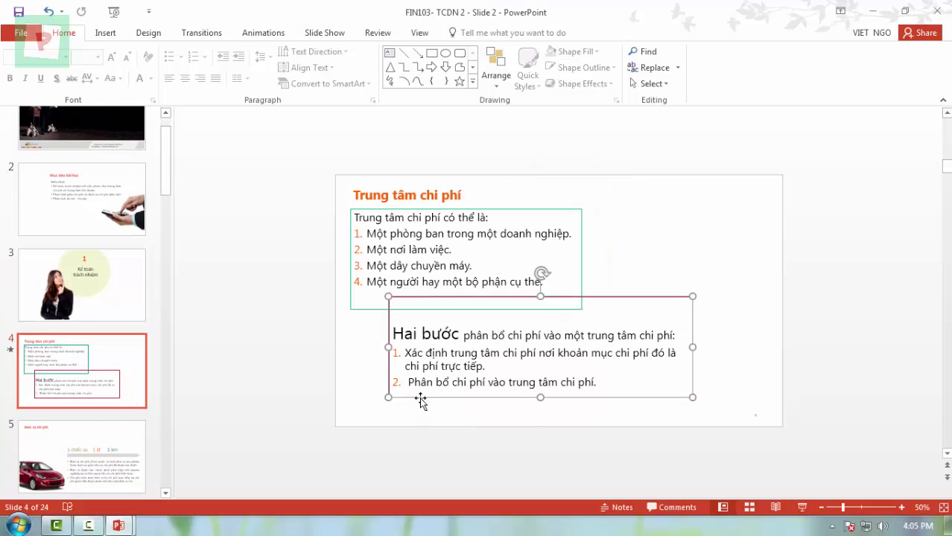
pyautogui.moveTo(386, 319); pyautogui.dragTo(355, 348)
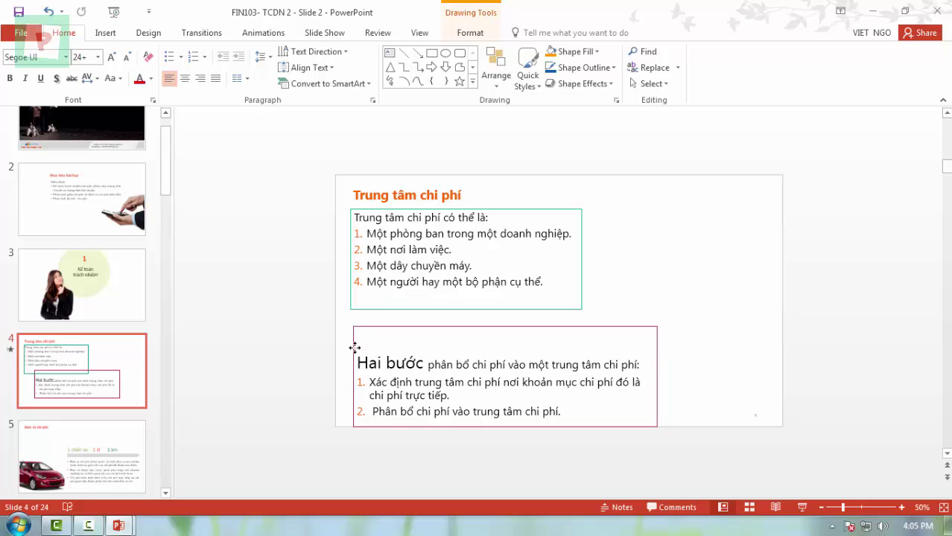
pyautogui.keyDown('shift'); pyautogui.click(358, 309); pyautogui.keyUp('shift')
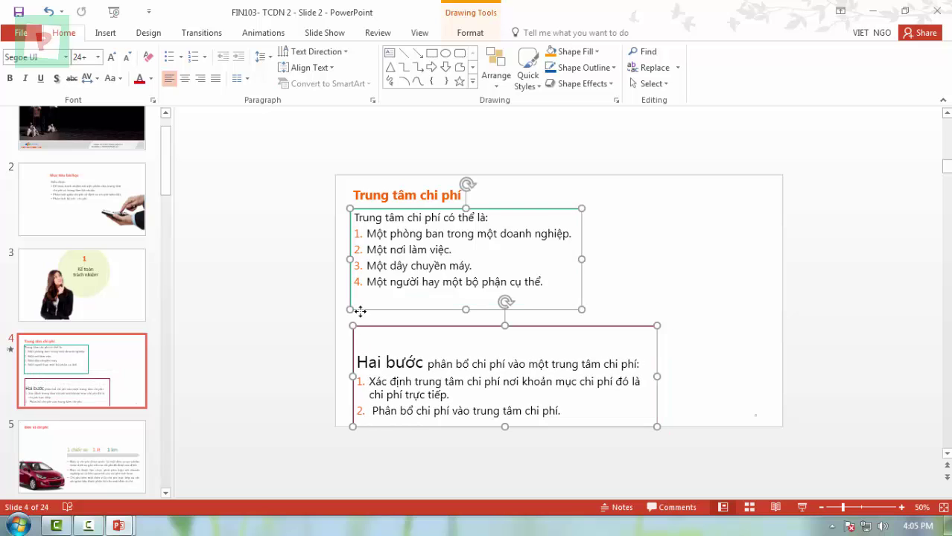
pyautogui.click(495, 70)
pyautogui.moveTo(512, 266)
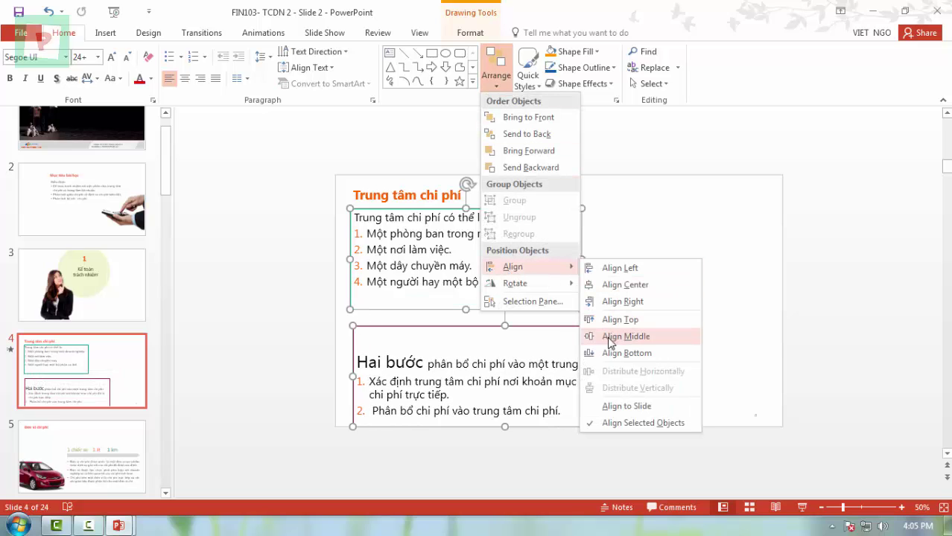
pyautogui.click(603, 269)
# Step: Align the Doanh thu and Chi phí circles on slide 7 at the same height
pyautogui.click(646, 257)
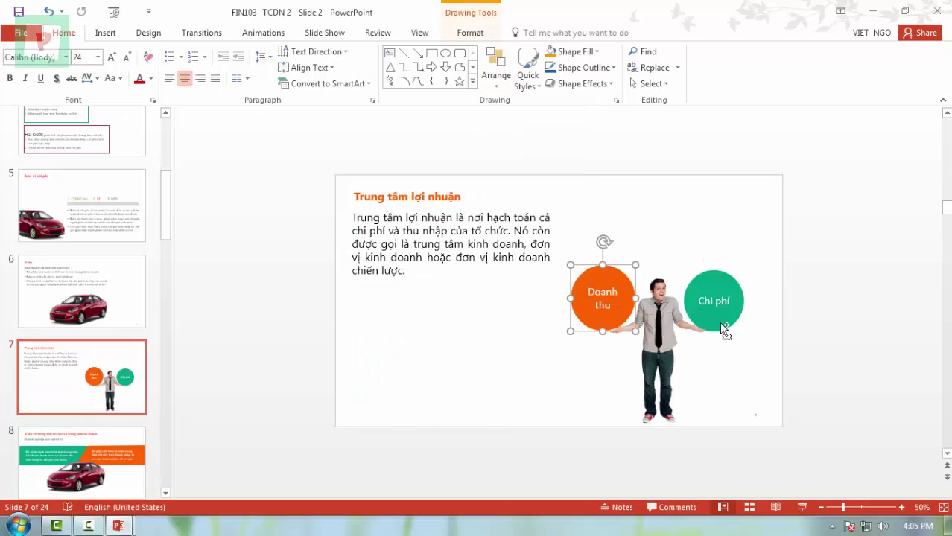
pyautogui.keyDown('shift'); pyautogui.click(719, 324); pyautogui.keyUp('shift')
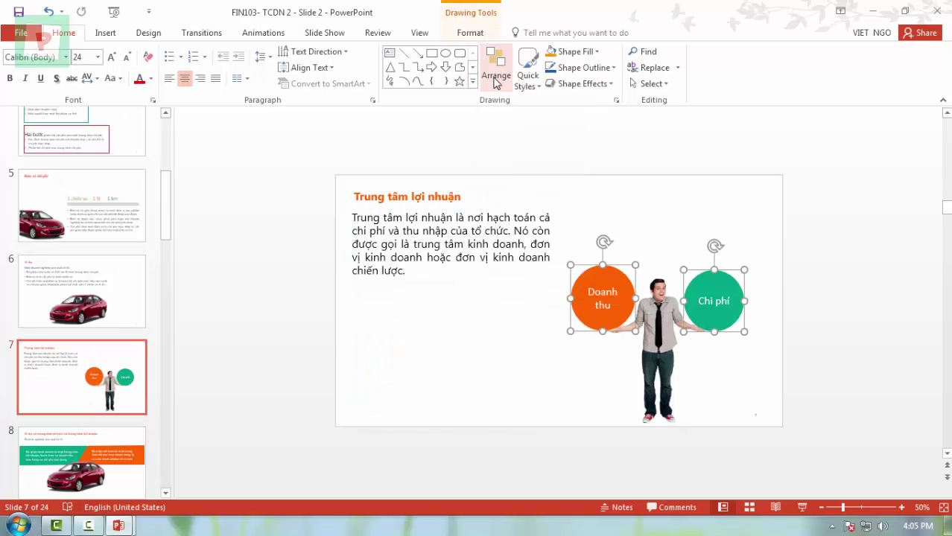
pyautogui.click(496, 71)
pyautogui.moveTo(513, 267)
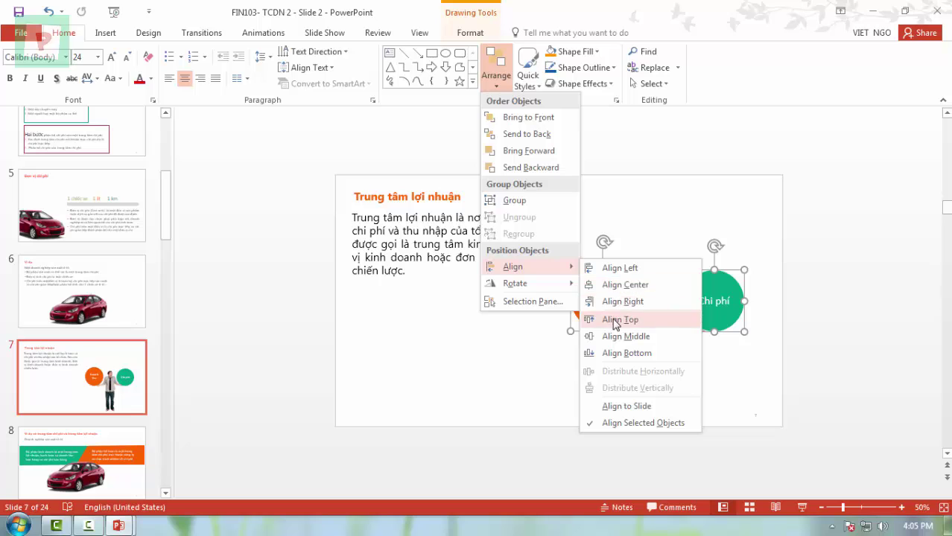
pyautogui.click(610, 337)
pyautogui.click(139, 398)
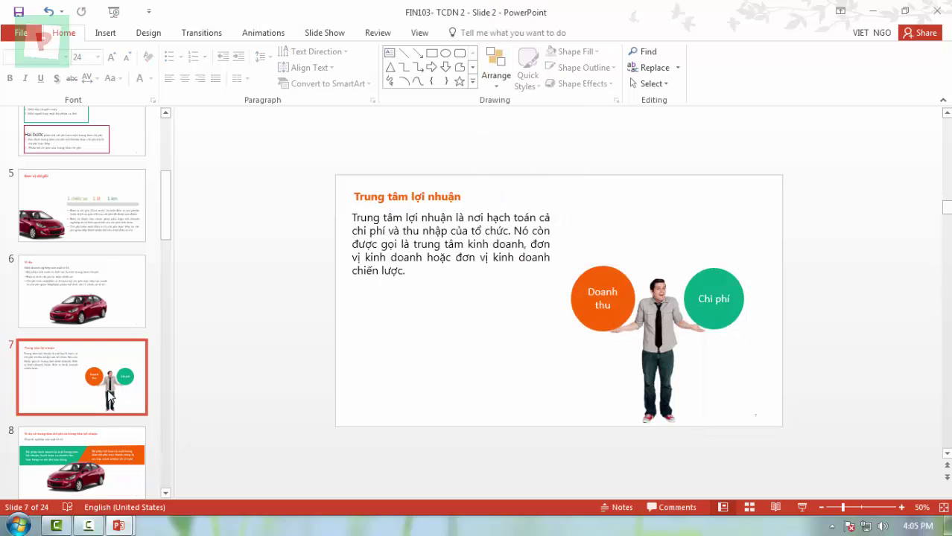
# Step: Nudge the apple picture on slide 15 slightly to the left
pyautogui.scroll(-3, 112, 380)
pyautogui.click(112, 352)
pyautogui.scroll(-3, 113, 353)
pyautogui.scroll(-3, 113, 346)
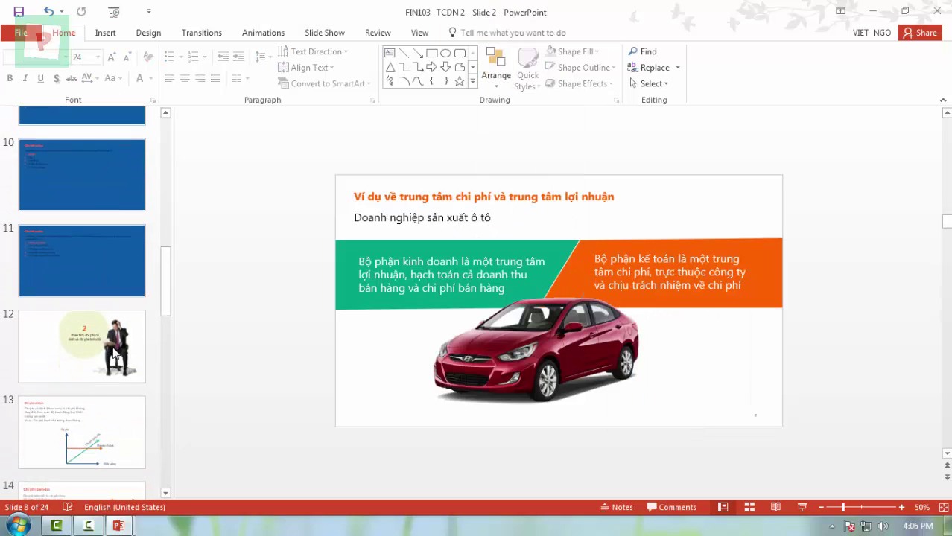
pyautogui.click(112, 346)
pyautogui.scroll(-2, 112, 346)
pyautogui.scroll(-1, 112, 347)
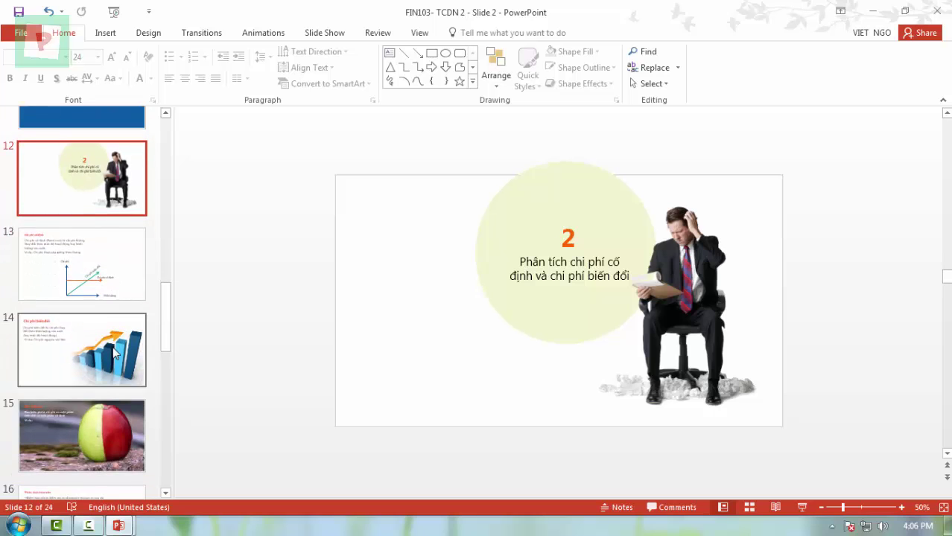
pyautogui.scroll(-1, 112, 346)
pyautogui.click(109, 368)
pyautogui.click(656, 275)
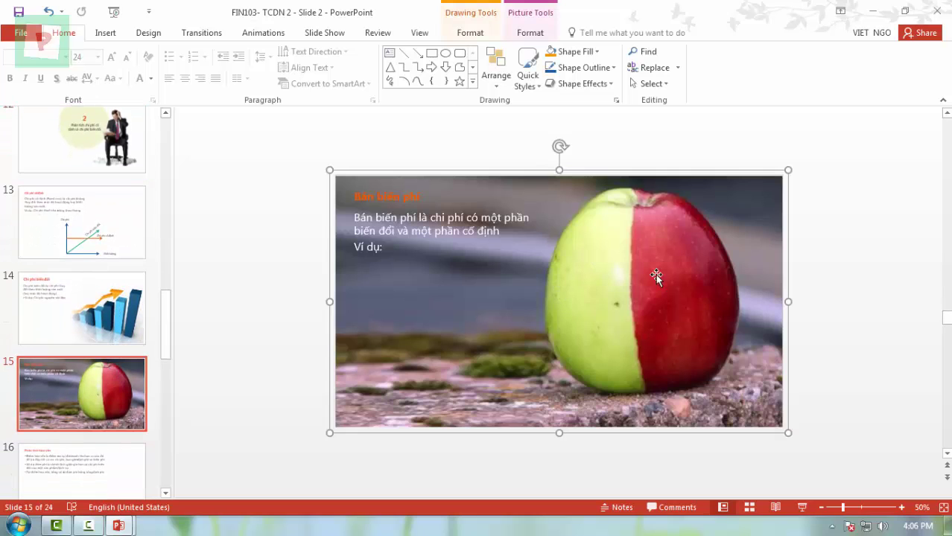
pyautogui.moveTo(682, 281); pyautogui.dragTo(676, 281)
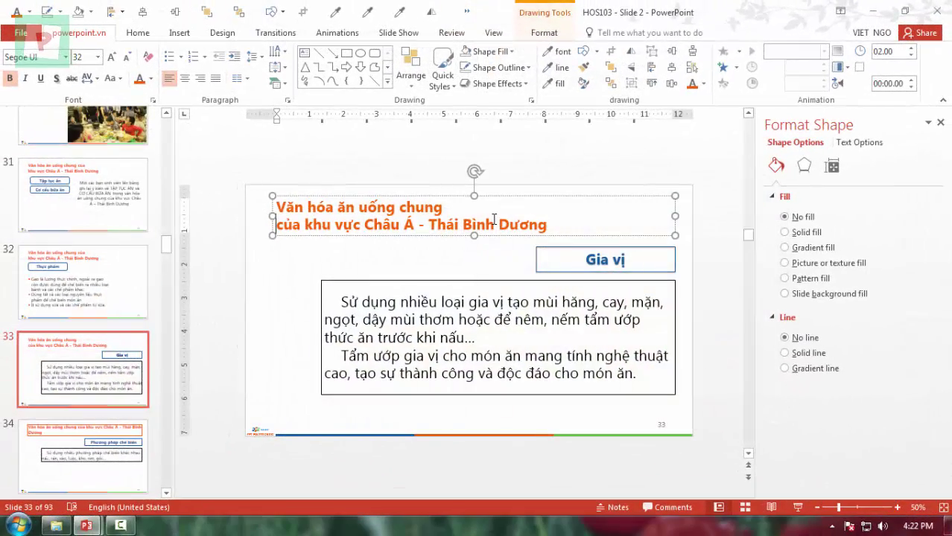
# Step: Join slide 33's title into one line and compare it with neighbouring slides
pyautogui.press('BackSpace')
pyautogui.click(228, 358)
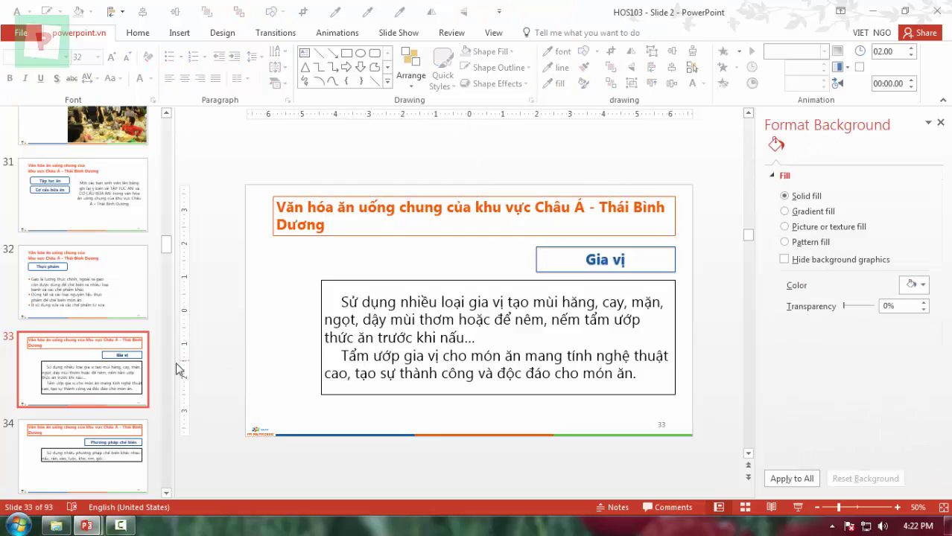
pyautogui.click(89, 428)
pyautogui.click(75, 291)
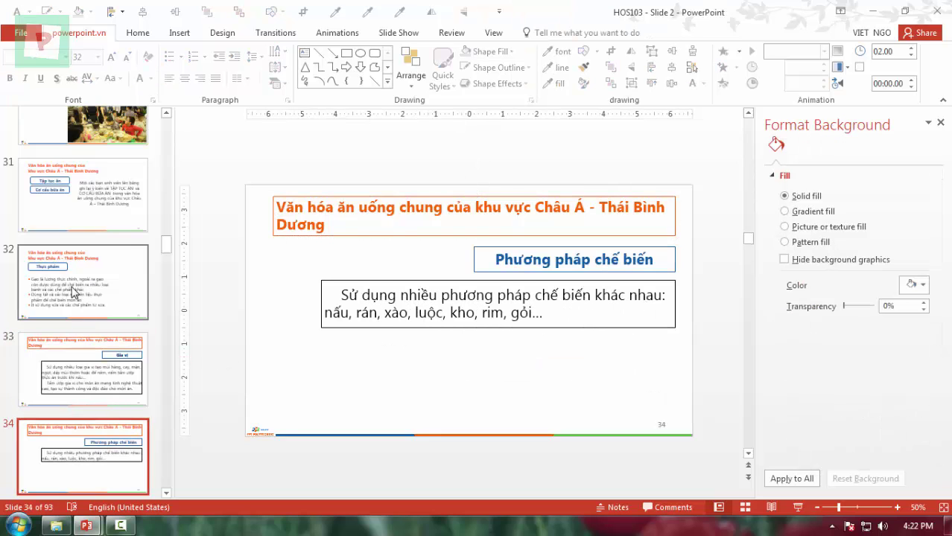
pyautogui.click(77, 209)
pyautogui.click(76, 294)
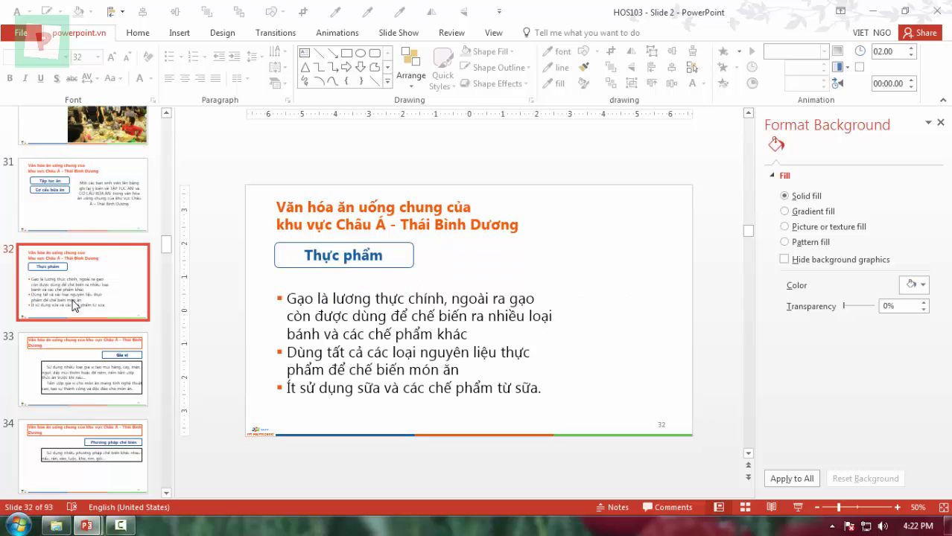
pyautogui.click(79, 367)
# Step: Break the slide 33 title onto a second line after "của"
pyautogui.click(375, 241)
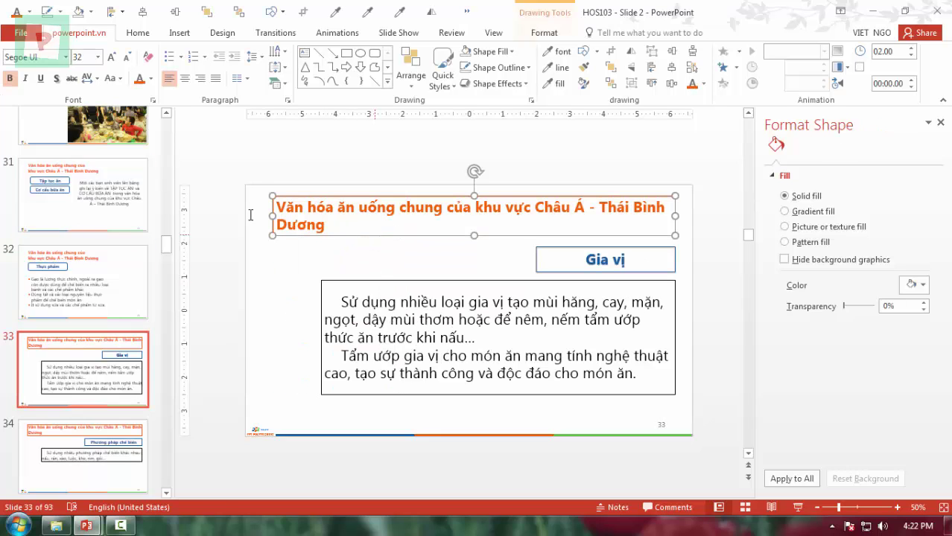
pyautogui.click(473, 214)
pyautogui.press('Return')
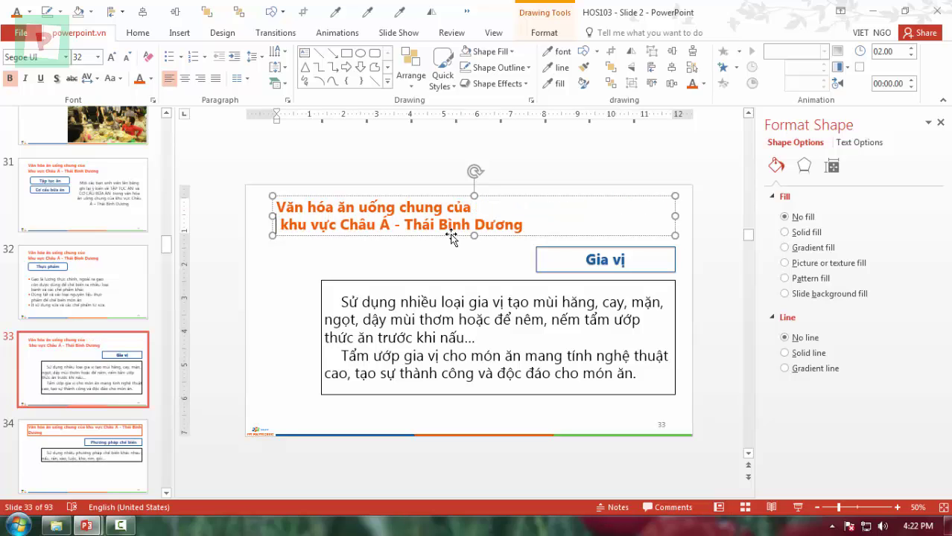
pyautogui.press('Delete')
# Step: Shift the Gia vị box and the body text box to the left
pyautogui.moveTo(572, 272); pyautogui.dragTo(297, 269)
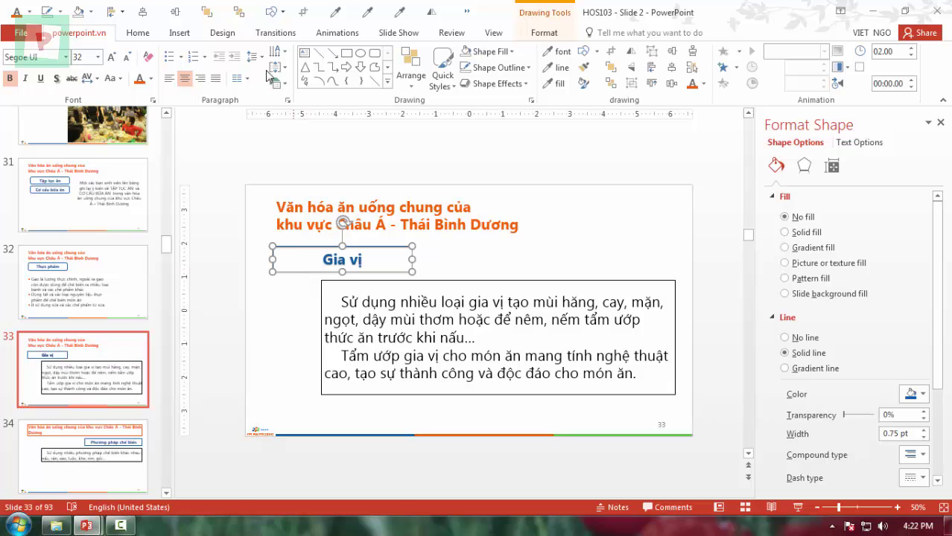
pyautogui.click(280, 13)
pyautogui.click(277, 46)
pyautogui.click(387, 284)
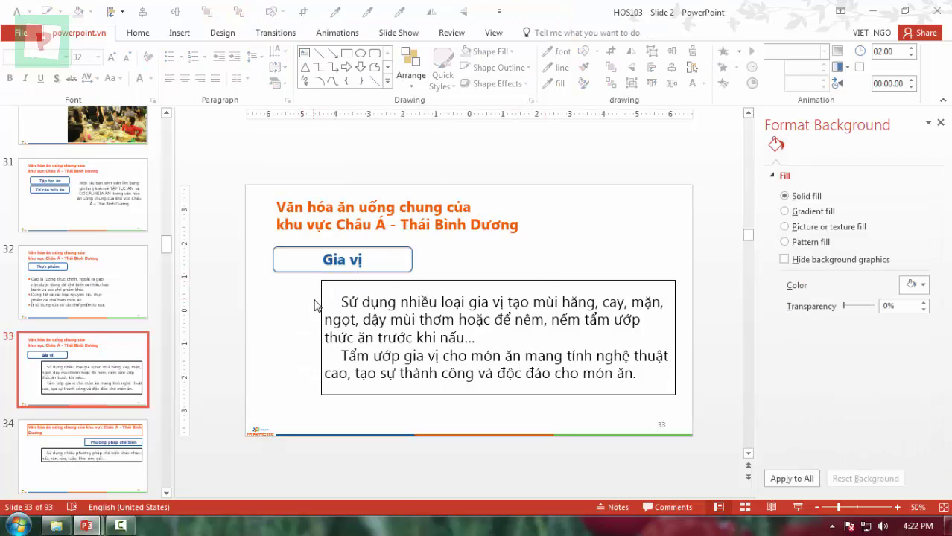
pyautogui.moveTo(319, 305); pyautogui.dragTo(270, 311)
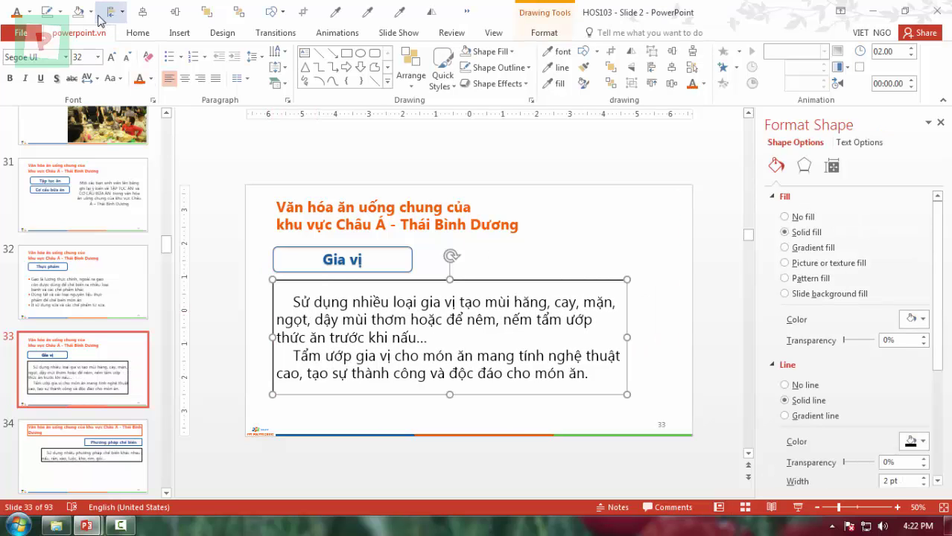
# Step: Turn all the body text paragraphs into a bulleted list
pyautogui.click(285, 319)
pyautogui.hotkey('ctrl', 'a')
pyautogui.click(169, 56)
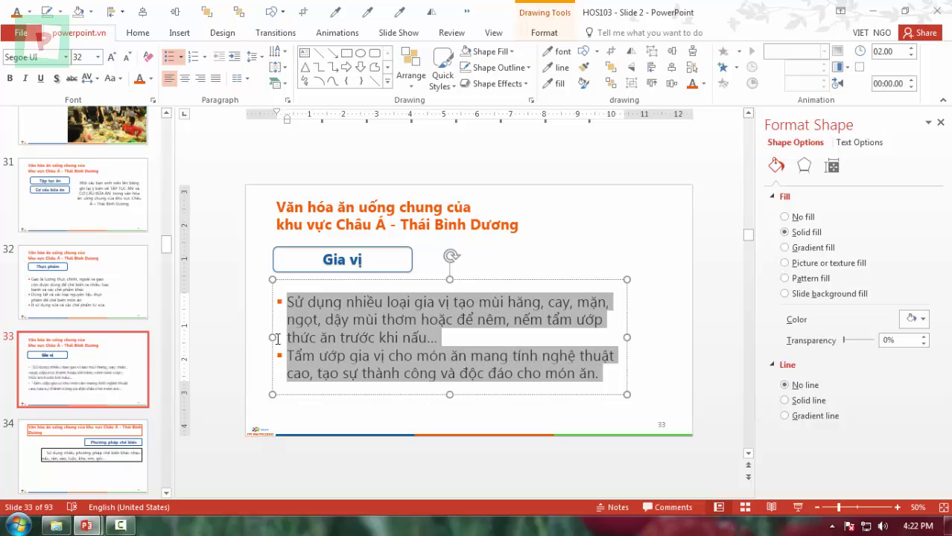
pyautogui.click(252, 355)
# Step: Select the Gia vị box and body text box together for alignment
pyautogui.click(301, 284)
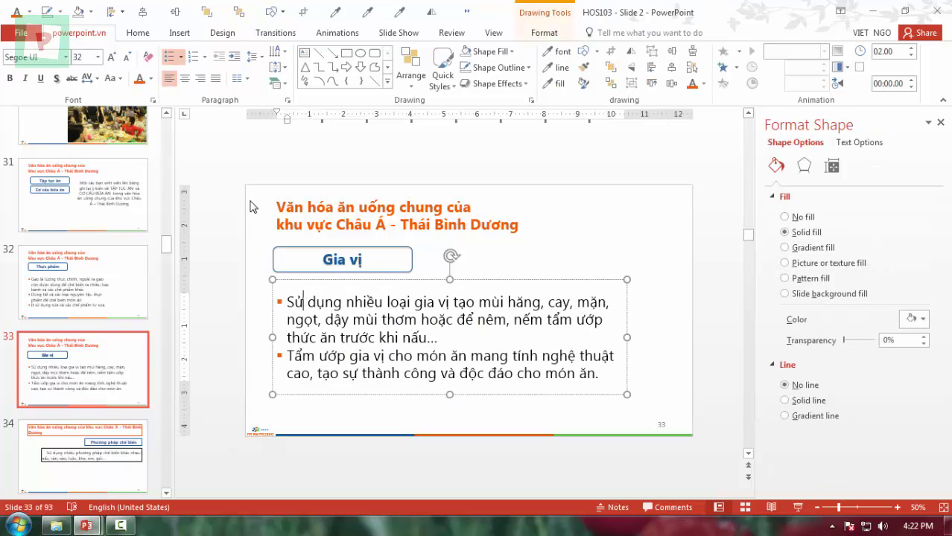
pyautogui.moveTo(229, 170); pyautogui.dragTo(477, 364)
pyautogui.click(287, 268)
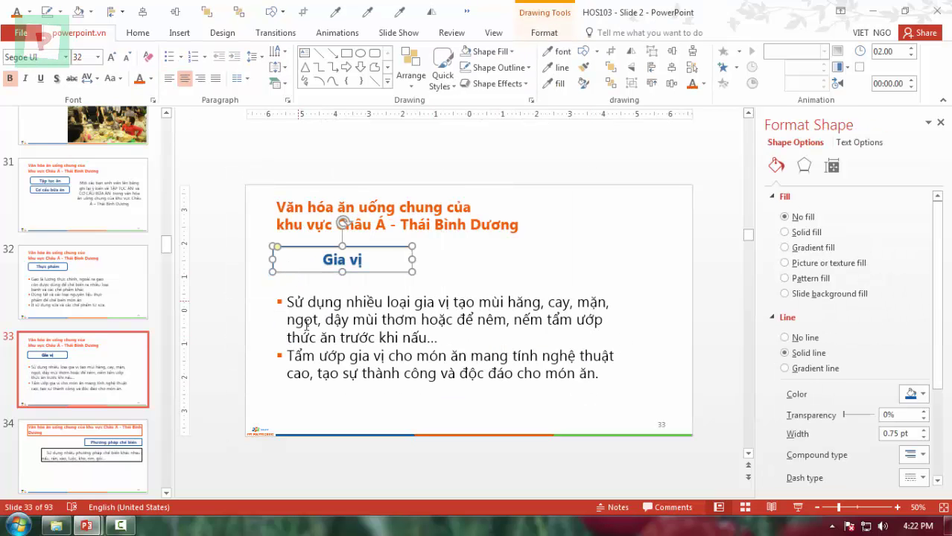
pyautogui.keyDown('shift'); pyautogui.click(307, 327); pyautogui.keyUp('shift')
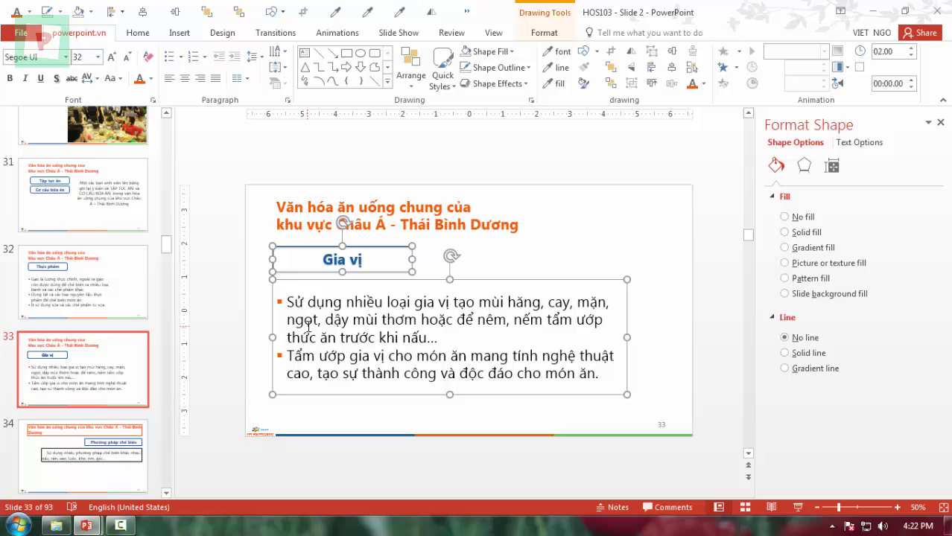
pyautogui.click(119, 12)
# Step: On slide 34, move the Phương pháp chế biến box to the left
pyautogui.click(117, 36)
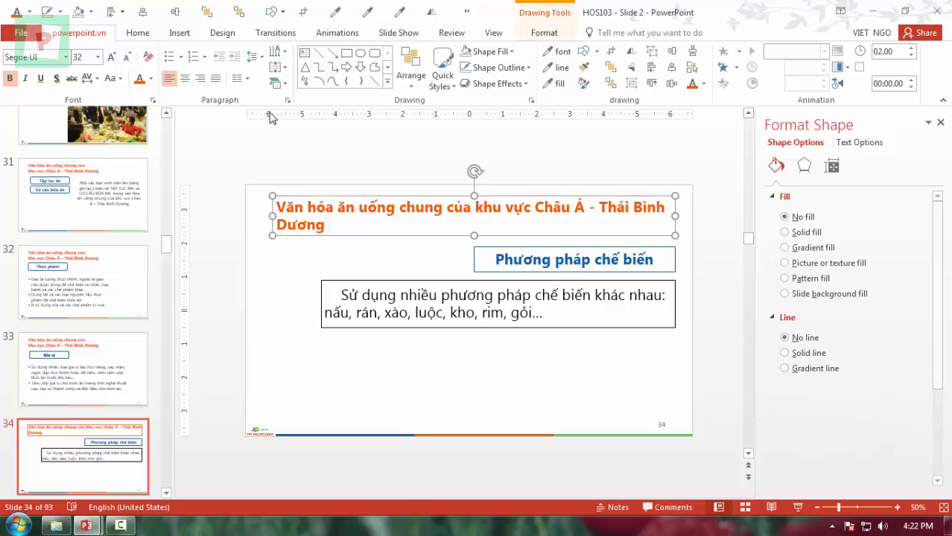
pyautogui.moveTo(501, 246); pyautogui.dragTo(308, 244)
pyautogui.click(284, 13)
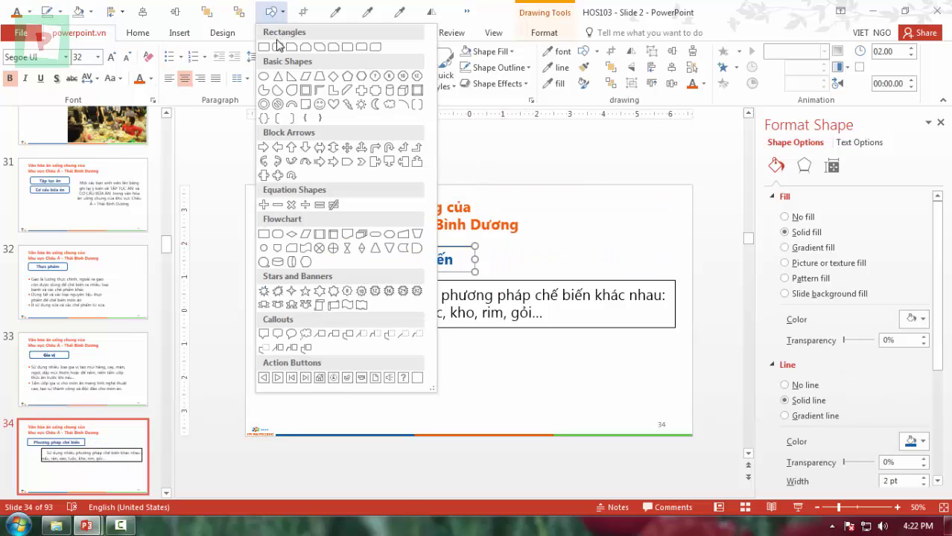
pyautogui.press('Escape')
# Step: Move the lower text box left, remove its outline and its first-line indent
pyautogui.click(566, 280)
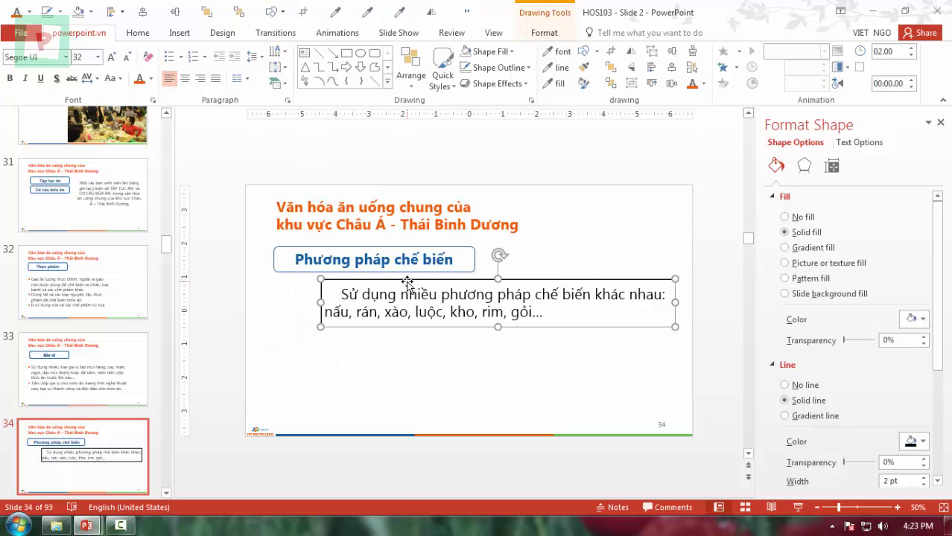
pyautogui.moveTo(407, 281); pyautogui.dragTo(360, 298)
pyautogui.click(784, 385)
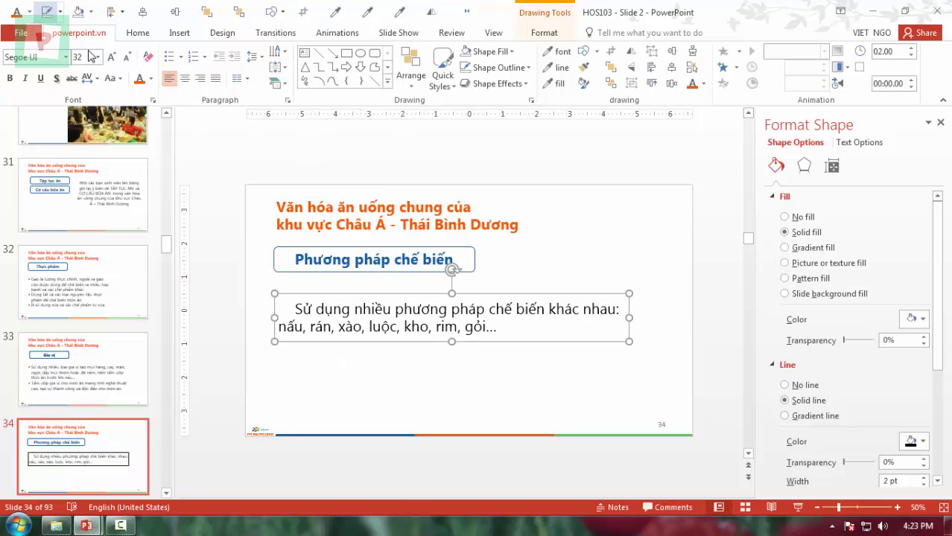
pyautogui.doubleClick(298, 310)
pyautogui.moveTo(295, 112); pyautogui.dragTo(279, 113)
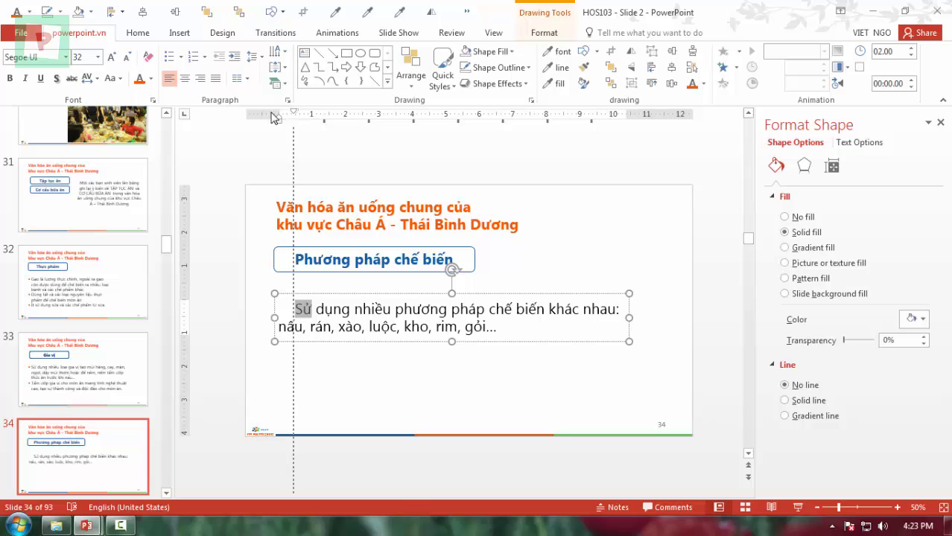
pyautogui.click(301, 366)
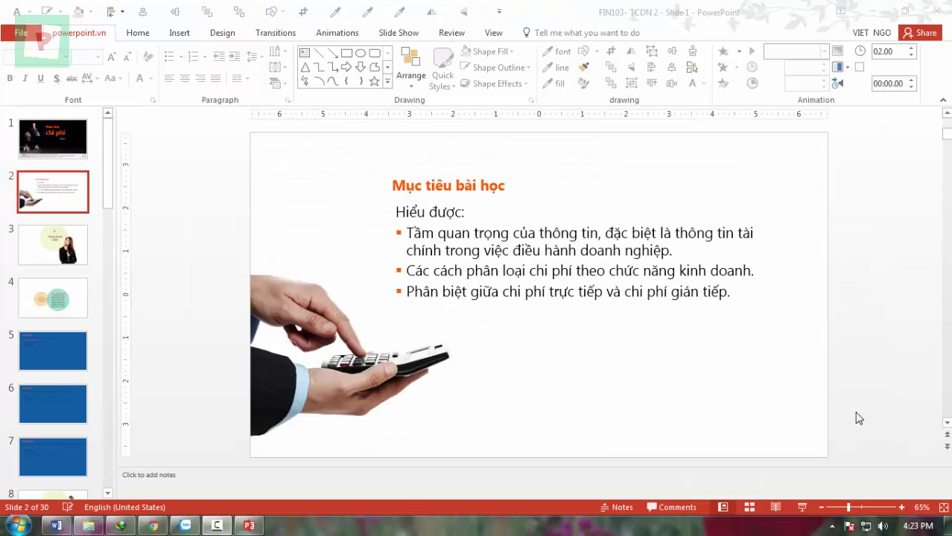
# Step: Flip slide 2's hand-and-calculator picture horizontally and place it at the bottom-right
pyautogui.click(245, 332)
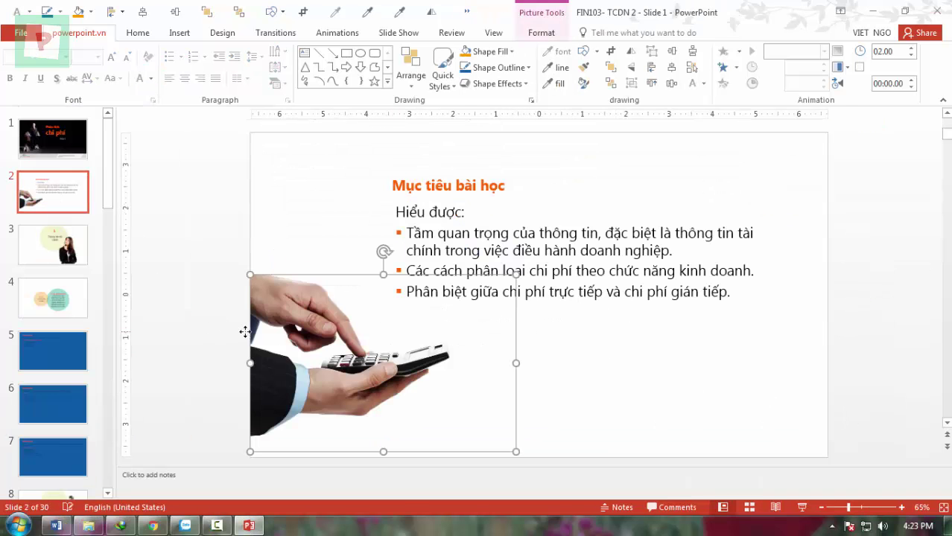
pyautogui.click(423, 15)
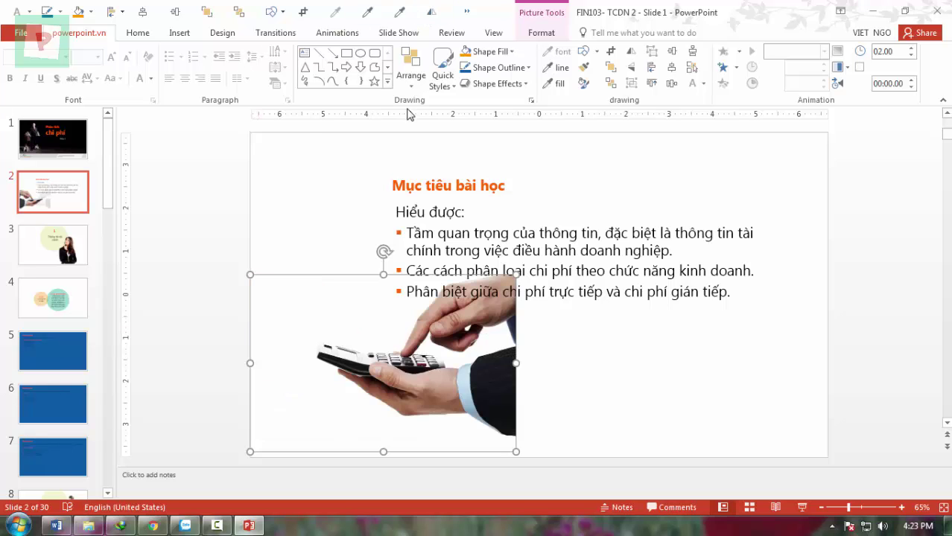
pyautogui.moveTo(418, 346); pyautogui.dragTo(739, 366)
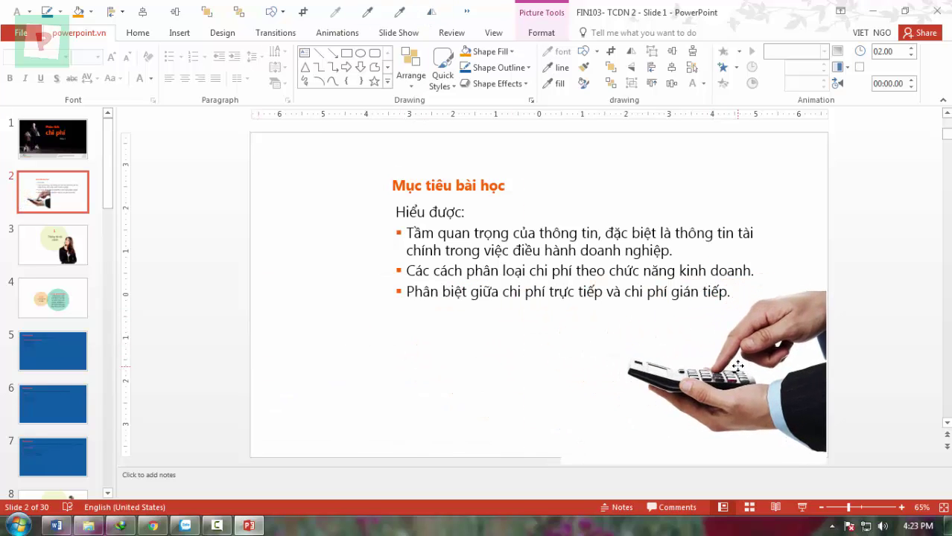
# Step: Move slide 3's woman picture to the left side of the slide
pyautogui.click(54, 257)
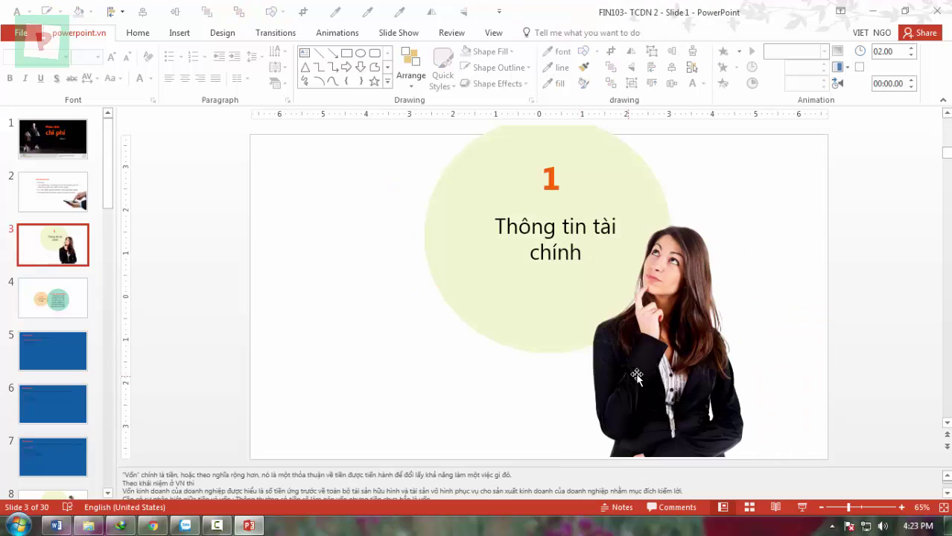
pyautogui.click(643, 377)
pyautogui.moveTo(643, 377); pyautogui.dragTo(336, 380)
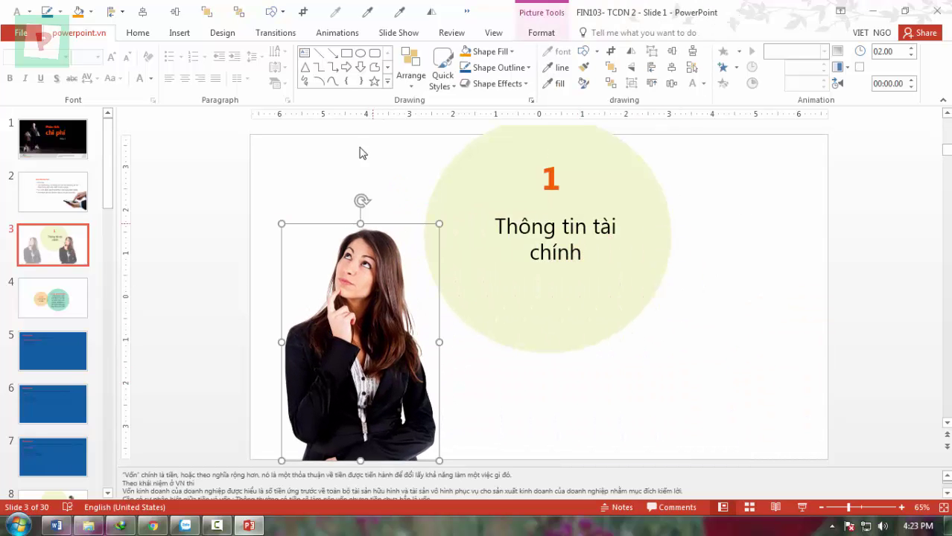
pyautogui.click(140, 334)
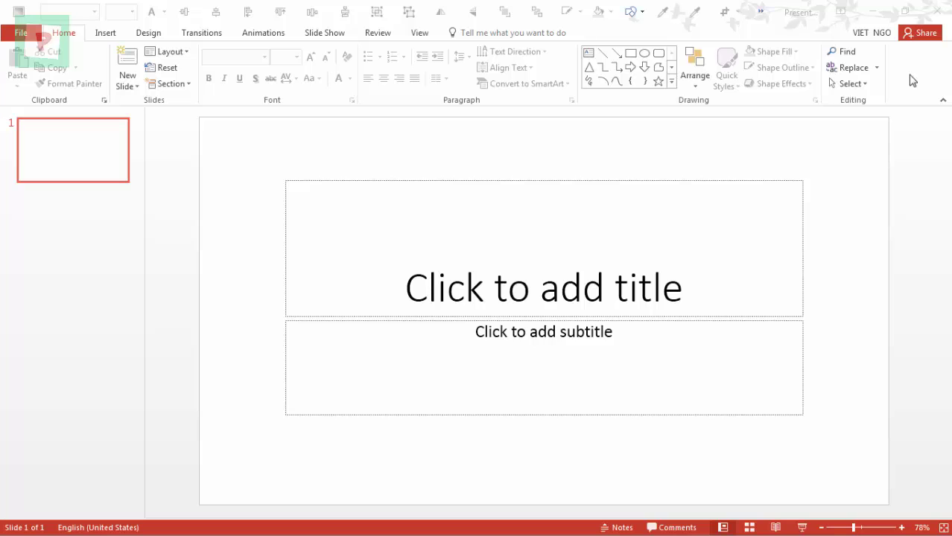
# Step: Add the Arrange command to the Quick Access Toolbar and open its customization settings
pyautogui.rightClick(912, 80)
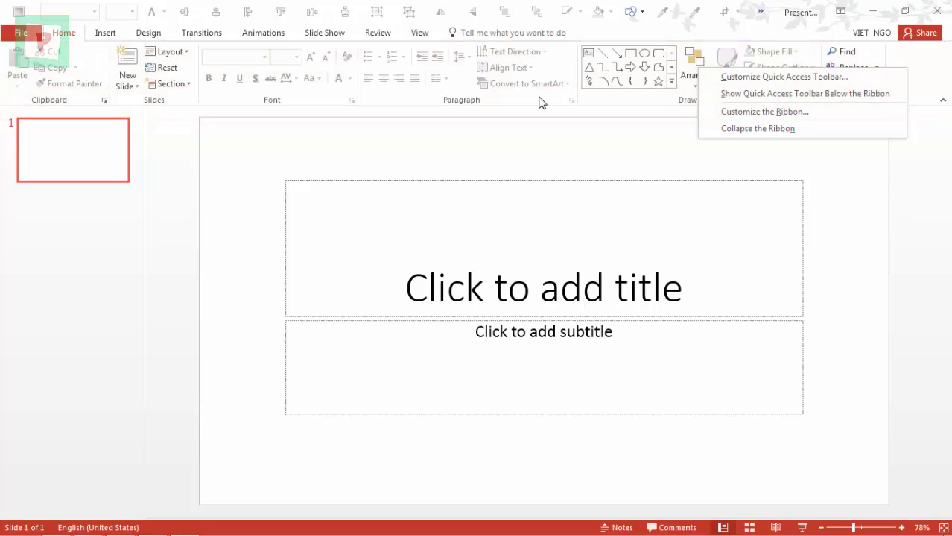
pyautogui.click(537, 97)
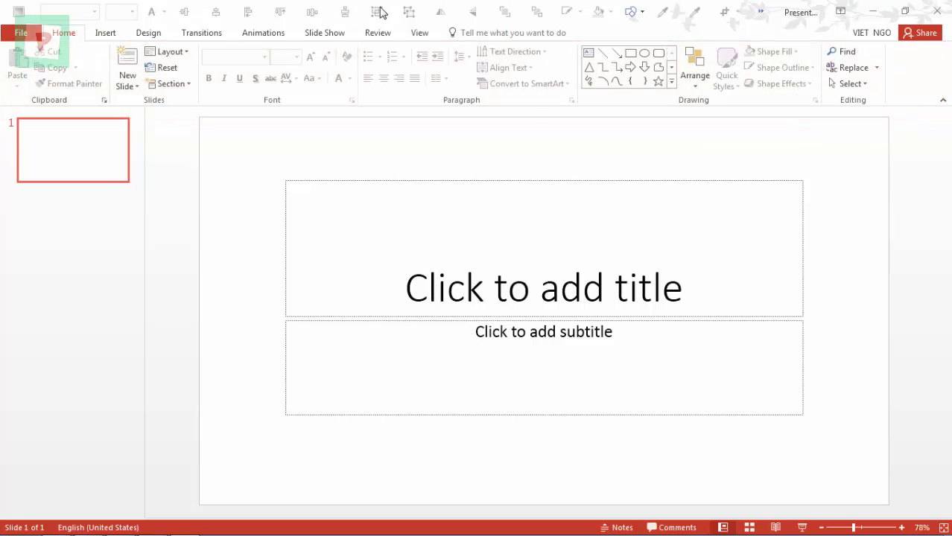
pyautogui.press('Tab')
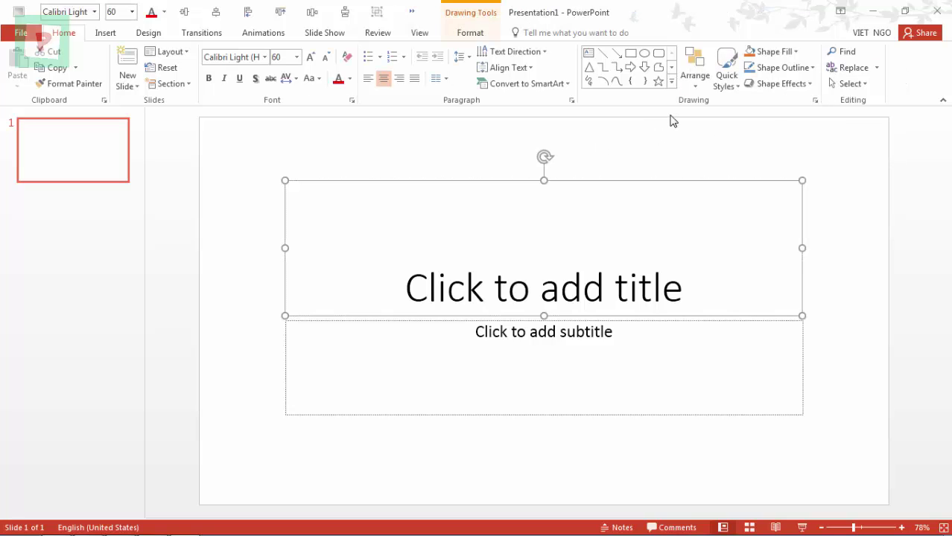
pyautogui.rightClick(693, 63)
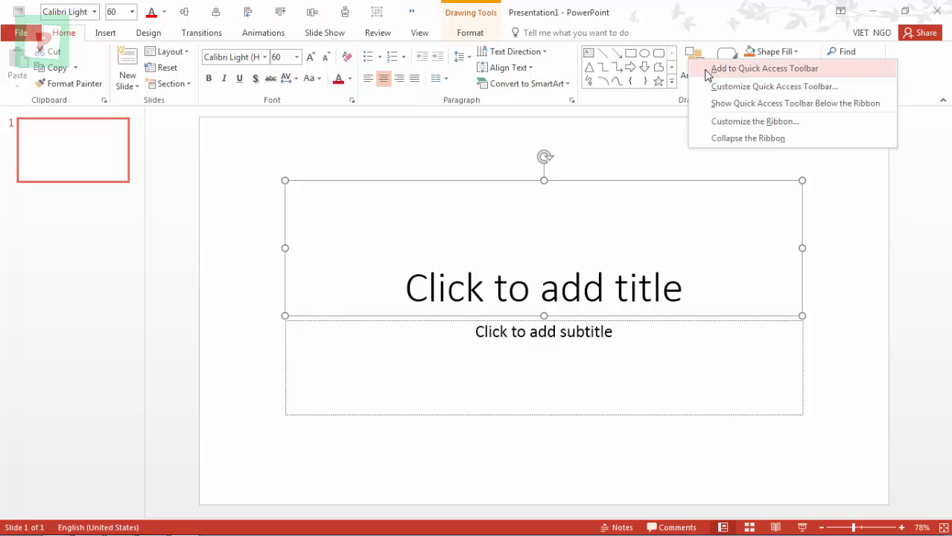
pyautogui.click(706, 70)
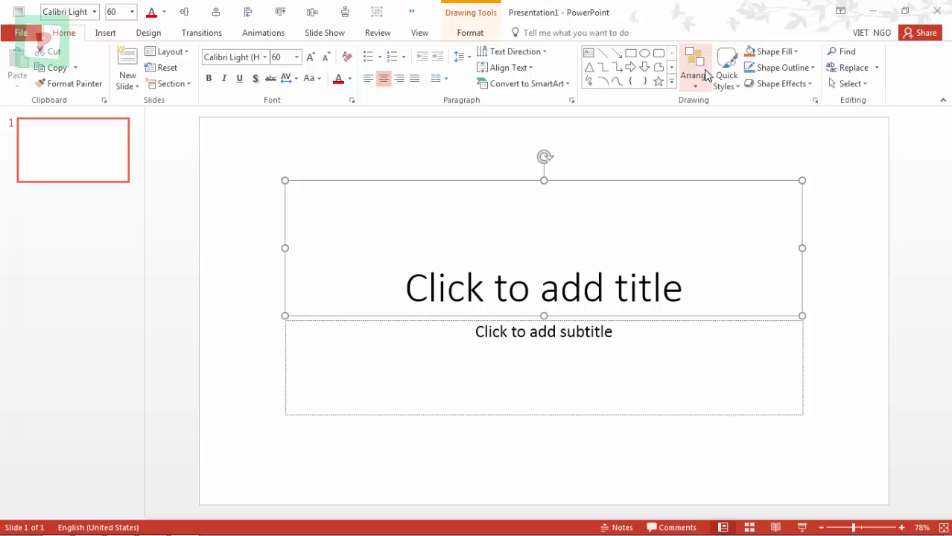
pyautogui.rightClick(899, 64)
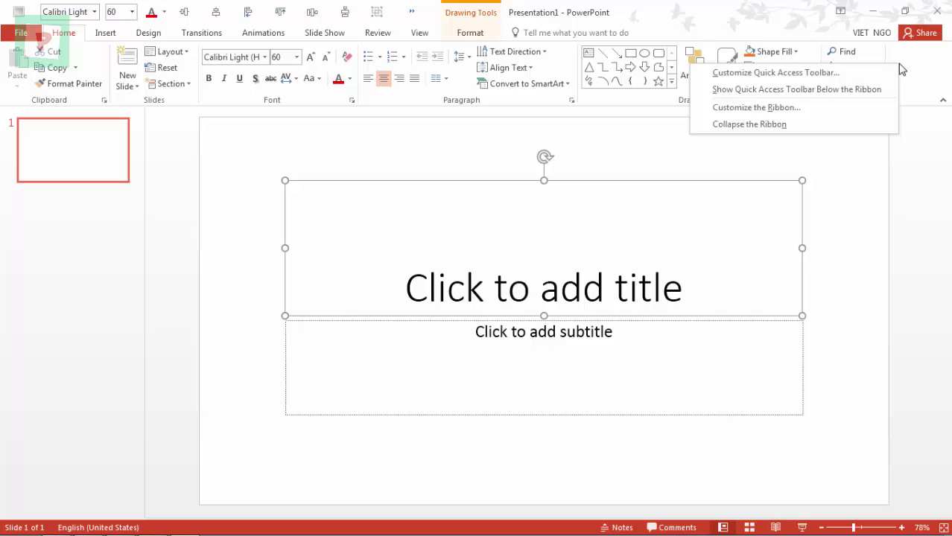
pyautogui.click(794, 73)
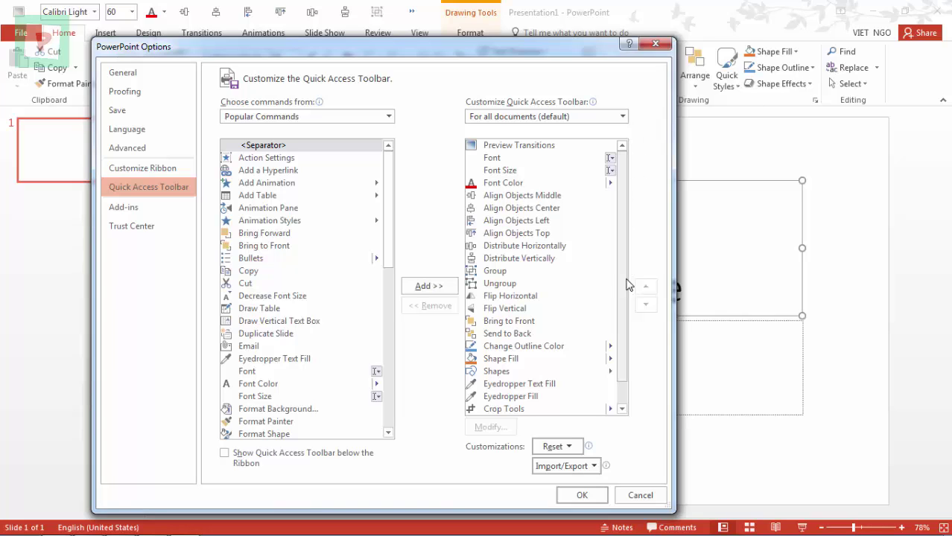
# Step: Pick Group and Ungroup in the toolbar list, then close Options without saving
pyautogui.moveTo(510, 221); pyautogui.dragTo(499, 274)
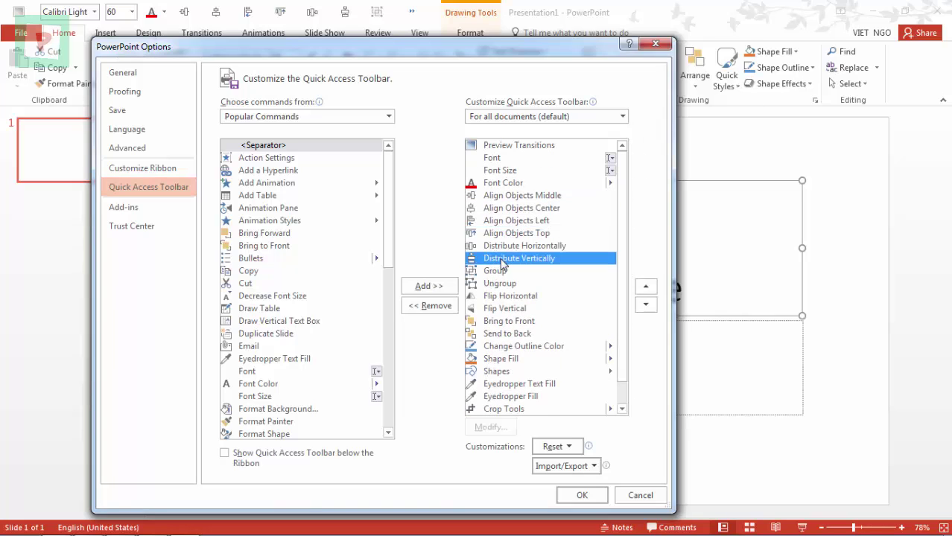
pyautogui.click(499, 284)
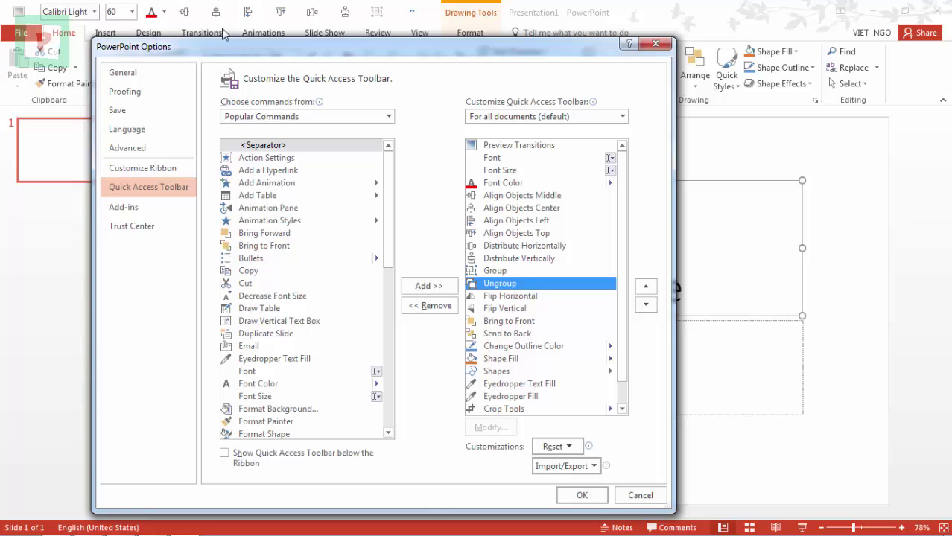
pyautogui.moveTo(243, 51); pyautogui.dragTo(284, 62)
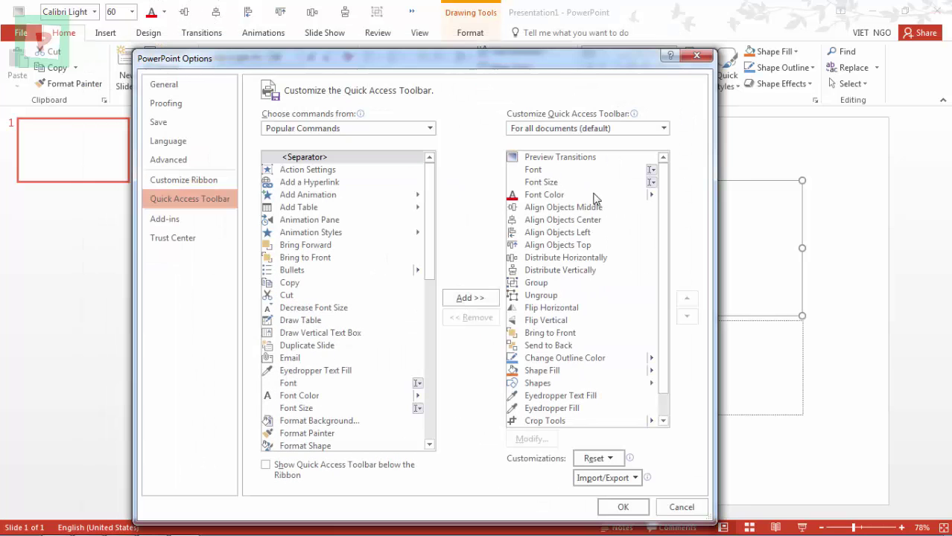
pyautogui.click(682, 508)
# Step: Review the Quick Access Toolbar and Customize Ribbon pages in PowerPoint Options, then close it
pyautogui.click(20, 38)
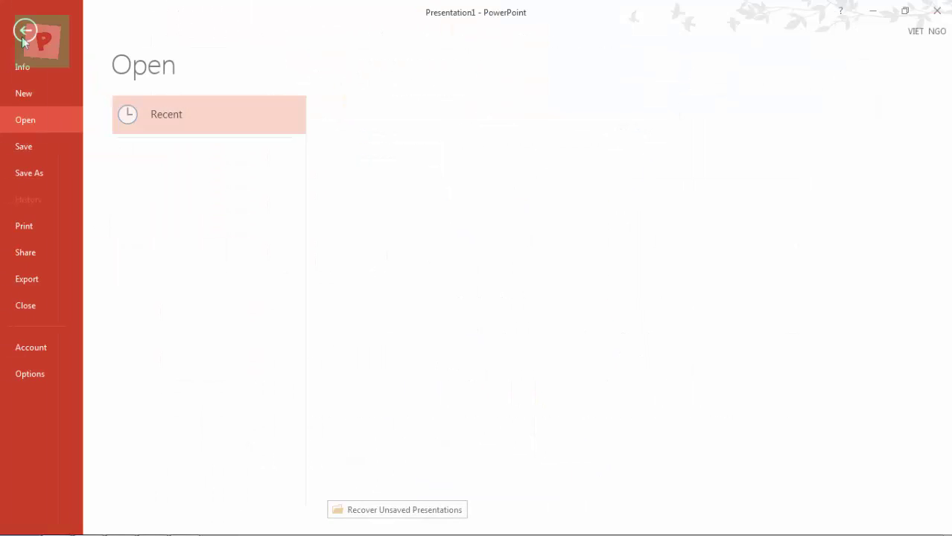
pyautogui.click(42, 374)
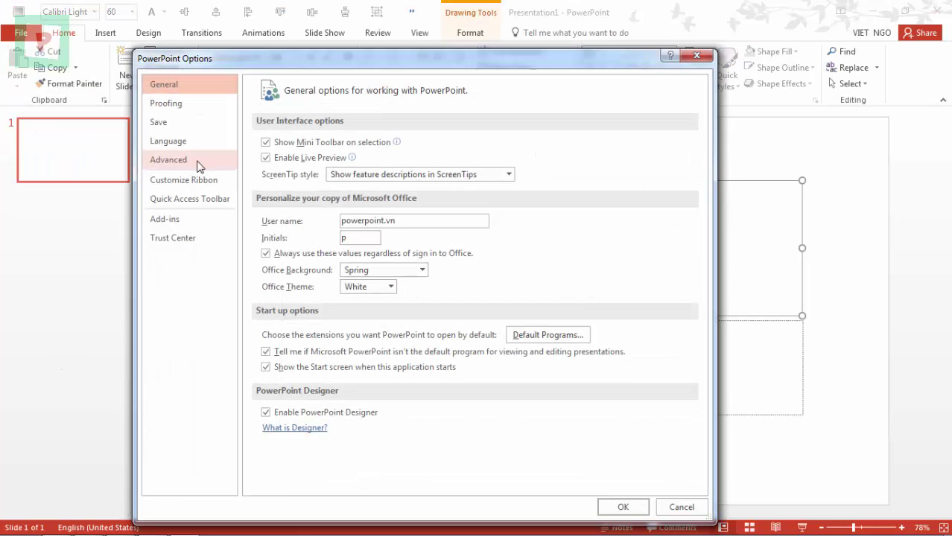
pyautogui.click(196, 207)
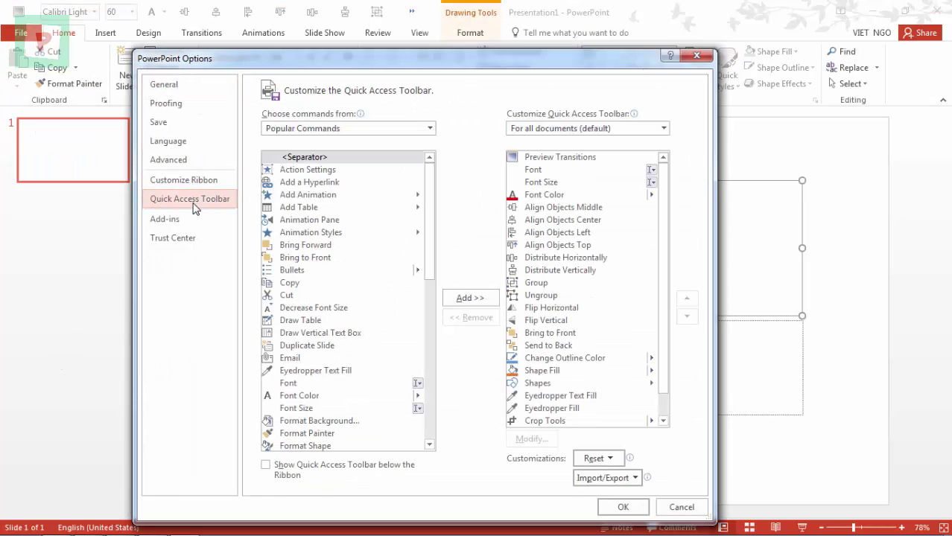
pyautogui.moveTo(665, 234)
pyautogui.mouseDown()
pyautogui.moveTo(665, 268)
pyautogui.moveTo(665, 235)
pyautogui.mouseUp()
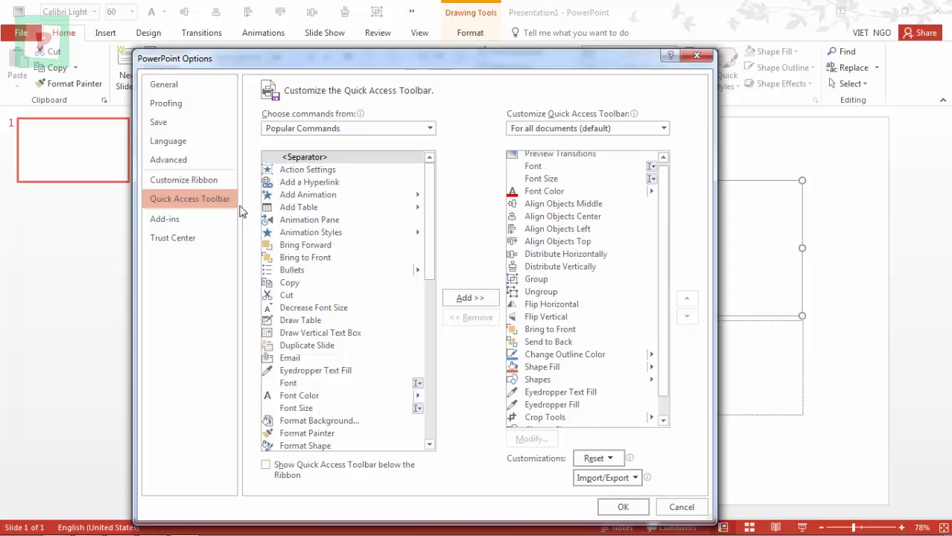
pyautogui.click(172, 185)
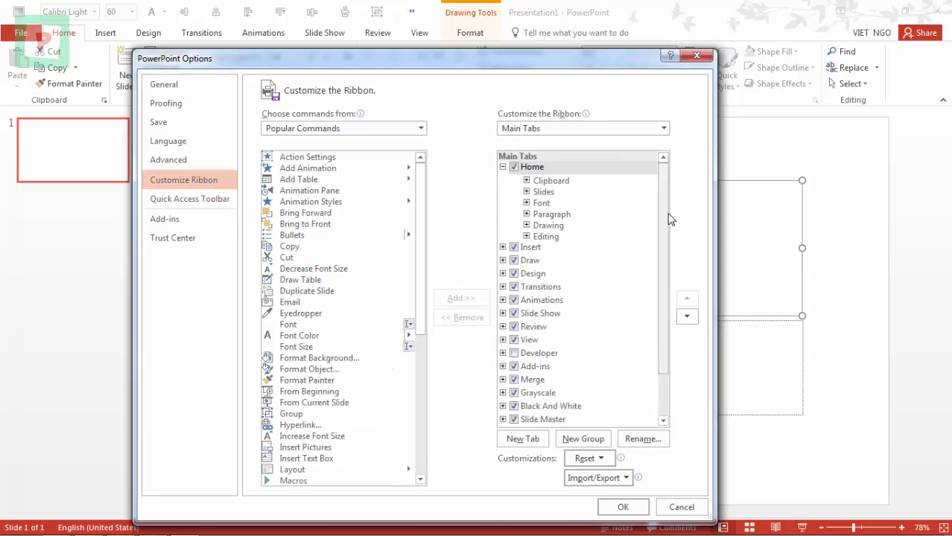
pyautogui.moveTo(662, 216); pyautogui.dragTo(663, 298)
pyautogui.moveTo(412, 61); pyautogui.dragTo(467, 213)
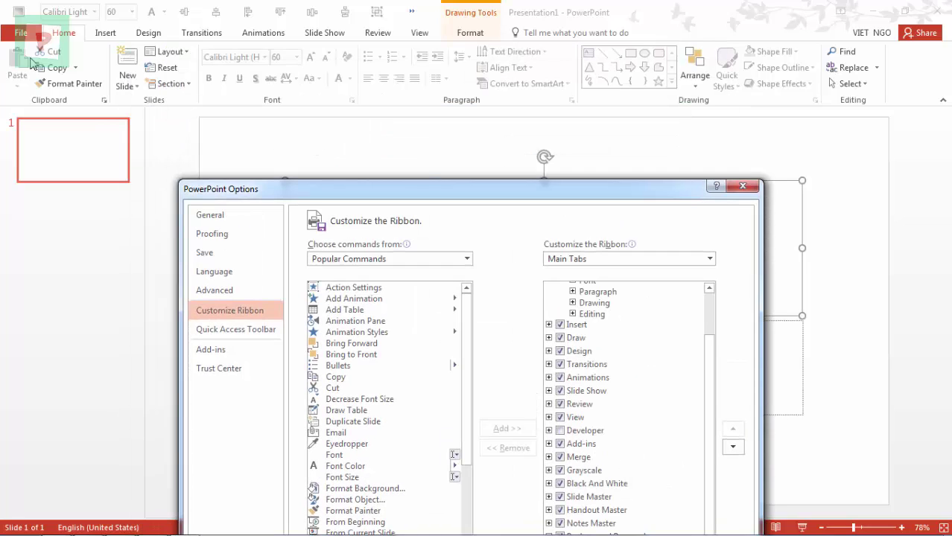
pyautogui.press('Return')
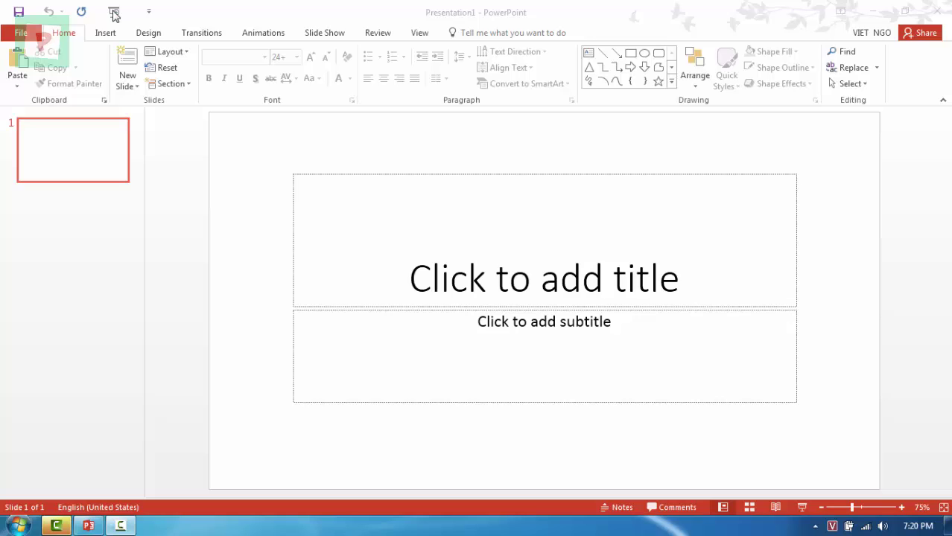
# Step: Remove Save, Undo and Redo from the Quick Access Toolbar
pyautogui.rightClick(21, 12)
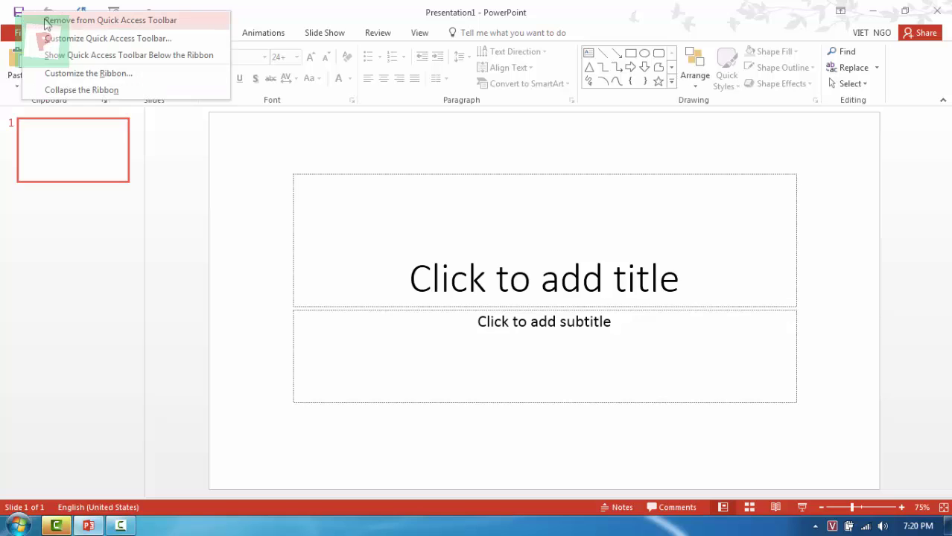
pyautogui.click(46, 21)
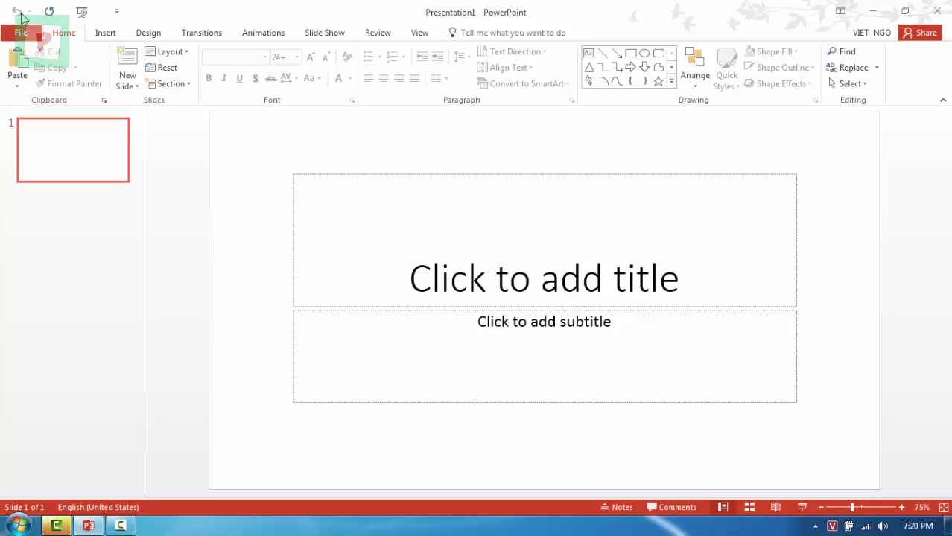
pyautogui.rightClick(21, 14)
pyautogui.click(45, 22)
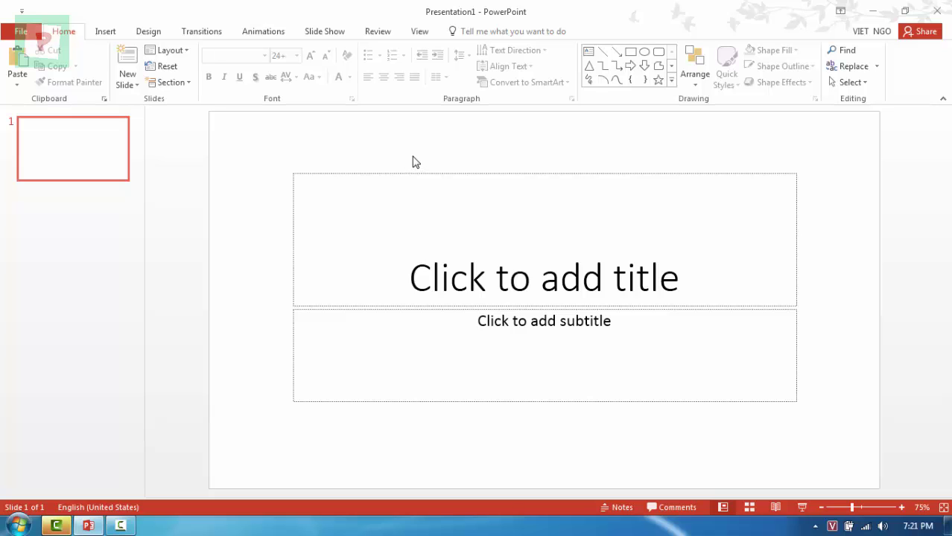
# Step: Add the Font Color command to the Quick Access Toolbar
pyautogui.rightClick(342, 82)
pyautogui.click(340, 80)
pyautogui.rightClick(341, 80)
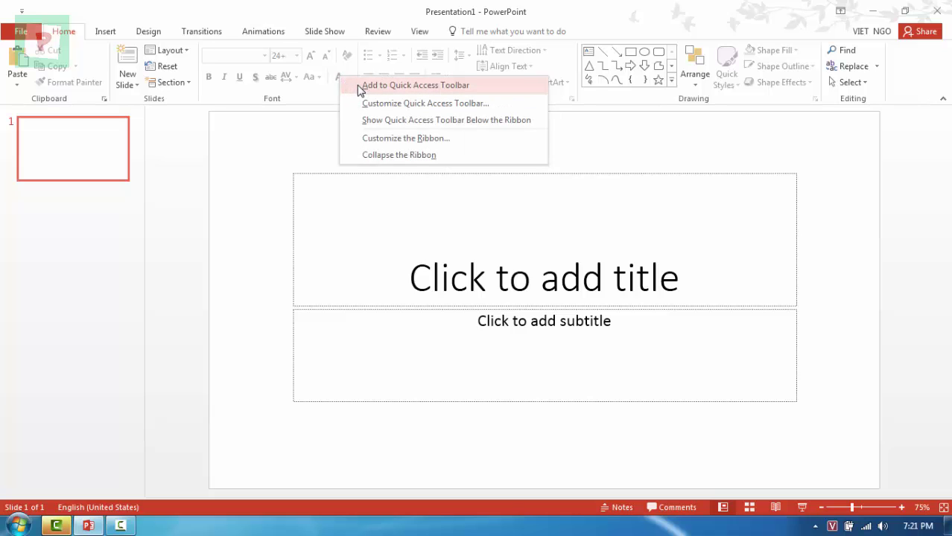
pyautogui.click(359, 87)
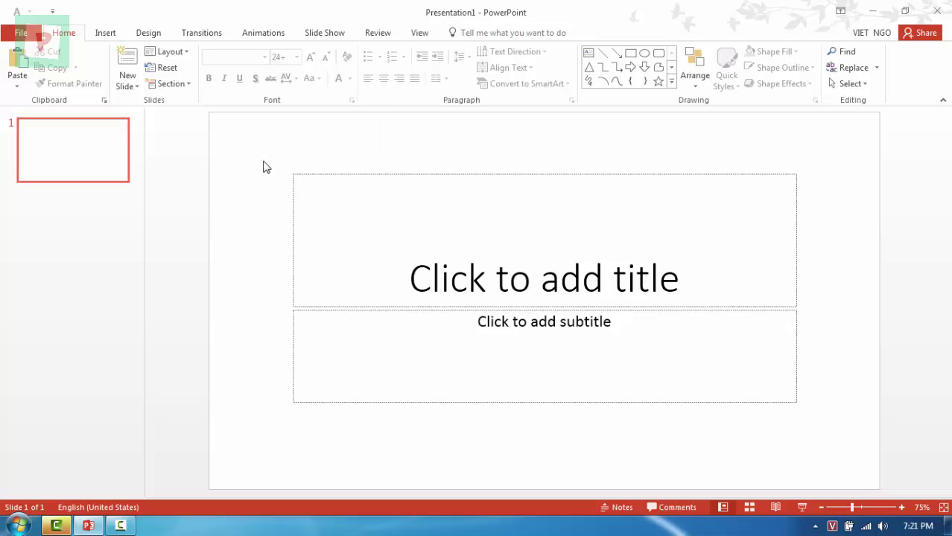
# Step: Draw a rectangle near the upper left of the slide
pyautogui.click(630, 53)
pyautogui.moveTo(251, 147); pyautogui.dragTo(383, 240)
pyautogui.click(213, 217)
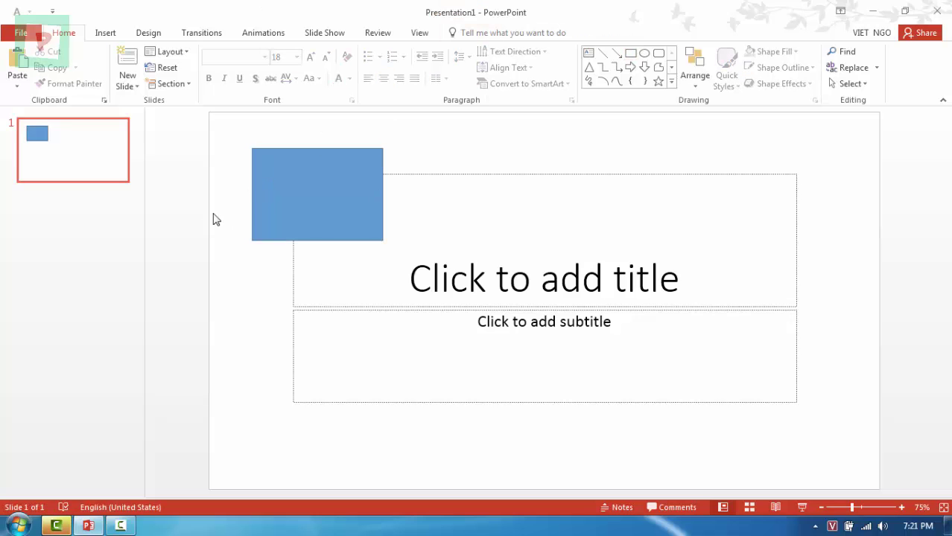
pyautogui.click(259, 164)
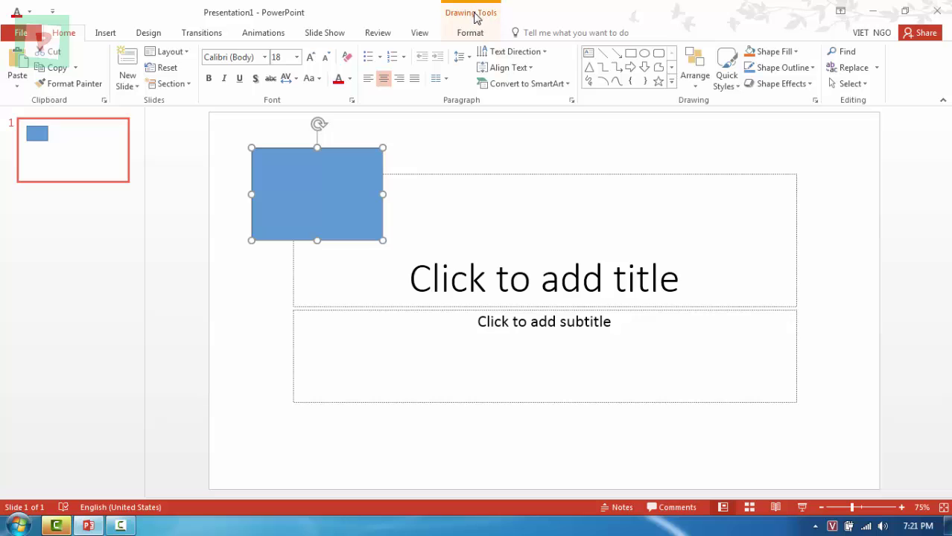
# Step: Give the rectangle an orange outline and a gold fill
pyautogui.click(477, 17)
pyautogui.click(386, 68)
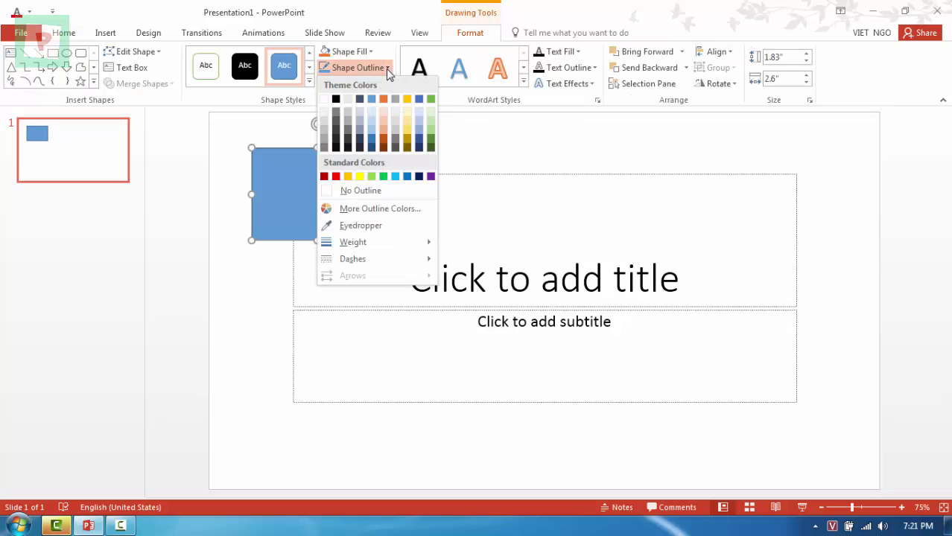
pyautogui.click(382, 101)
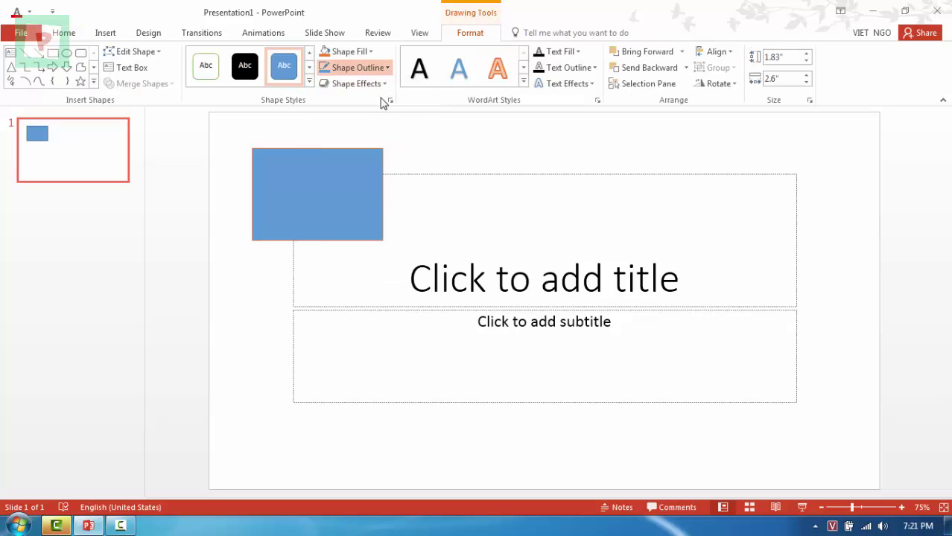
pyautogui.click(216, 170)
pyautogui.click(257, 174)
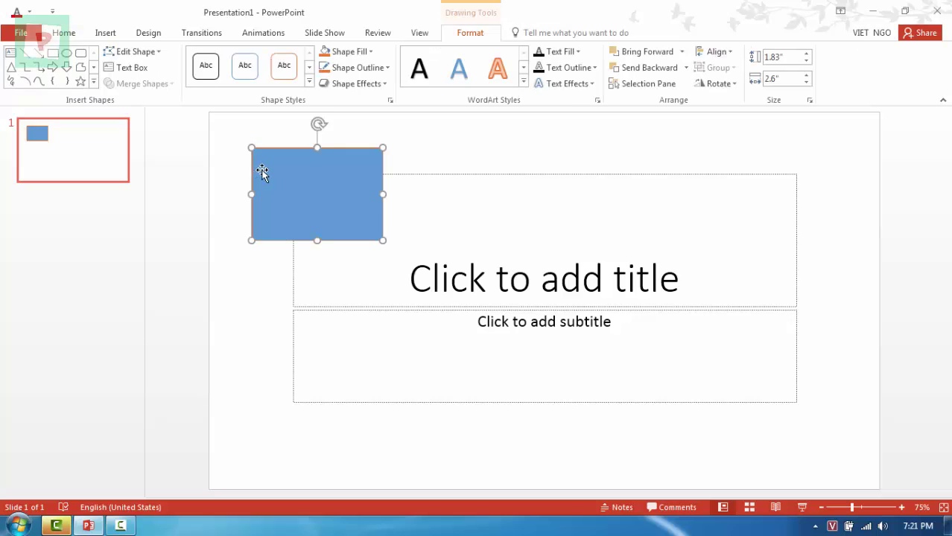
pyautogui.click(371, 52)
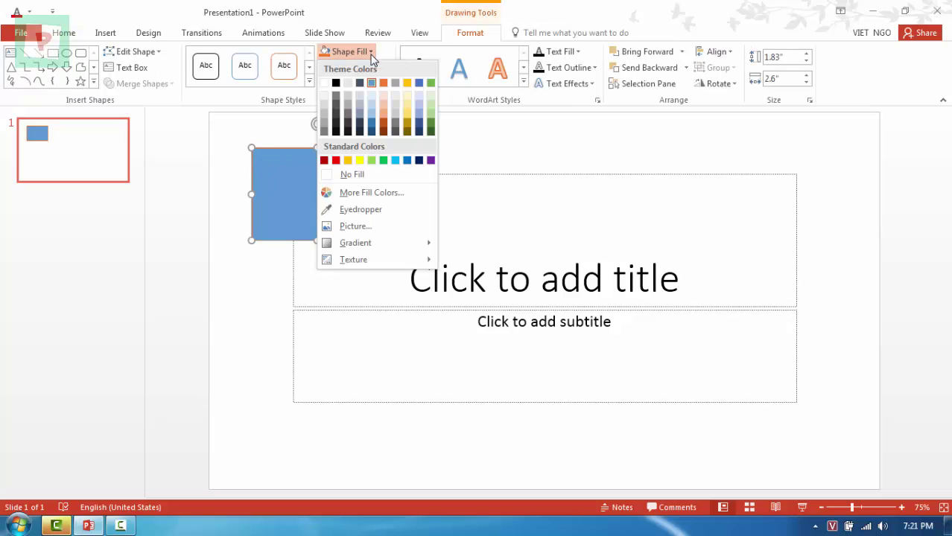
pyautogui.click(407, 83)
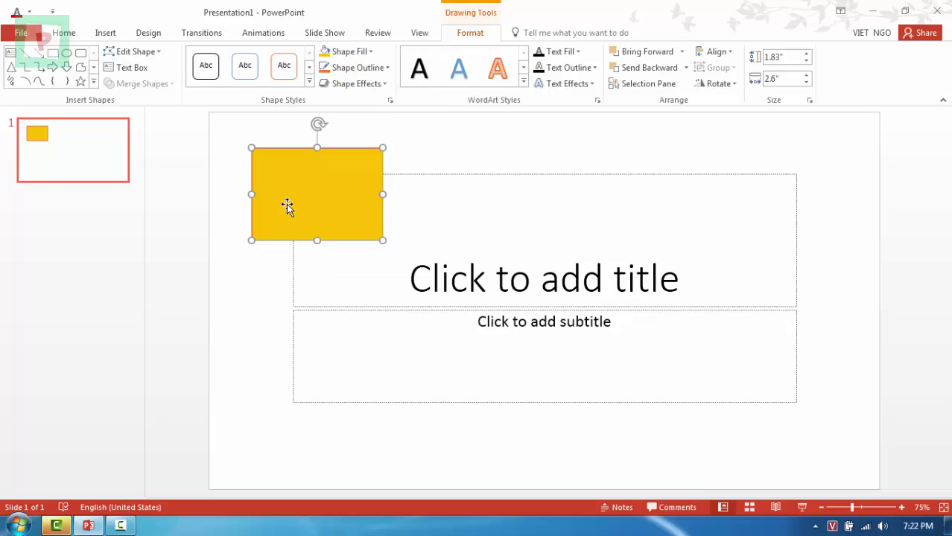
# Step: Add Shape Outline to the Quick Access Toolbar
pyautogui.rightClick(346, 68)
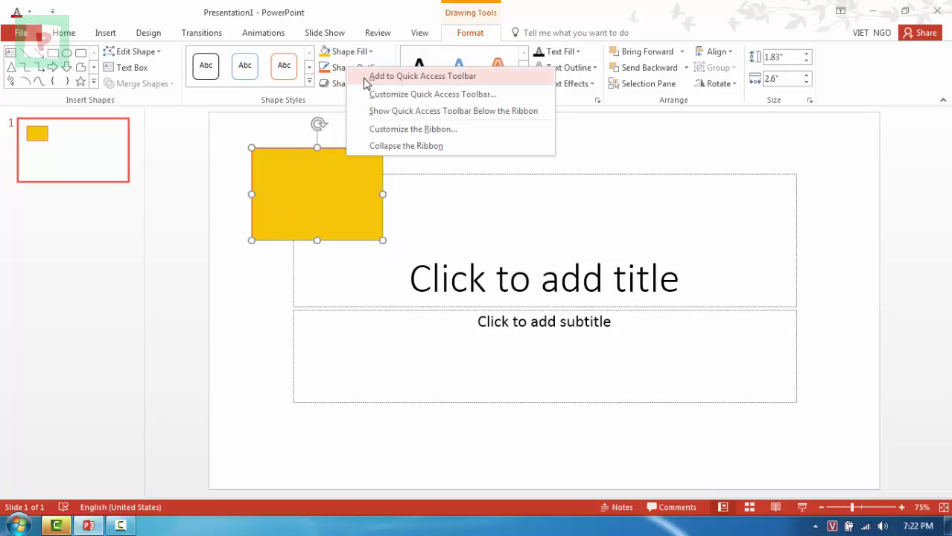
pyautogui.click(369, 77)
pyautogui.click(222, 155)
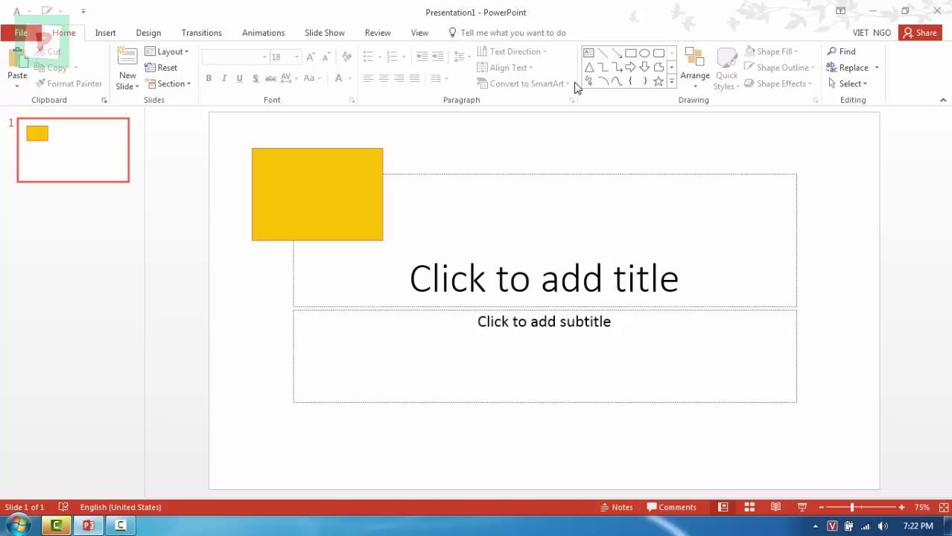
# Step: Select the yellow rectangle and add Shape Fill to the Quick Access Toolbar
pyautogui.click(362, 170)
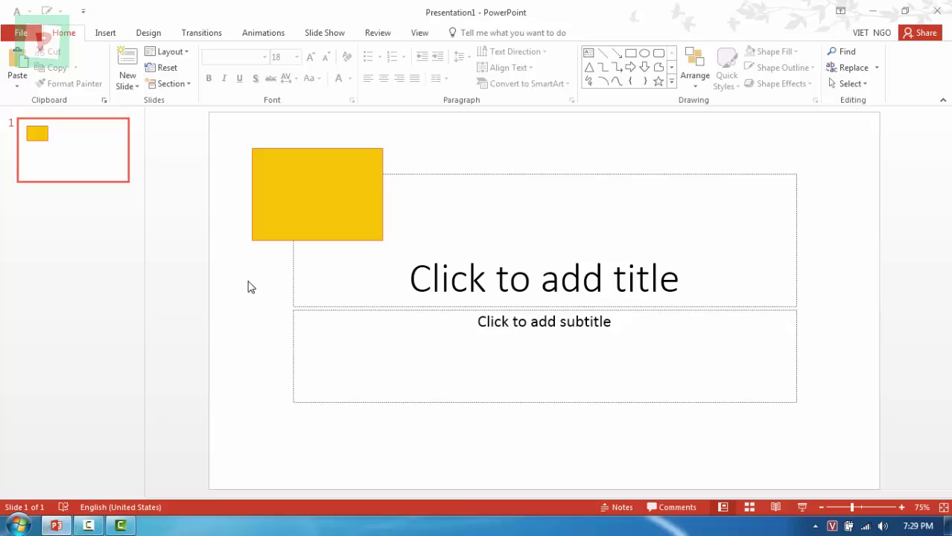
pyautogui.click(268, 212)
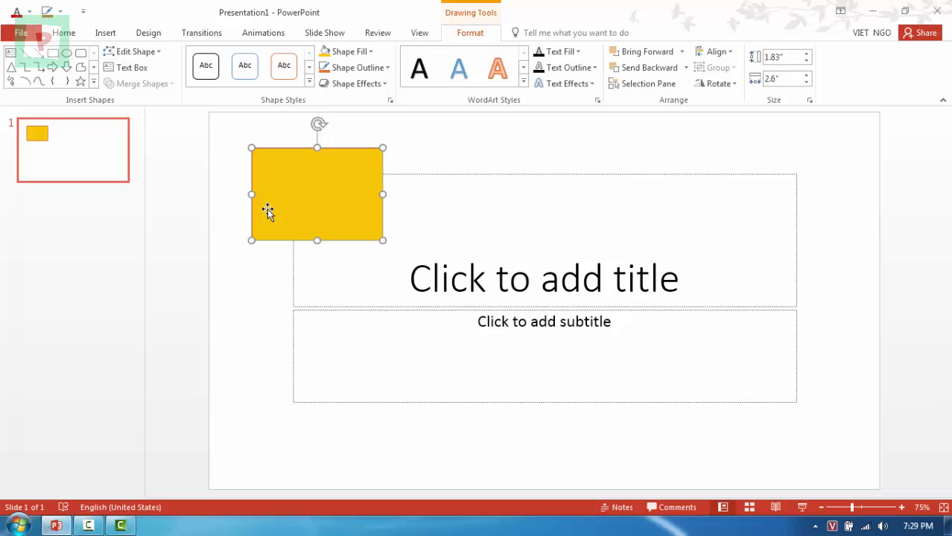
pyautogui.rightClick(344, 55)
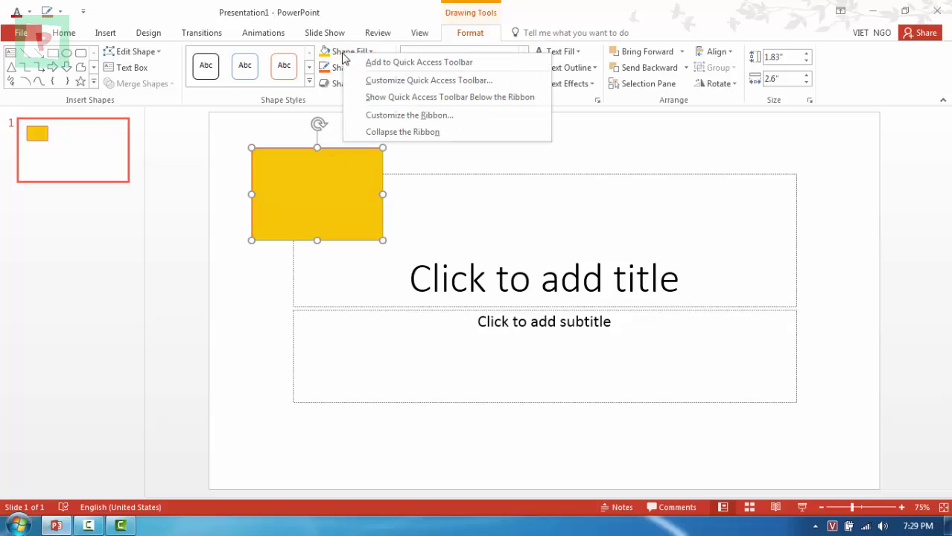
pyautogui.click(363, 64)
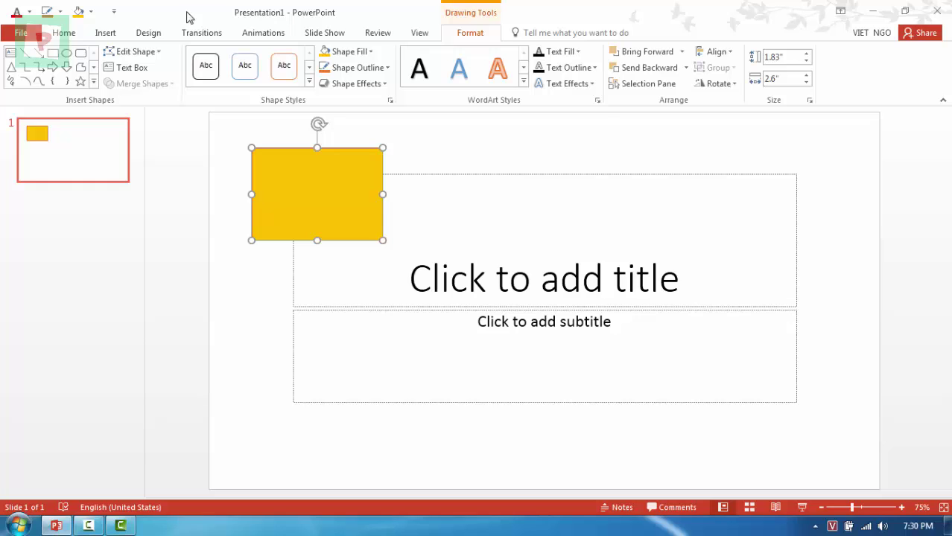
# Step: Add Bring to Front and Send to Back to the Quick Access Toolbar
pyautogui.click(681, 53)
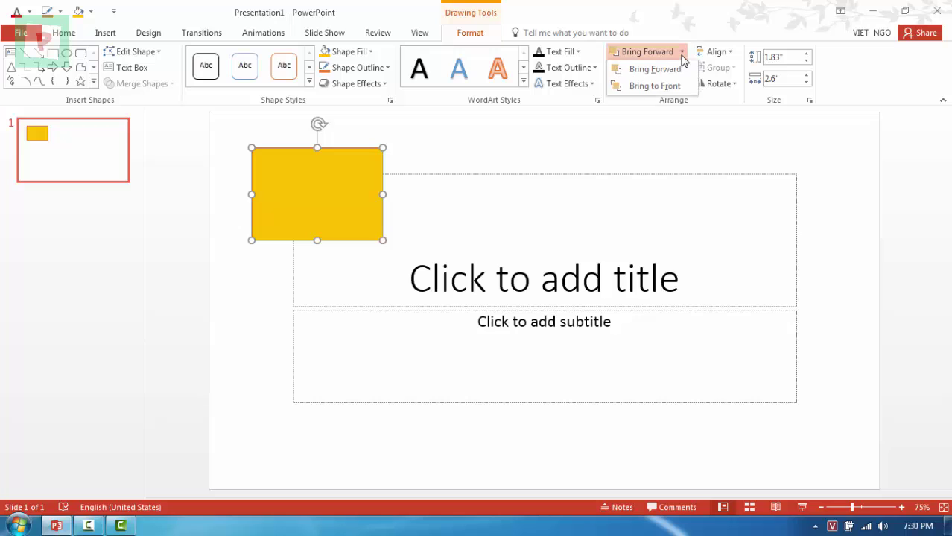
pyautogui.rightClick(655, 87)
pyautogui.click(672, 98)
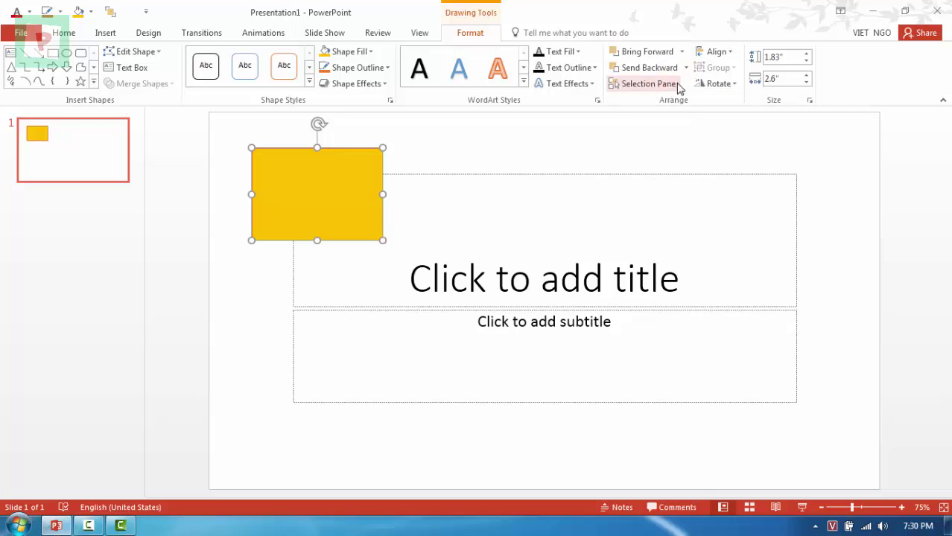
pyautogui.click(686, 68)
pyautogui.rightClick(650, 102)
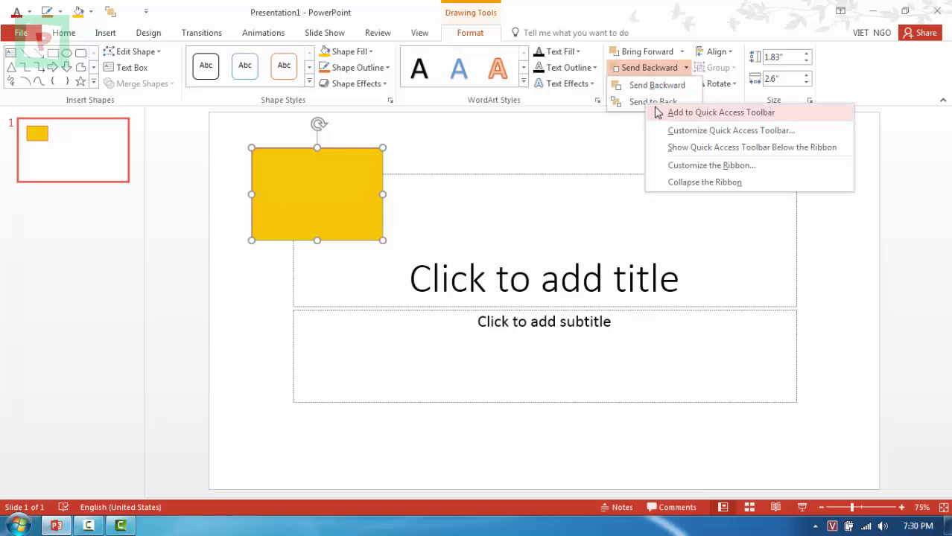
pyautogui.click(665, 114)
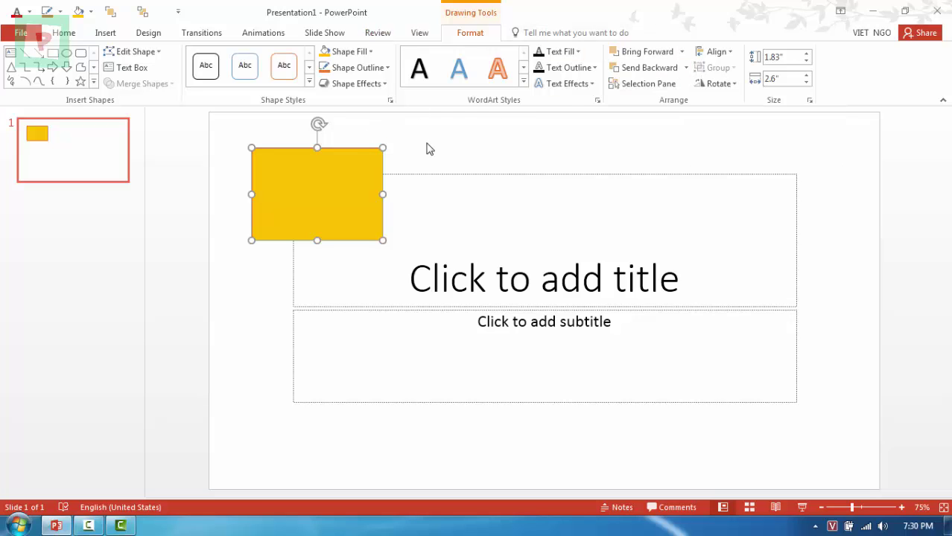
# Step: Reselect the yellow rectangle and add the Group command to the Quick Access Toolbar
pyautogui.click(574, 136)
pyautogui.click(365, 168)
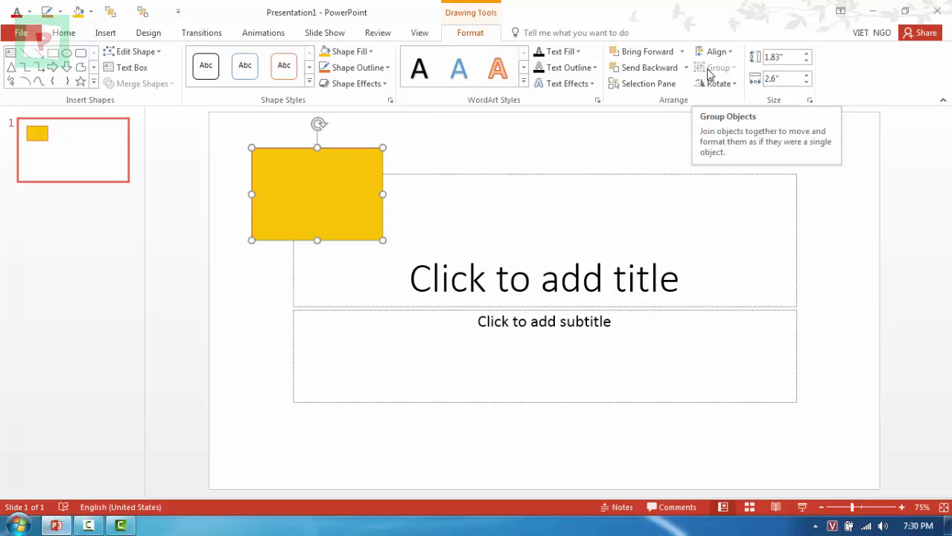
pyautogui.rightClick(709, 75)
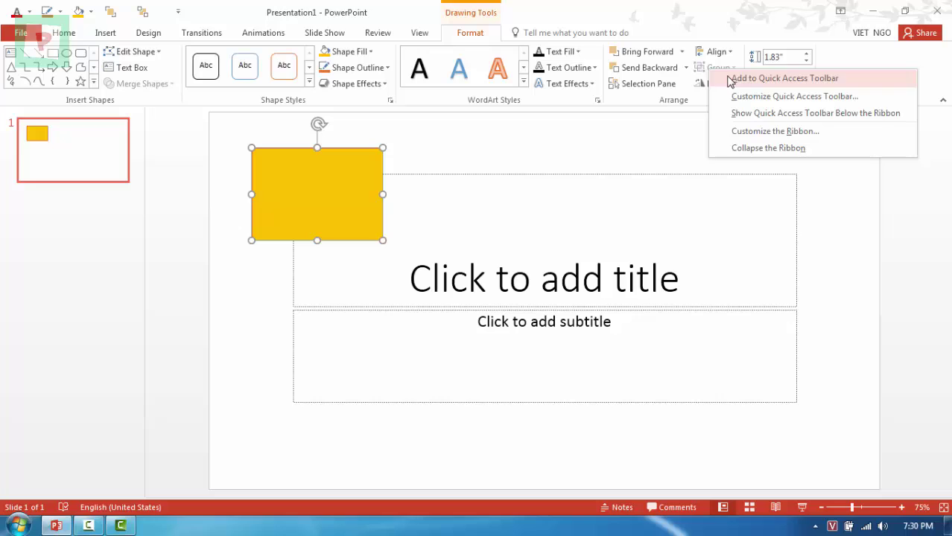
pyautogui.click(730, 78)
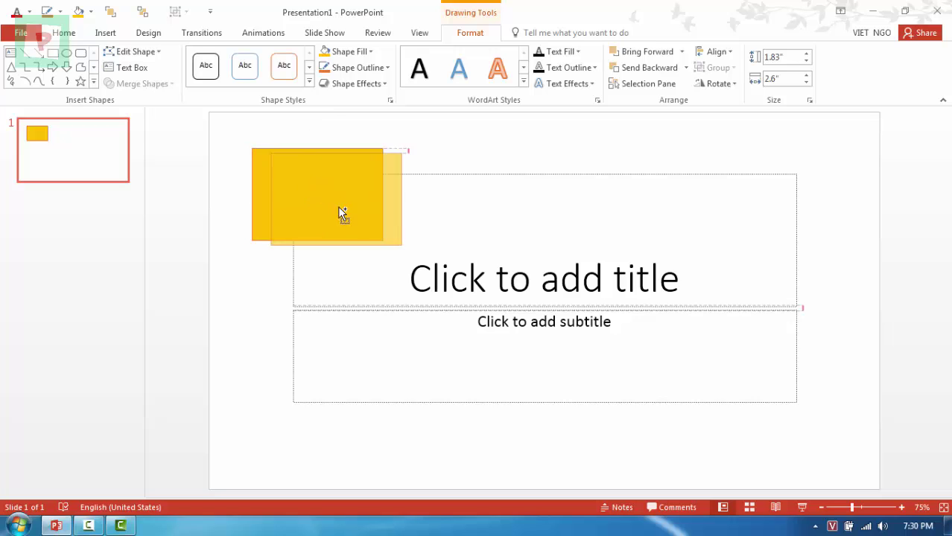
# Step: Copy the yellow rectangle down-right and group both rectangles with Ctrl+G
pyautogui.keyDown('ctrl'); pyautogui.moveTo(310, 193); pyautogui.dragTo(342, 227); pyautogui.keyUp('ctrl')
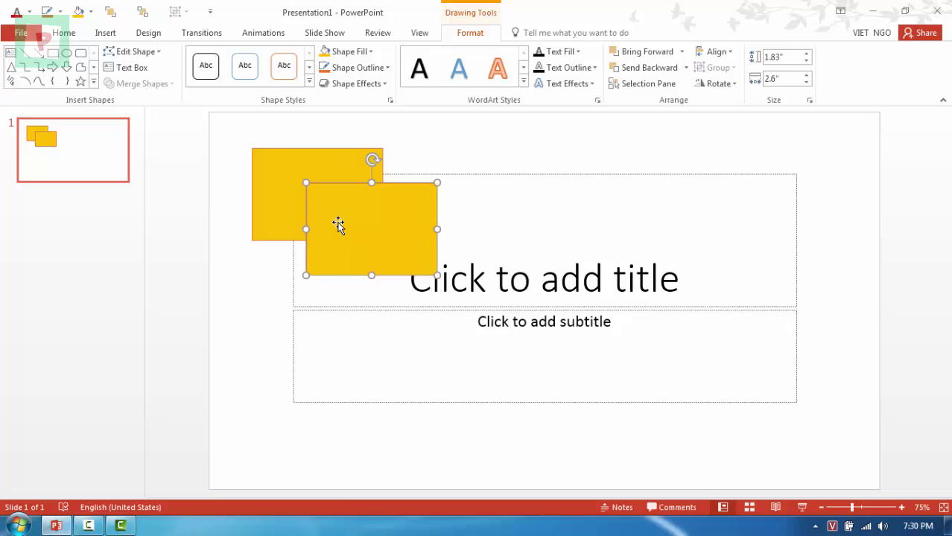
pyautogui.click(436, 154)
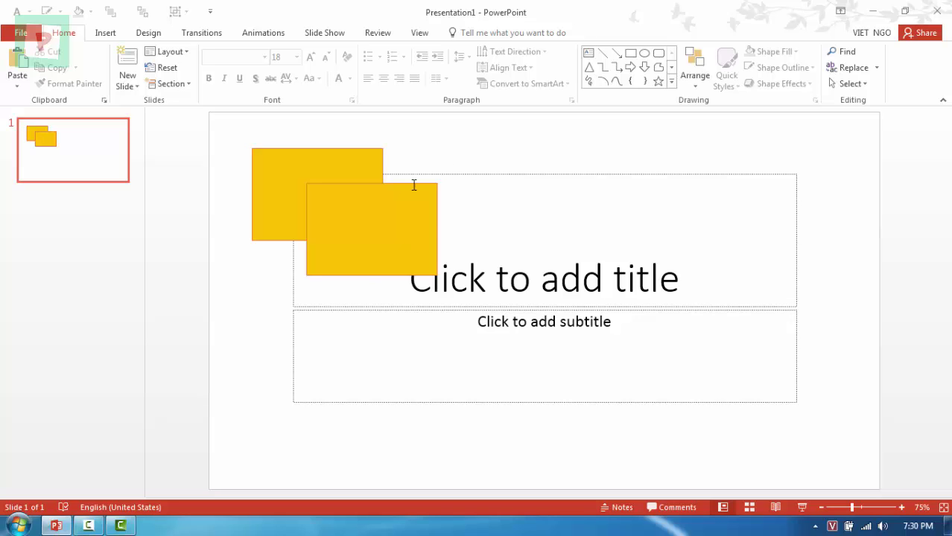
pyautogui.click(347, 221)
pyautogui.keyDown('shift'); pyautogui.click(283, 179); pyautogui.keyUp('shift')
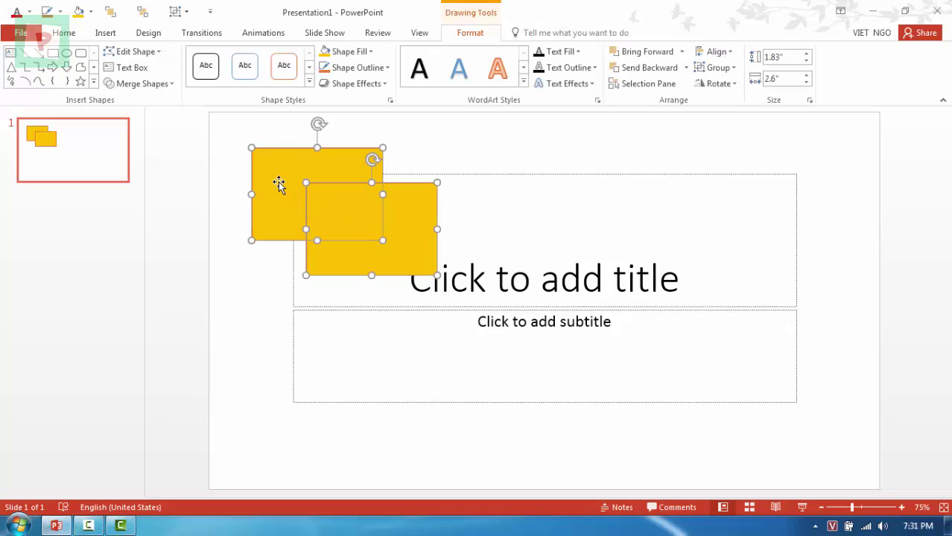
pyautogui.hotkey('ctrl', 'g')
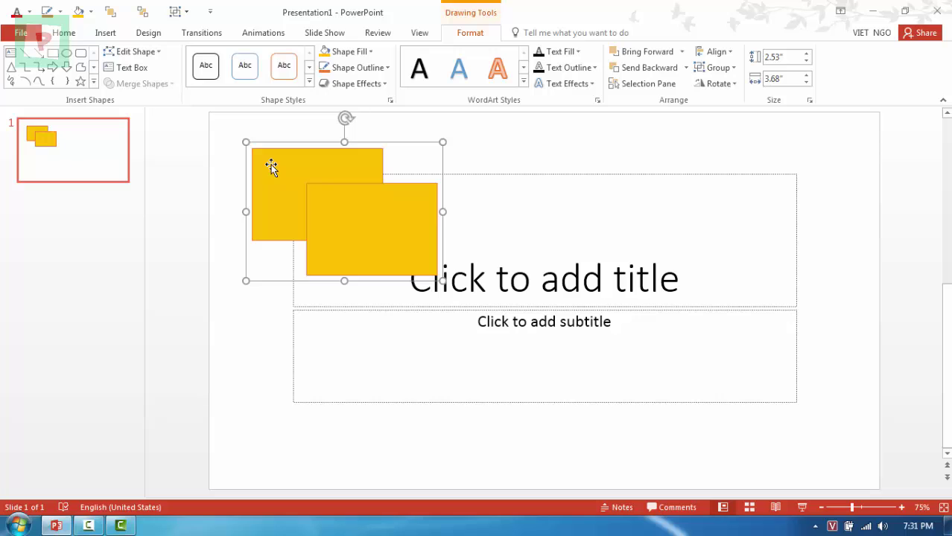
# Step: Reselect the grouped rectangles and add Ungroup to the Quick Access Toolbar
pyautogui.click(732, 71)
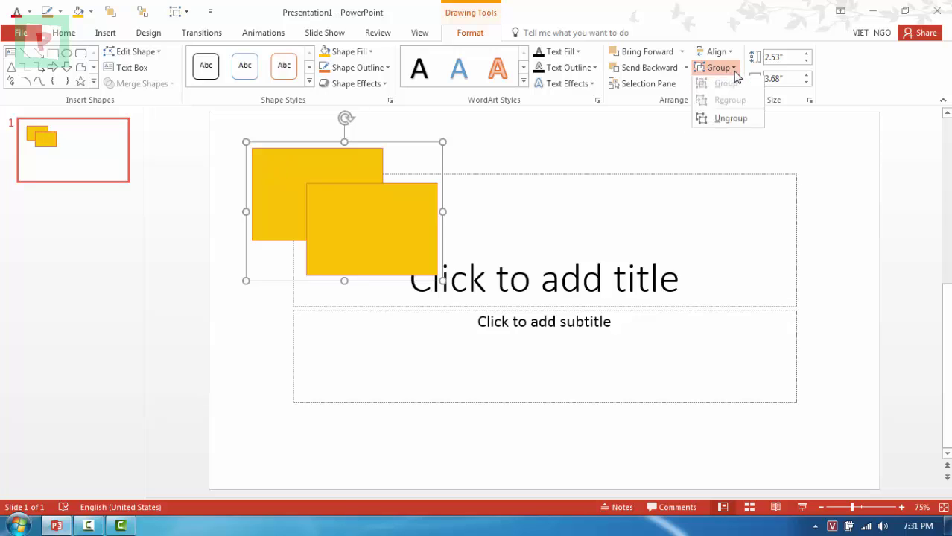
pyautogui.click(565, 146)
pyautogui.click(563, 147)
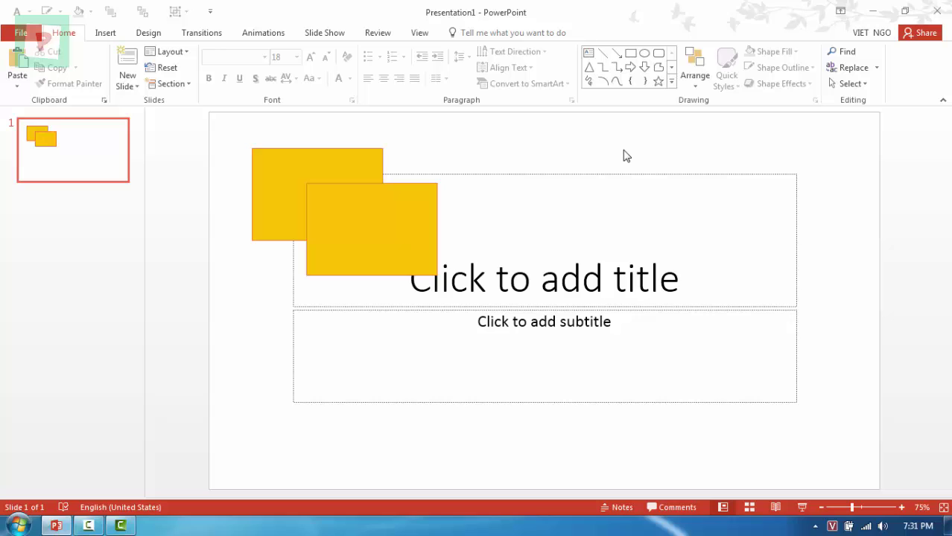
pyautogui.click(368, 206)
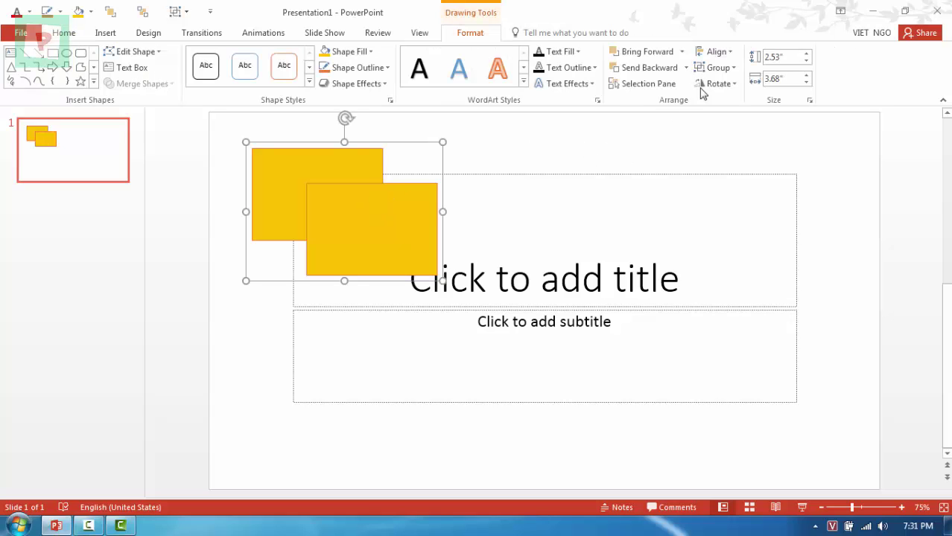
pyautogui.click(733, 71)
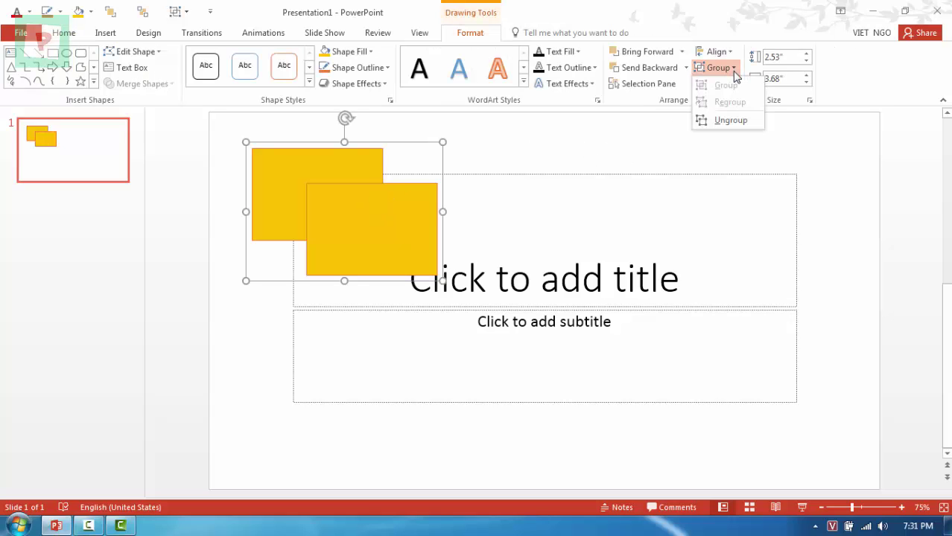
pyautogui.rightClick(723, 124)
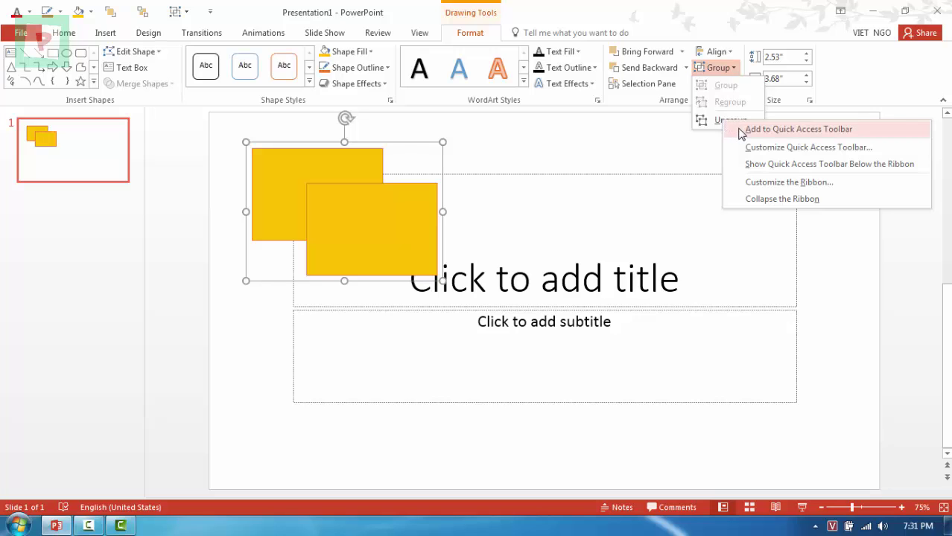
pyautogui.click(742, 132)
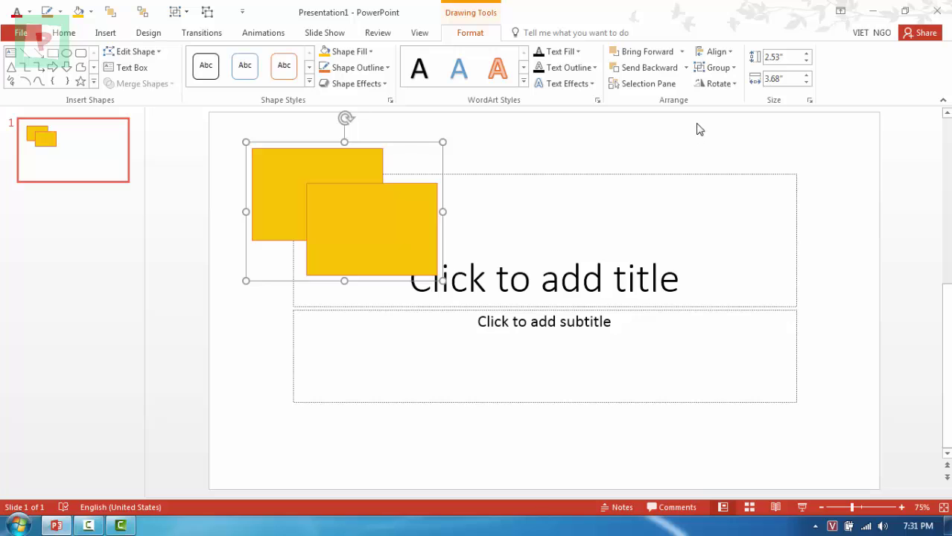
# Step: Add the Rotate gallery to the Quick Access Toolbar and open it from there
pyautogui.click(737, 86)
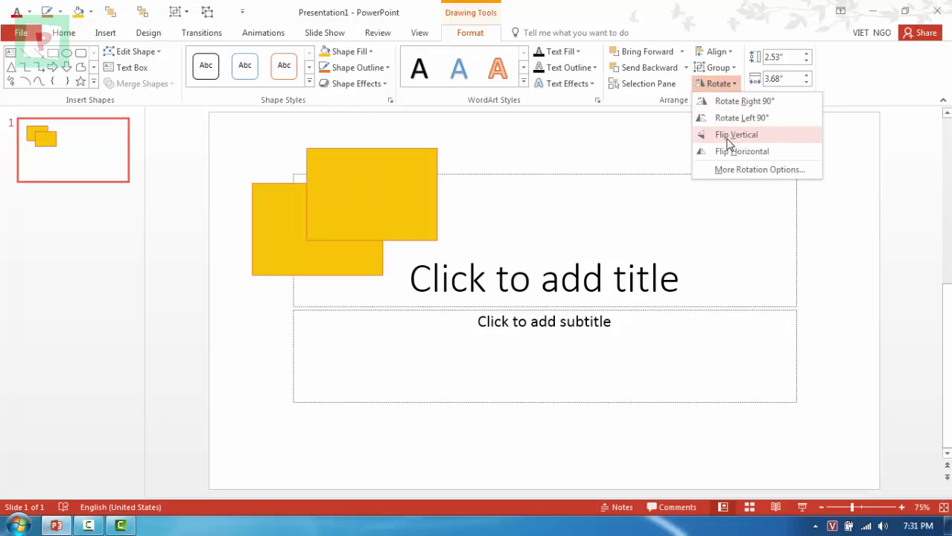
pyautogui.rightClick(728, 139)
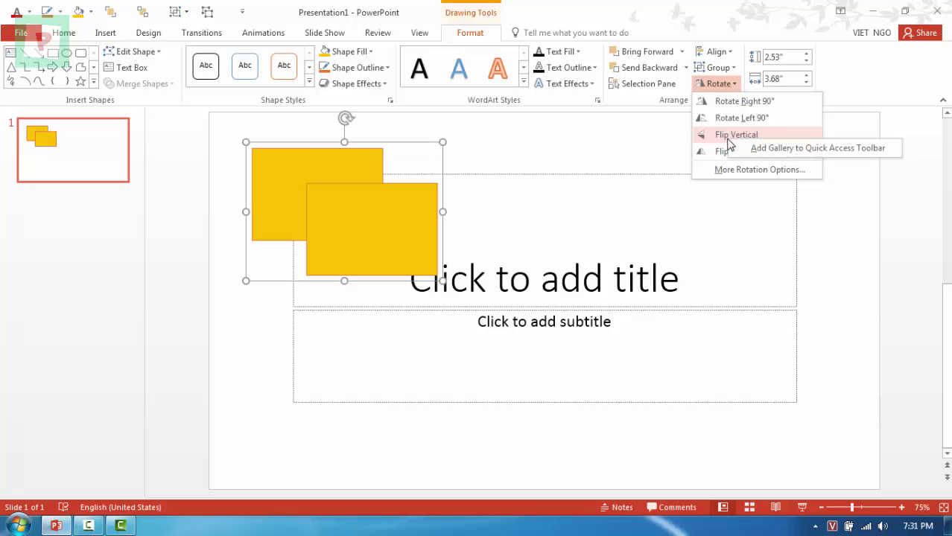
pyautogui.click(740, 148)
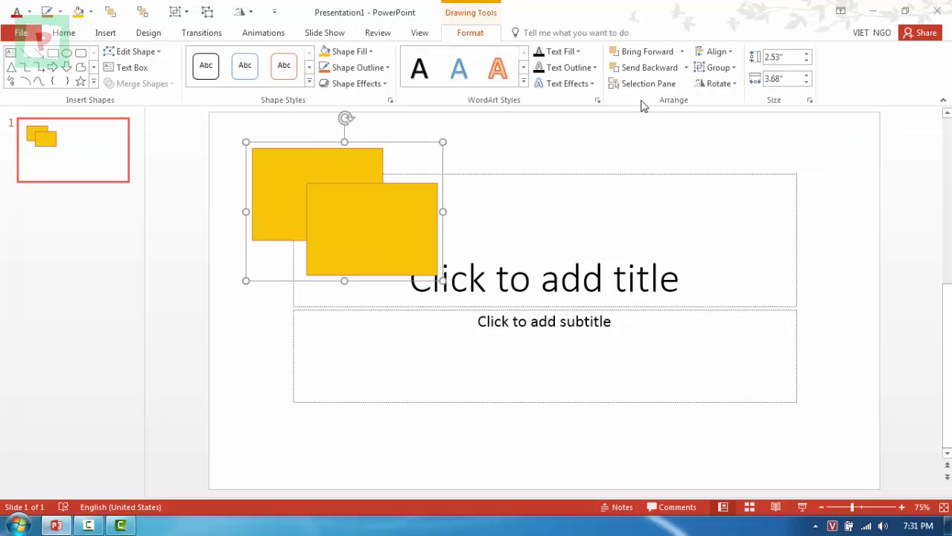
pyautogui.click(243, 12)
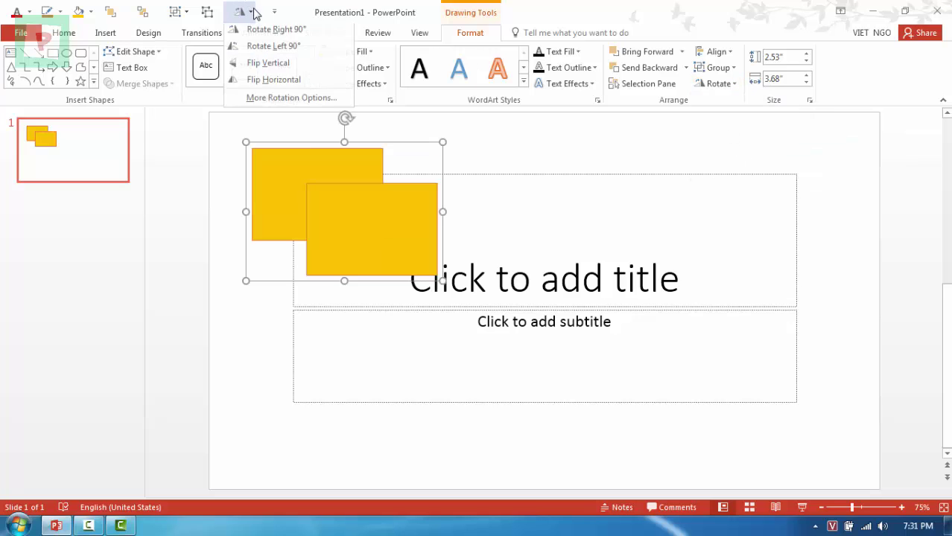
pyautogui.click(551, 168)
# Step: Reselect the grouped rectangles and inspect Flip Horizontal and Flip Vertical in the Rotate menu
pyautogui.click(491, 151)
pyautogui.click(389, 201)
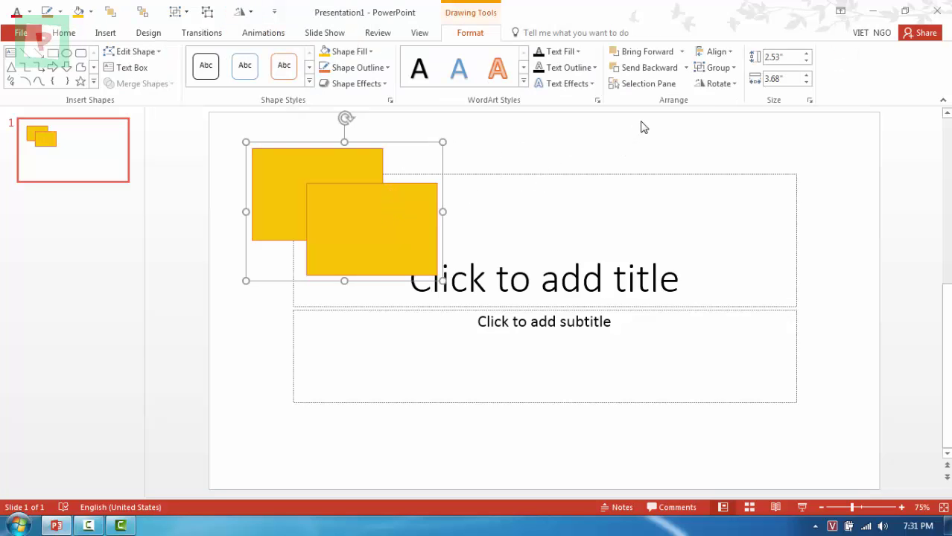
pyautogui.click(719, 84)
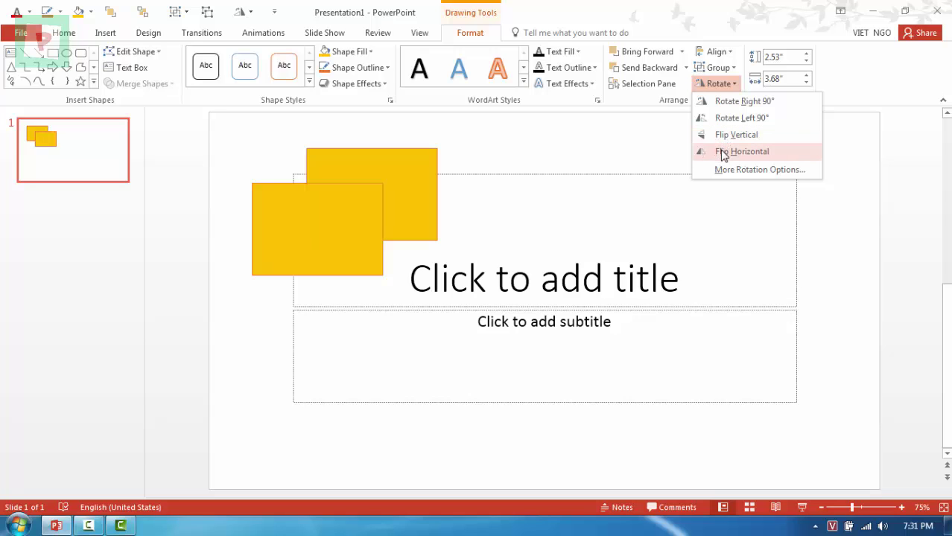
pyautogui.rightClick(721, 154)
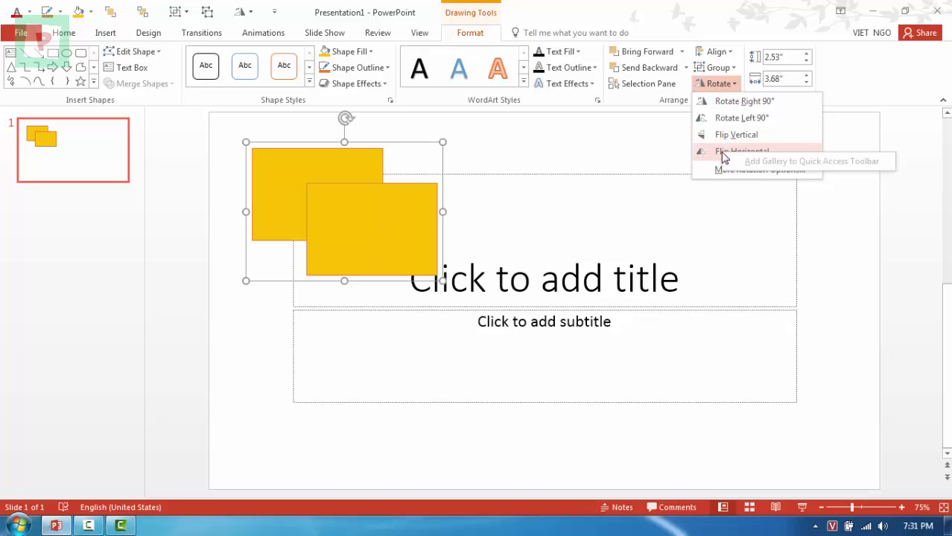
pyautogui.rightClick(731, 137)
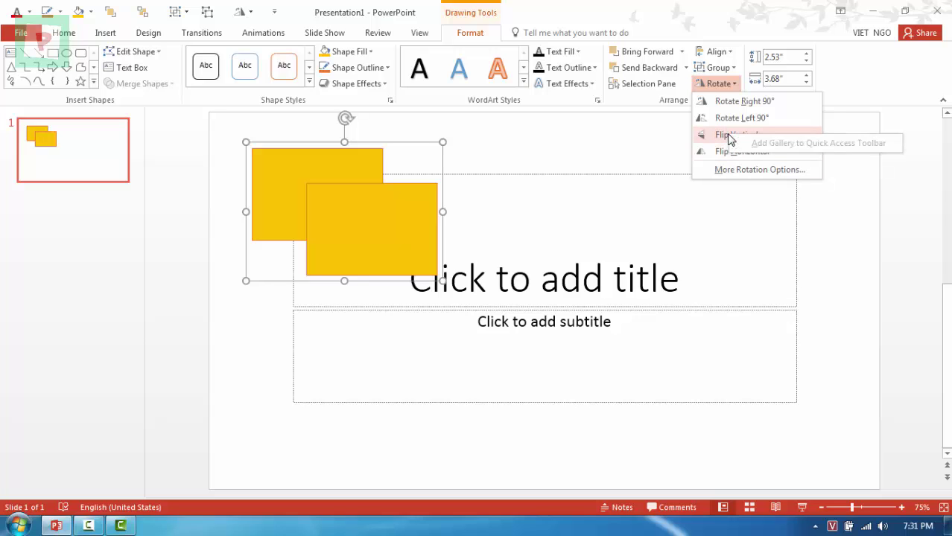
pyautogui.click(726, 87)
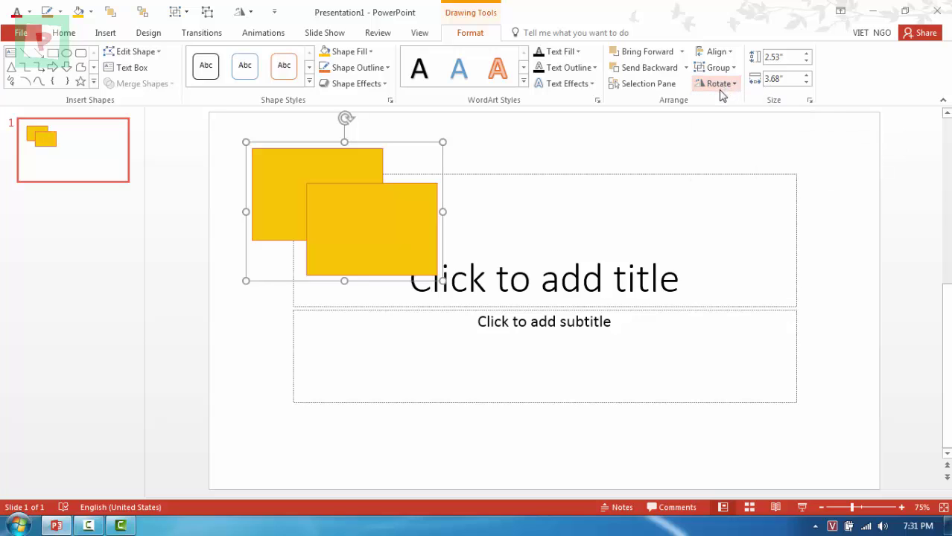
# Step: Check the flip entries in the pinned Rotate menu, then select and clear the left rectangle
pyautogui.click(252, 13)
pyautogui.rightClick(255, 67)
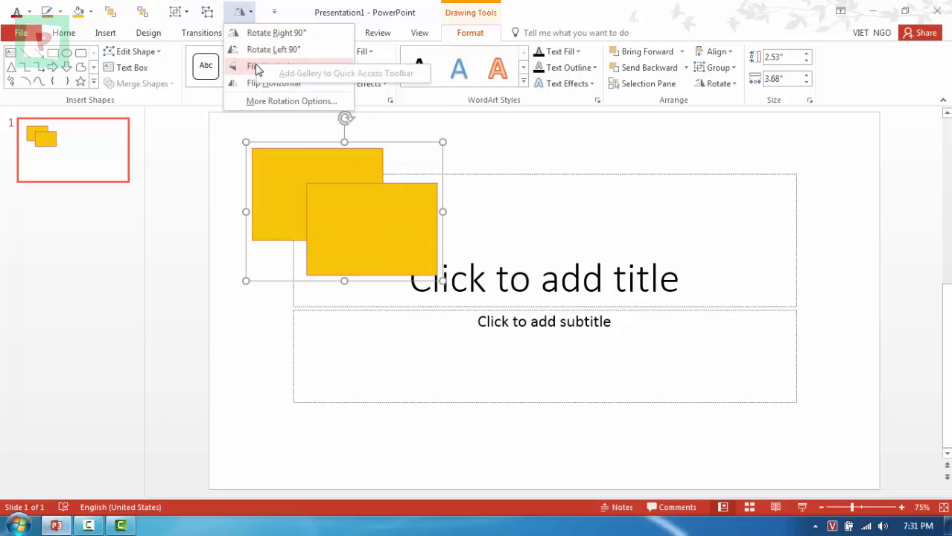
pyautogui.rightClick(242, 83)
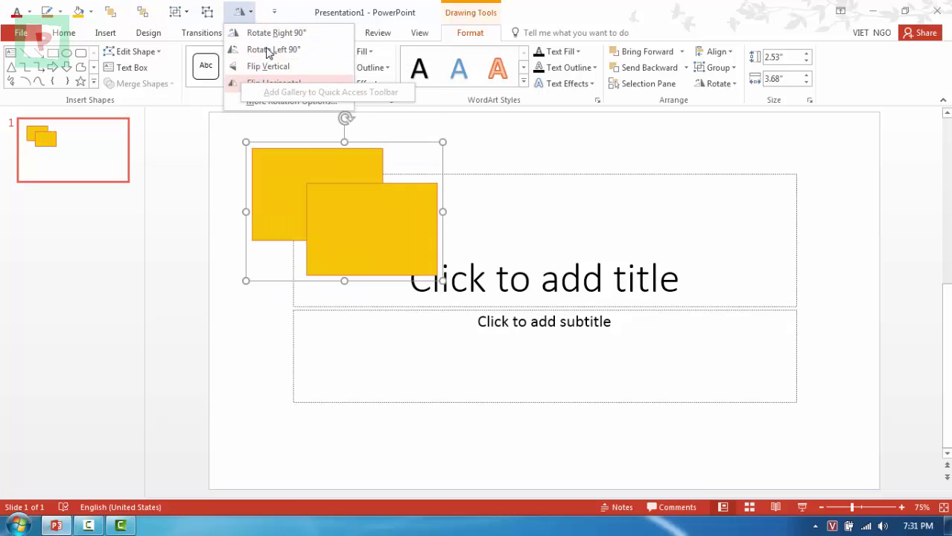
pyautogui.press('Escape')
pyautogui.click(266, 151)
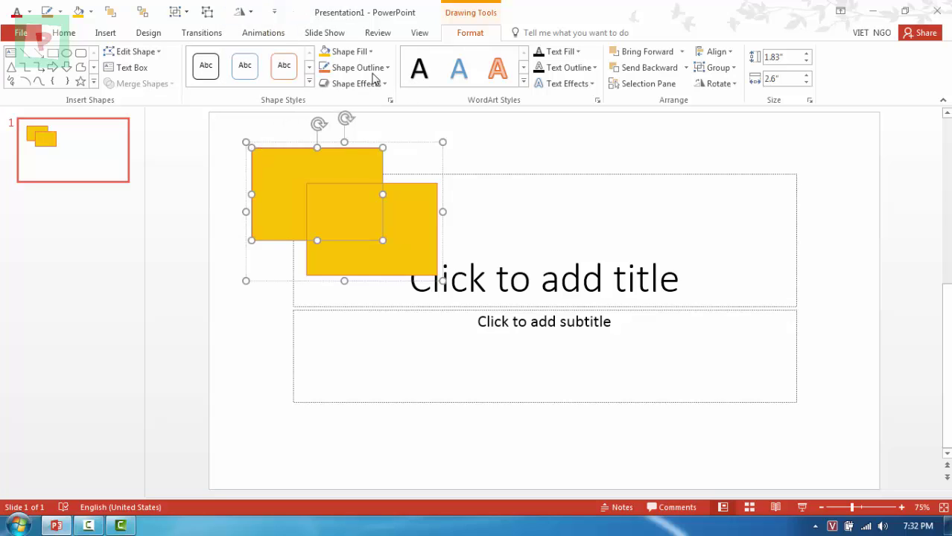
pyautogui.click(480, 147)
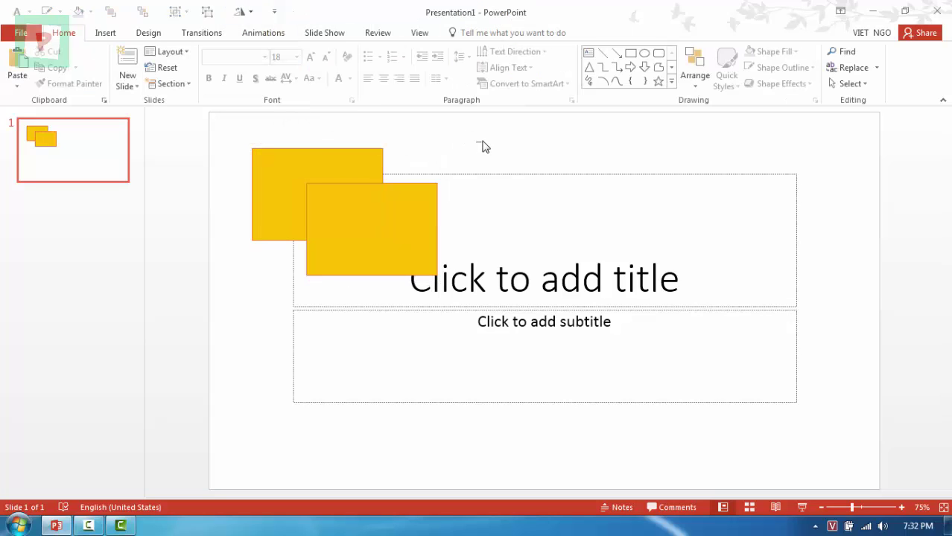
# Step: Add Merge Shapes and Change Shape to the Quick Access Toolbar
pyautogui.press('Tab')
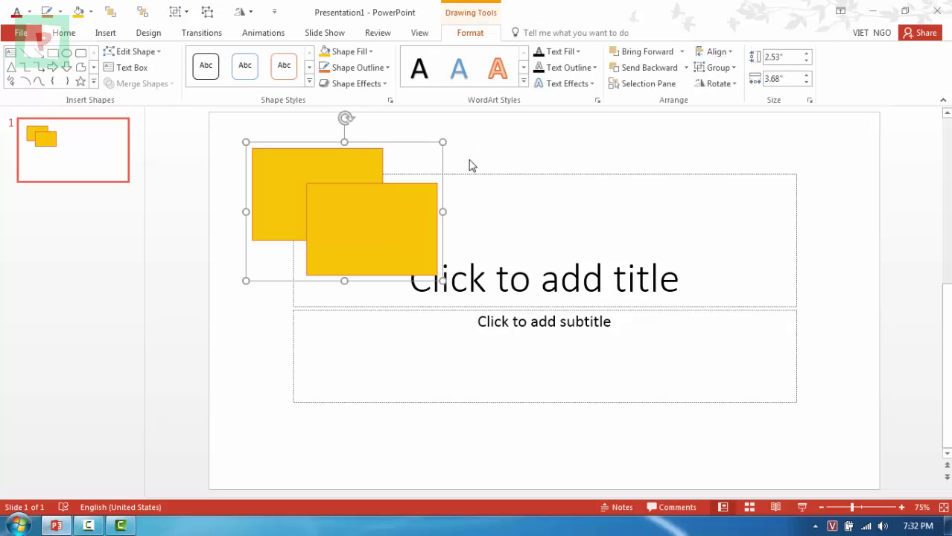
pyautogui.rightClick(143, 75)
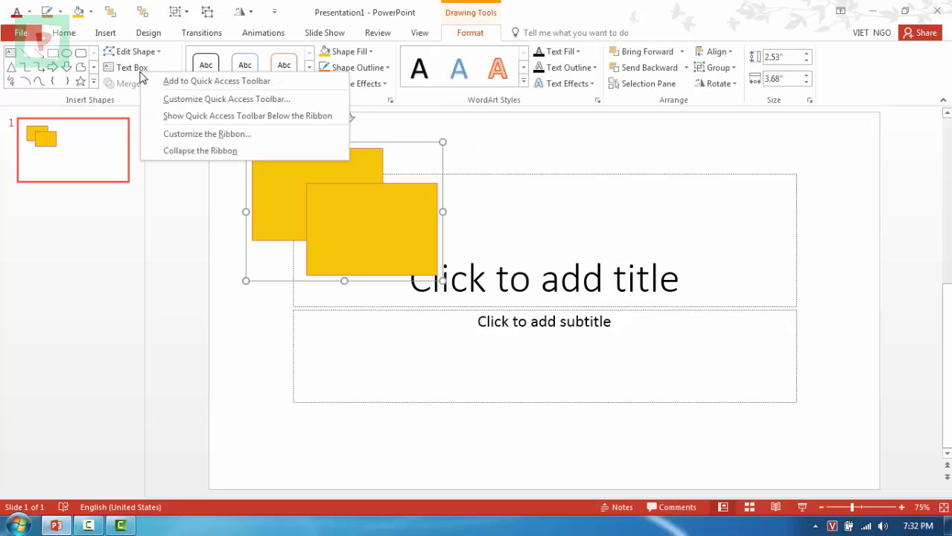
pyautogui.click(167, 84)
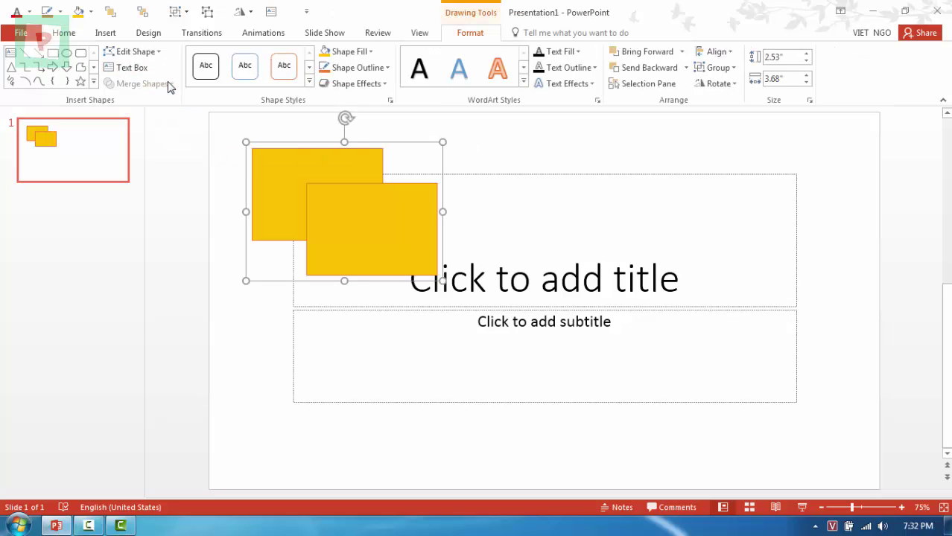
pyautogui.click(158, 53)
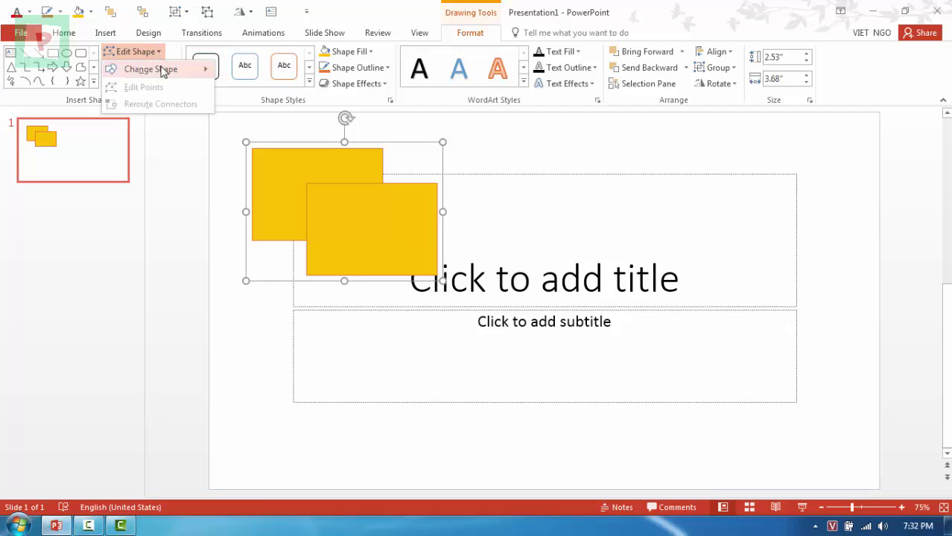
pyautogui.rightClick(164, 72)
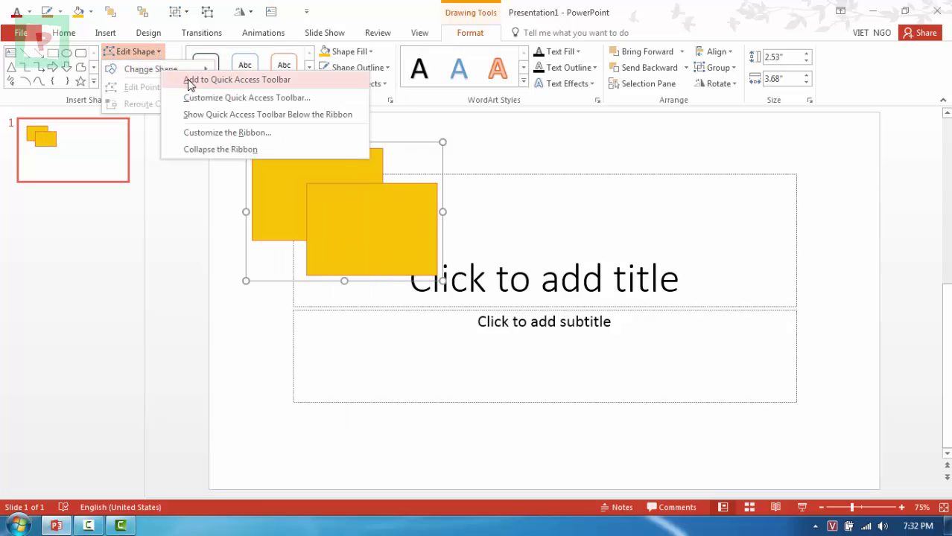
pyautogui.click(190, 80)
# Step: Move the back rectangle up-left and the front rectangle up-right to separate them
pyautogui.click(491, 149)
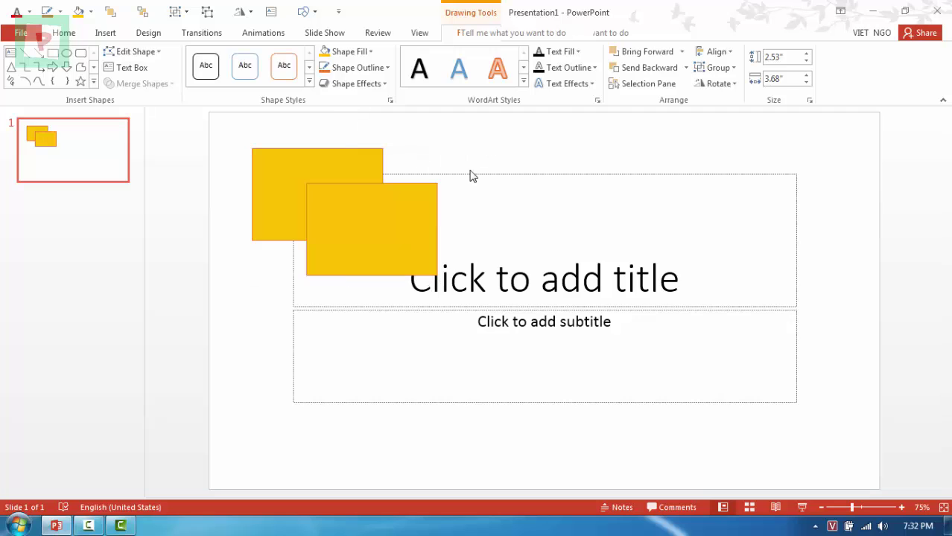
pyautogui.click(420, 202)
pyautogui.click(347, 157)
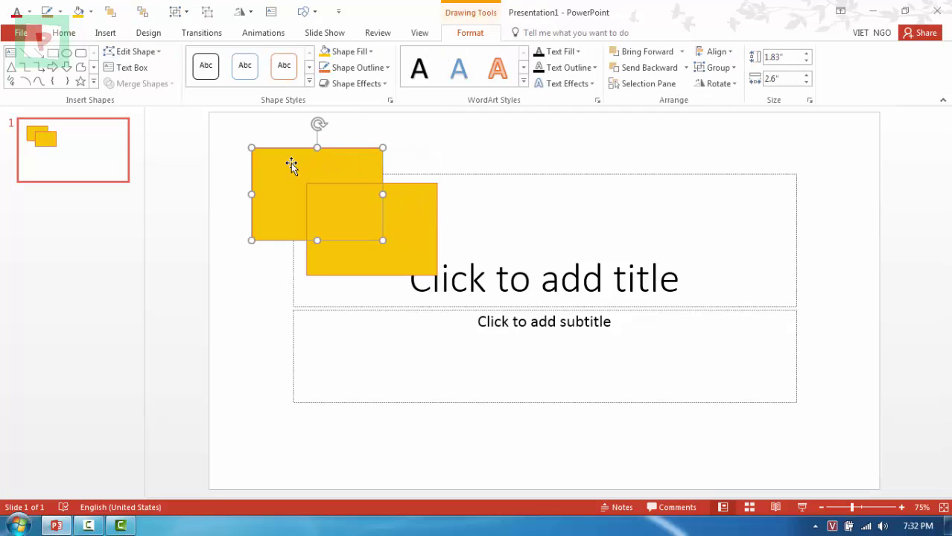
pyautogui.moveTo(318, 183); pyautogui.dragTo(286, 174)
pyautogui.moveTo(365, 229); pyautogui.dragTo(507, 185)
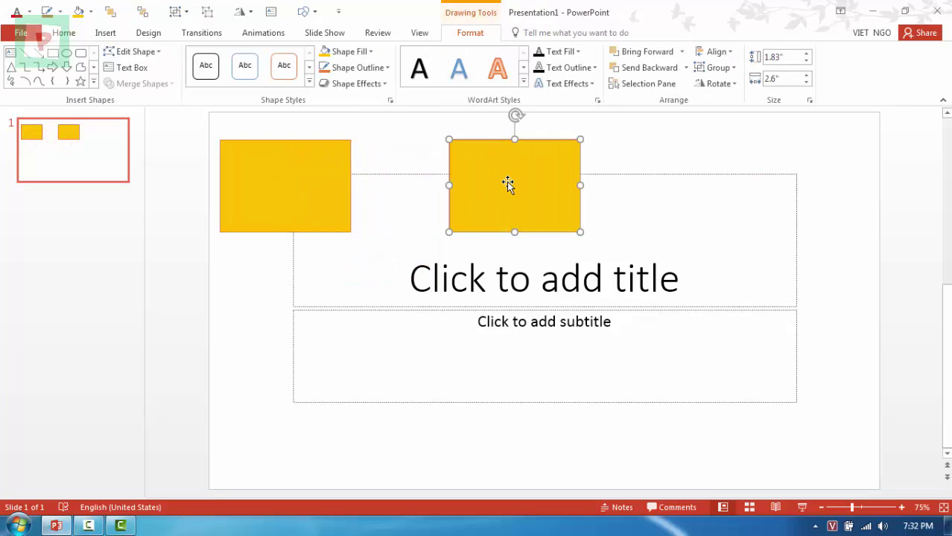
# Step: Change the left rectangle into a rounded rectangle with slightly smaller corners
pyautogui.click(313, 172)
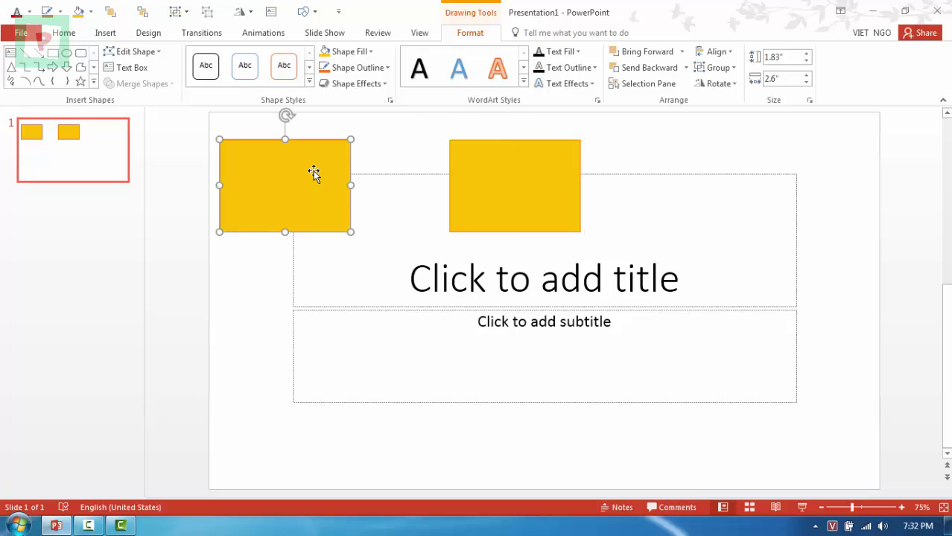
pyautogui.click(313, 14)
pyautogui.click(310, 48)
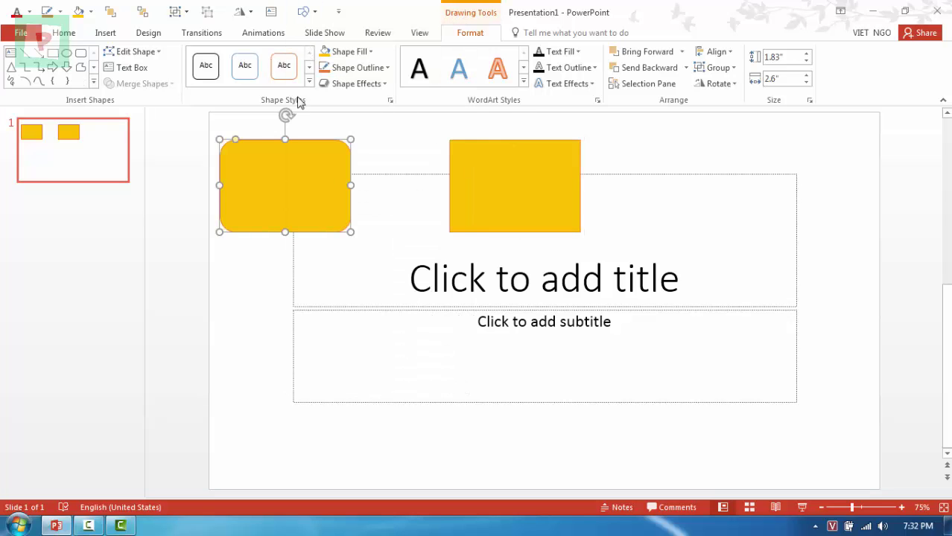
pyautogui.moveTo(237, 141); pyautogui.dragTo(231, 145)
# Step: Turn the right rectangle into a near-circular oval and paste the Chrysanthemum picture
pyautogui.press('Tab')
pyautogui.click(312, 14)
pyautogui.click(308, 77)
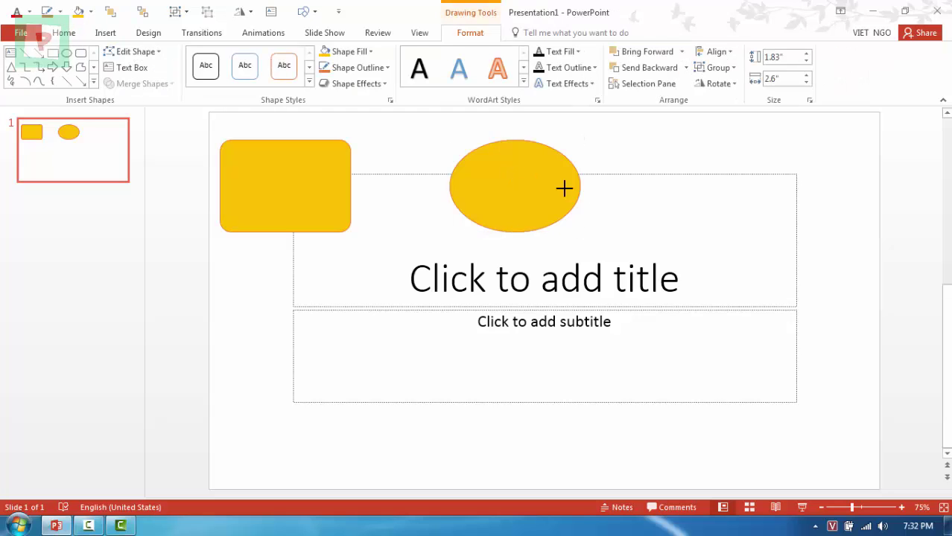
pyautogui.moveTo(564, 188); pyautogui.dragTo(546, 187)
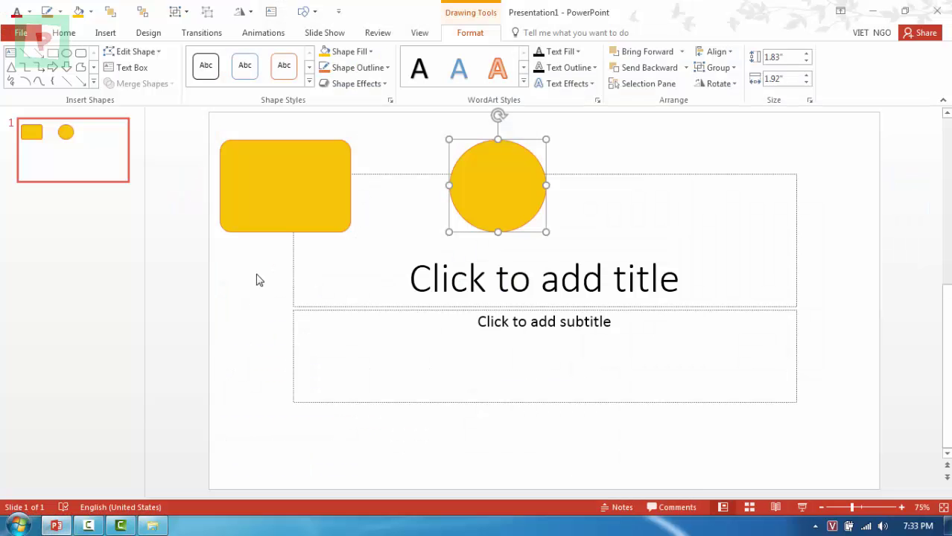
pyautogui.click(250, 281)
pyautogui.hotkey('ctrl', 'v')
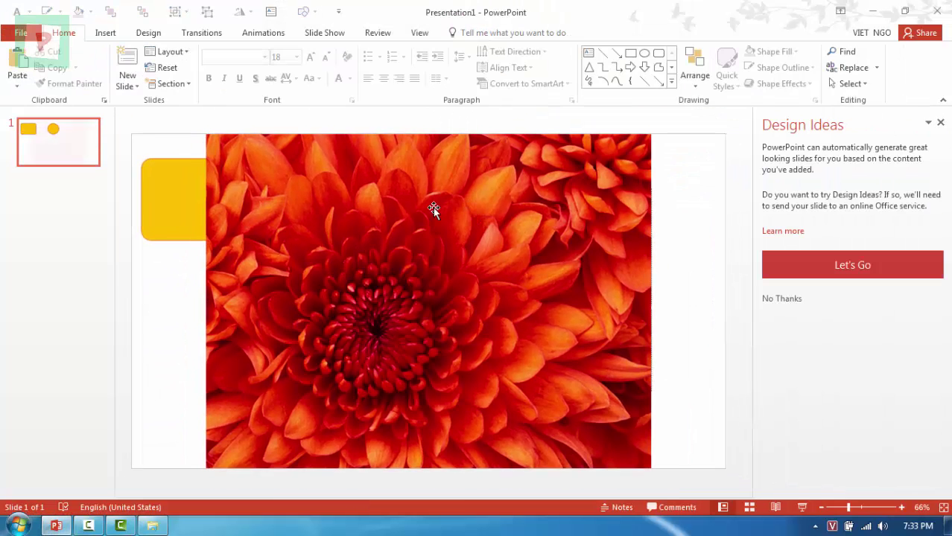
# Step: Select the flower picture and add Crop to the Quick Access Toolbar
pyautogui.click(941, 123)
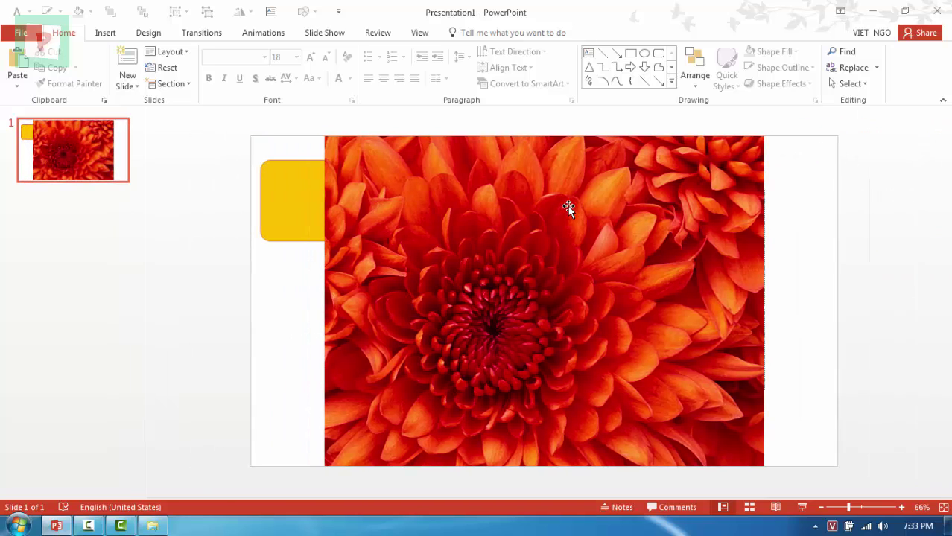
pyautogui.click(495, 181)
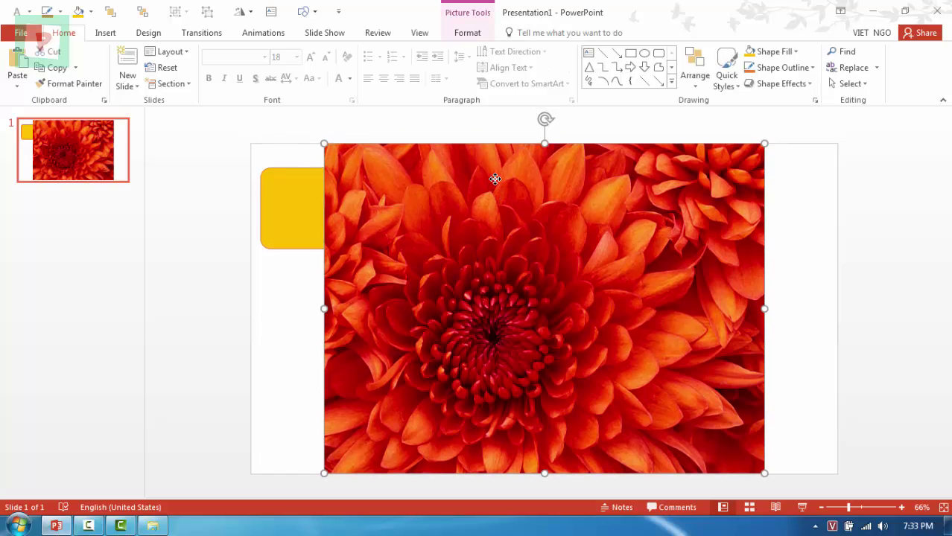
pyautogui.click(483, 15)
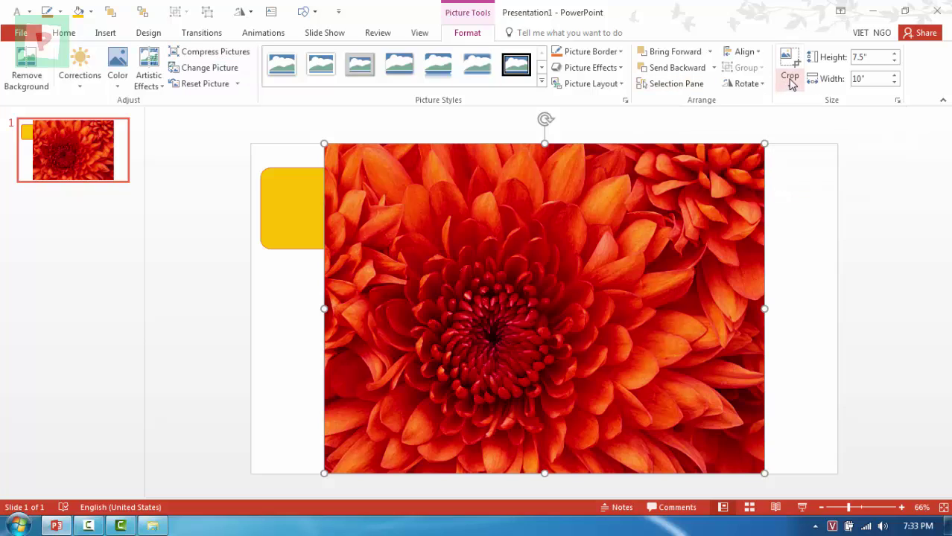
pyautogui.rightClick(788, 79)
pyautogui.click(656, 88)
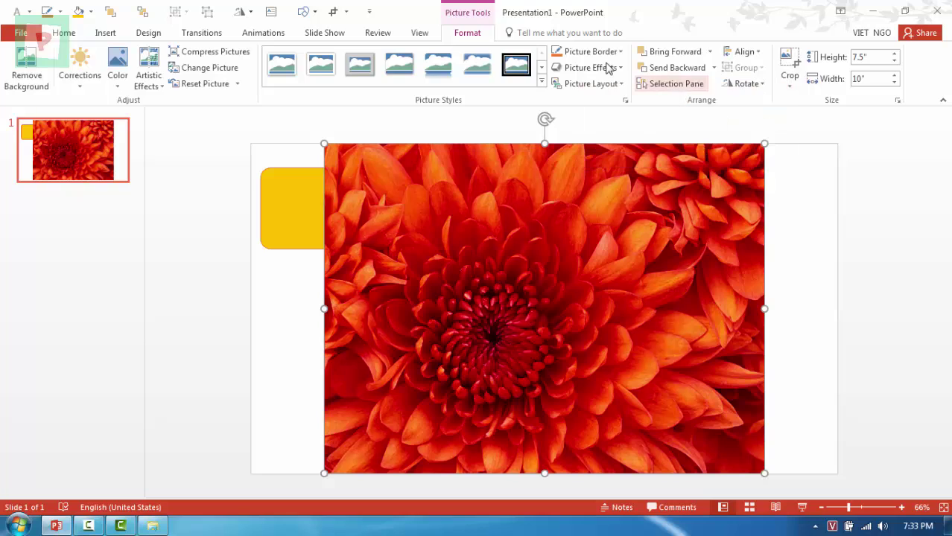
# Step: Crop in the flower picture's top-left and bottom-right corners, then crop it to an oval
pyautogui.click(333, 12)
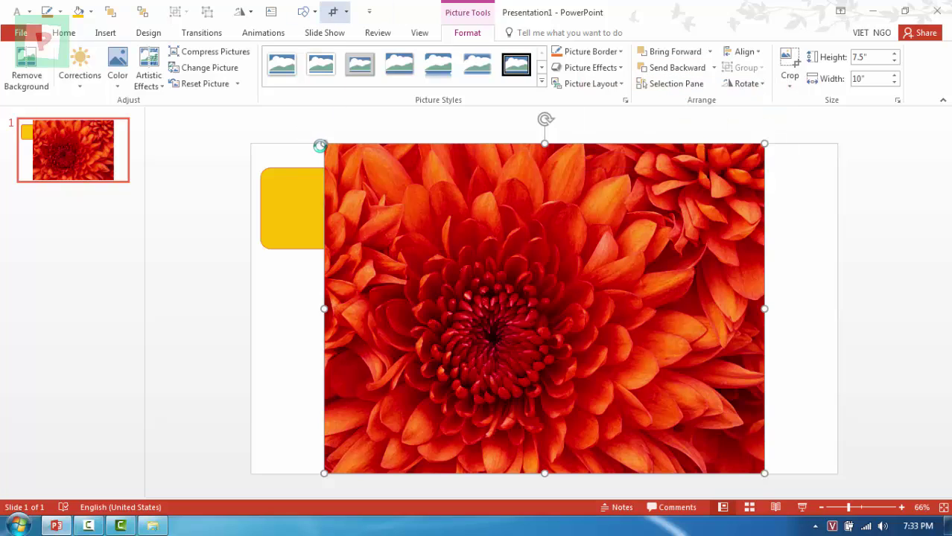
pyautogui.moveTo(324, 144); pyautogui.dragTo(457, 193)
pyautogui.moveTo(745, 441); pyautogui.dragTo(685, 395)
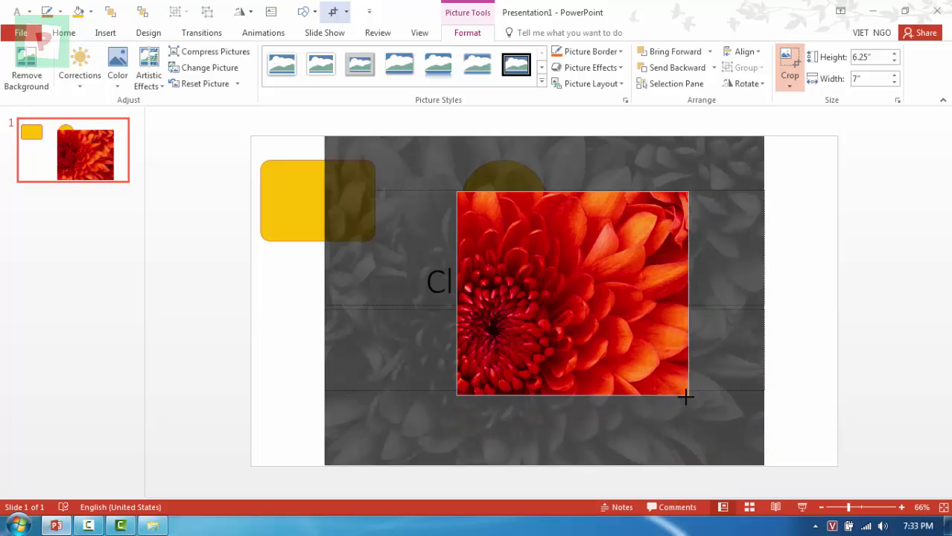
pyautogui.click(860, 318)
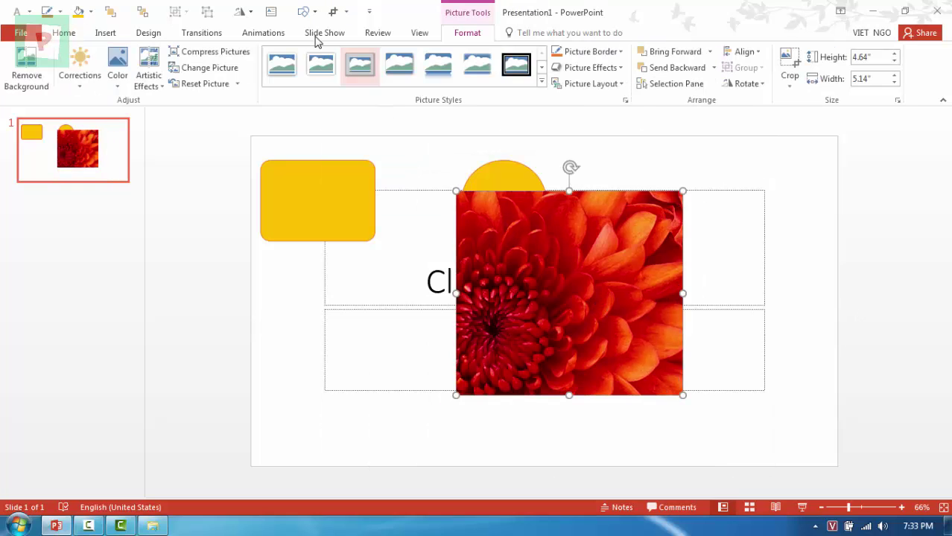
pyautogui.click(313, 12)
pyautogui.click(296, 77)
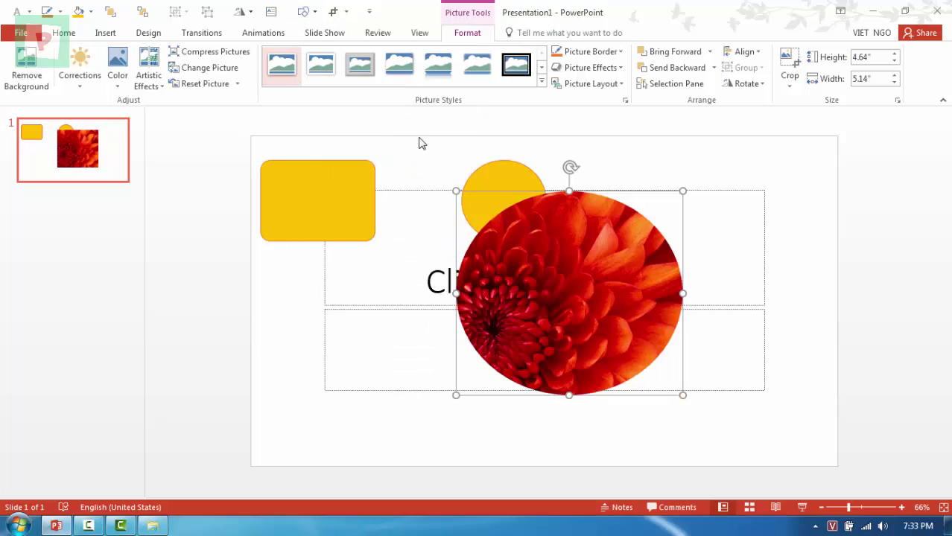
# Step: Recrop the oval into a 4.64" by 4.49" circle with the flower repositioned inside
pyautogui.click(805, 262)
pyautogui.click(598, 251)
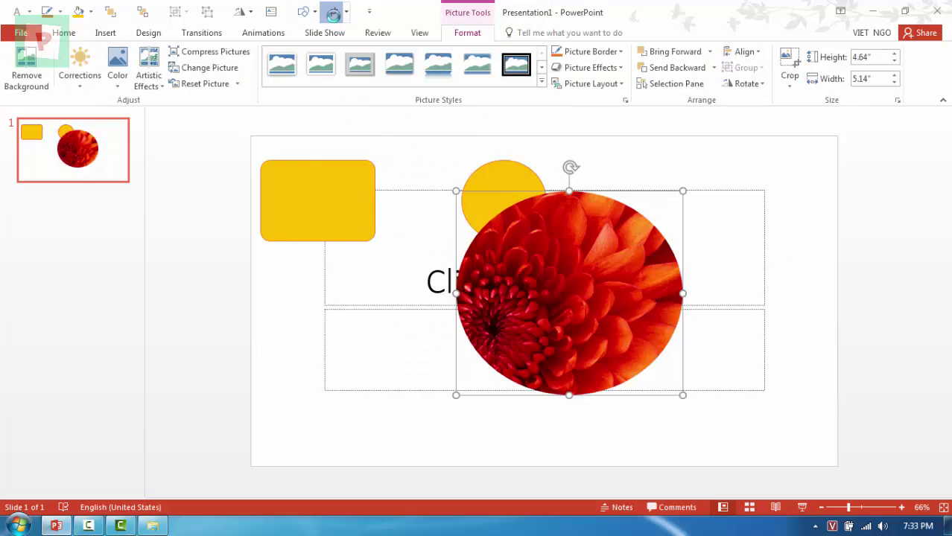
pyautogui.click(333, 11)
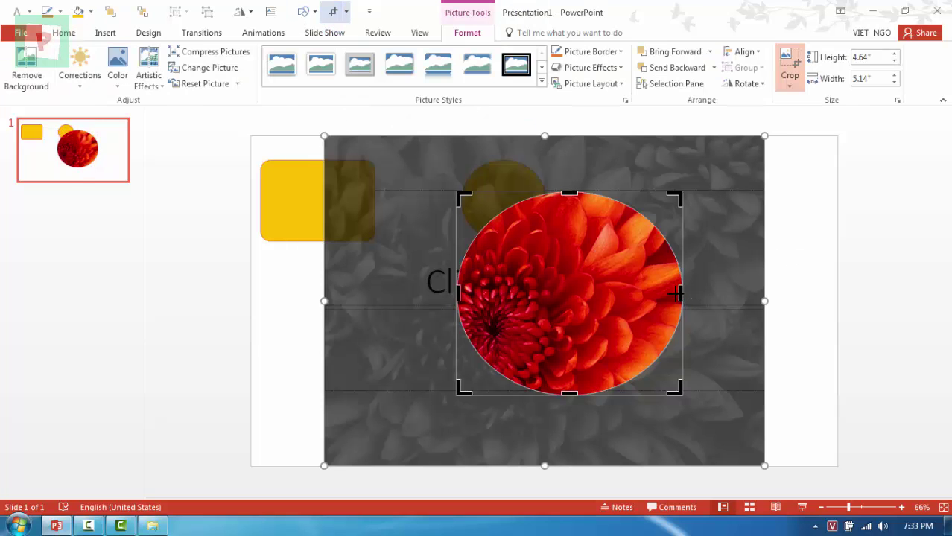
pyautogui.moveTo(676, 293); pyautogui.dragTo(654, 294)
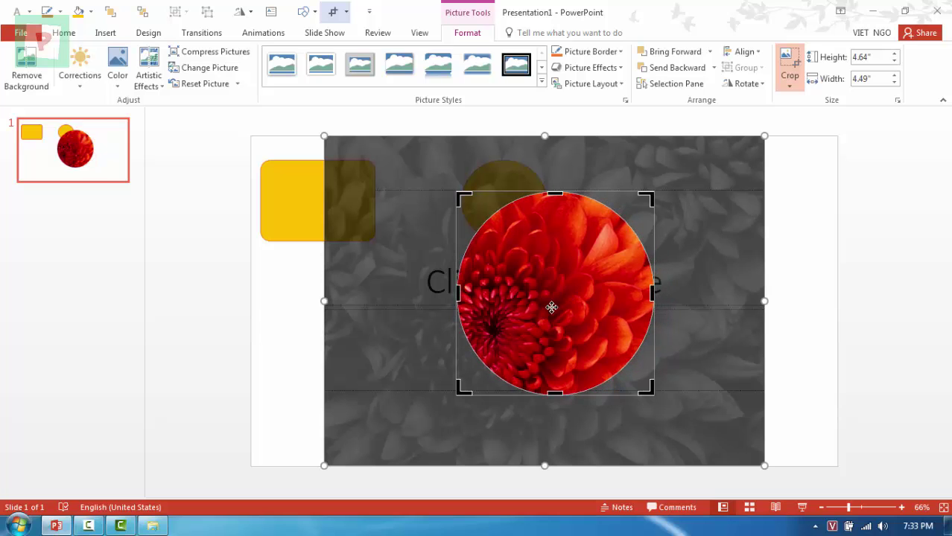
pyautogui.moveTo(552, 307); pyautogui.dragTo(606, 281)
pyautogui.click(871, 271)
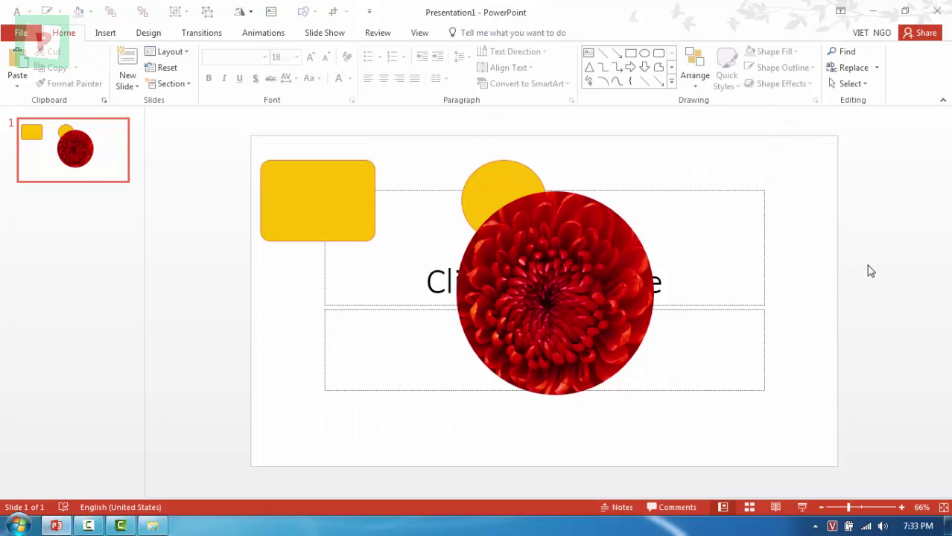
pyautogui.click(530, 278)
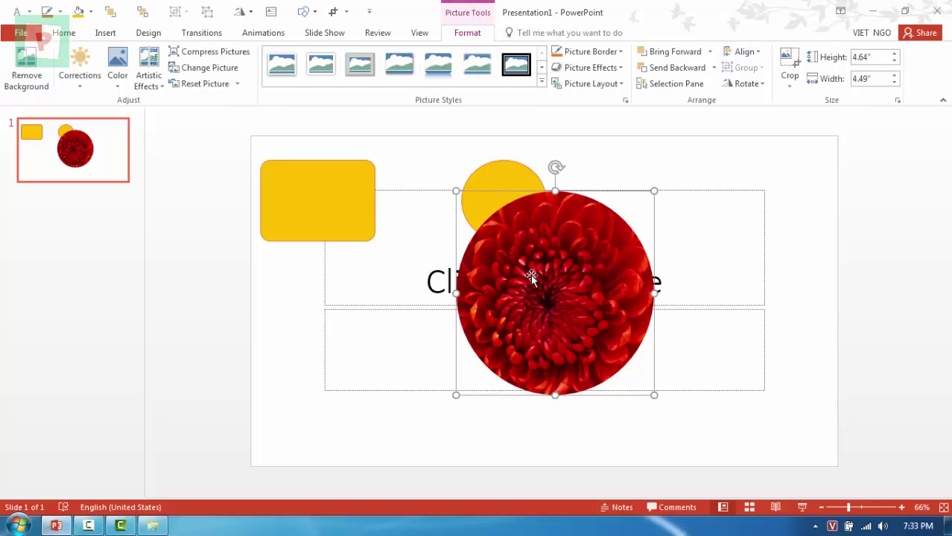
# Step: Move the flower photo down, copy the rectangle below, and delete the yellow circle
pyautogui.moveTo(530, 277); pyautogui.dragTo(583, 349)
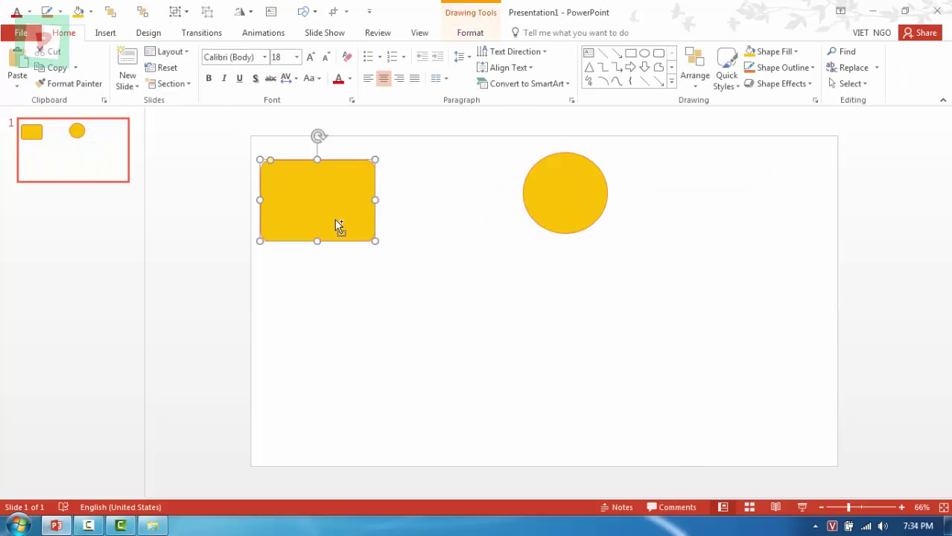
pyautogui.moveTo(335, 220)
pyautogui.mouseDown()
pyautogui.moveTo(400, 327)
pyautogui.moveTo(316, 452)
pyautogui.mouseUp()
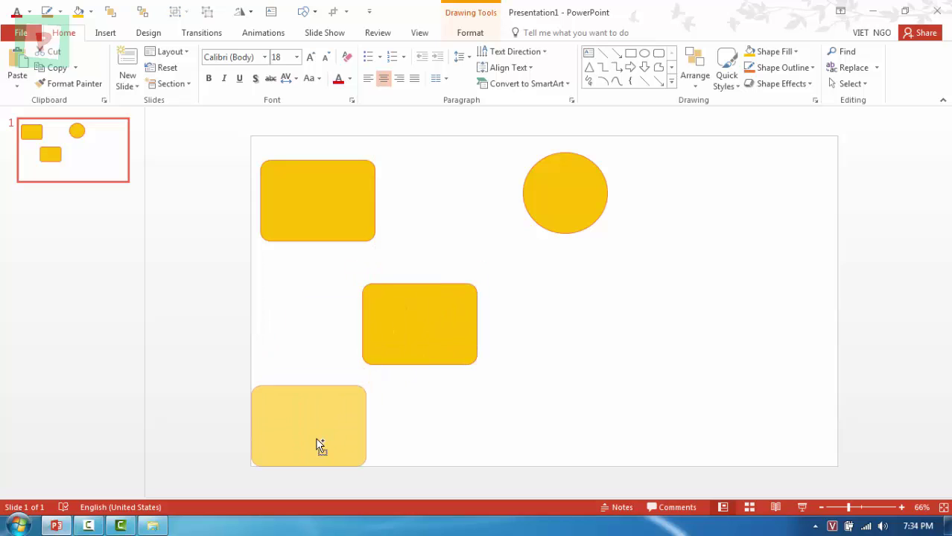
pyautogui.click(542, 213)
pyautogui.press('Delete')
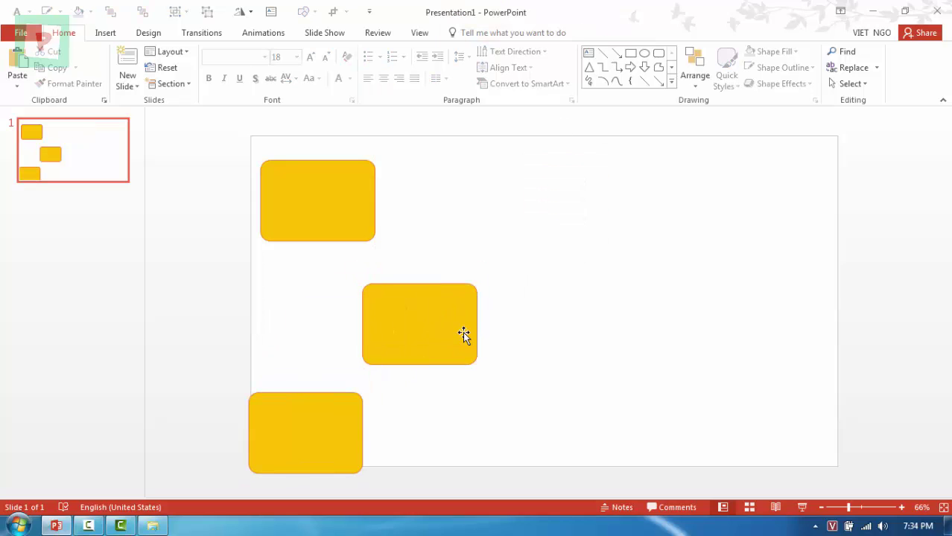
# Step: Copy a rectangle to the upper right and select the three left rectangles
pyautogui.moveTo(448, 336); pyautogui.dragTo(428, 342)
pyautogui.moveTo(348, 437)
pyautogui.mouseDown()
pyautogui.moveTo(635, 284)
pyautogui.moveTo(657, 253)
pyautogui.mouseUp()
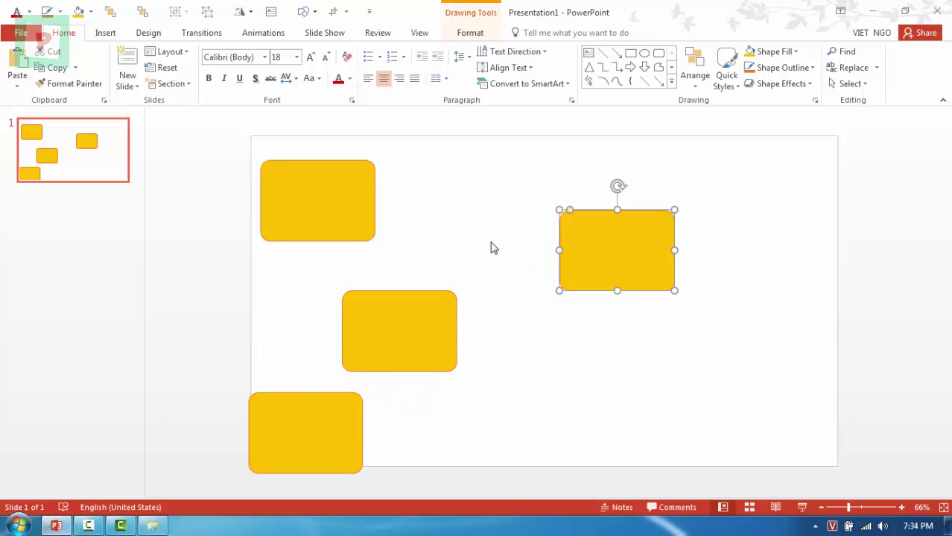
pyautogui.click(358, 199)
pyautogui.keyDown('shift'); pyautogui.click(387, 332); pyautogui.keyUp('shift')
pyautogui.keyDown('shift'); pyautogui.click(325, 432); pyautogui.keyUp('shift')
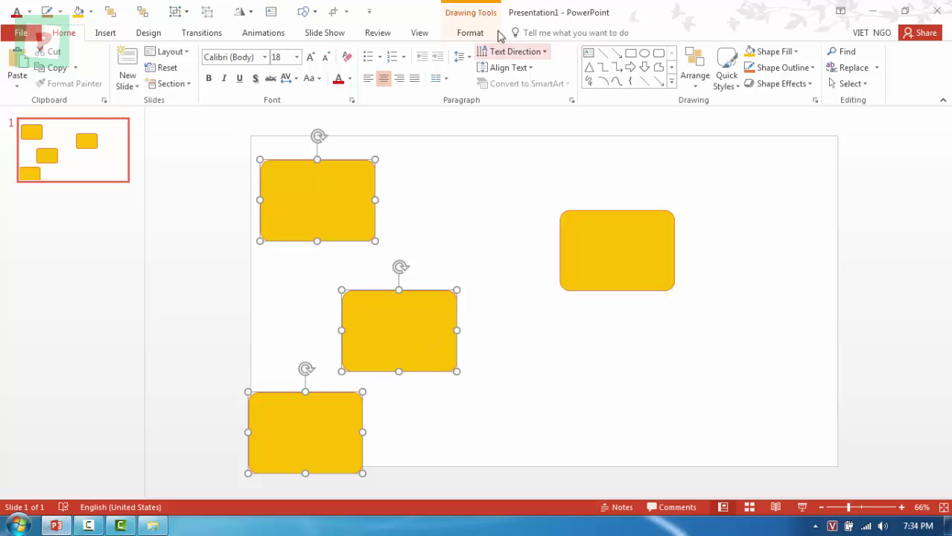
# Step: Apply Align Center and Distribute Vertically to the three left rectangles, then select the top one
pyautogui.click(691, 85)
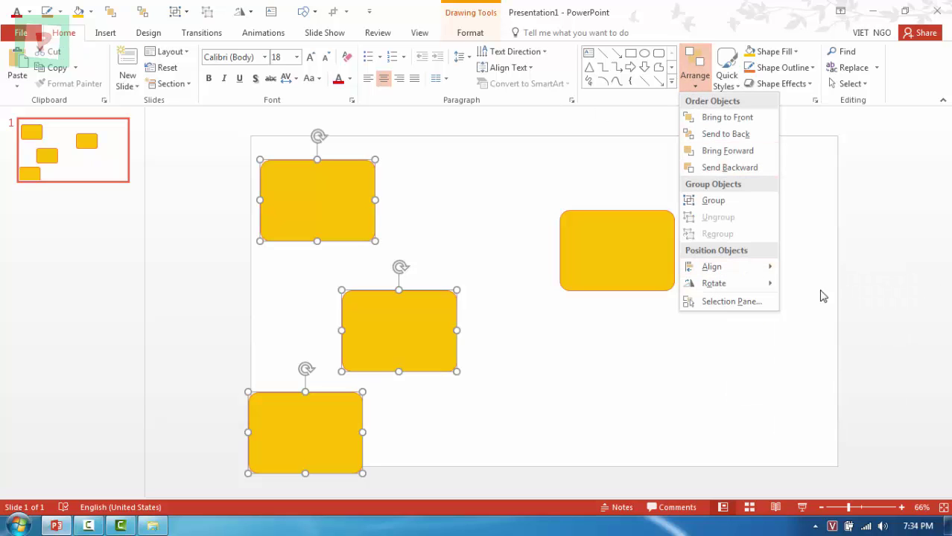
pyautogui.moveTo(713, 267)
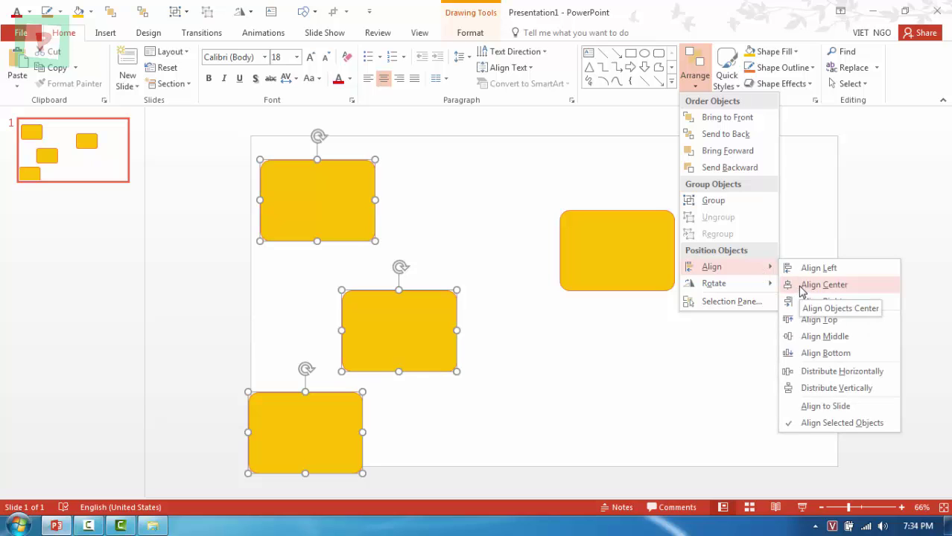
pyautogui.click(802, 289)
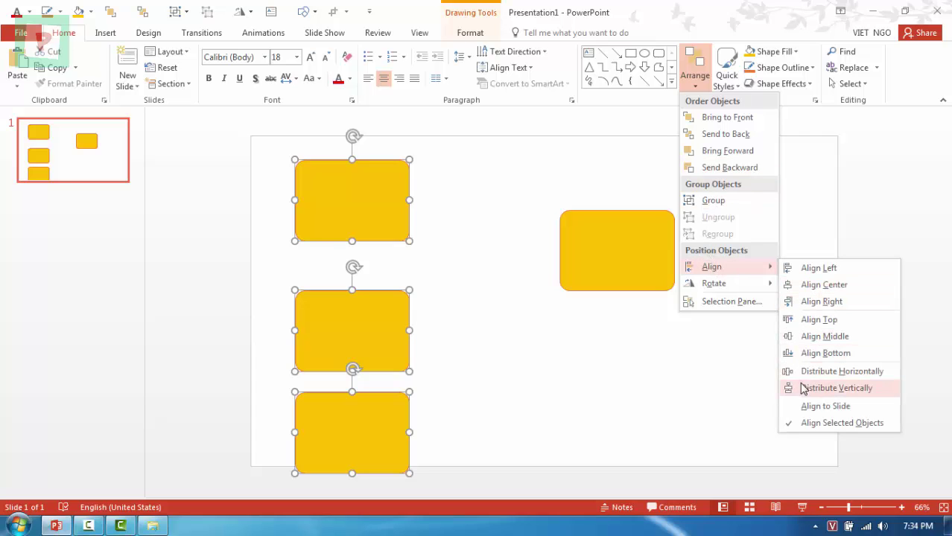
pyautogui.click(803, 388)
pyautogui.click(547, 370)
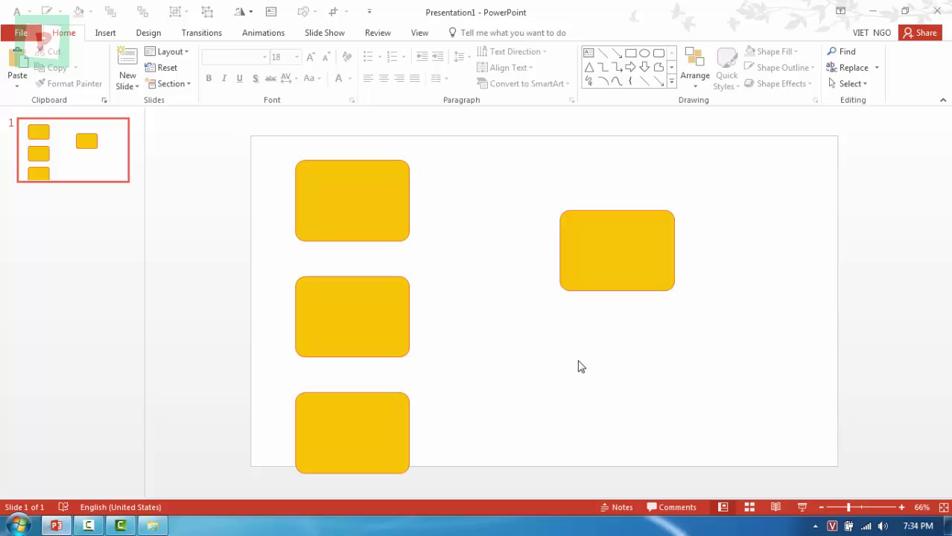
pyautogui.click(385, 231)
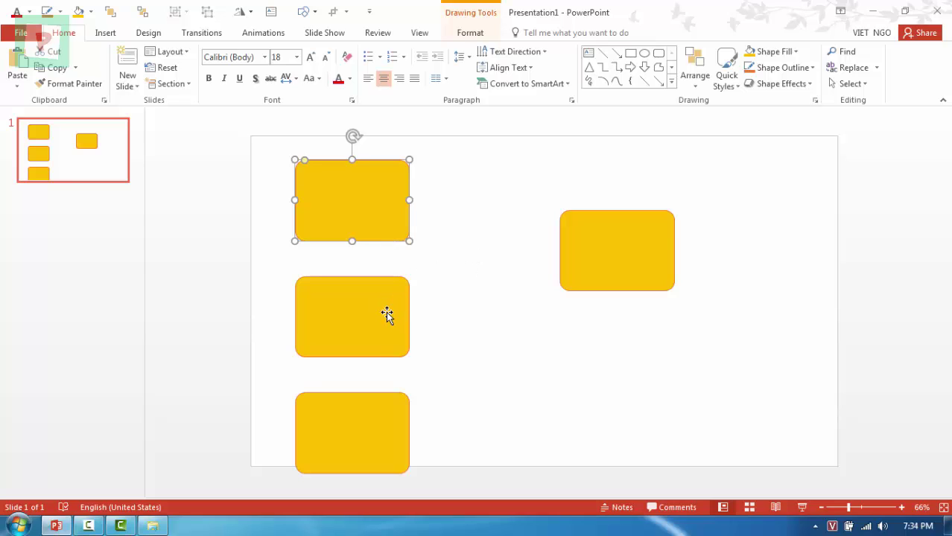
# Step: Add Align Center and a second alignment command to the Quick Access Toolbar
pyautogui.click(695, 85)
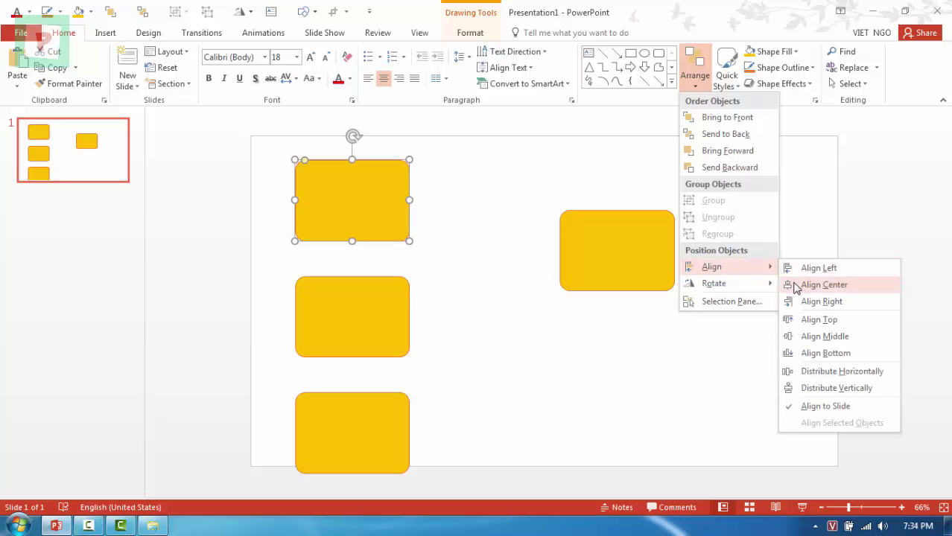
pyautogui.rightClick(797, 289)
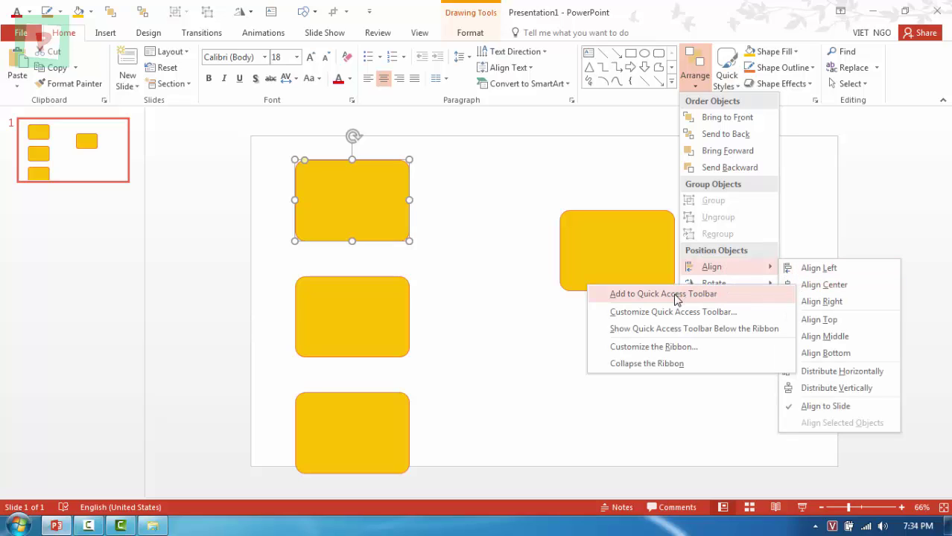
pyautogui.click(677, 295)
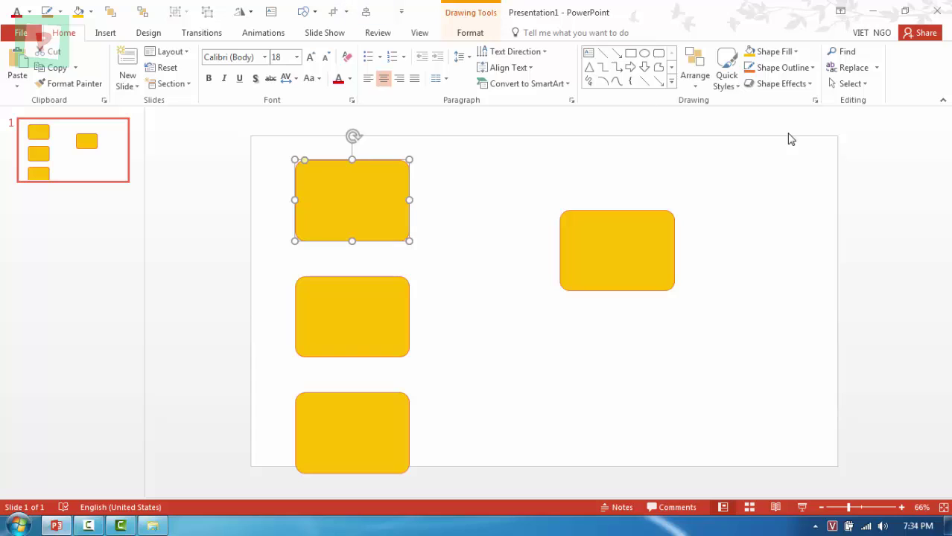
pyautogui.click(696, 78)
pyautogui.moveTo(711, 267)
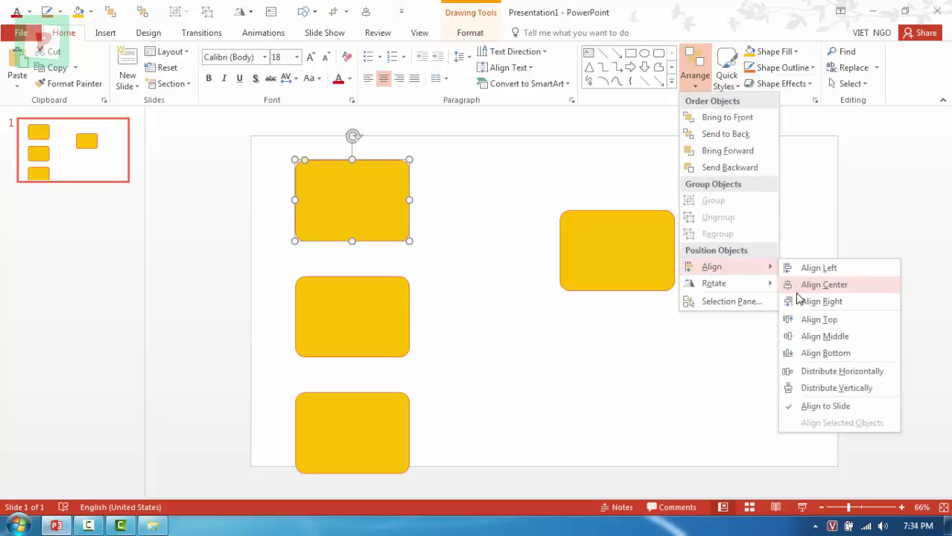
pyautogui.rightClick(799, 337)
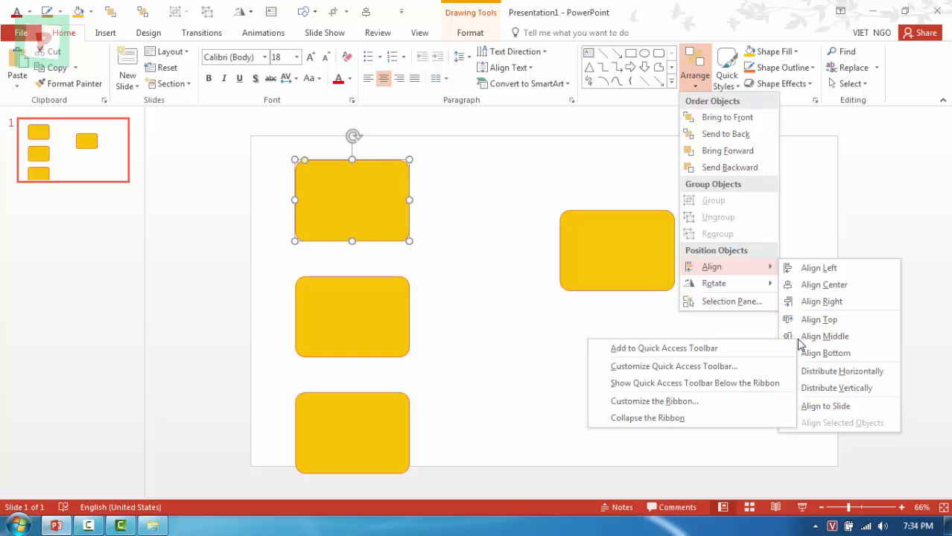
pyautogui.click(687, 355)
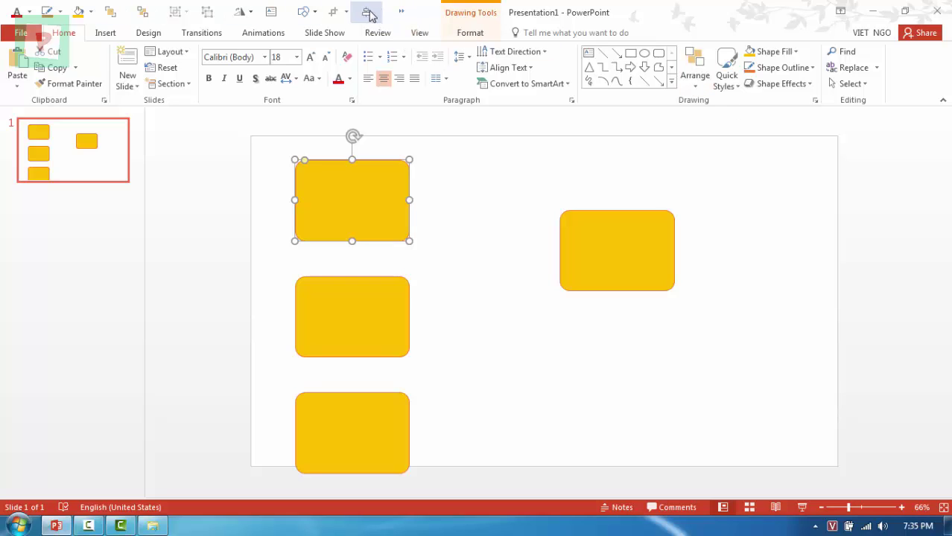
pyautogui.click(403, 14)
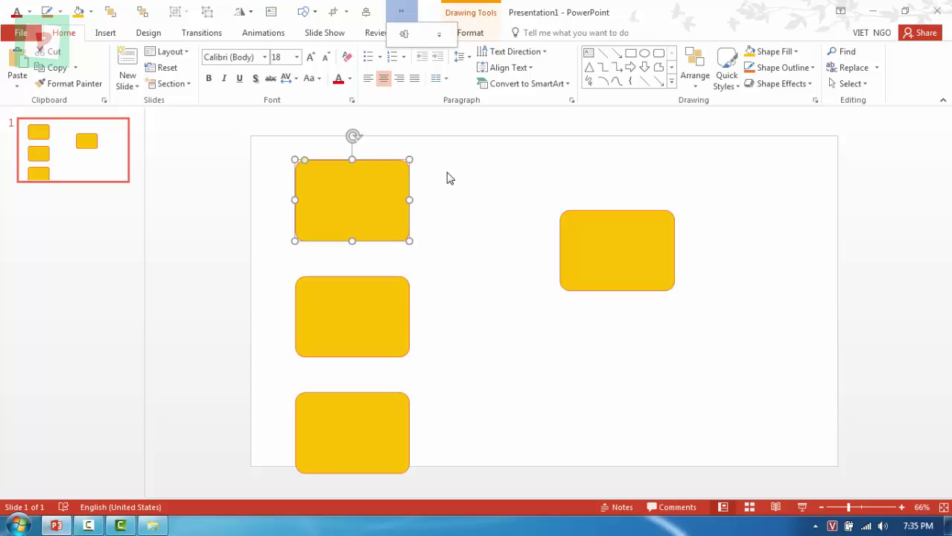
# Step: Add Distribute Vertically to the Quick Access Toolbar, then select the middle rectangle
pyautogui.click(691, 84)
pyautogui.moveTo(713, 267)
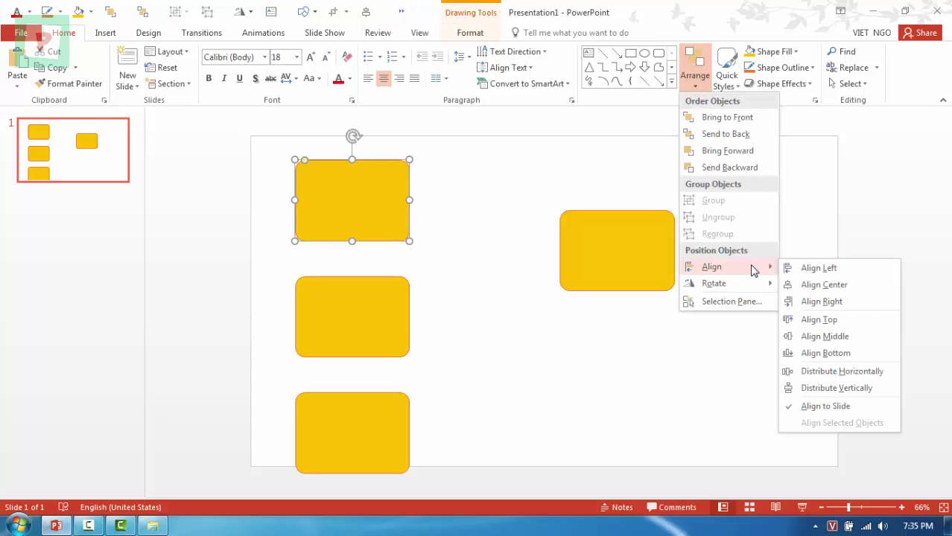
pyautogui.rightClick(805, 393)
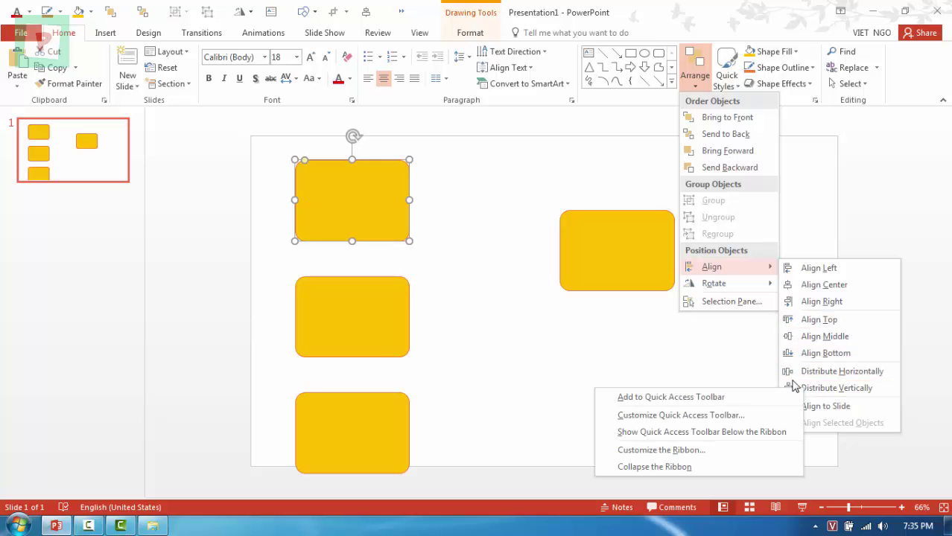
pyautogui.click(684, 403)
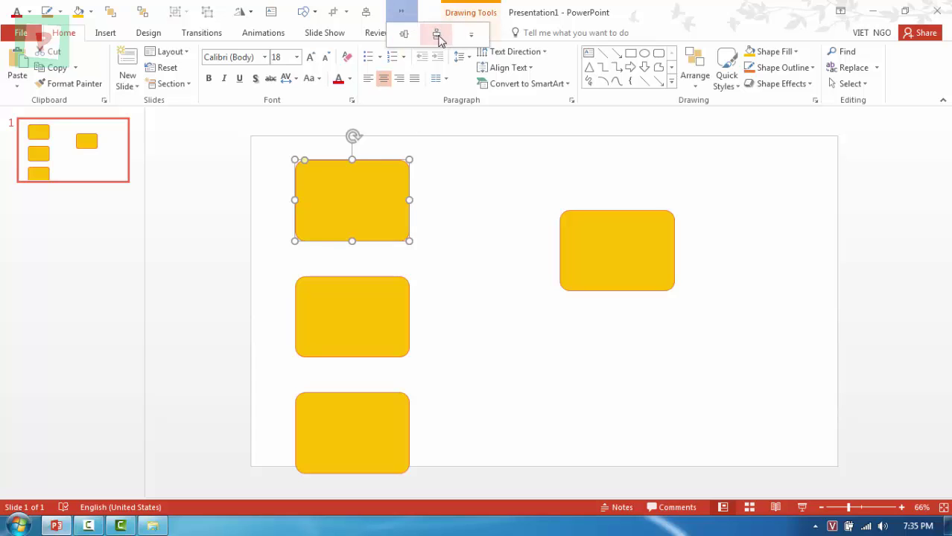
pyautogui.click(512, 211)
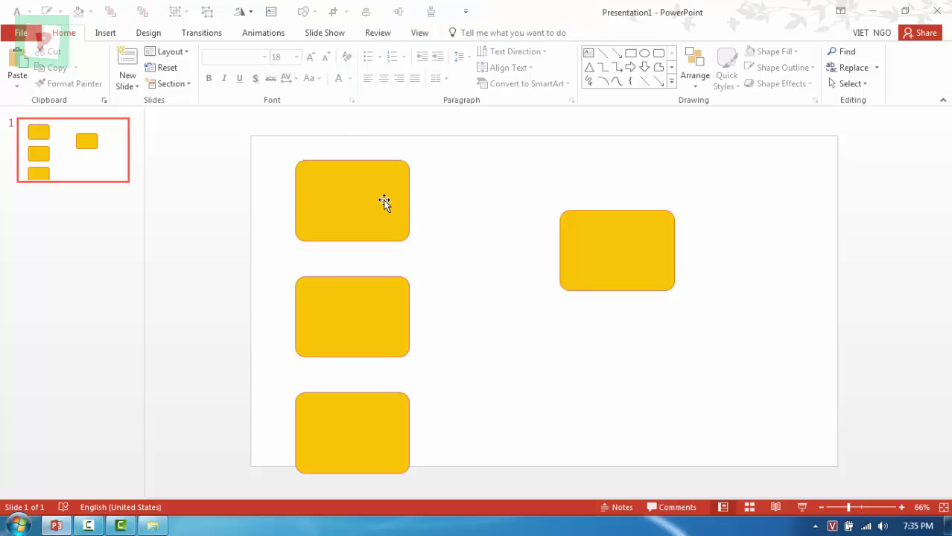
pyautogui.click(384, 202)
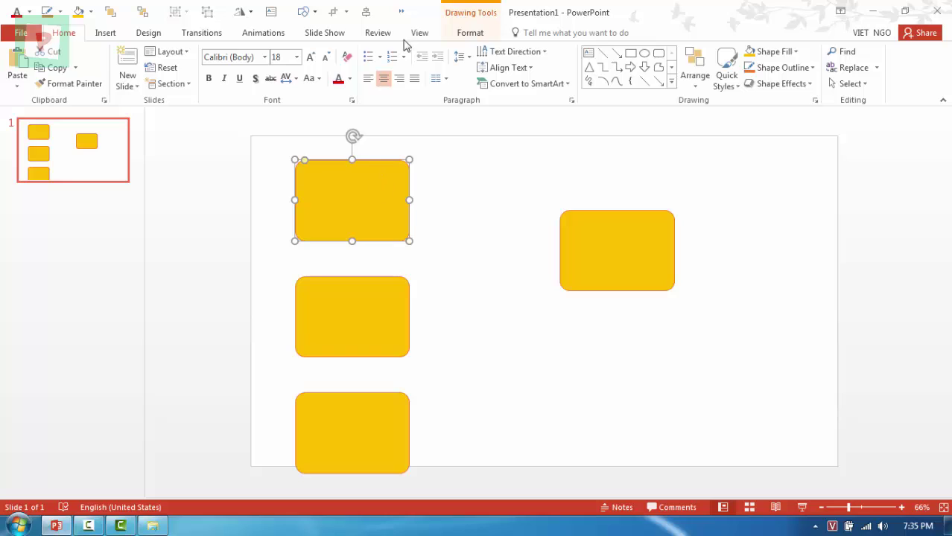
pyautogui.click(401, 11)
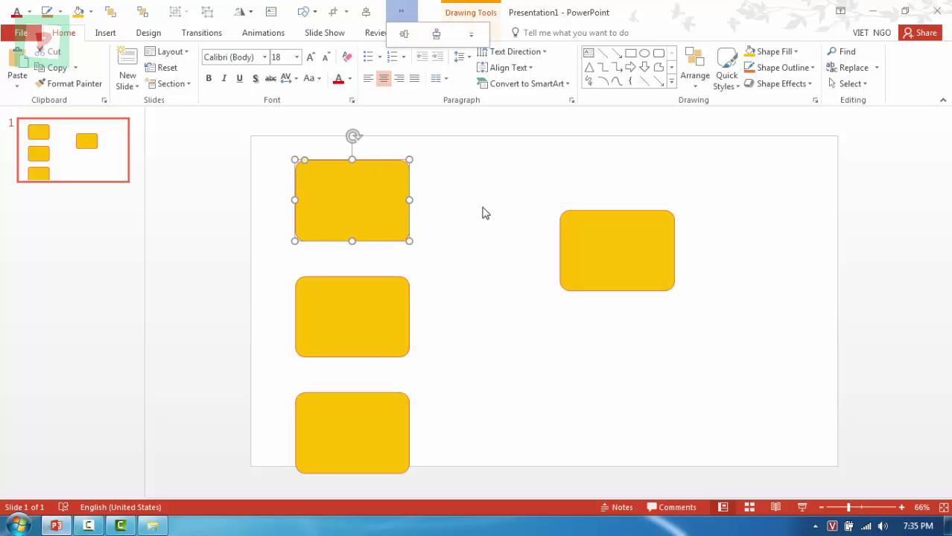
pyautogui.click(376, 284)
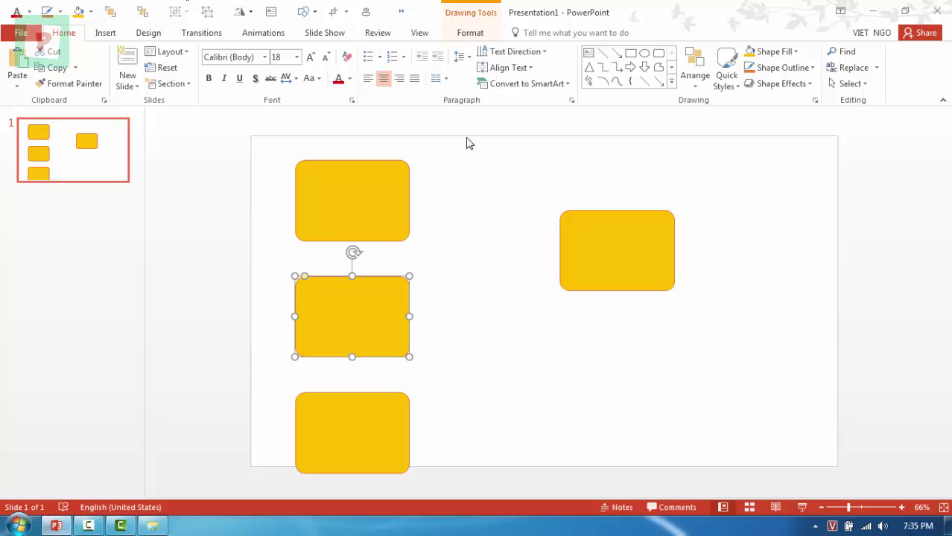
pyautogui.click(384, 213)
pyautogui.scroll(-2, 417, 223)
pyautogui.moveTo(365, 302); pyautogui.dragTo(268, 286)
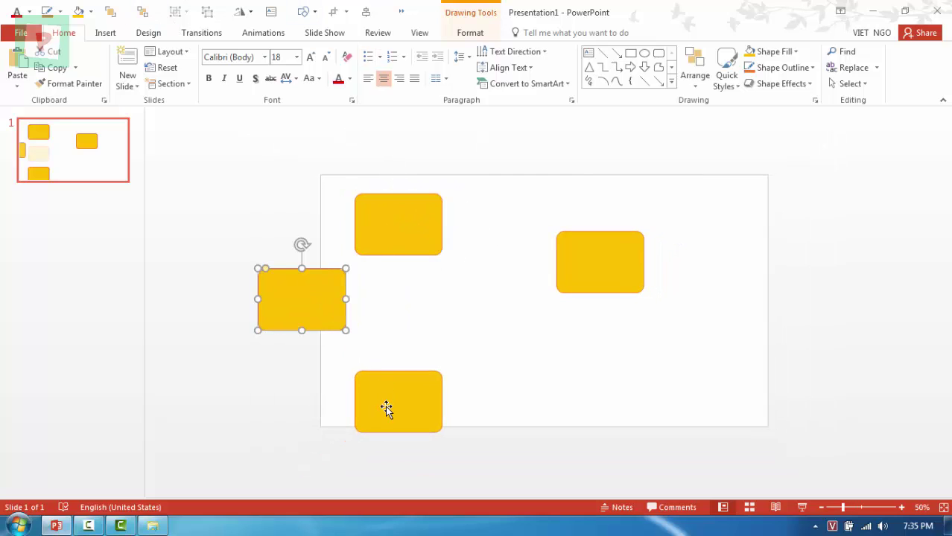
pyautogui.moveTo(386, 406); pyautogui.dragTo(408, 377)
pyautogui.moveTo(403, 234); pyautogui.dragTo(397, 222)
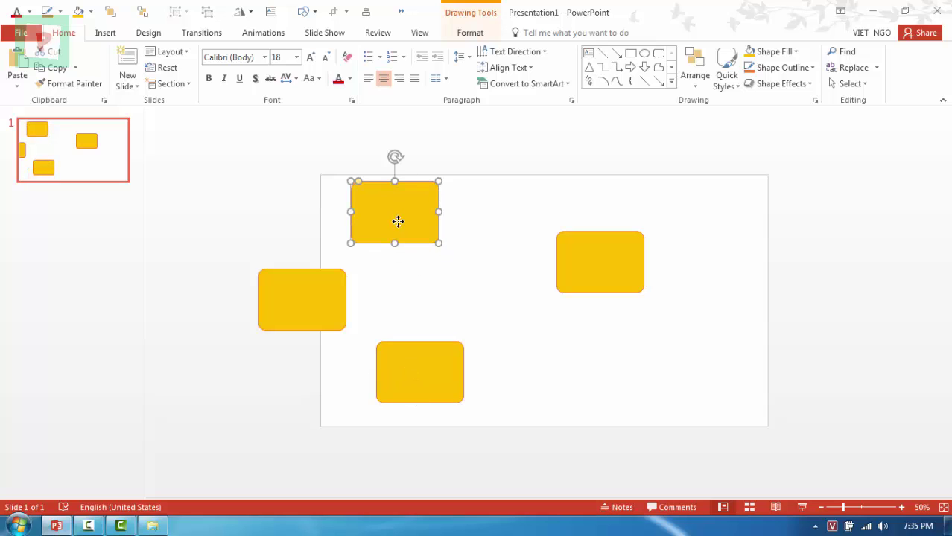
pyautogui.keyDown('shift'); pyautogui.click(311, 312); pyautogui.keyUp('shift')
pyautogui.keyDown('shift'); pyautogui.click(383, 367); pyautogui.keyUp('shift')
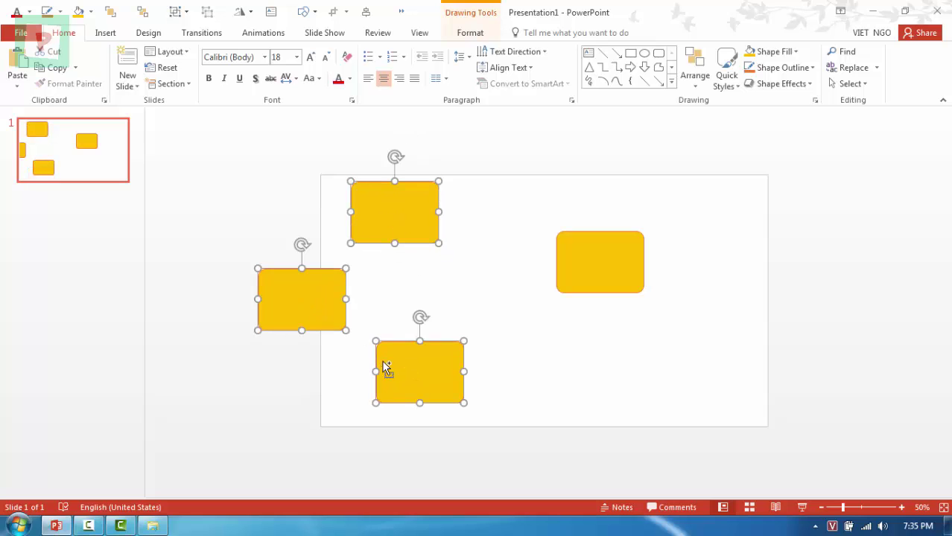
pyautogui.click(367, 12)
pyautogui.click(401, 12)
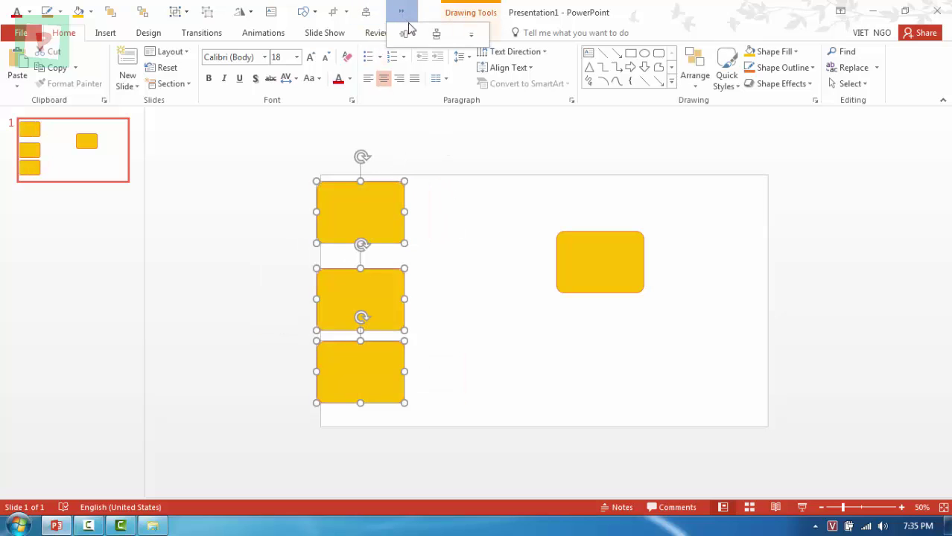
pyautogui.click(437, 35)
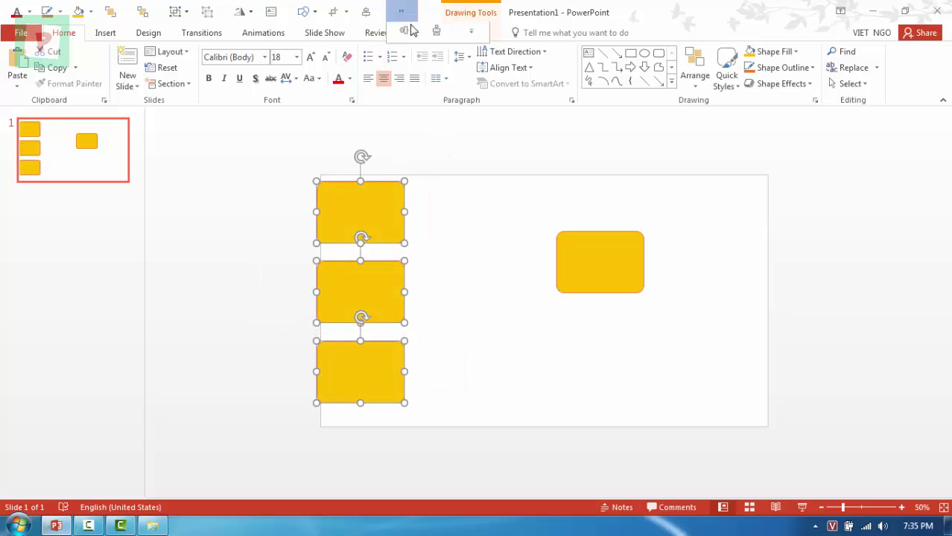
pyautogui.click(464, 200)
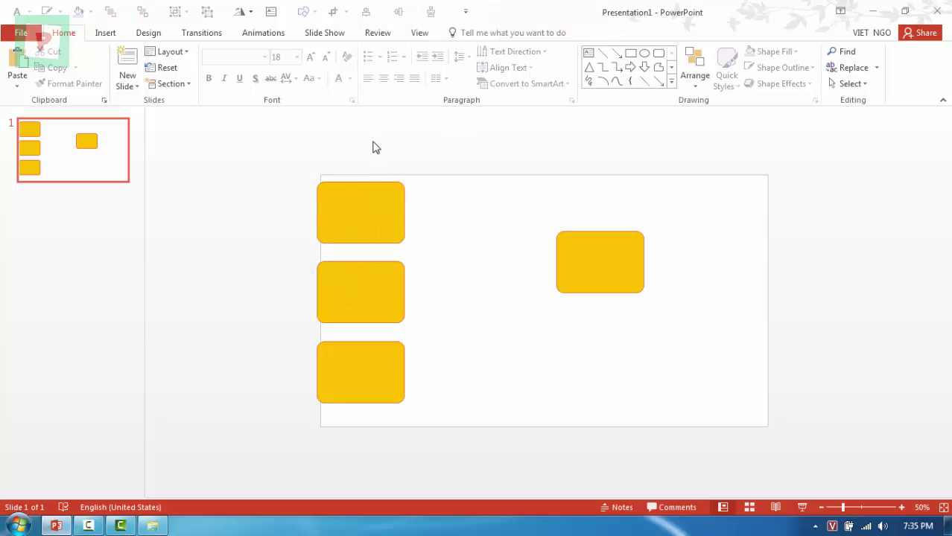
# Step: Select the top and middle boxes and add the Align command to the Quick Access Toolbar
pyautogui.moveTo(442, 406); pyautogui.dragTo(261, 171)
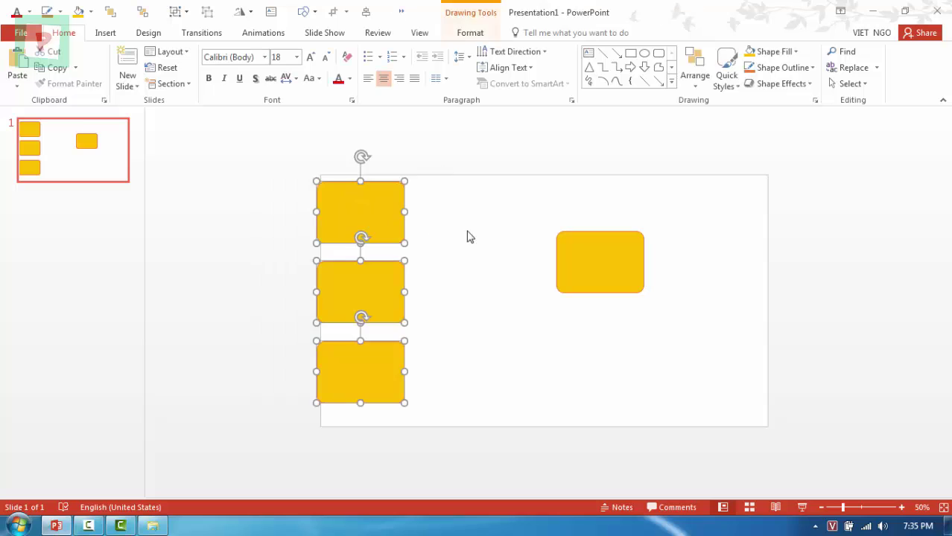
pyautogui.click(526, 206)
pyautogui.click(363, 221)
pyautogui.keyDown('shift'); pyautogui.click(365, 277); pyautogui.keyUp('shift')
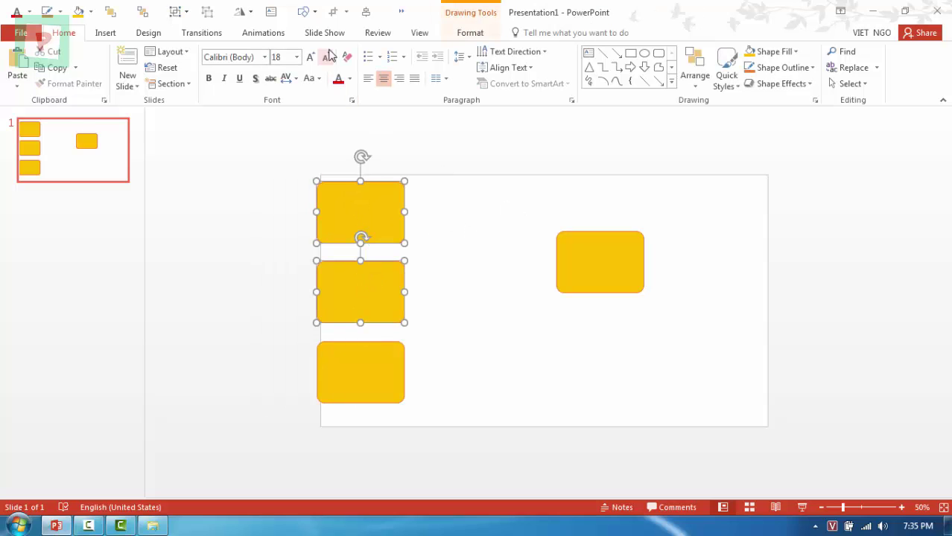
pyautogui.click(696, 85)
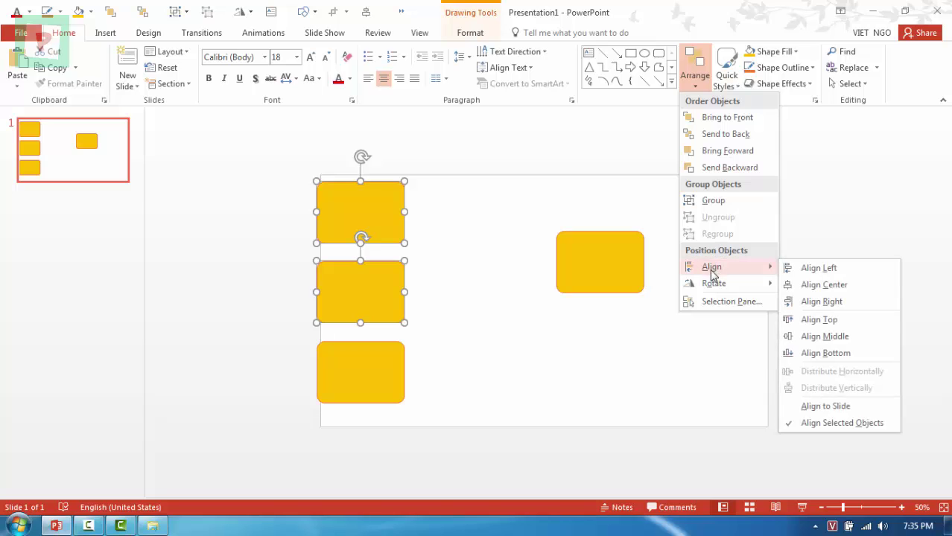
pyautogui.rightClick(713, 271)
pyautogui.click(734, 280)
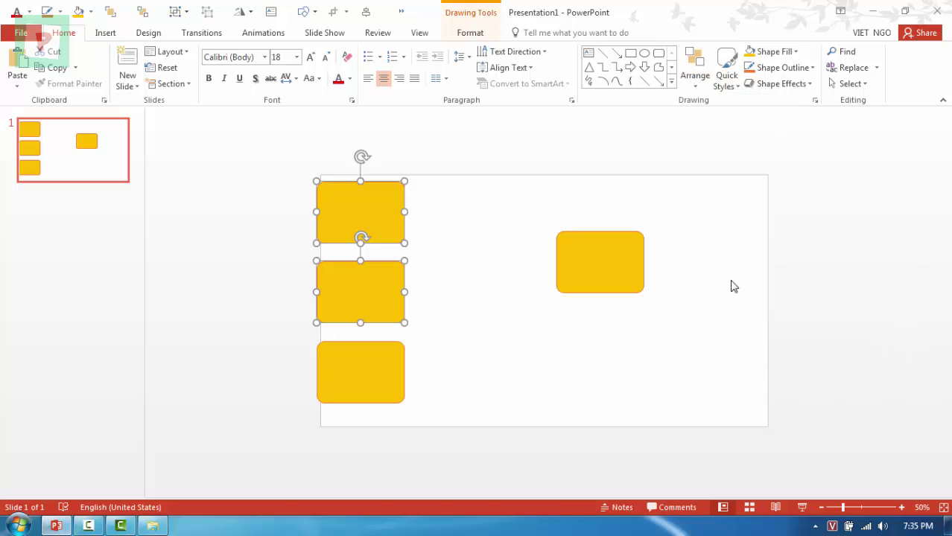
# Step: Open Align from the toolbar overflow, keep aligning to selected objects, and check its options
pyautogui.click(401, 10)
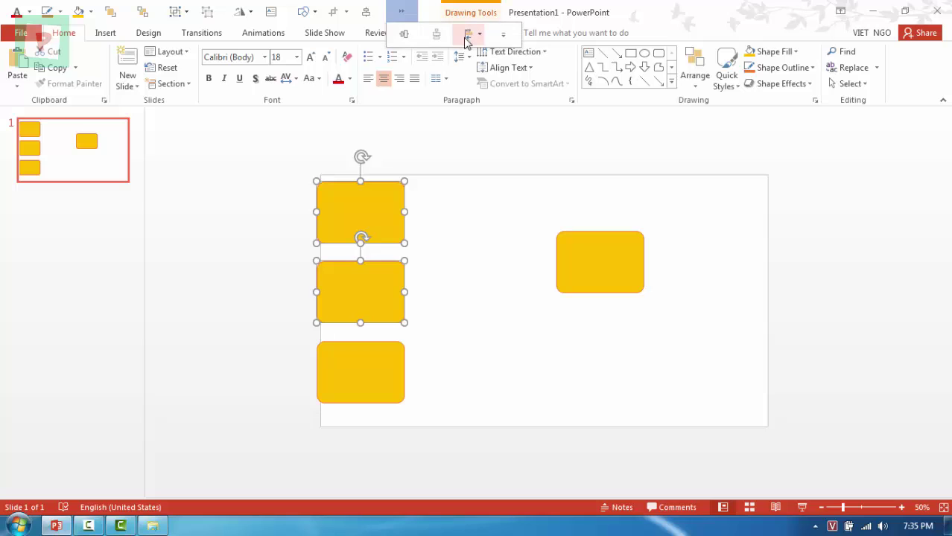
pyautogui.click(478, 37)
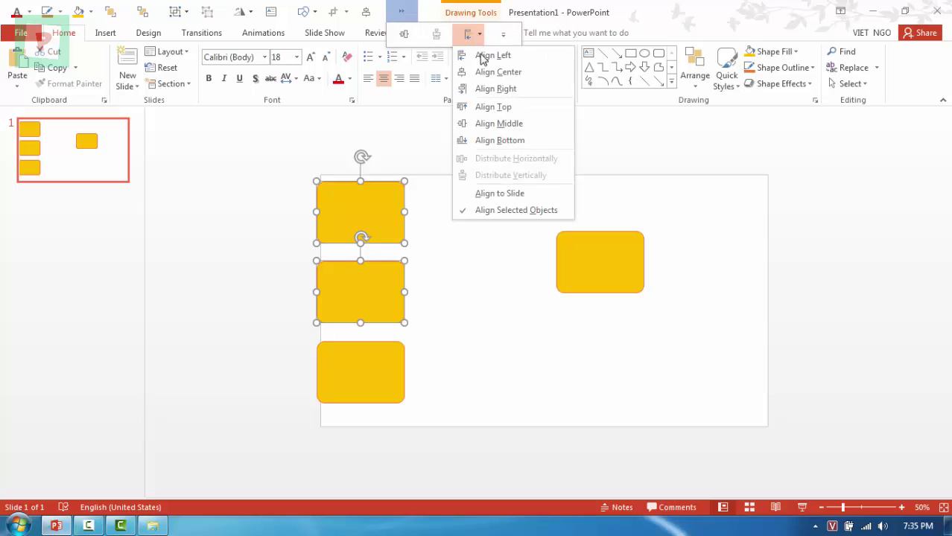
pyautogui.click(487, 208)
pyautogui.rightClick(364, 13)
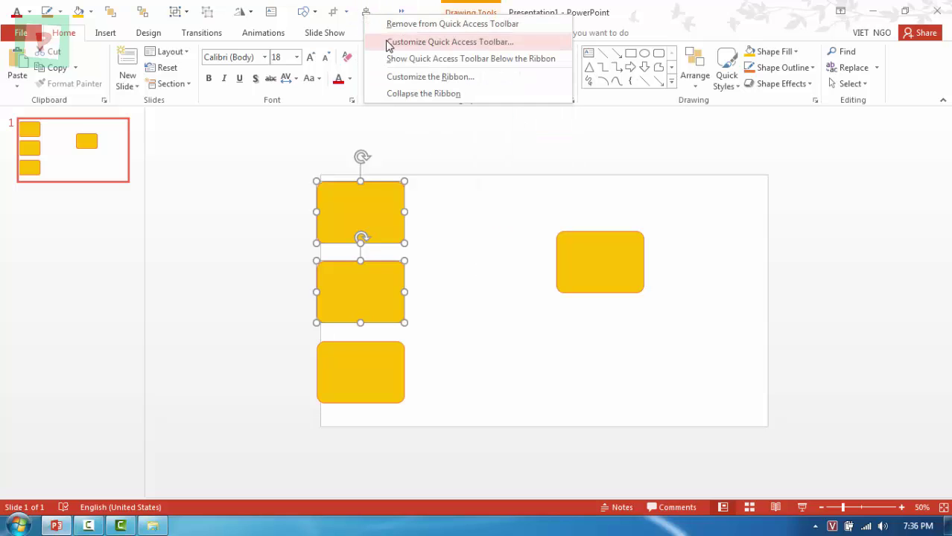
pyautogui.press('Escape')
pyautogui.rightClick(366, 13)
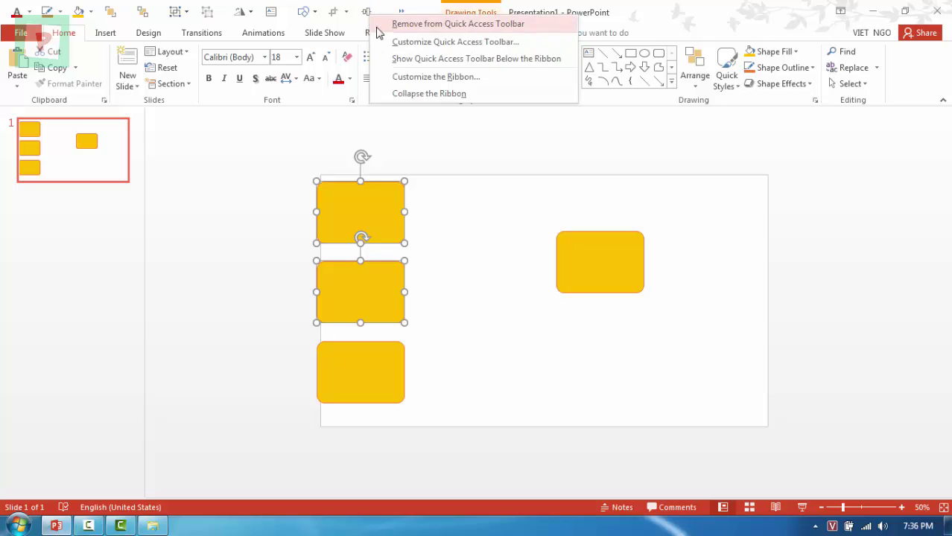
pyautogui.press('Escape')
pyautogui.rightClick(370, 18)
pyautogui.press('Escape')
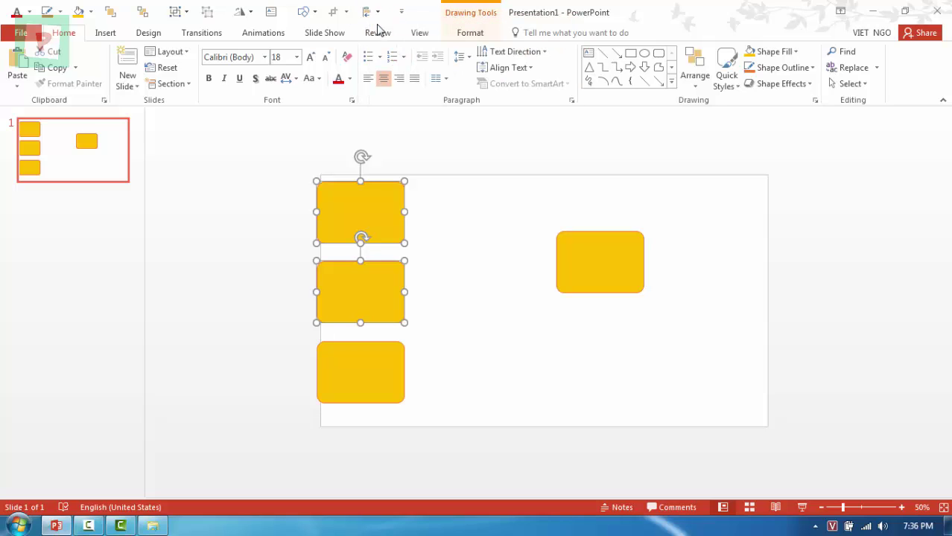
# Step: Nudge the top box slightly right, then shift the middle box to the right
pyautogui.click(448, 223)
pyautogui.moveTo(371, 239); pyautogui.dragTo(376, 239)
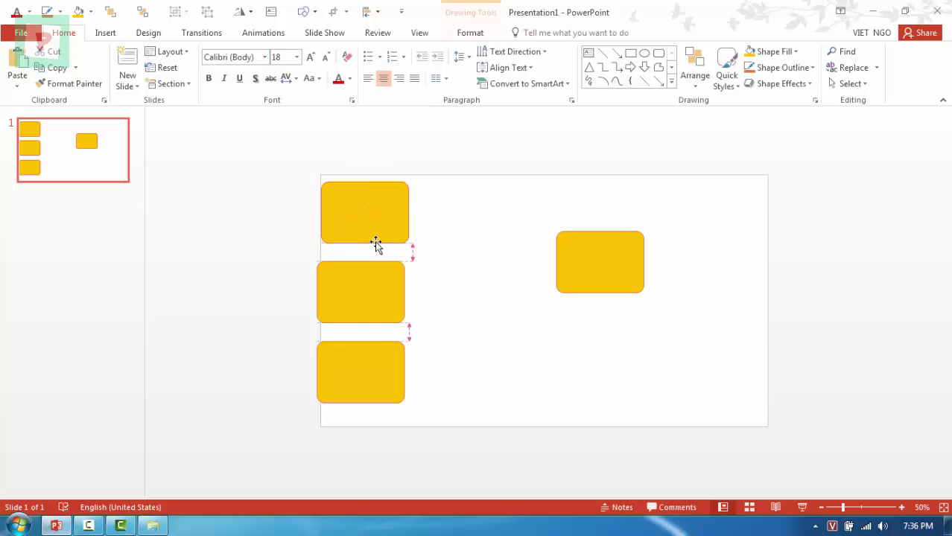
pyautogui.click(463, 330)
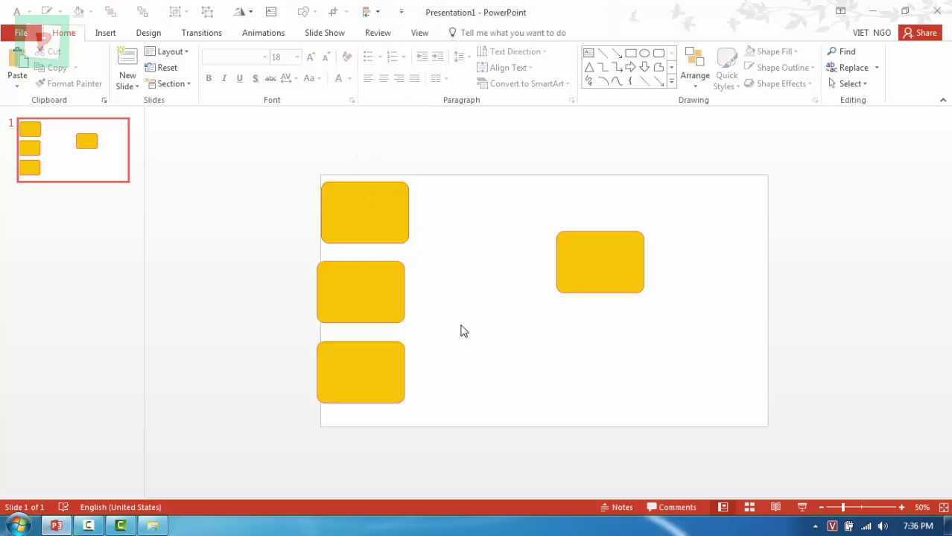
pyautogui.moveTo(458, 406); pyautogui.dragTo(275, 150)
pyautogui.click(401, 11)
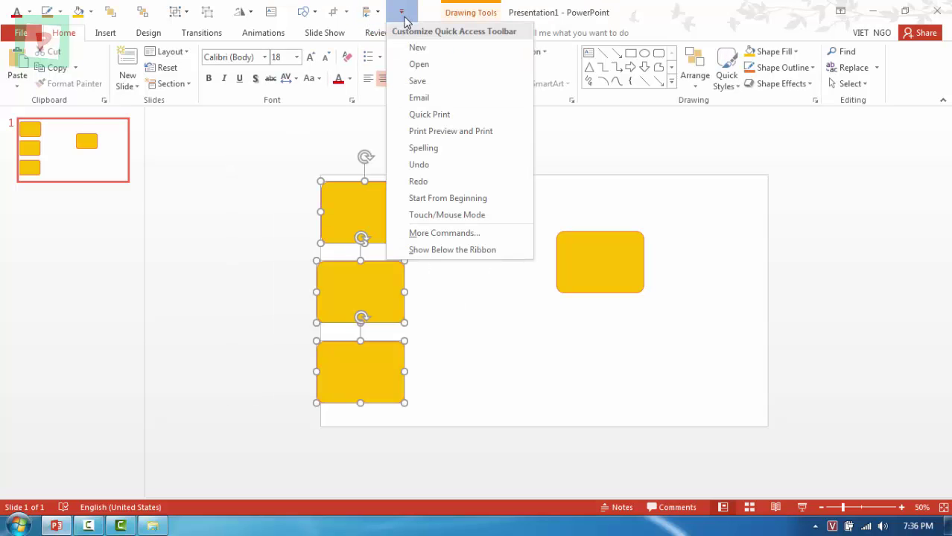
pyautogui.click(554, 149)
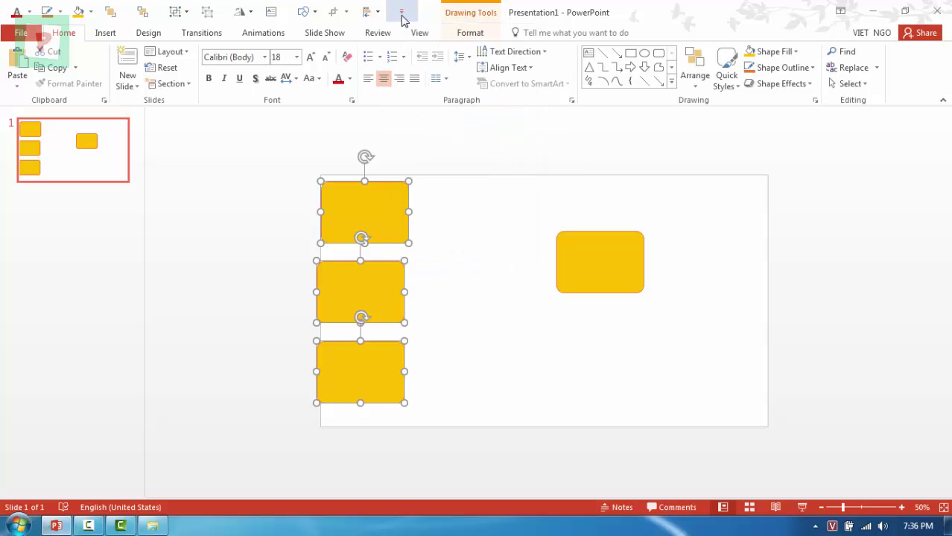
pyautogui.click(442, 260)
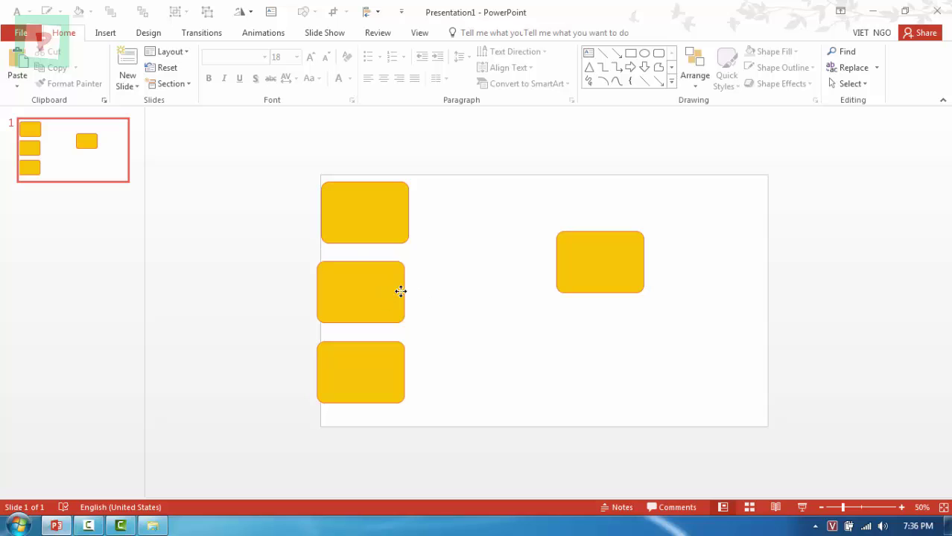
pyautogui.moveTo(398, 292); pyautogui.dragTo(458, 291)
# Step: Shift the bottom box down-left and fill the three staggered boxes orange
pyautogui.moveTo(383, 366); pyautogui.dragTo(323, 389)
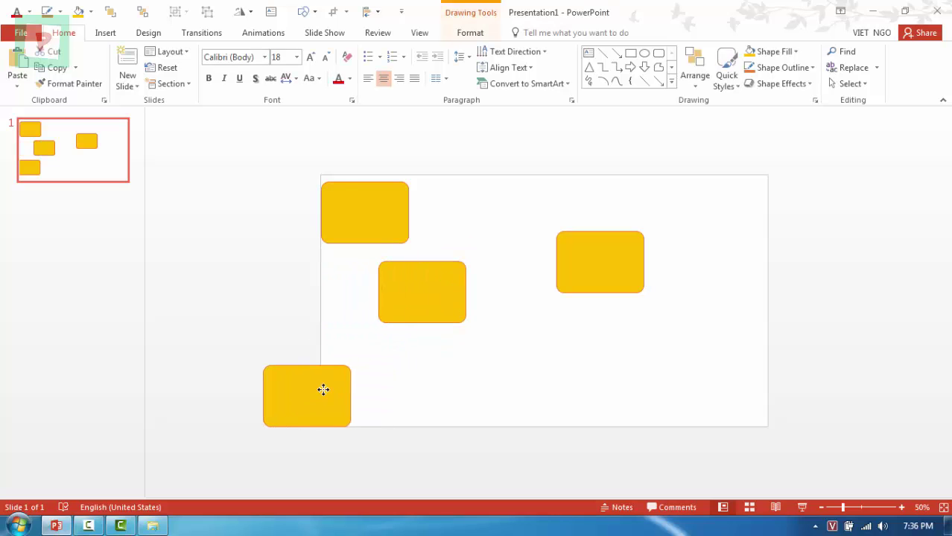
pyautogui.keyDown('shift'); pyautogui.click(412, 310); pyautogui.keyUp('shift')
pyautogui.keyDown('shift'); pyautogui.click(386, 223); pyautogui.keyUp('shift')
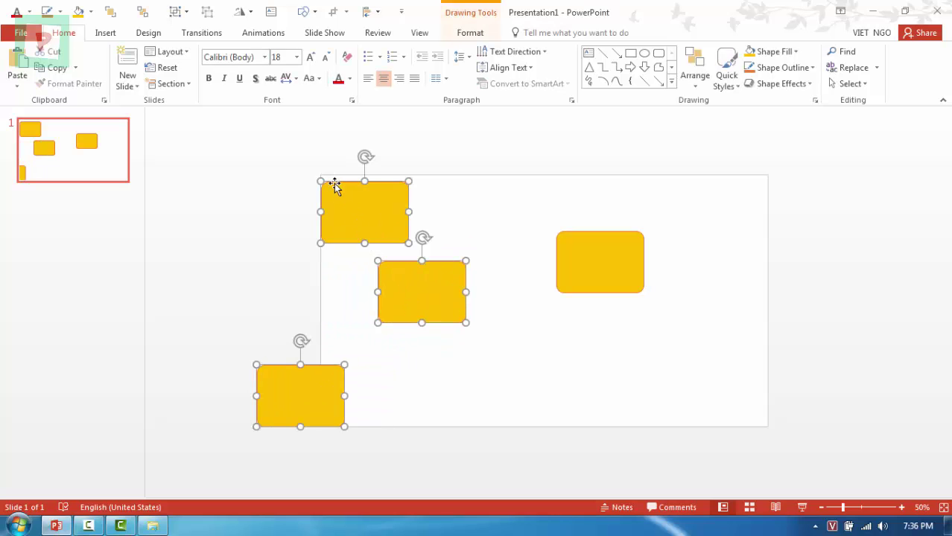
pyautogui.click(94, 12)
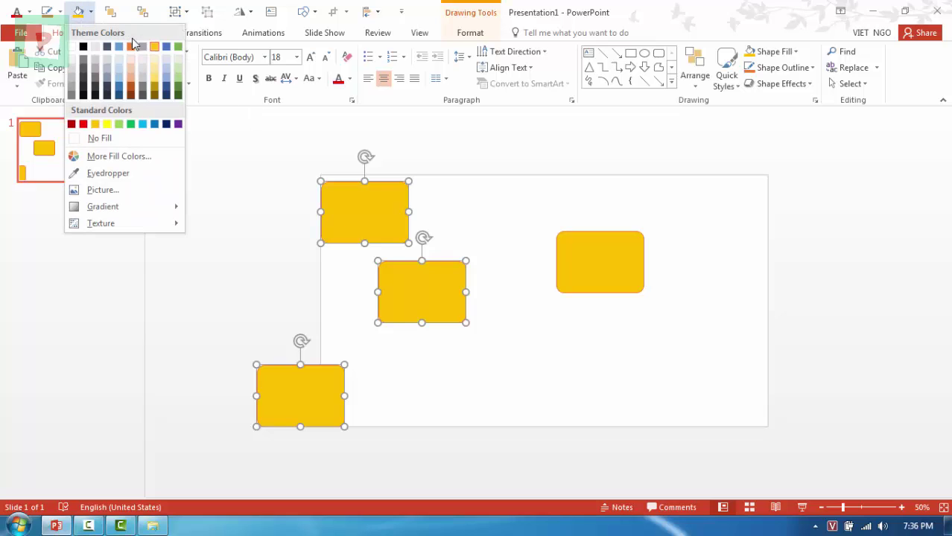
pyautogui.click(136, 44)
# Step: Give the three orange boxes a new outline colour from Shape Outline, then deselect
pyautogui.click(62, 15)
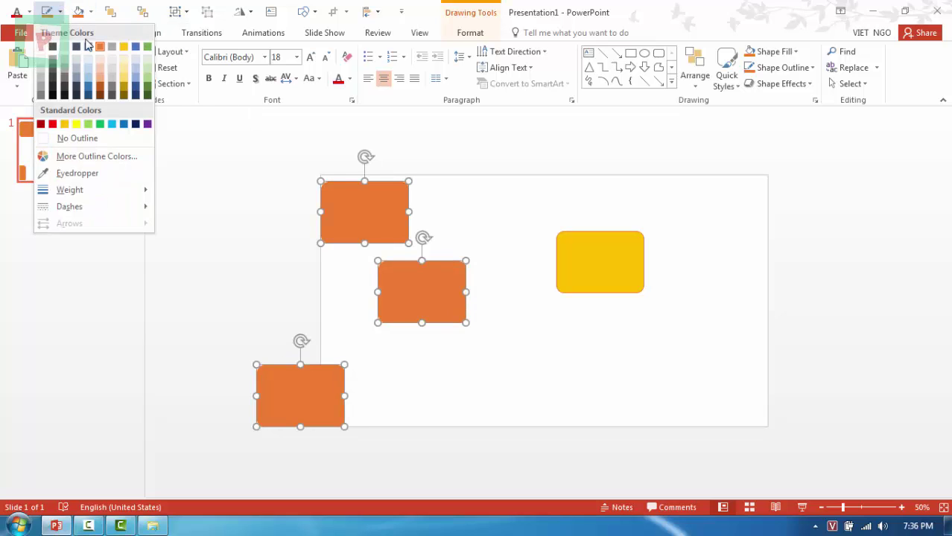
pyautogui.click(136, 47)
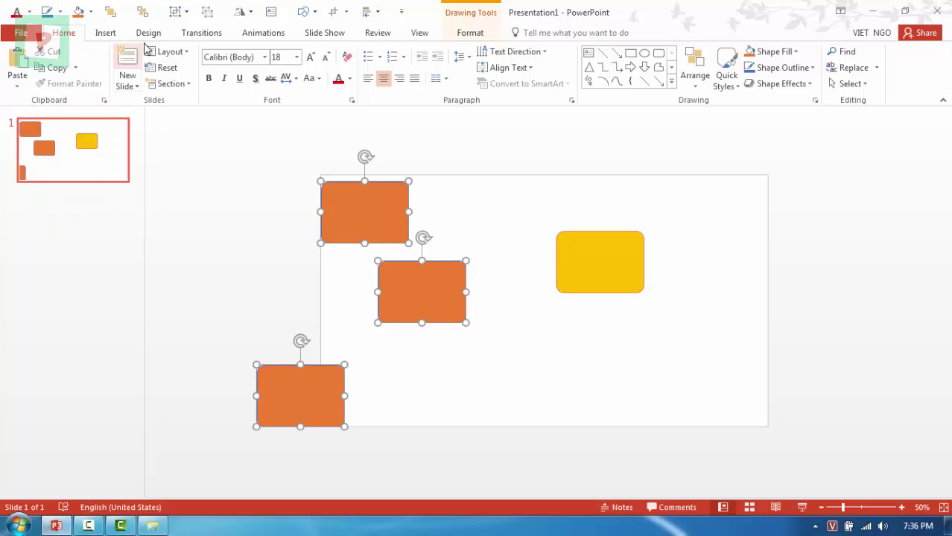
pyautogui.click(254, 212)
# Step: Overlap the middle box on the top one and slide the yellow box on top of them
pyautogui.moveTo(377, 307); pyautogui.dragTo(377, 260)
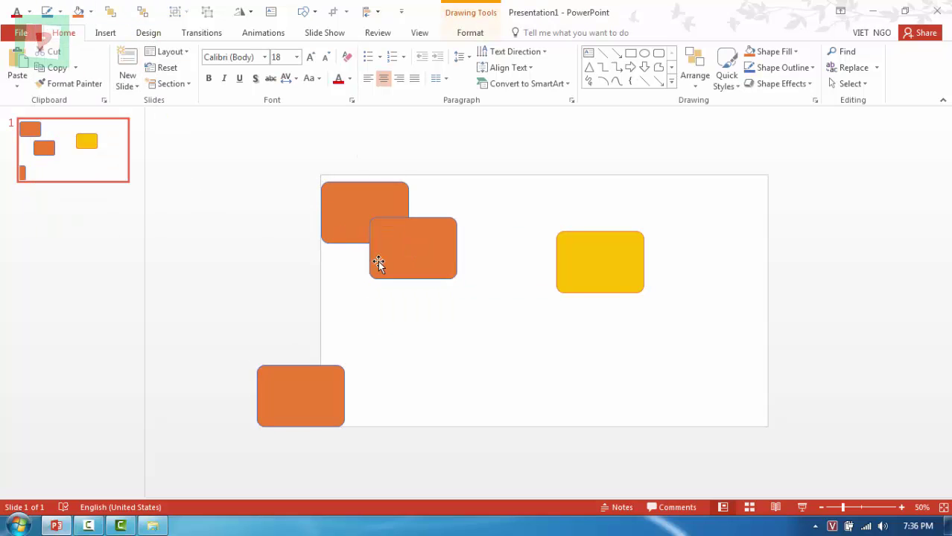
pyautogui.moveTo(557, 274)
pyautogui.mouseDown()
pyautogui.moveTo(460, 255)
pyautogui.moveTo(418, 210)
pyautogui.mouseUp()
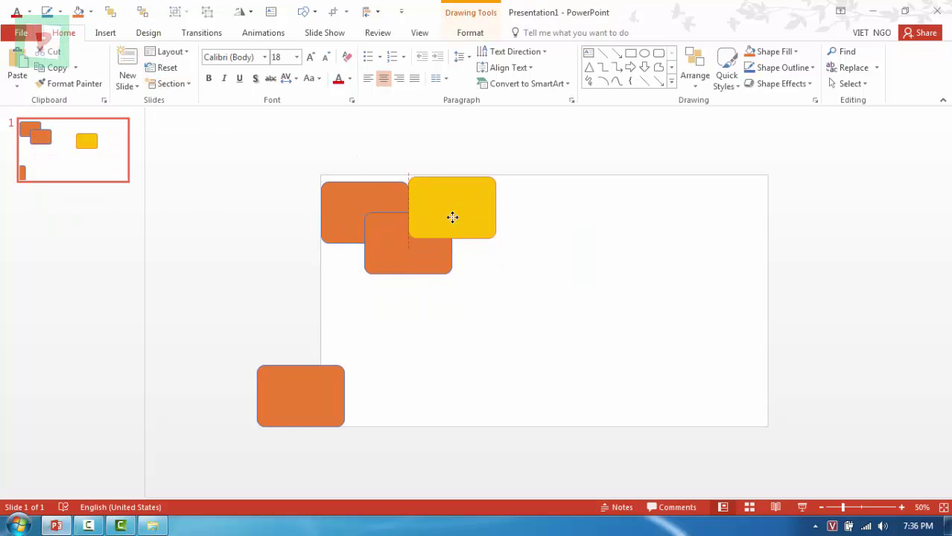
pyautogui.click(142, 14)
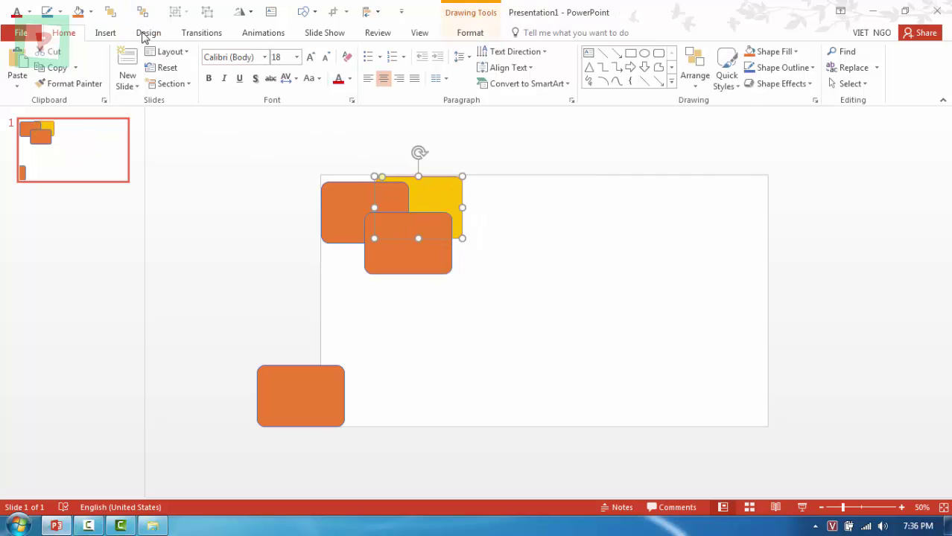
pyautogui.click(110, 11)
pyautogui.click(480, 295)
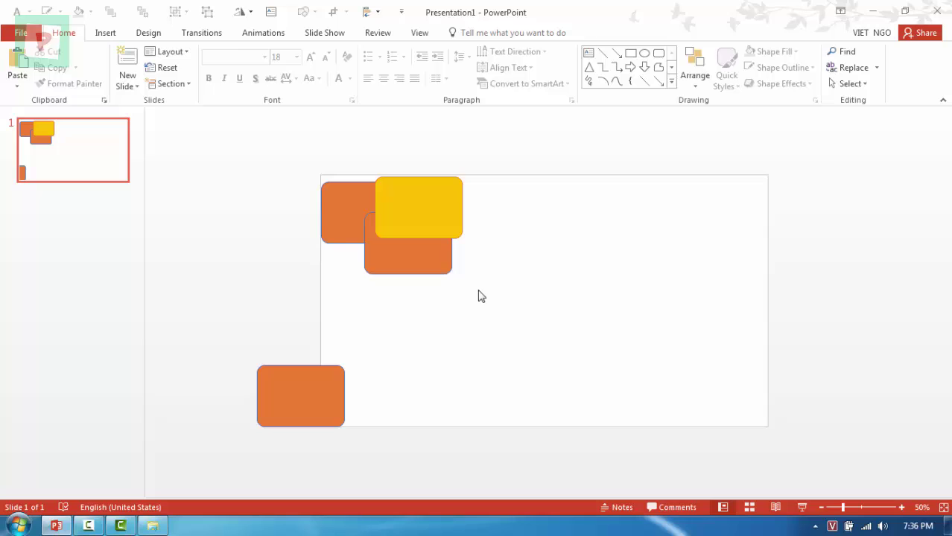
# Step: Nudge the yellow and lower orange boxes, then group the three with Ctrl+G
pyautogui.click(390, 192)
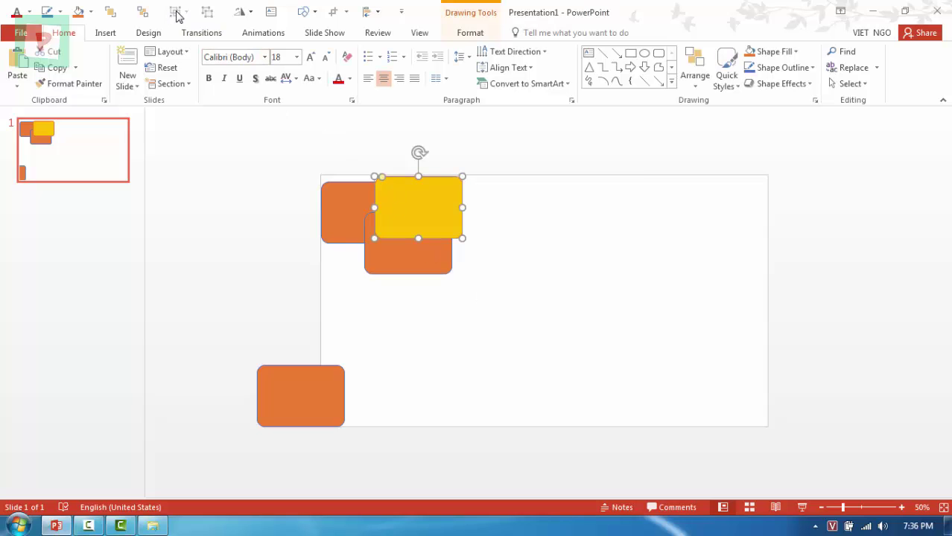
pyautogui.moveTo(382, 199); pyautogui.dragTo(393, 178)
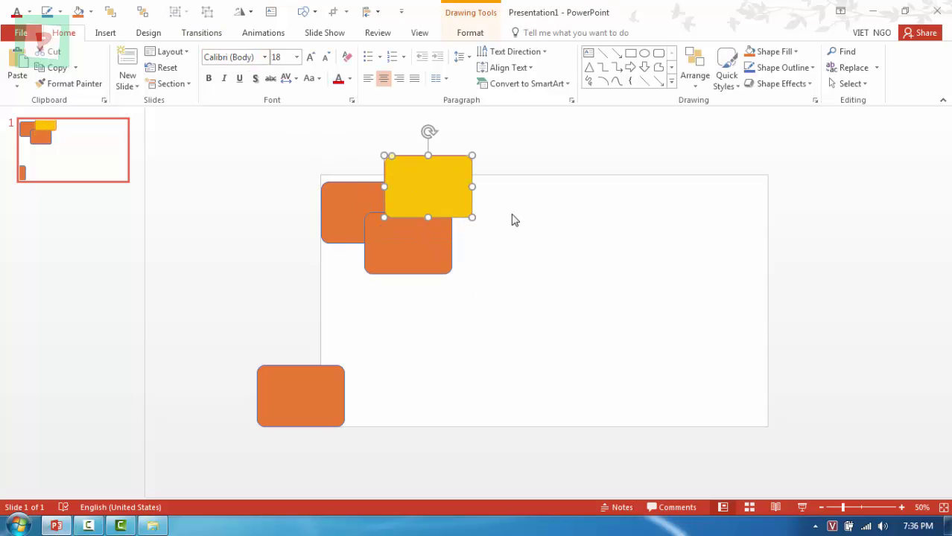
pyautogui.moveTo(427, 256); pyautogui.dragTo(409, 276)
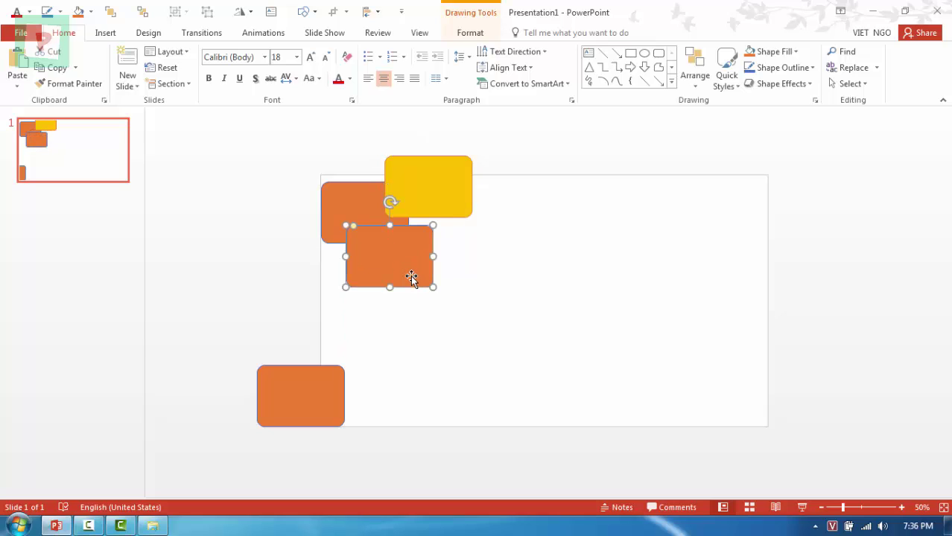
pyautogui.moveTo(557, 328); pyautogui.dragTo(194, 106)
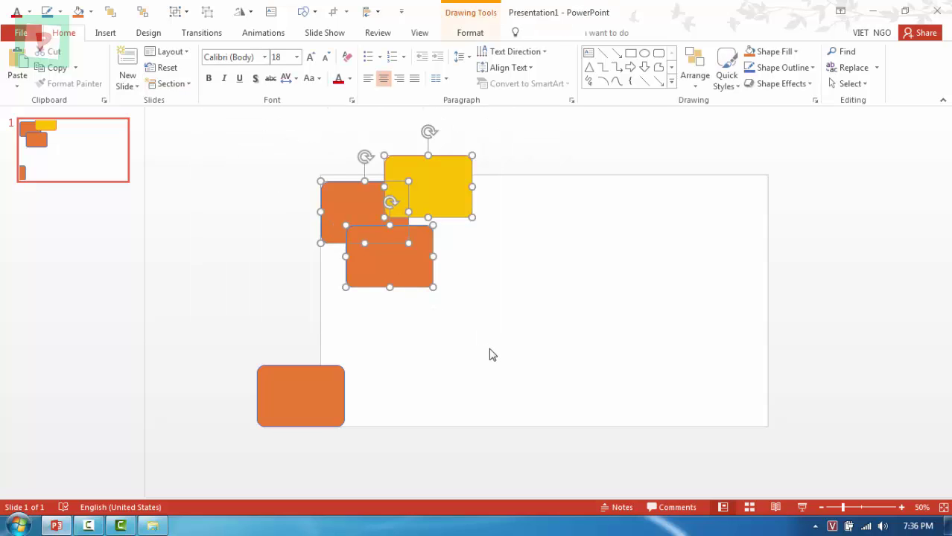
pyautogui.hotkey('ctrl', 'g')
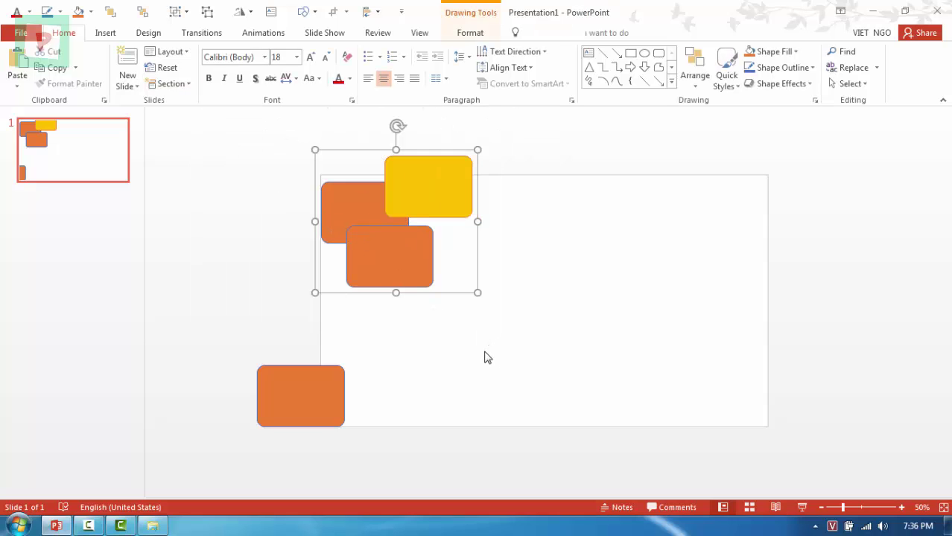
# Step: Ungroup with Ctrl+Shift+G and marquee-select the three overlapping rectangles
pyautogui.hotkey('ctrl', 'shift', 'g')
pyautogui.click(464, 317)
pyautogui.moveTo(572, 330); pyautogui.dragTo(239, 98)
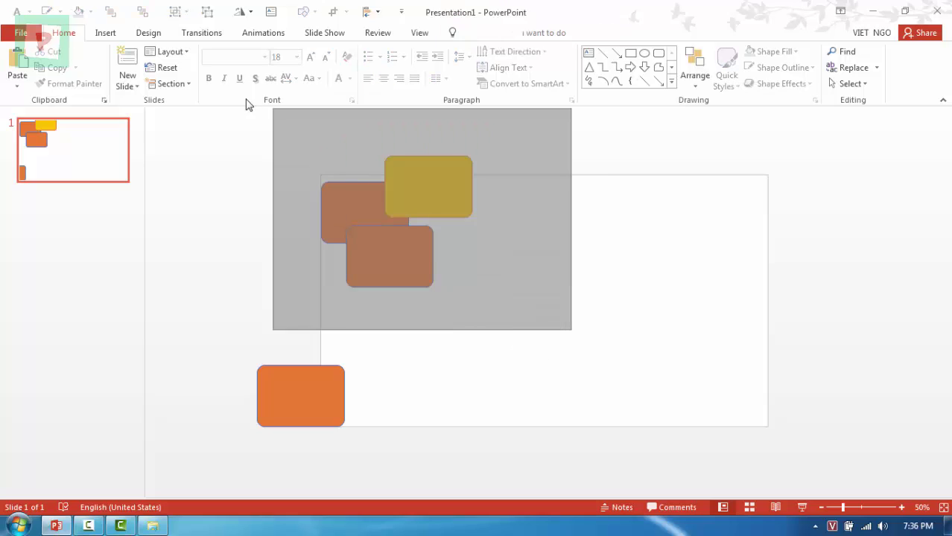
pyautogui.click(566, 310)
pyautogui.moveTo(579, 328); pyautogui.dragTo(274, 122)
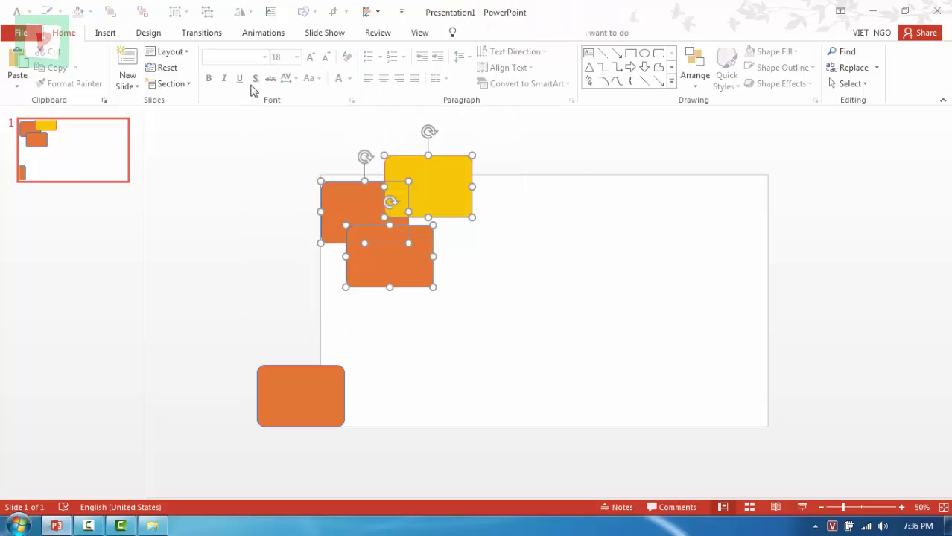
# Step: Group the three rectangles using the QAT Group dropdown
pyautogui.click(177, 18)
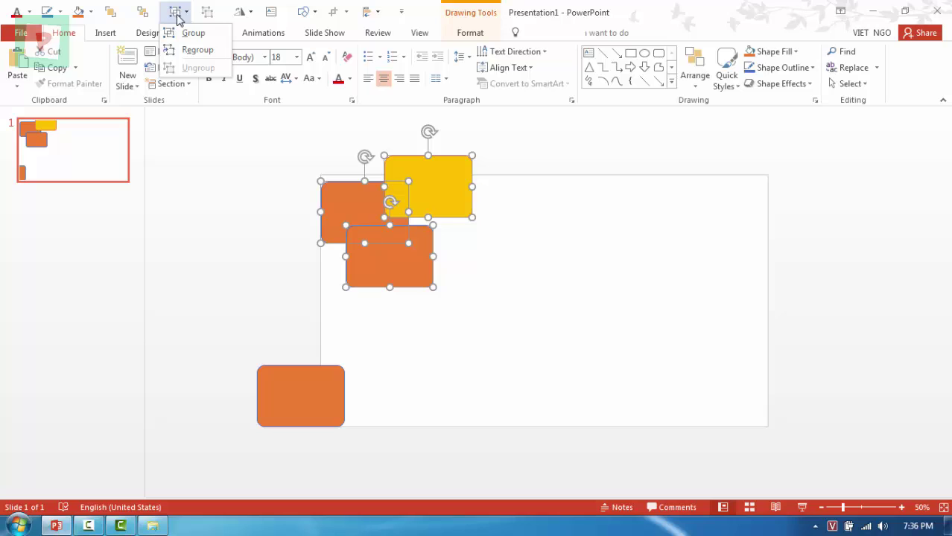
pyautogui.click(186, 19)
pyautogui.click(187, 19)
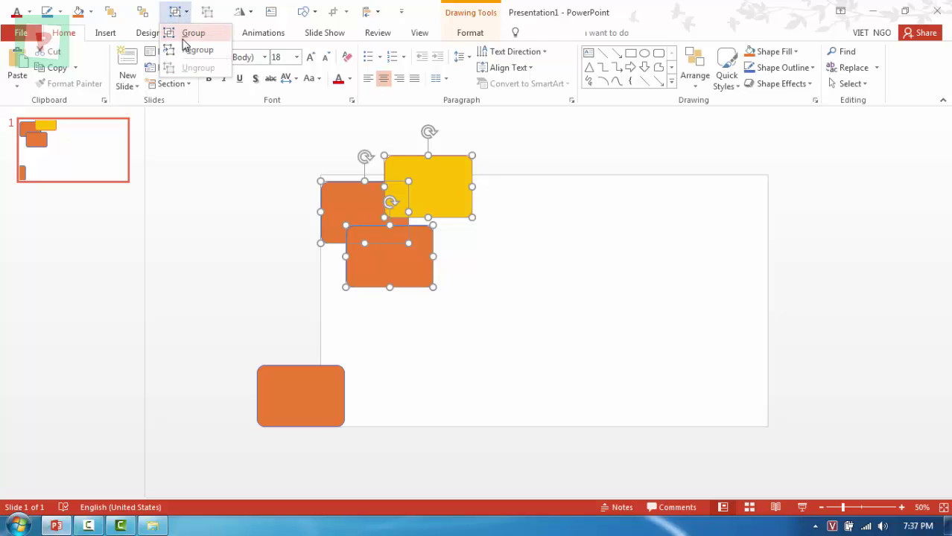
pyautogui.click(192, 32)
# Step: Ungroup the rectangles back into separate shapes and deselect them
pyautogui.click(581, 307)
pyautogui.click(418, 245)
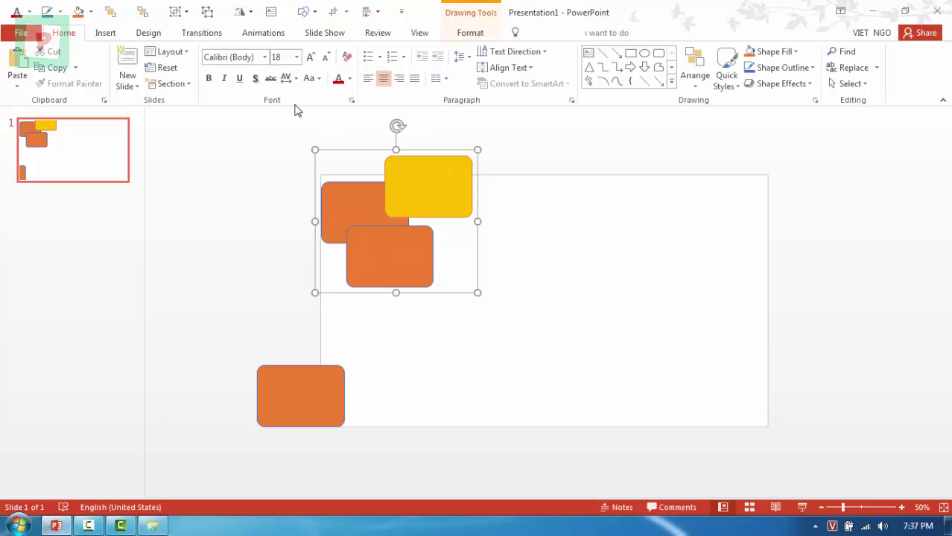
pyautogui.click(209, 18)
pyautogui.click(587, 309)
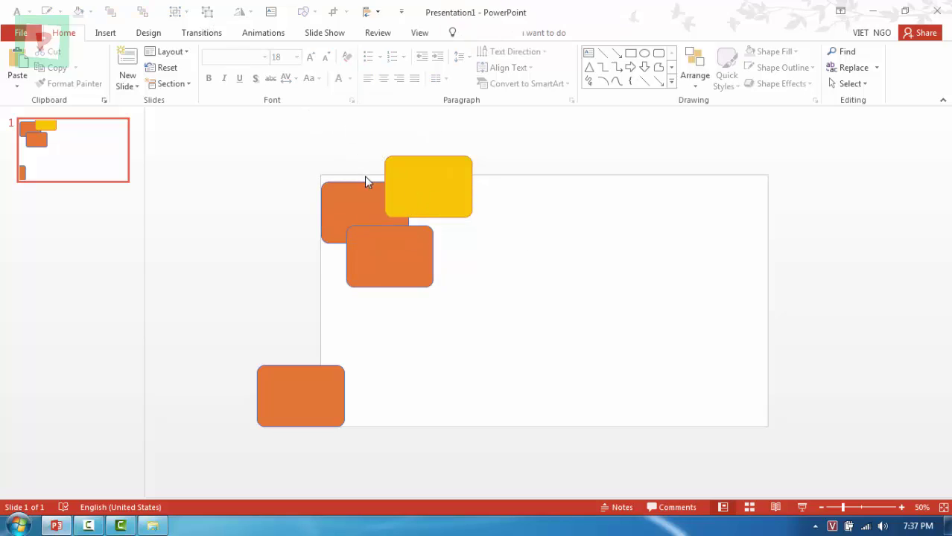
# Step: Remove a command from the Quick Access Toolbar
pyautogui.rightClick(175, 15)
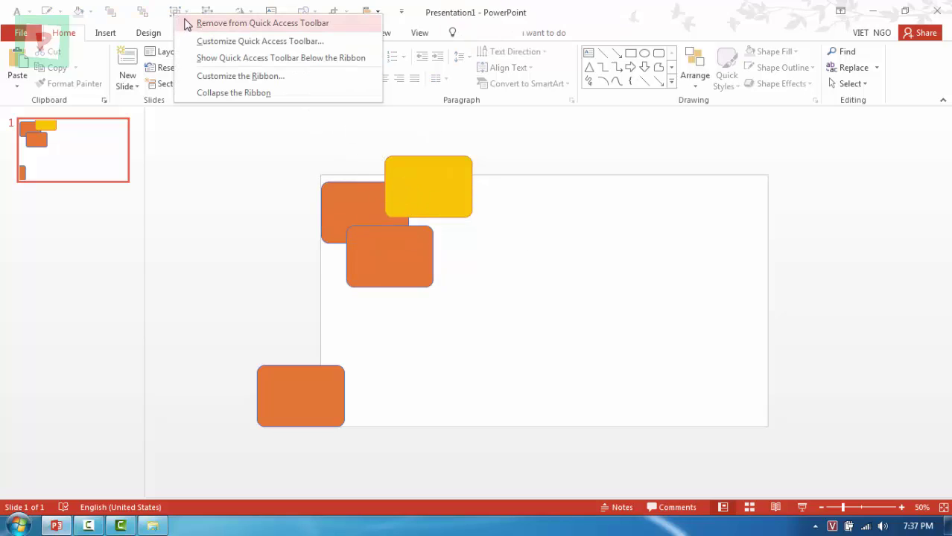
pyautogui.click(185, 23)
pyautogui.rightClick(176, 15)
pyautogui.click(197, 24)
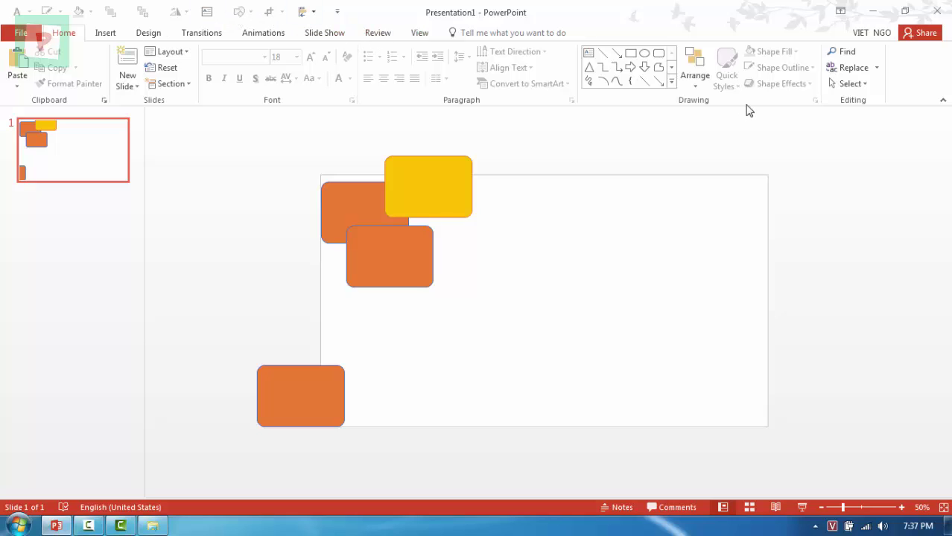
# Step: Add the Shapes gallery to the Quick Access Toolbar from the Rectangle shape and check it
pyautogui.rightClick(631, 56)
pyautogui.click(651, 79)
pyautogui.click(334, 11)
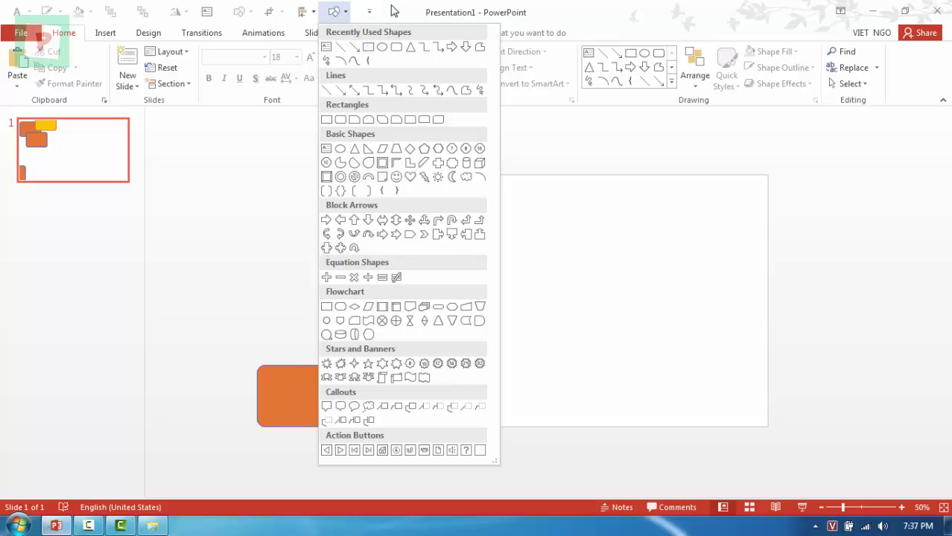
pyautogui.click(390, 10)
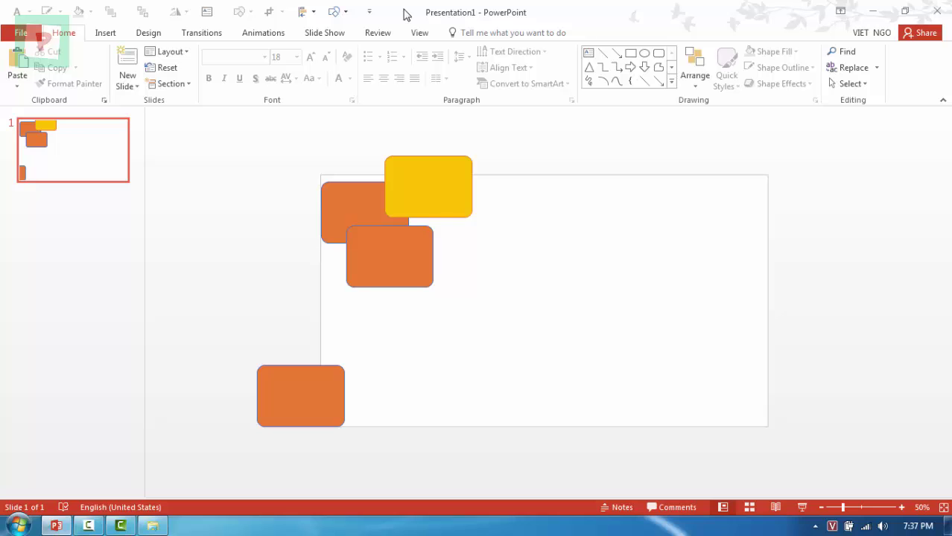
# Step: Draw a blue rectangle right of the orange shapes using the QAT Shapes gallery
pyautogui.click(334, 12)
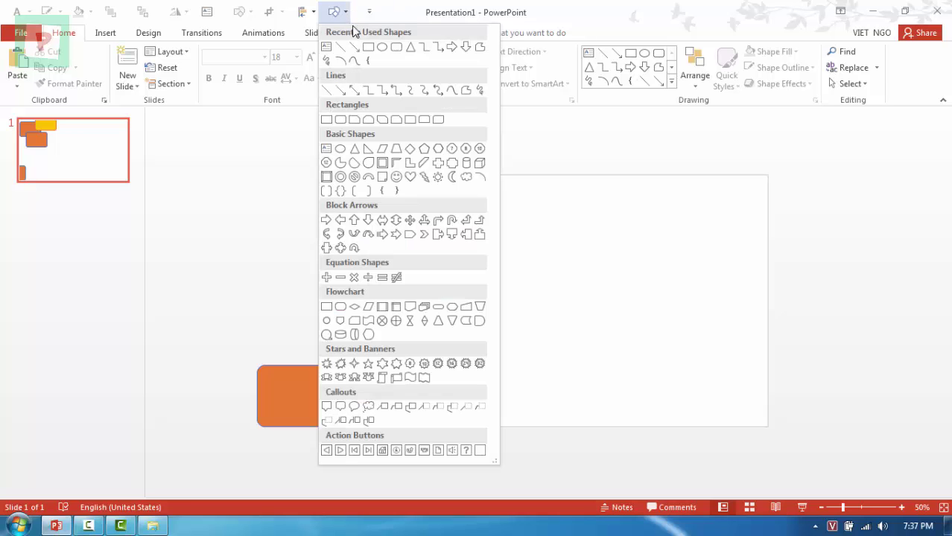
pyautogui.click(367, 47)
pyautogui.moveTo(509, 203); pyautogui.dragTo(613, 280)
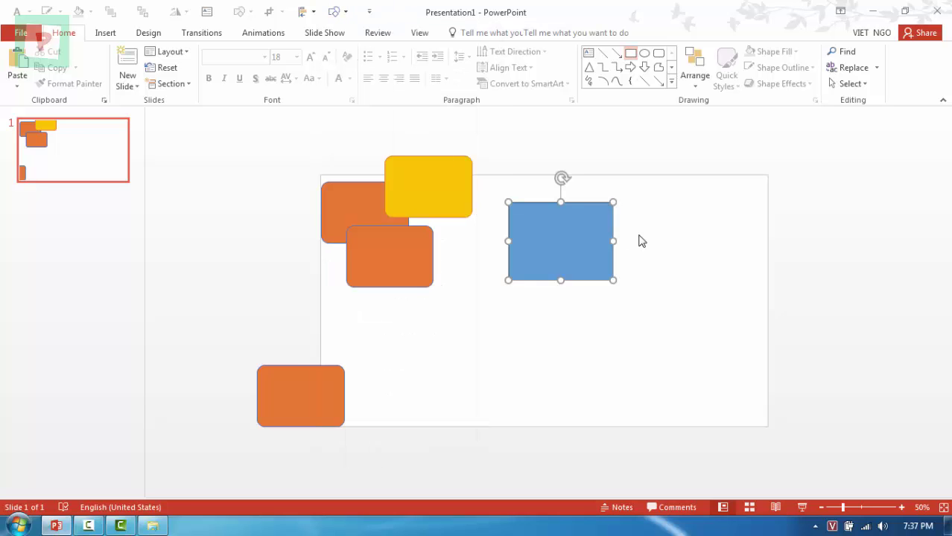
pyautogui.click(663, 207)
pyautogui.click(573, 226)
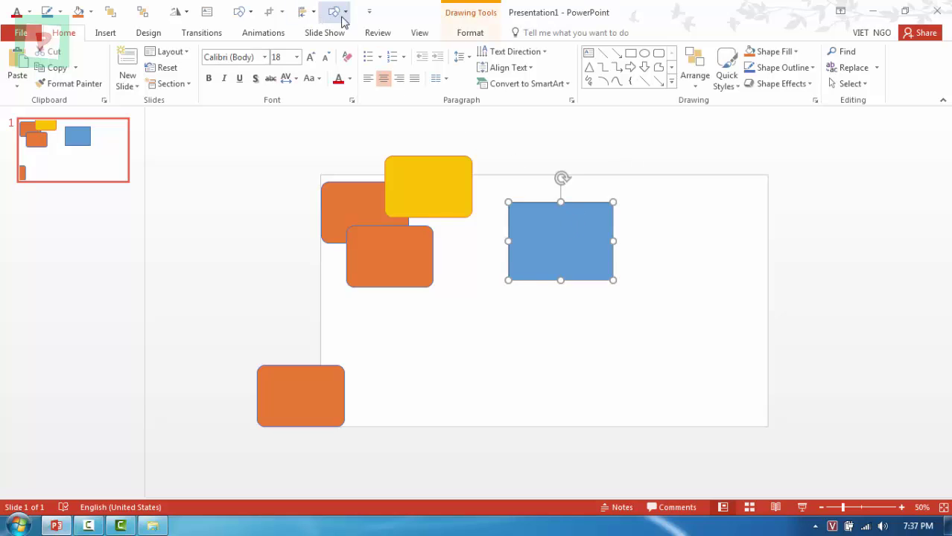
# Step: Draw a test text box below the blue rectangle, then delete it
pyautogui.click(207, 13)
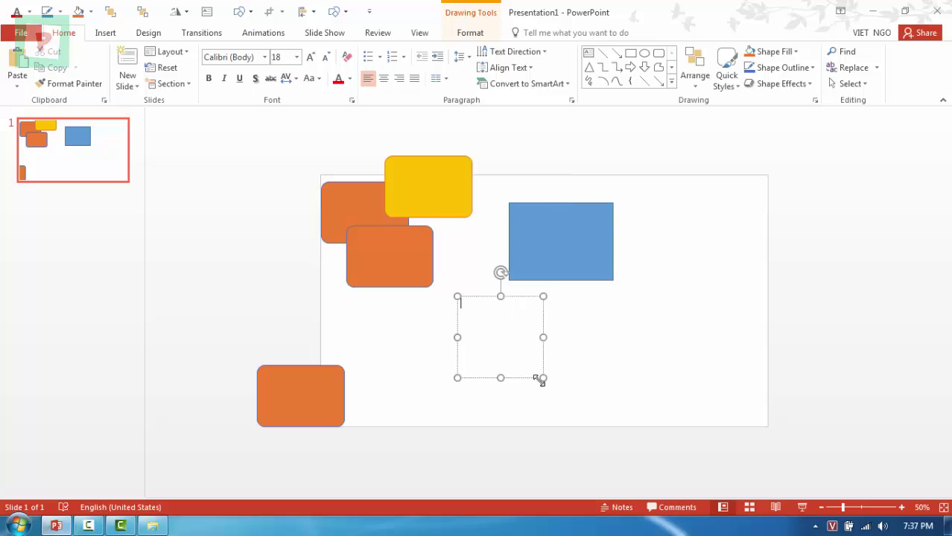
pyautogui.moveTo(535, 371); pyautogui.dragTo(543, 379)
pyautogui.write('dfadfafdaf')
pyautogui.click(579, 374)
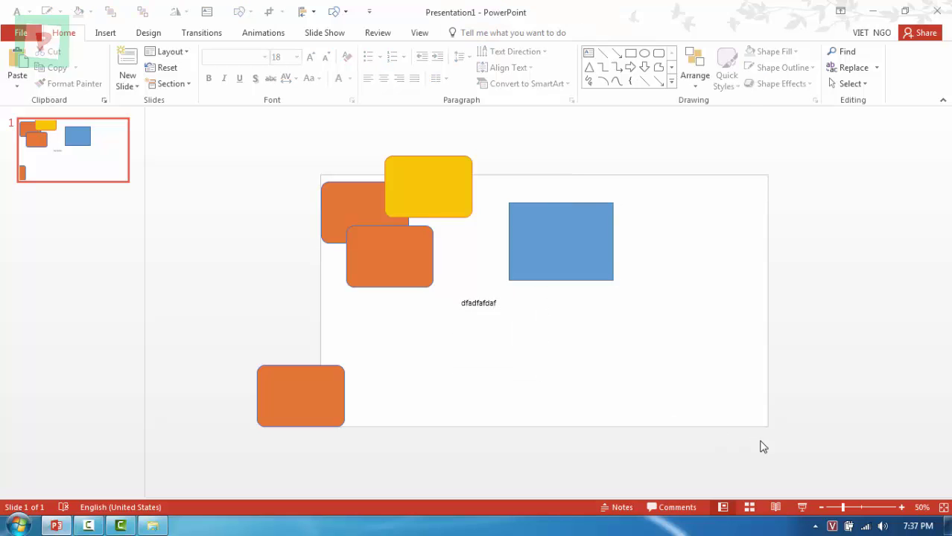
pyautogui.moveTo(805, 453); pyautogui.dragTo(77, 88)
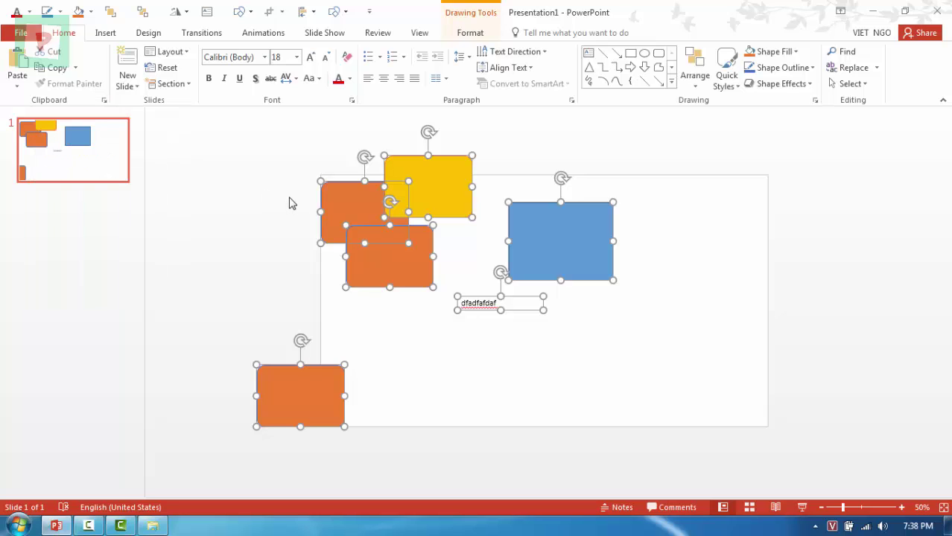
pyautogui.moveTo(582, 349); pyautogui.dragTo(364, 269)
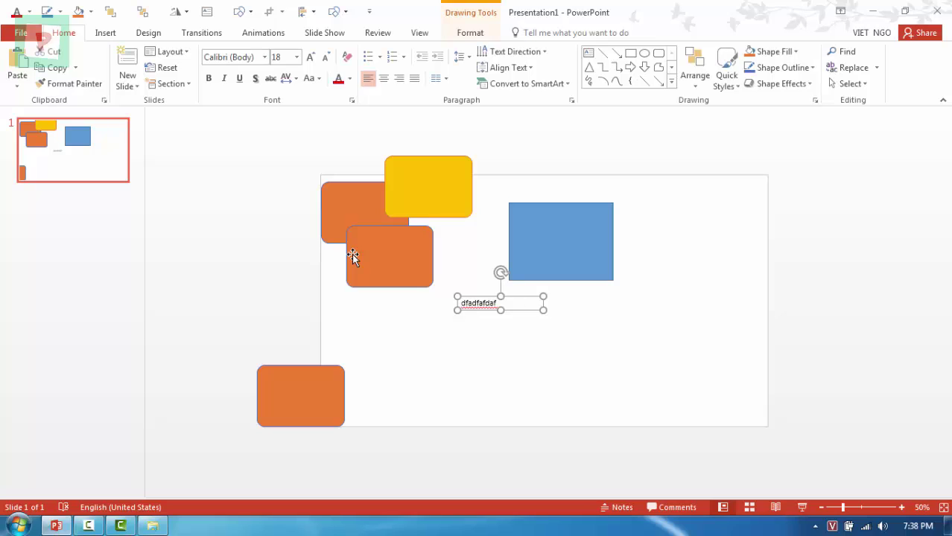
pyautogui.press('Delete')
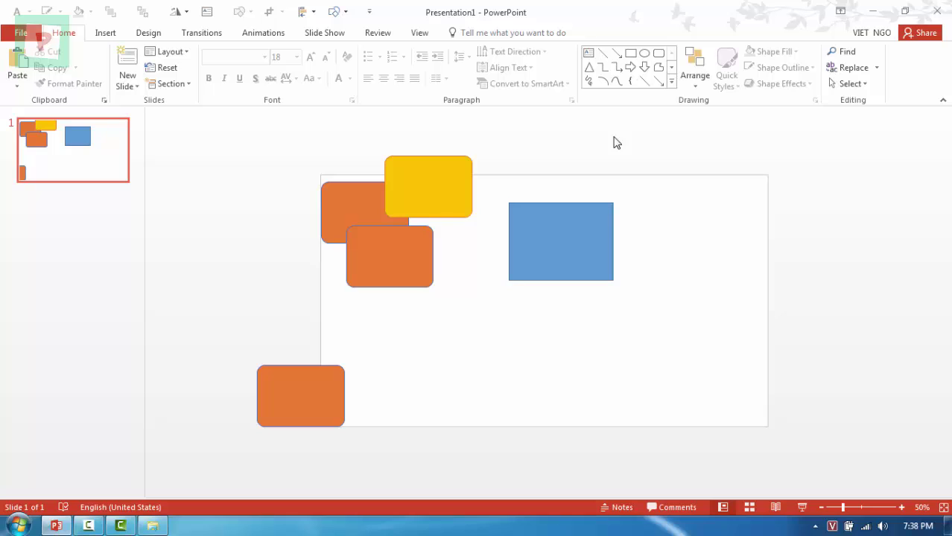
# Step: Open the Customize Quick Access Toolbar settings from the ribbon and reposition the Options window
pyautogui.rightClick(902, 77)
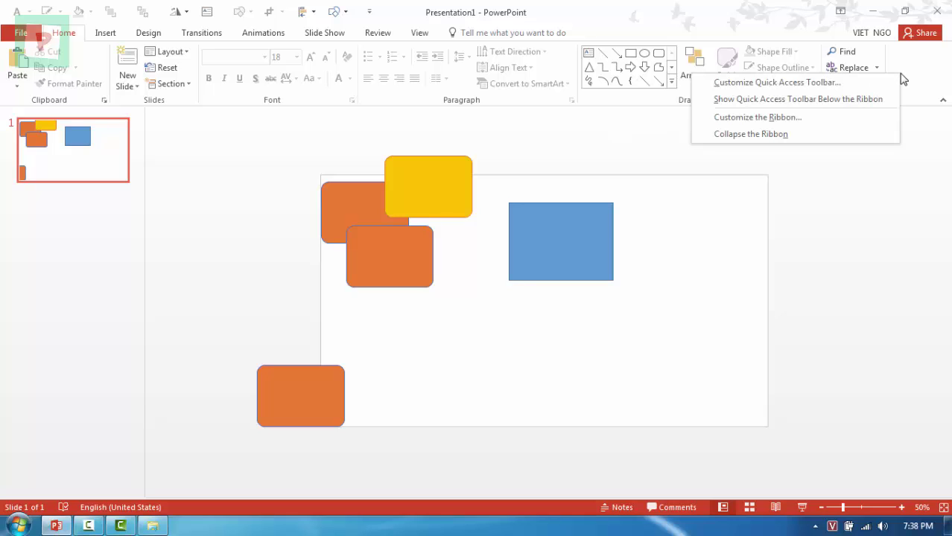
pyautogui.click(811, 83)
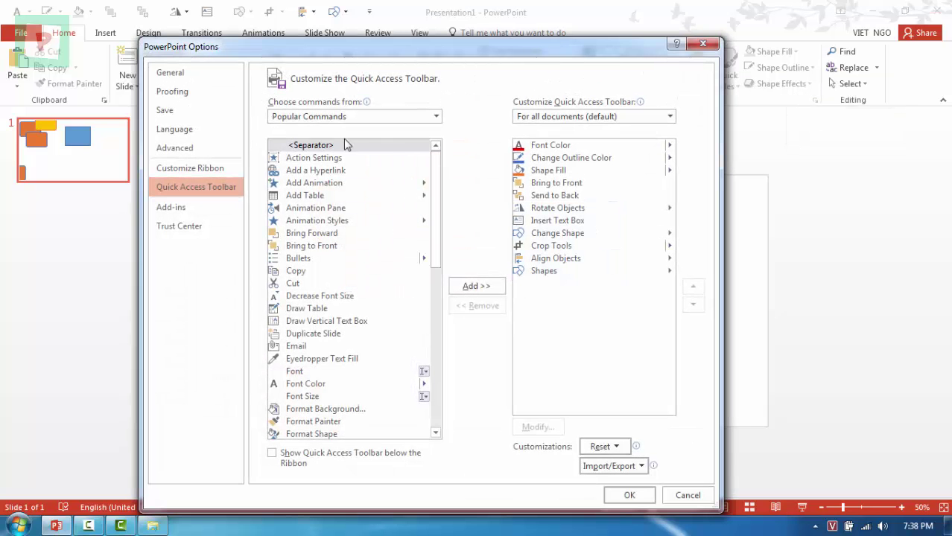
pyautogui.moveTo(376, 48); pyautogui.dragTo(354, 26)
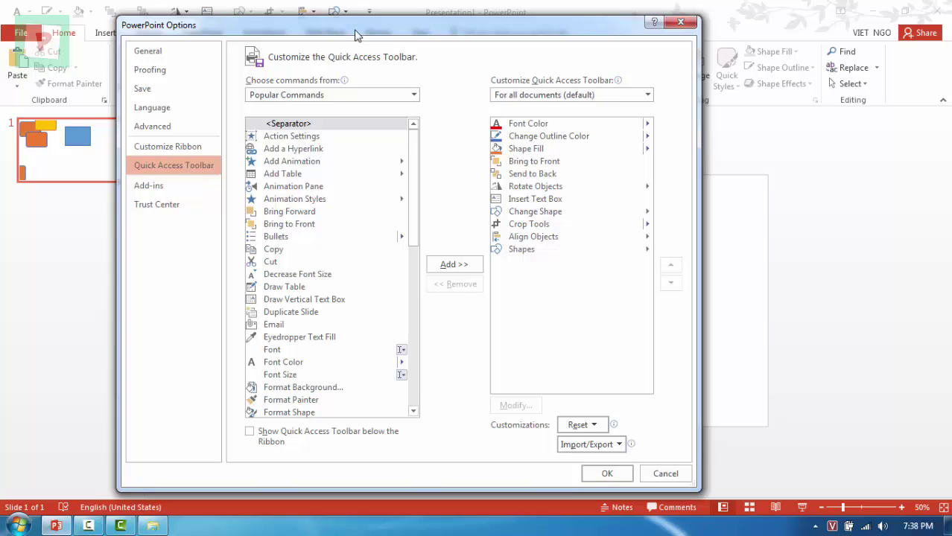
# Step: Select Font Color, Change Outline Color, Shape Fill, Send to Back, then Add Animation
pyautogui.click(526, 124)
pyautogui.click(533, 137)
pyautogui.click(532, 149)
pyautogui.click(533, 175)
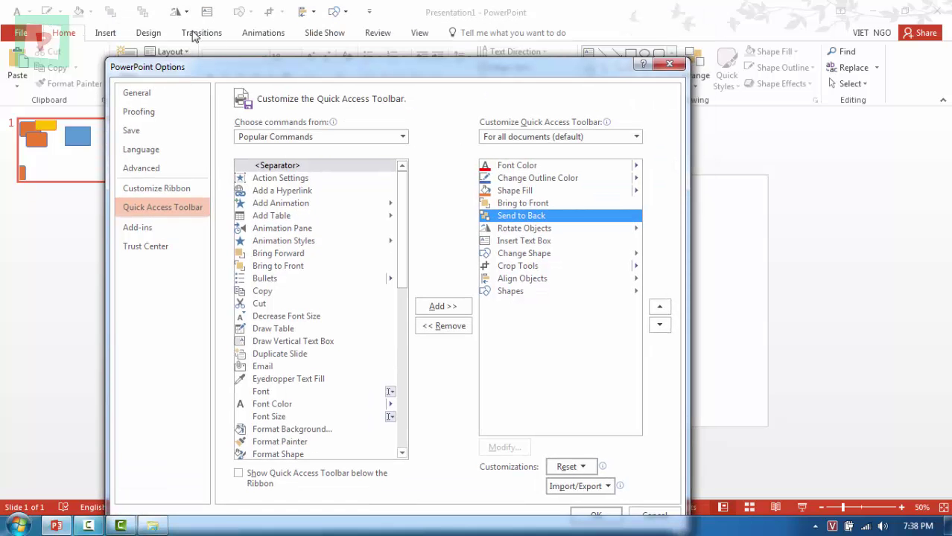
pyautogui.click(293, 202)
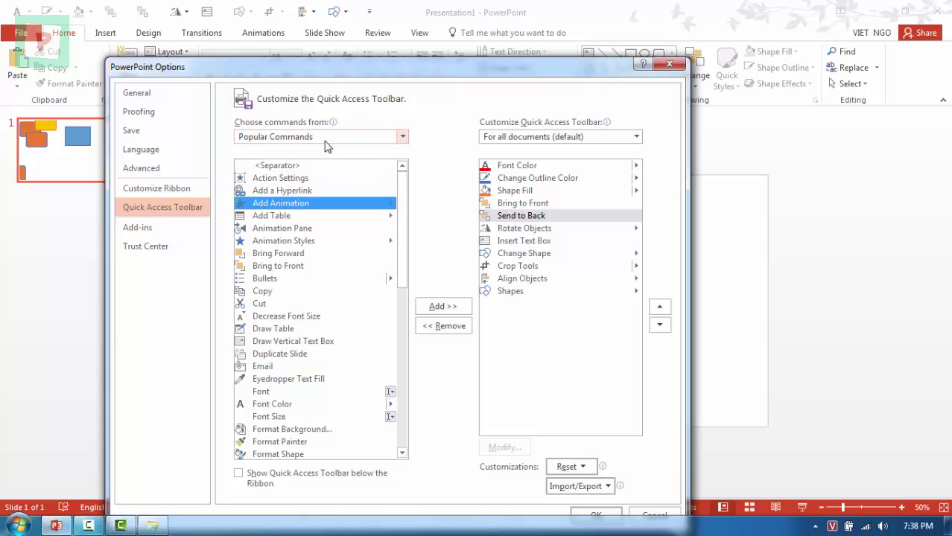
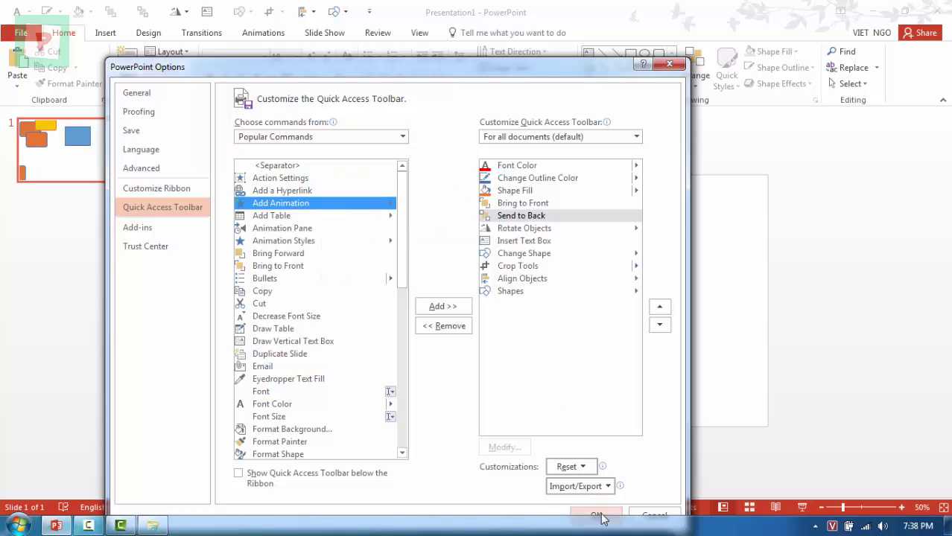
# Step: Close the Options window and bring up the ribbon's right-click customization menu
pyautogui.click(663, 67)
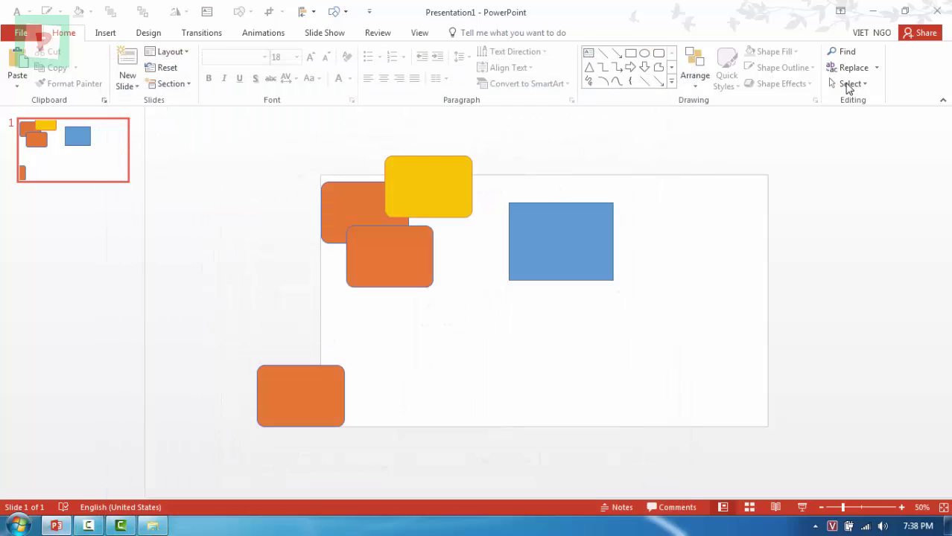
pyautogui.rightClick(916, 70)
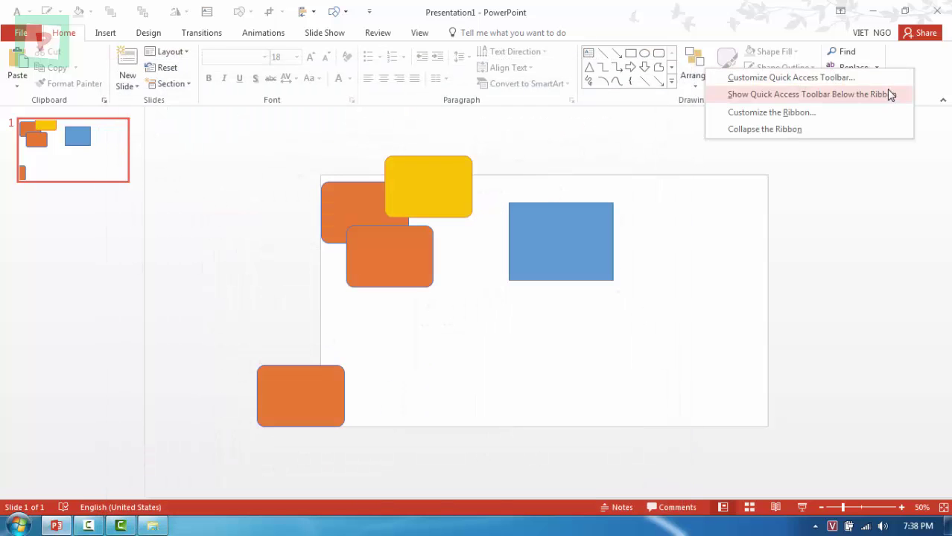
pyautogui.rightClick(923, 60)
pyautogui.rightClick(923, 57)
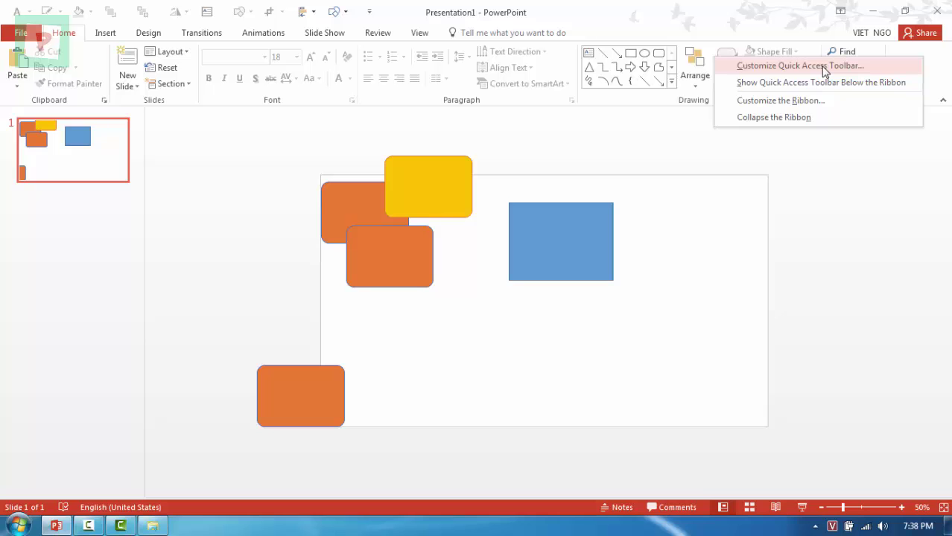
# Step: Open the Quick Access Toolbar settings, close them unchanged, and show the File view's Info page
pyautogui.click(825, 67)
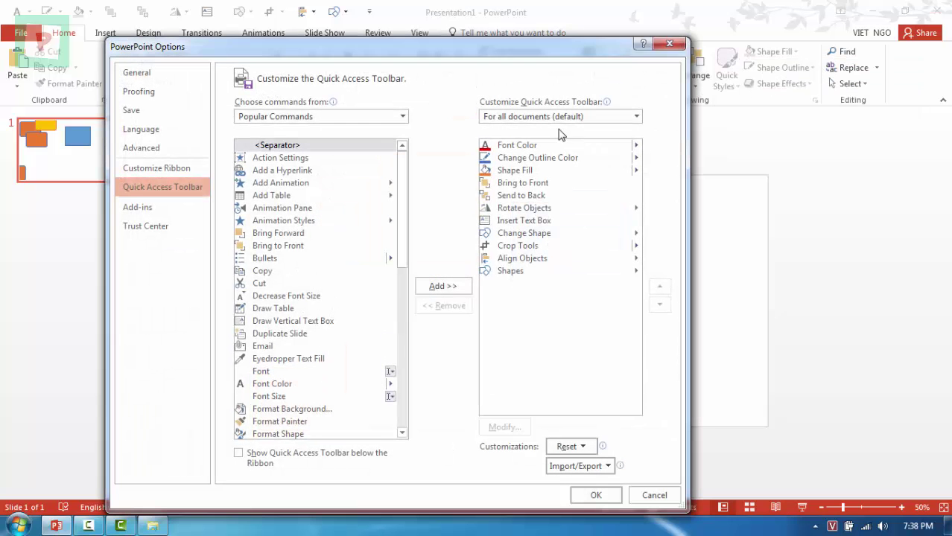
pyautogui.click(684, 45)
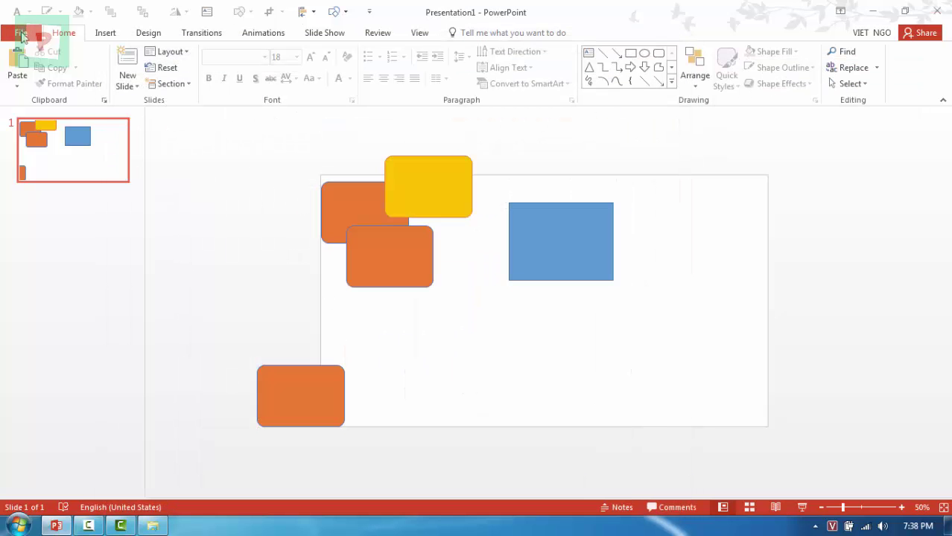
pyautogui.click(22, 33)
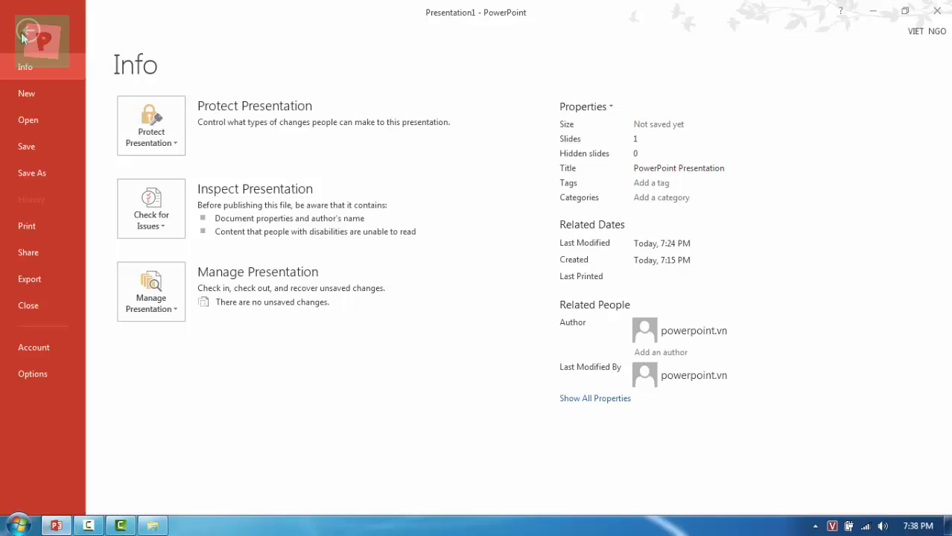
# Step: In Options > Quick Access Toolbar, move Insert Text Box up above Bring to Front, right after Shape Fill
pyautogui.click(37, 376)
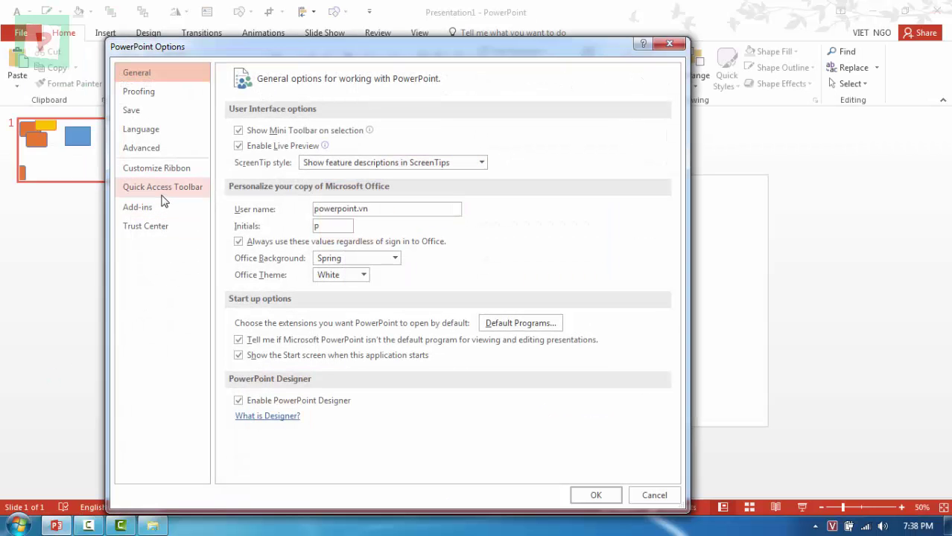
pyautogui.click(164, 192)
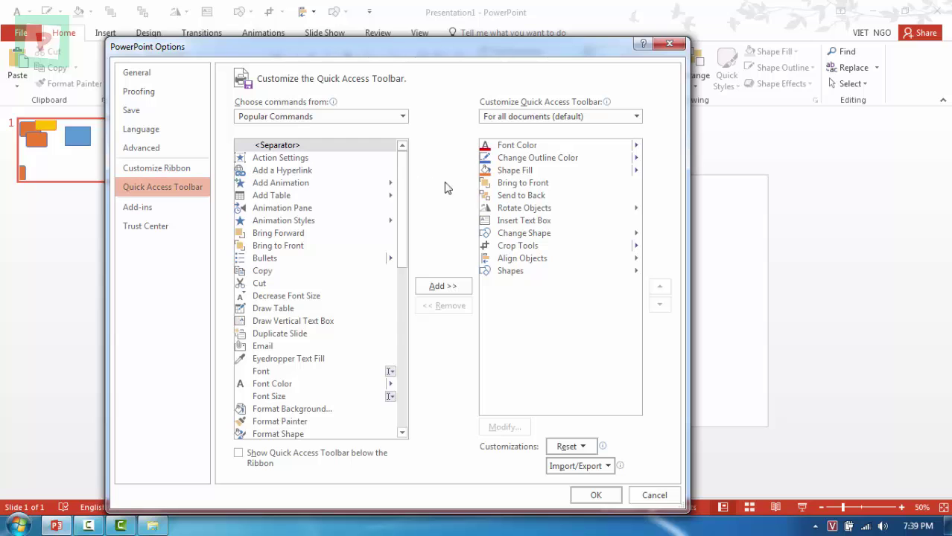
pyautogui.moveTo(465, 54); pyautogui.dragTo(583, 54)
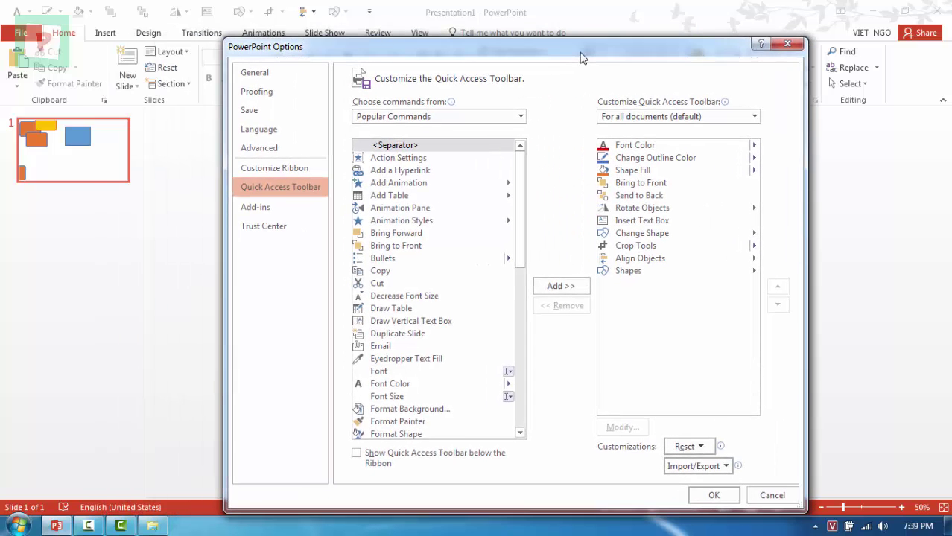
pyautogui.click(668, 197)
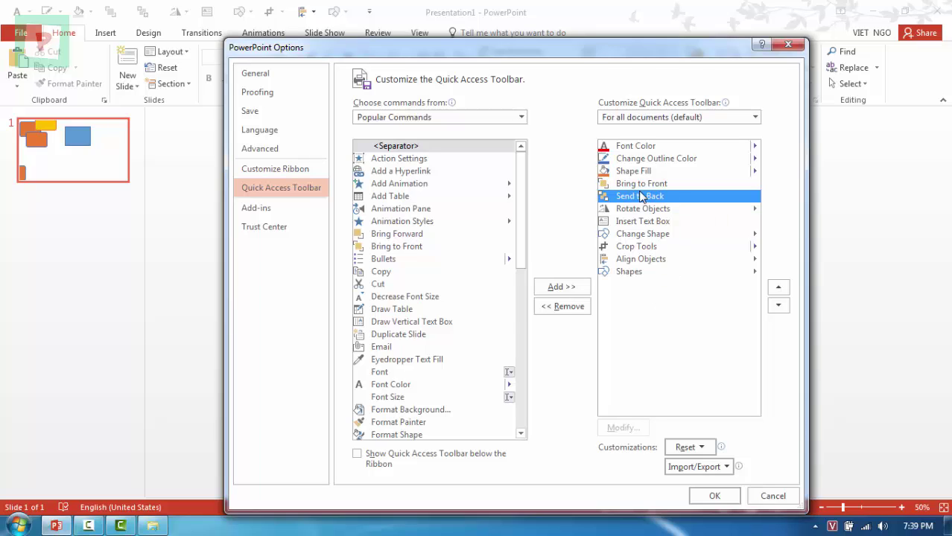
pyautogui.click(638, 223)
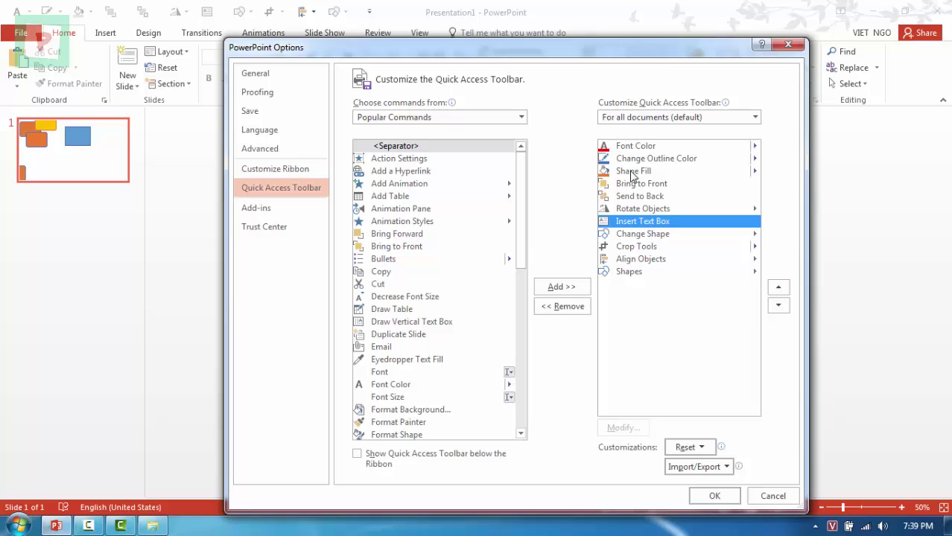
pyautogui.click(778, 288)
pyautogui.click(778, 289)
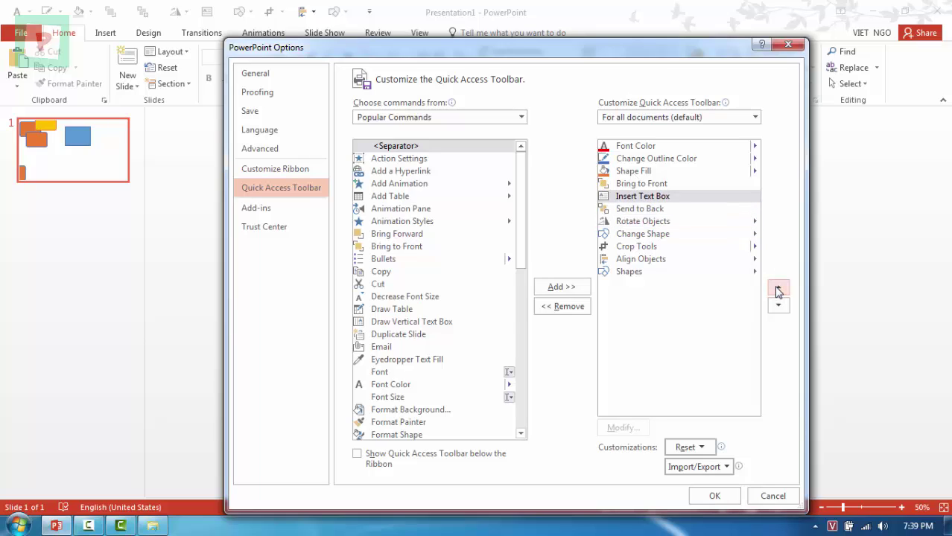
pyautogui.click(778, 289)
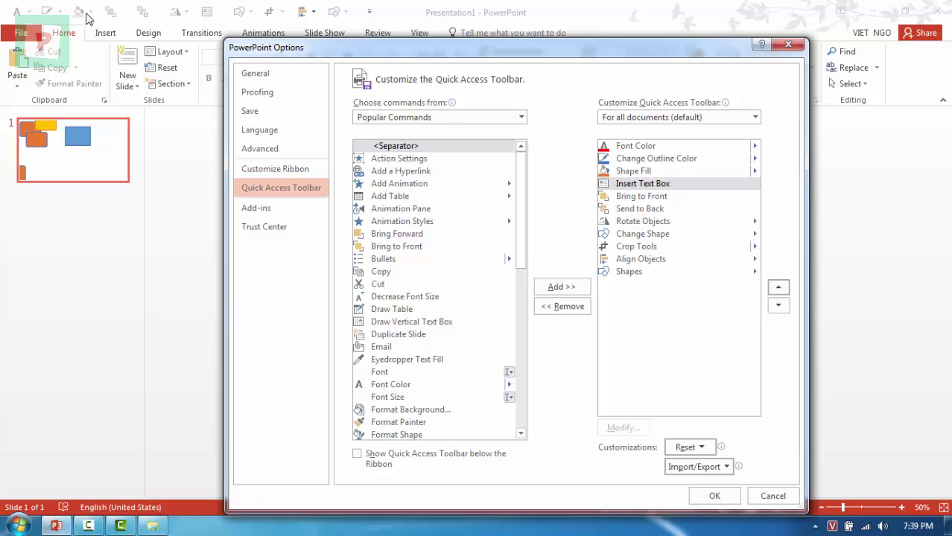
# Step: Apply the toolbar changes and marquee-select the yellow and two upper orange shapes
pyautogui.click(713, 495)
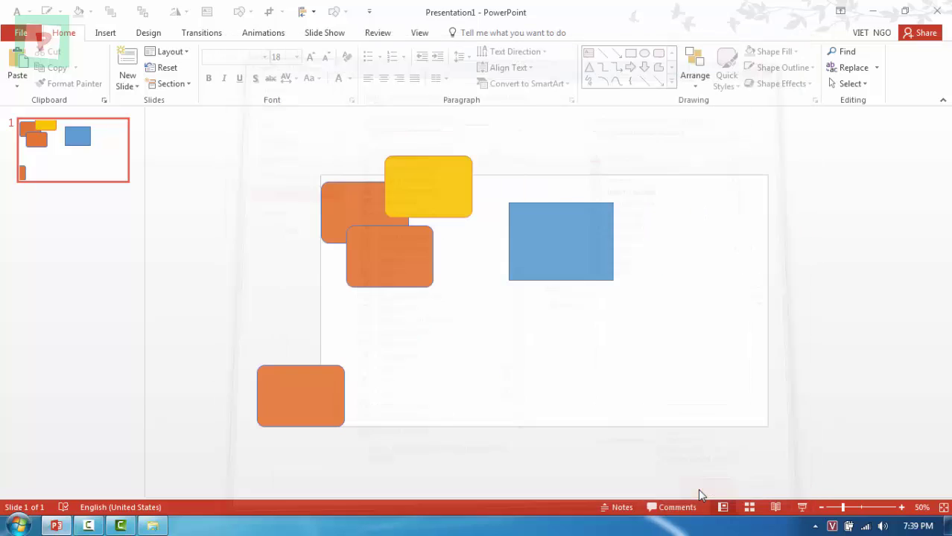
pyautogui.click(110, 11)
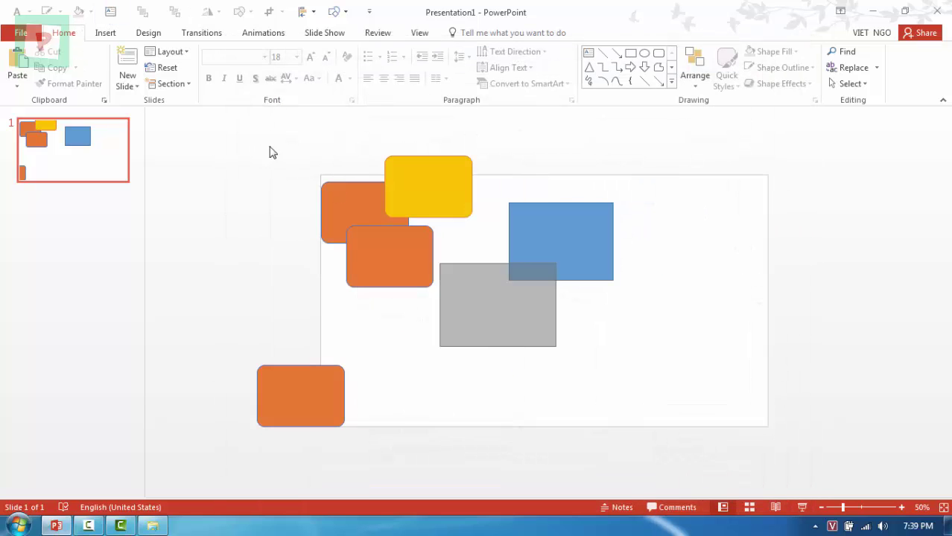
pyautogui.moveTo(272, 152); pyautogui.dragTo(252, 143)
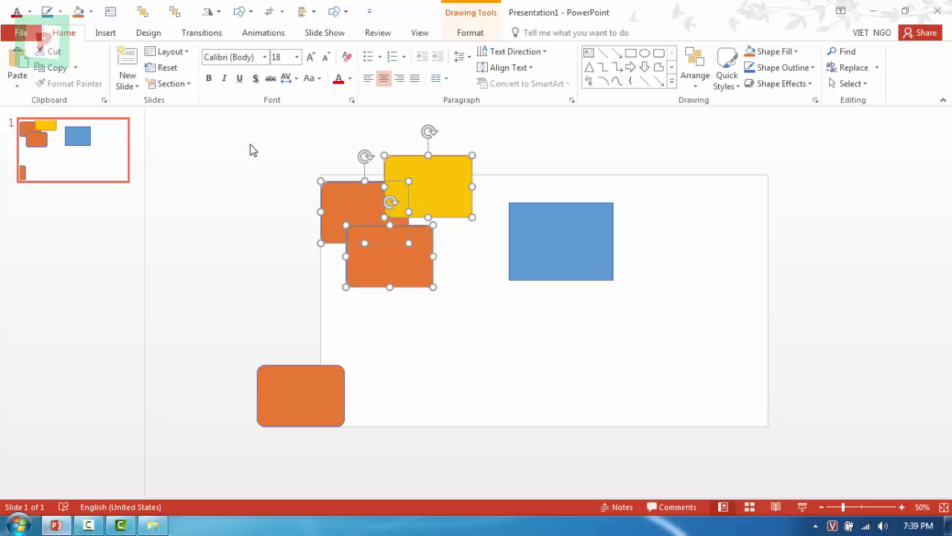
# Step: Reopen the Quick Access Toolbar settings, select Rotate Objects, and move the window lower
pyautogui.rightClick(903, 82)
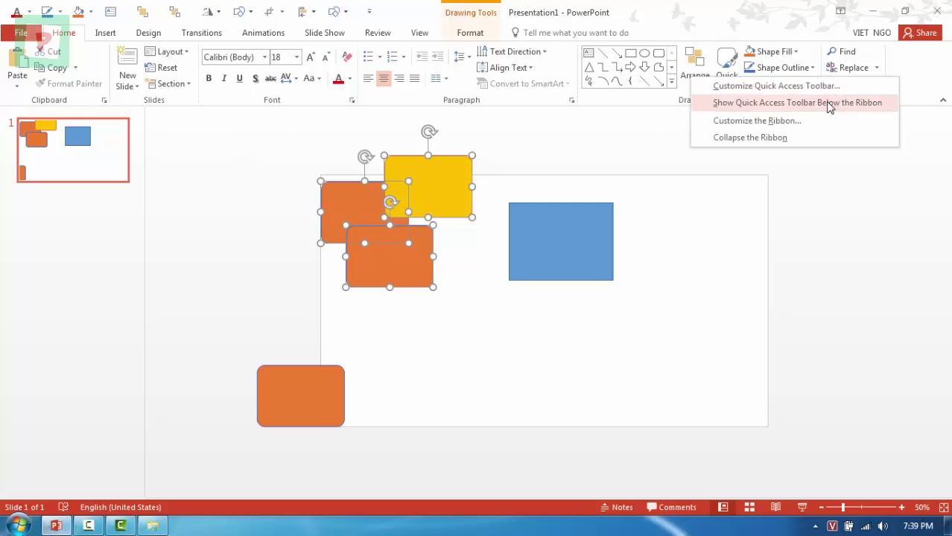
pyautogui.click(757, 89)
pyautogui.click(656, 196)
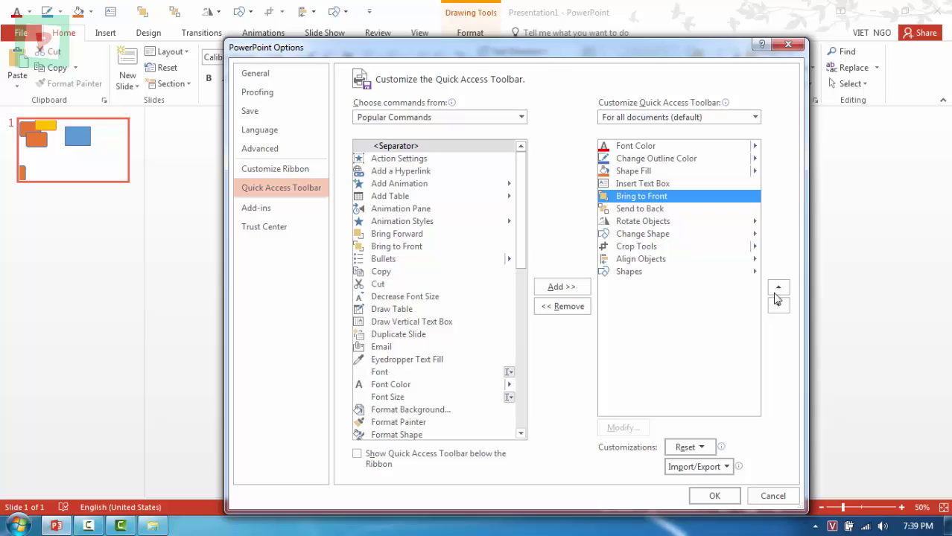
pyautogui.click(649, 223)
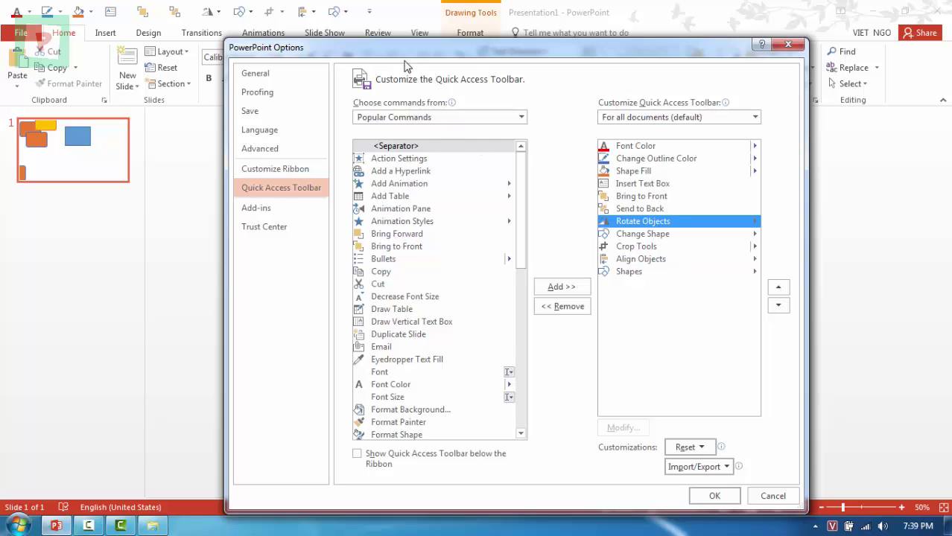
pyautogui.moveTo(406, 47); pyautogui.dragTo(544, 105)
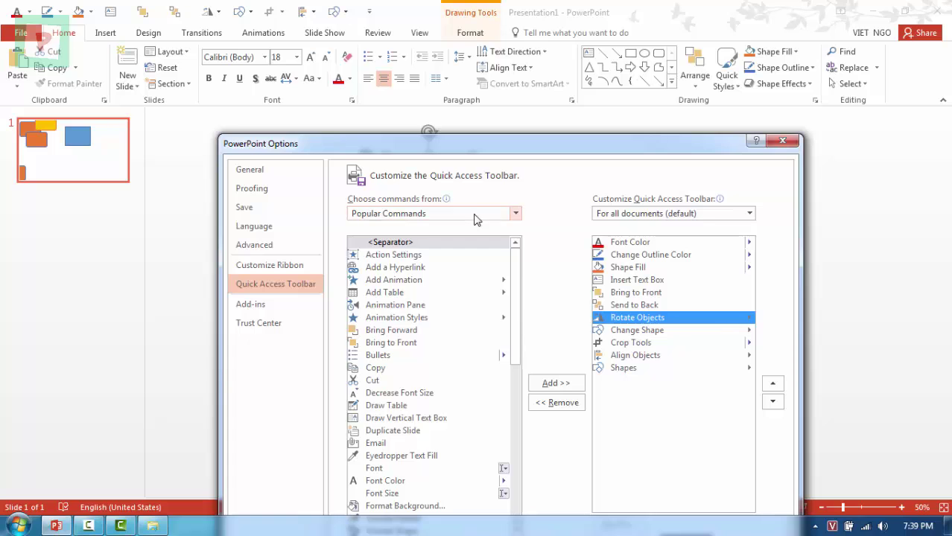
# Step: Review the command source choices, keeping Popular Commands as the source
pyautogui.click(513, 213)
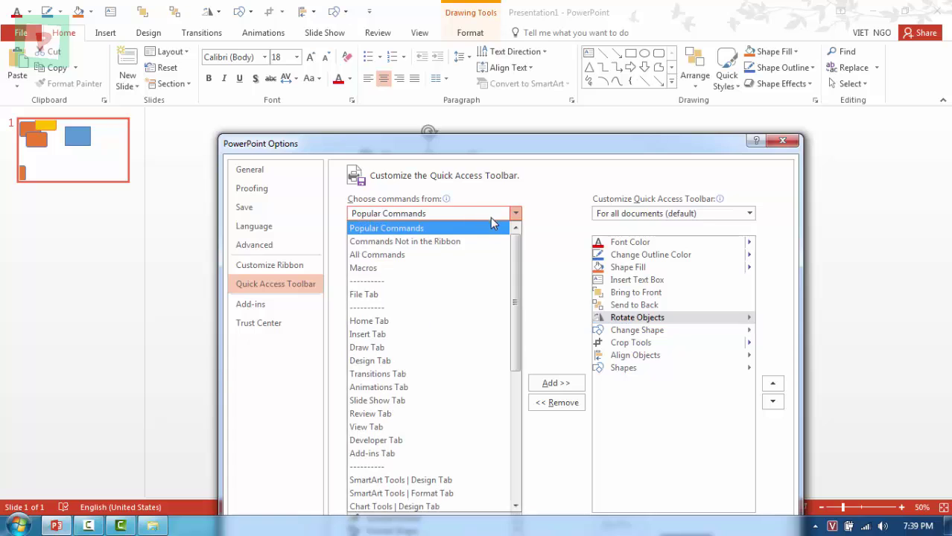
pyautogui.click(479, 160)
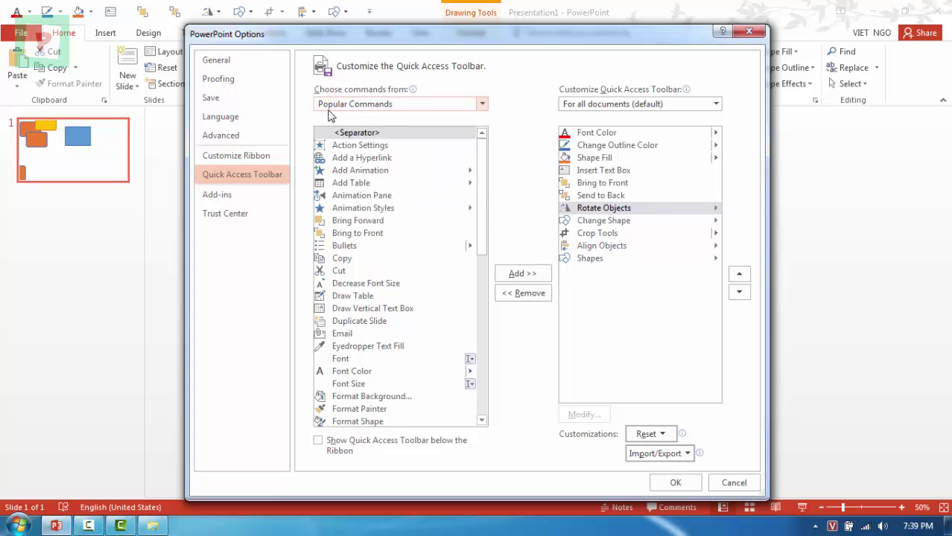
pyautogui.click(483, 105)
pyautogui.click(514, 143)
pyautogui.moveTo(484, 162); pyautogui.dragTo(480, 199)
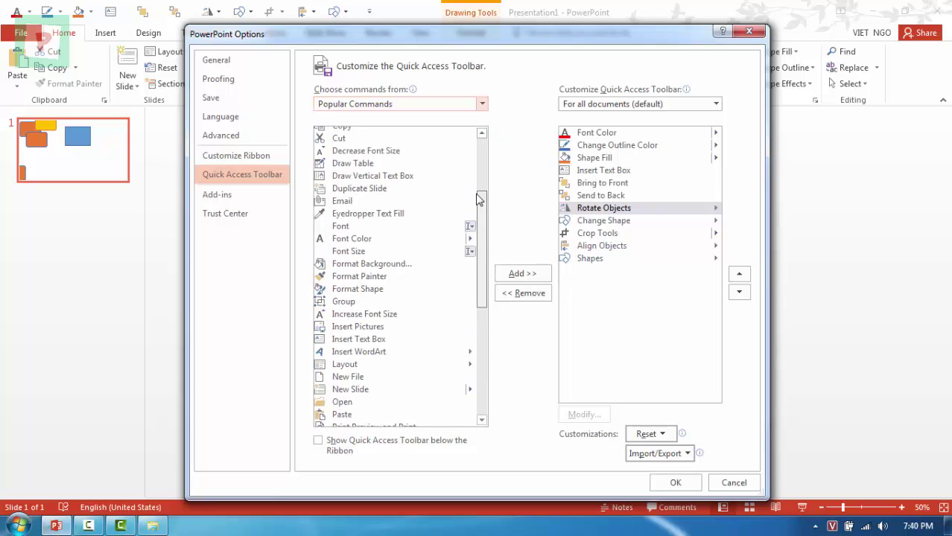
pyautogui.moveTo(479, 199); pyautogui.dragTo(478, 357)
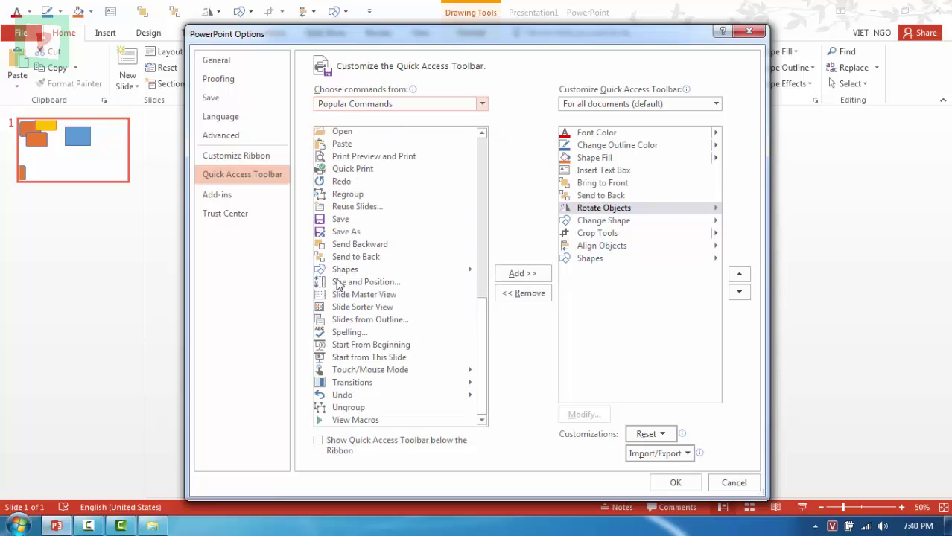
# Step: Browse Popular Commands, selecting Regroup, Font, Font Color, Format Background and Format Painter
pyautogui.click(363, 194)
pyautogui.scroll(3, 365, 197)
pyautogui.scroll(2, 365, 198)
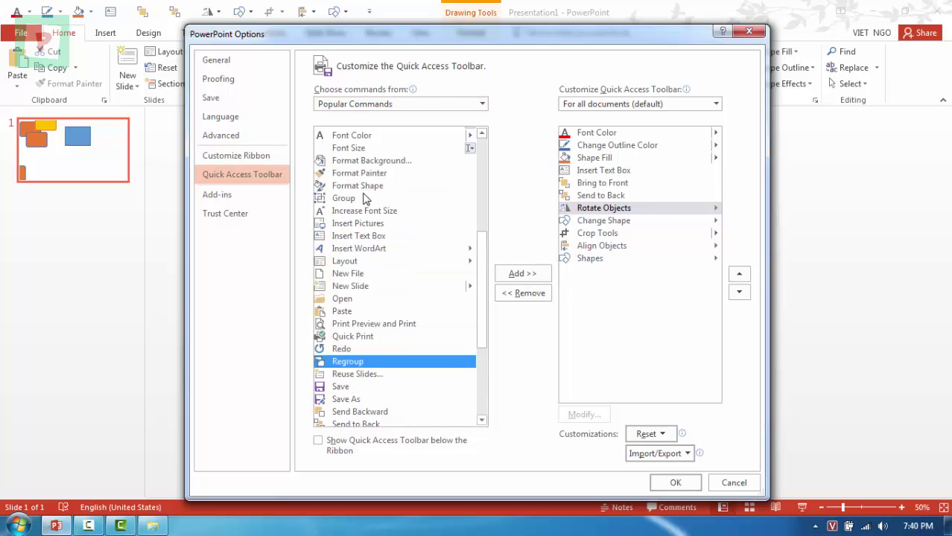
pyautogui.scroll(3, 365, 198)
pyautogui.scroll(4, 365, 192)
pyautogui.scroll(-1, 368, 183)
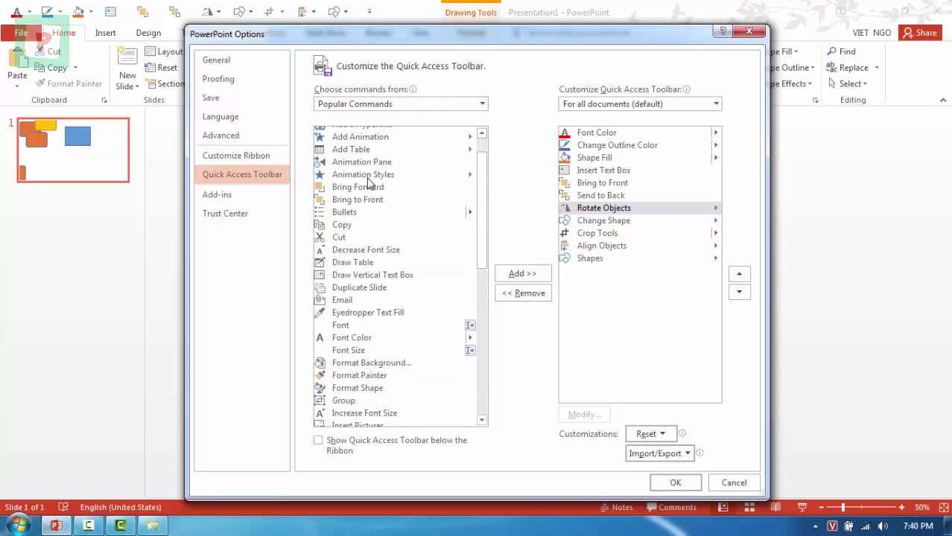
pyautogui.scroll(-2, 367, 183)
pyautogui.click(344, 260)
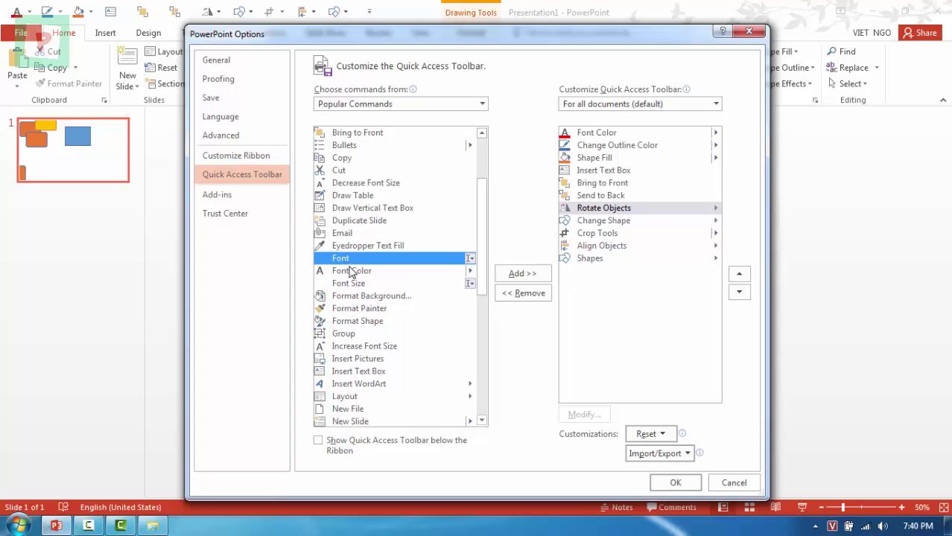
pyautogui.click(355, 274)
pyautogui.click(351, 299)
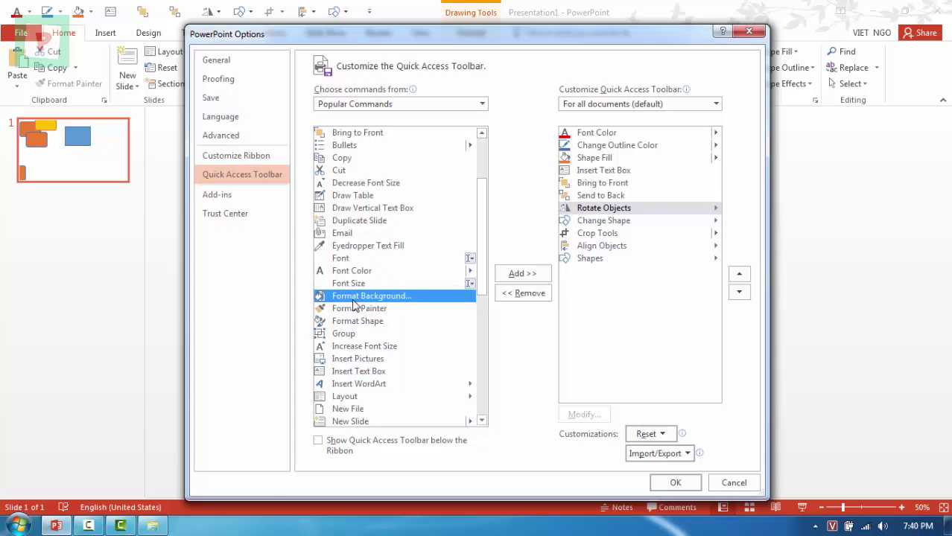
pyautogui.click(353, 309)
# Step: Scroll on to select Group, then open the 'Choose commands from' category list
pyautogui.scroll(-3, 353, 313)
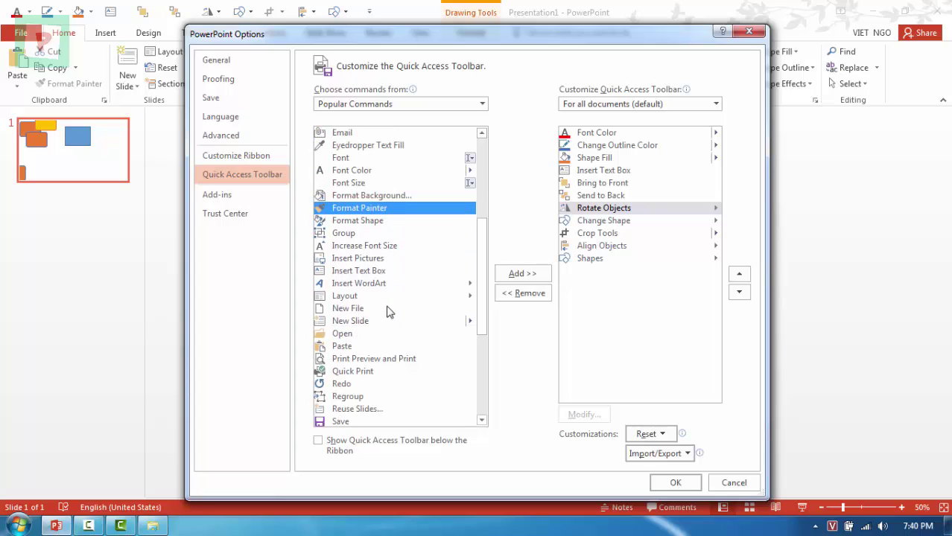
pyautogui.click(350, 234)
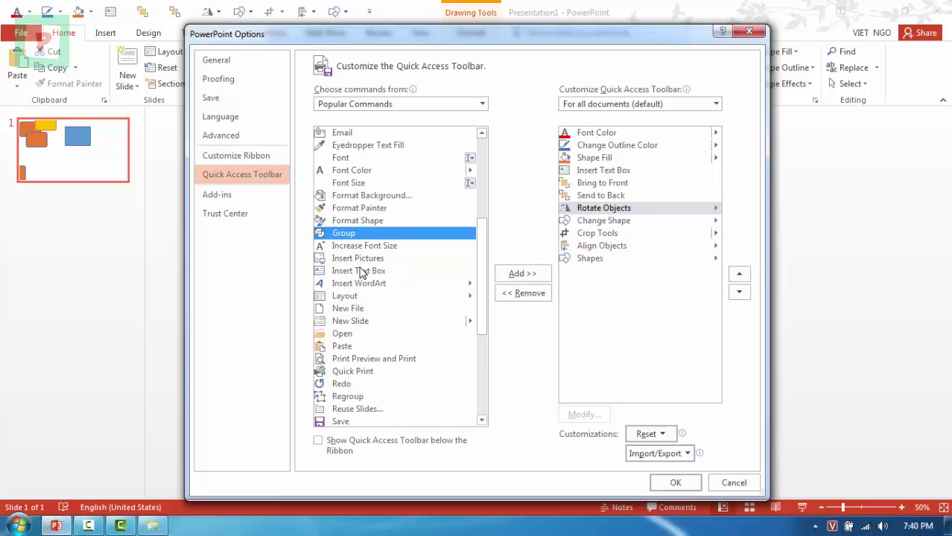
pyautogui.scroll(-2, 363, 274)
pyautogui.scroll(-4, 363, 274)
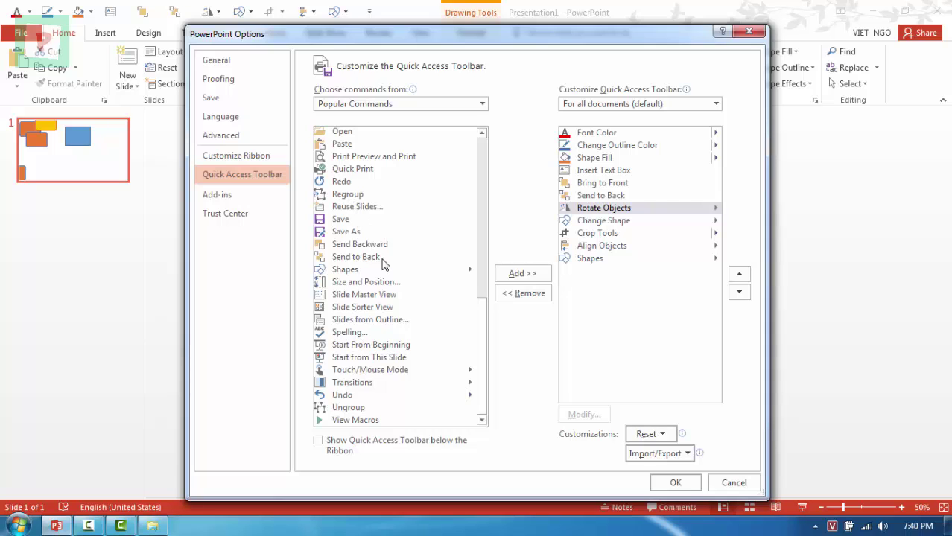
pyautogui.scroll(10, 384, 264)
pyautogui.scroll(1, 389, 234)
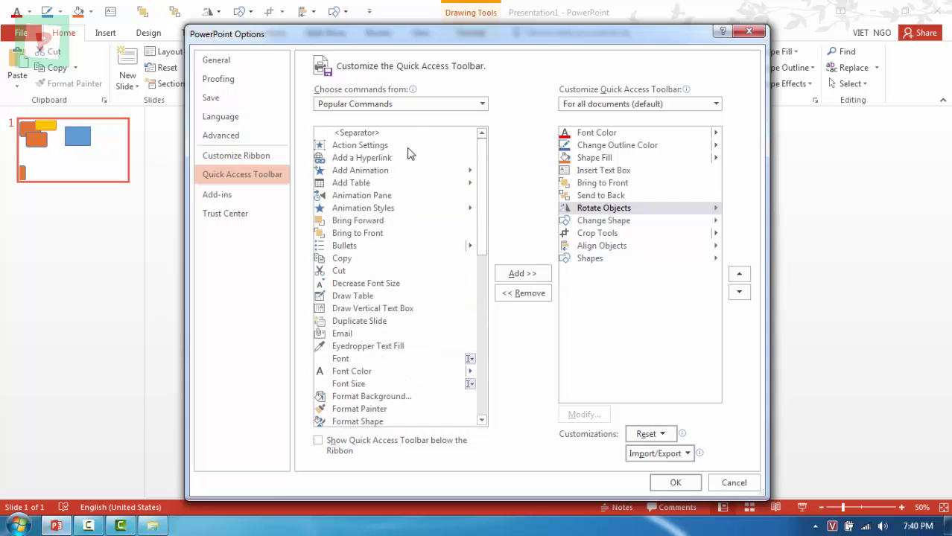
pyautogui.click(411, 108)
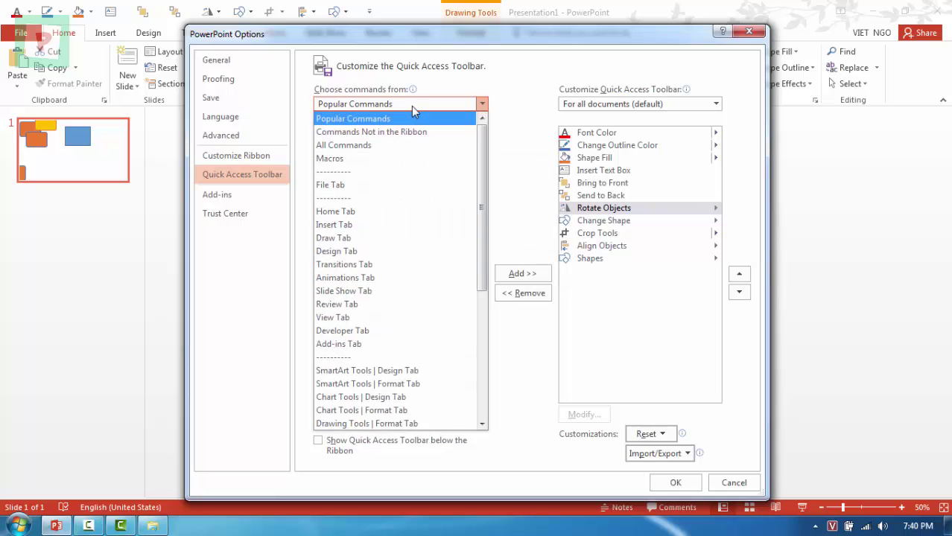
# Step: Switch the command source to All Commands and browse its first entries, such as Add Shape Options
pyautogui.click(350, 146)
pyautogui.moveTo(482, 146)
pyautogui.mouseDown()
pyautogui.moveTo(491, 423)
pyautogui.moveTo(497, 149)
pyautogui.moveTo(489, 179)
pyautogui.mouseUp()
pyautogui.click(388, 192)
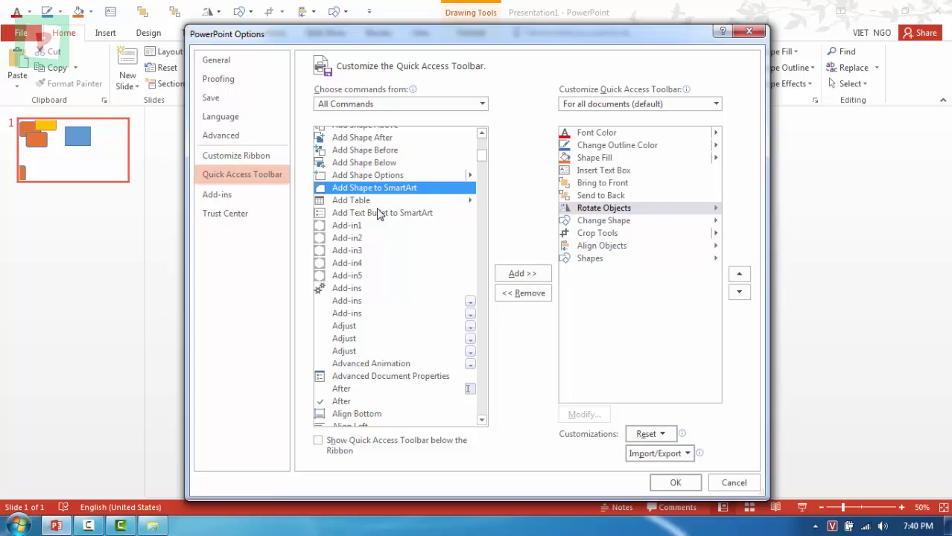
pyautogui.scroll(5, 379, 213)
pyautogui.scroll(5, 394, 200)
pyautogui.scroll(4, 393, 200)
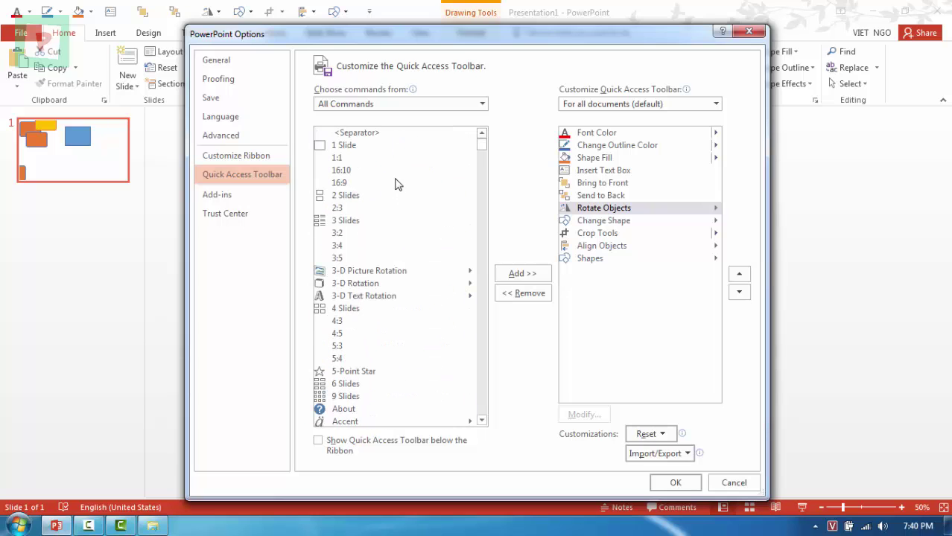
pyautogui.scroll(-3, 396, 183)
pyautogui.scroll(-7, 396, 183)
pyautogui.scroll(-4, 397, 183)
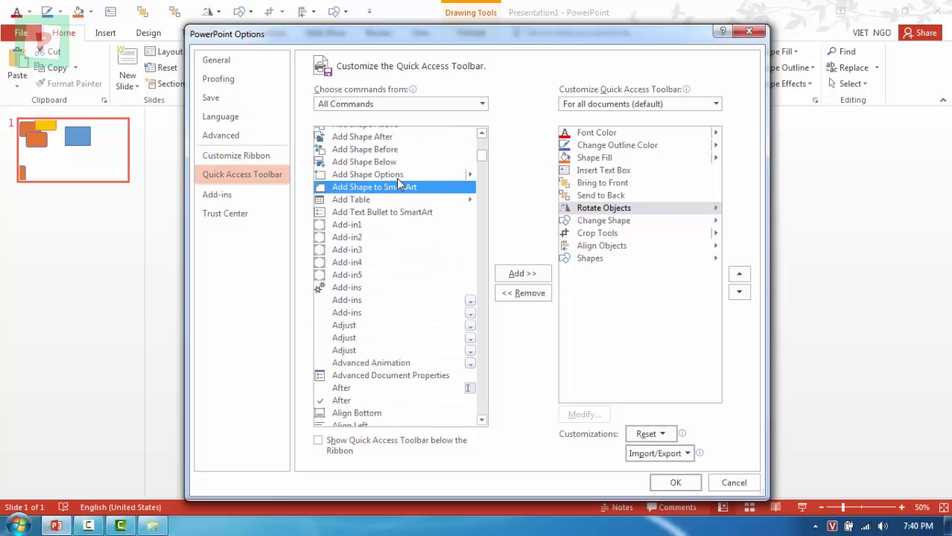
pyautogui.click(383, 176)
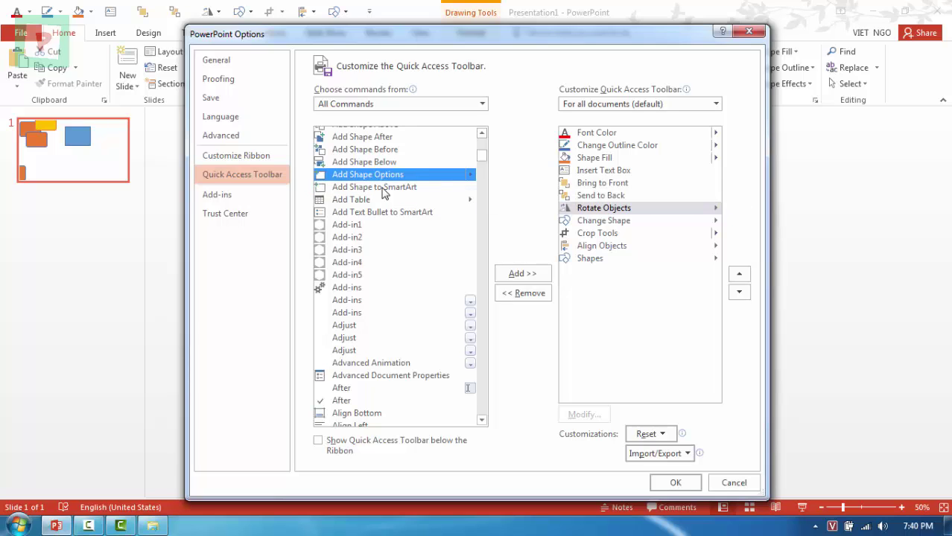
# Step: Jump to the commands starting with R, scroll down and select Rectangle
pyautogui.moveTo(389, 41); pyautogui.dragTo(396, 157)
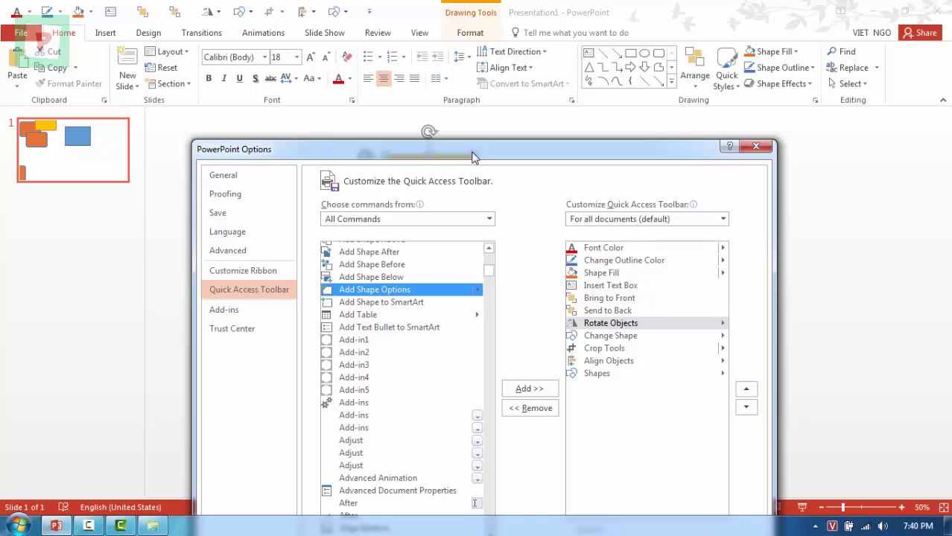
pyautogui.moveTo(472, 155); pyautogui.dragTo(470, 123)
pyautogui.press('r')
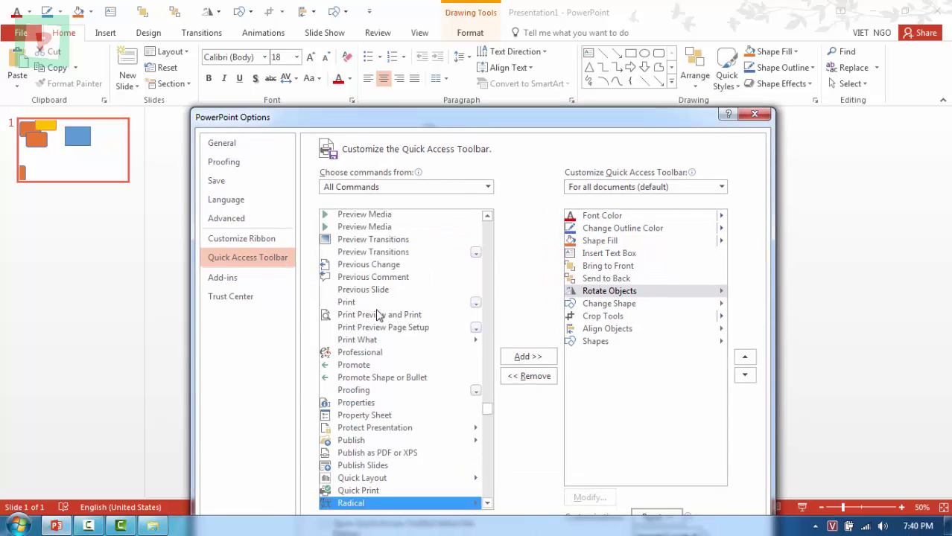
pyautogui.click(488, 505)
pyautogui.scroll(-2, 488, 505)
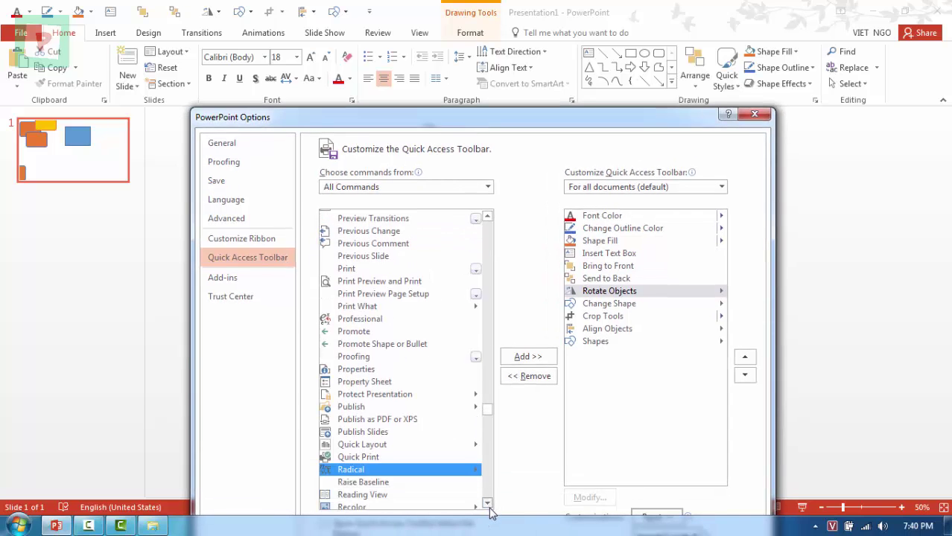
pyautogui.scroll(-2, 488, 505)
pyautogui.scroll(-2, 489, 508)
pyautogui.scroll(-2, 489, 511)
pyautogui.scroll(-1, 489, 514)
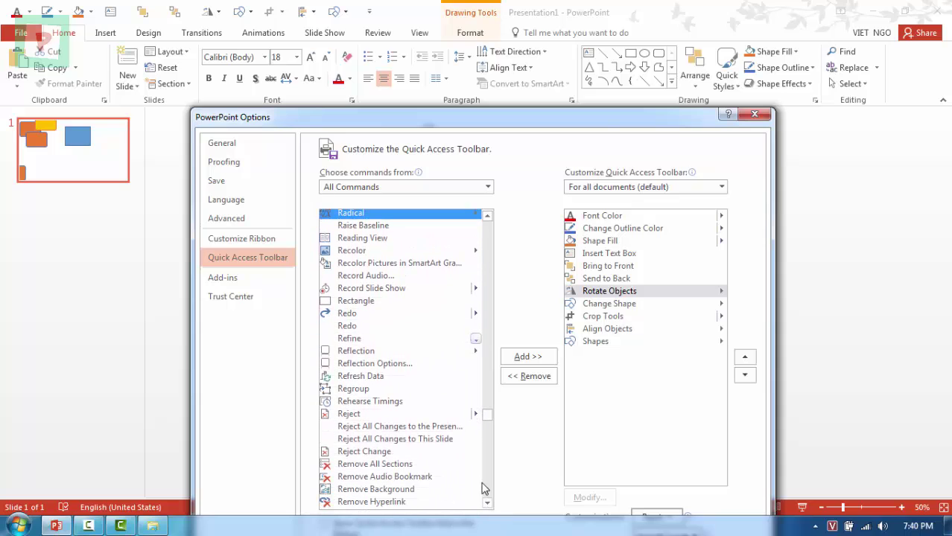
pyautogui.click(359, 301)
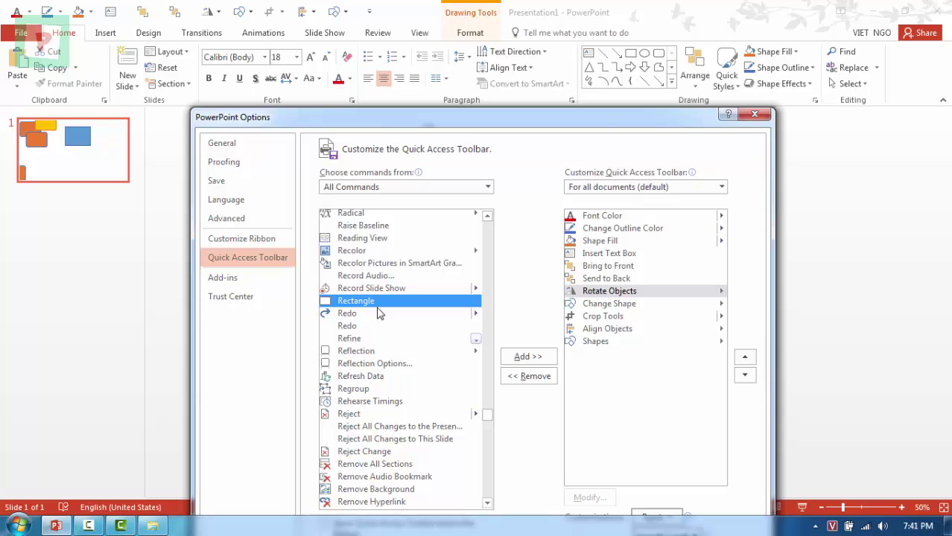
pyautogui.moveTo(430, 130); pyautogui.dragTo(414, 100)
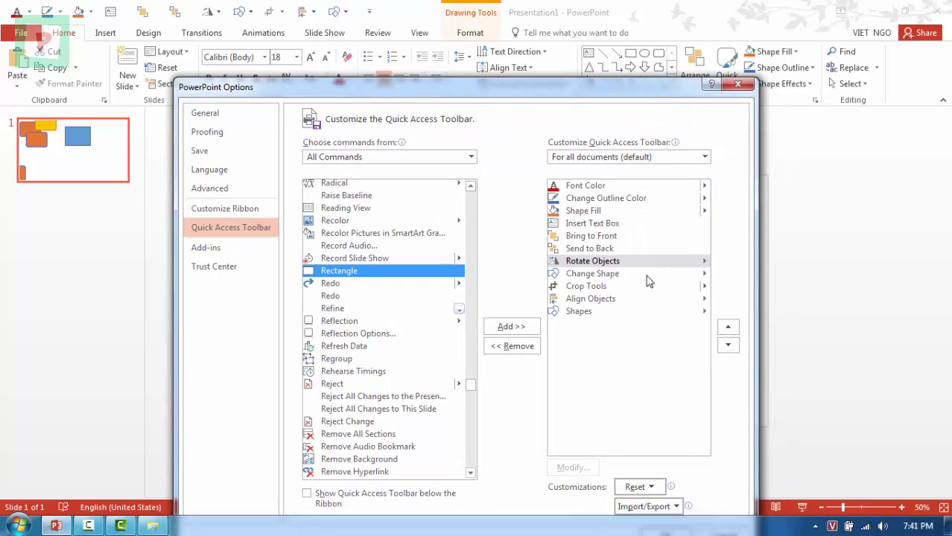
# Step: Add Rectangle to the Quick Access Toolbar, placed right after Insert Text Box
pyautogui.click(519, 330)
pyautogui.click(572, 213)
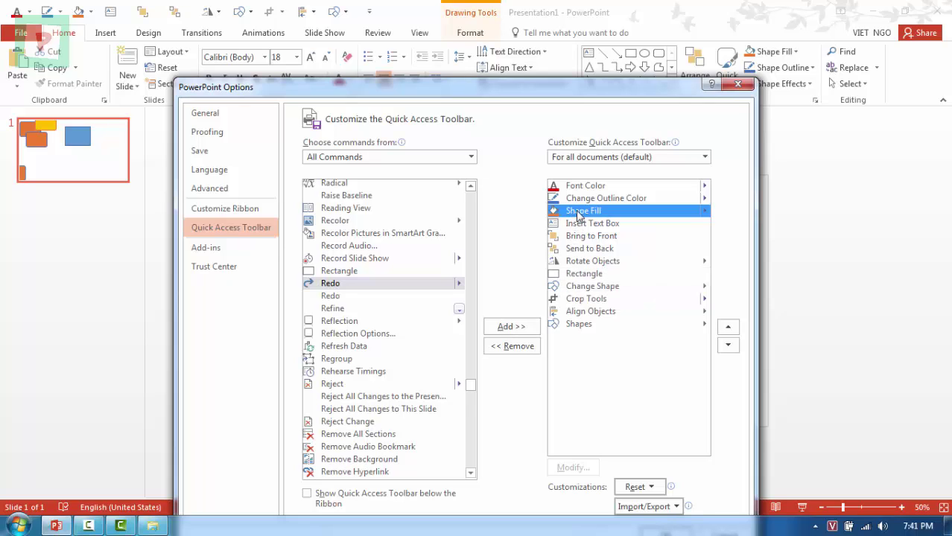
pyautogui.click(573, 274)
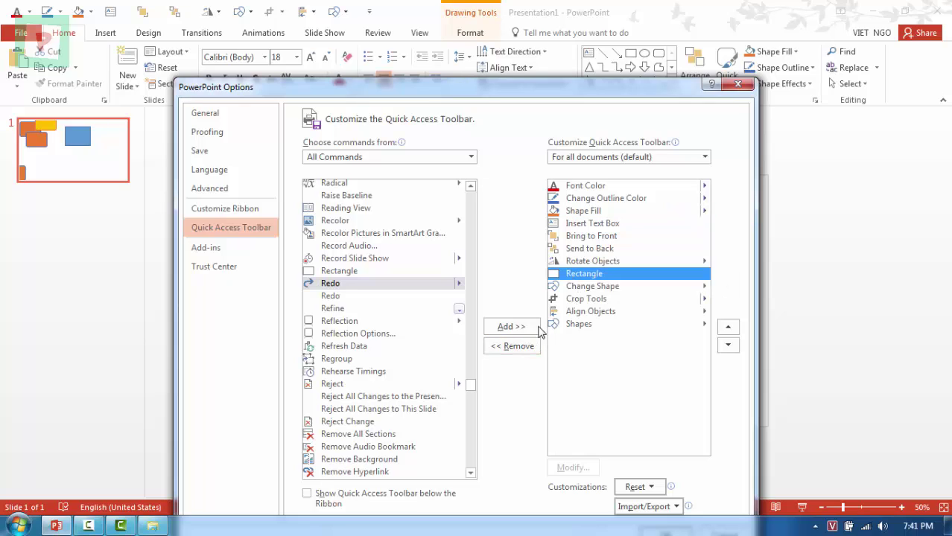
pyautogui.click(523, 346)
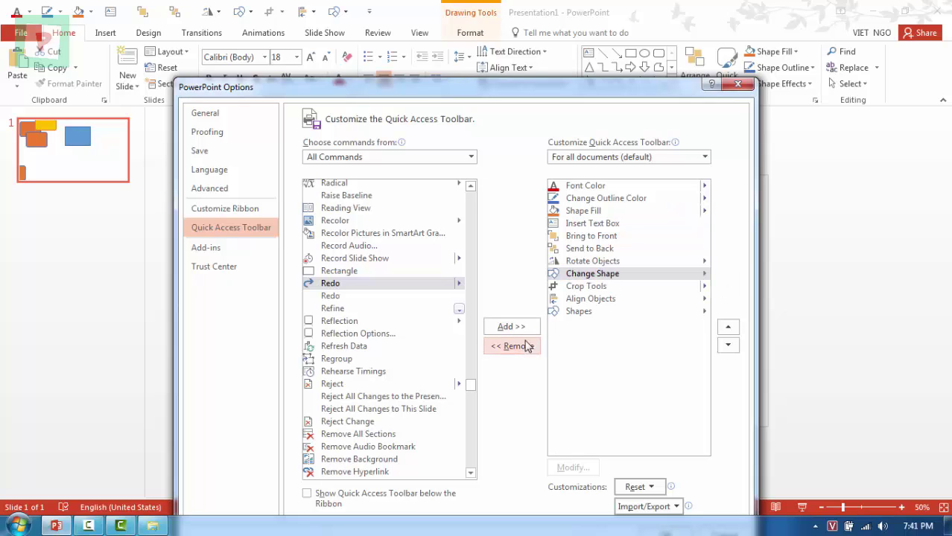
pyautogui.click(588, 224)
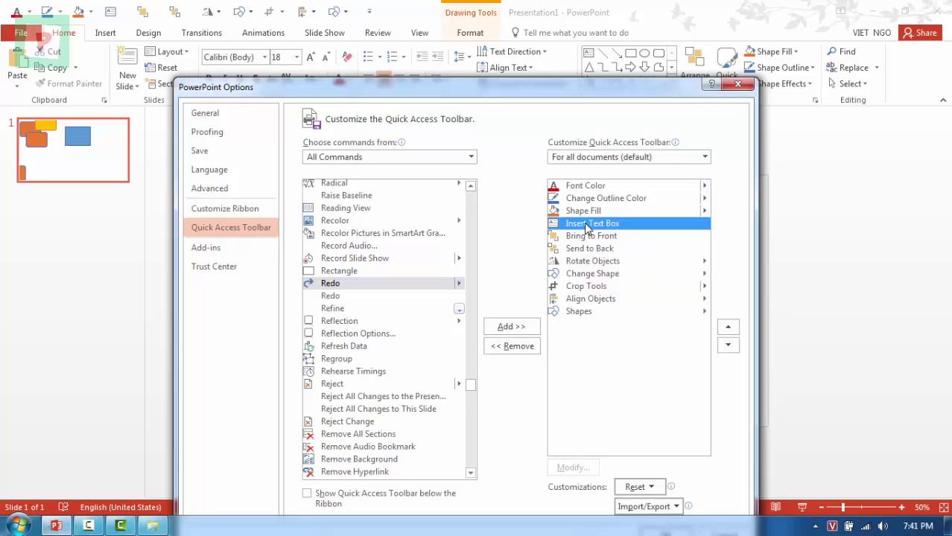
pyautogui.click(365, 273)
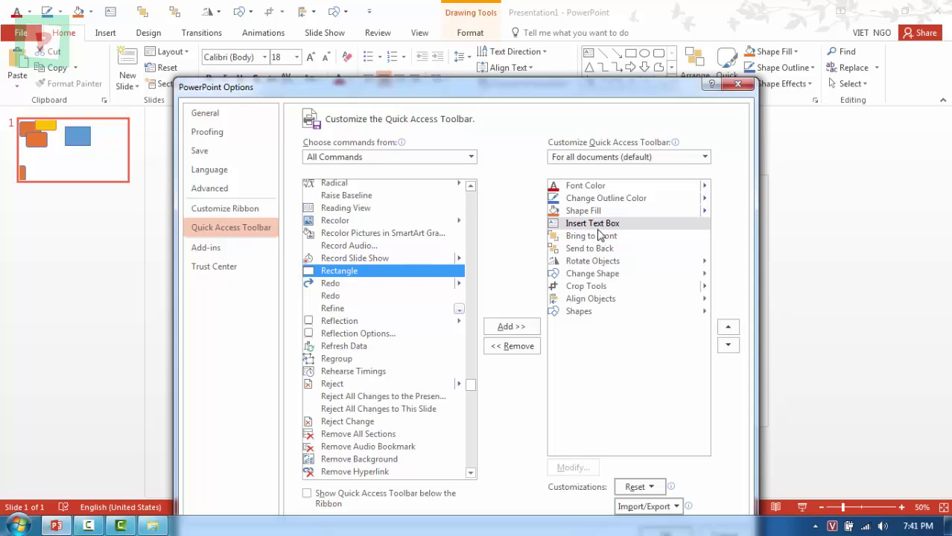
pyautogui.click(514, 327)
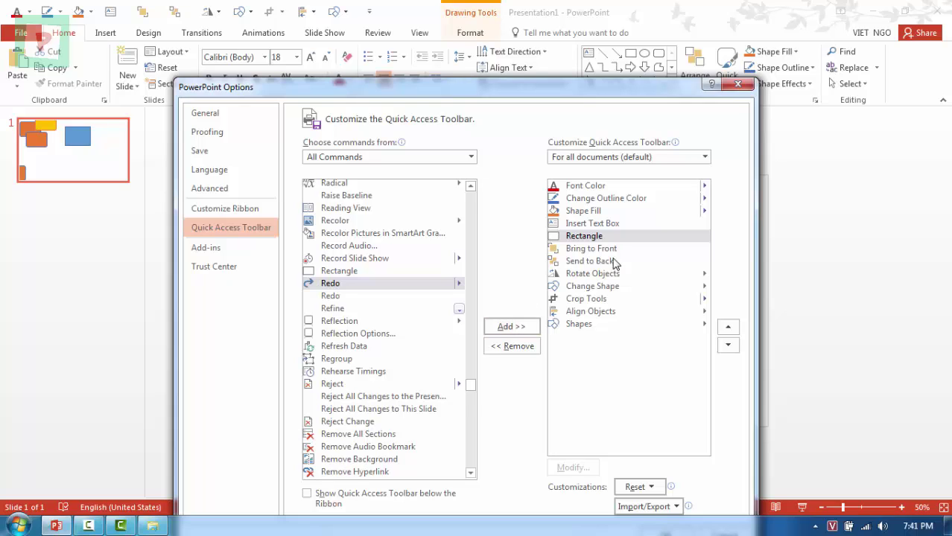
# Step: Move Rectangle and Insert Text Box down below Rotate Objects and confirm with OK
pyautogui.click(586, 249)
pyautogui.click(590, 237)
pyautogui.click(589, 225)
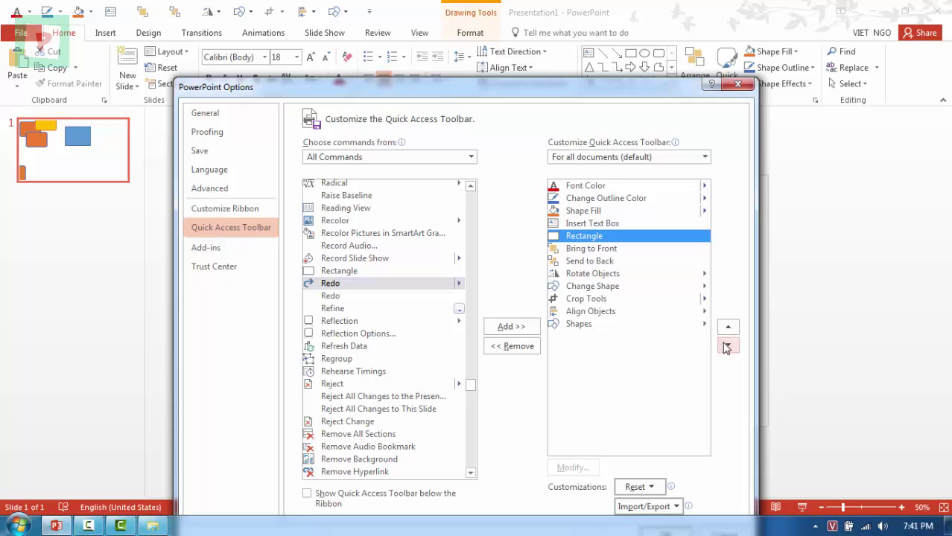
pyautogui.click(727, 346)
pyautogui.click(728, 346)
pyautogui.click(728, 347)
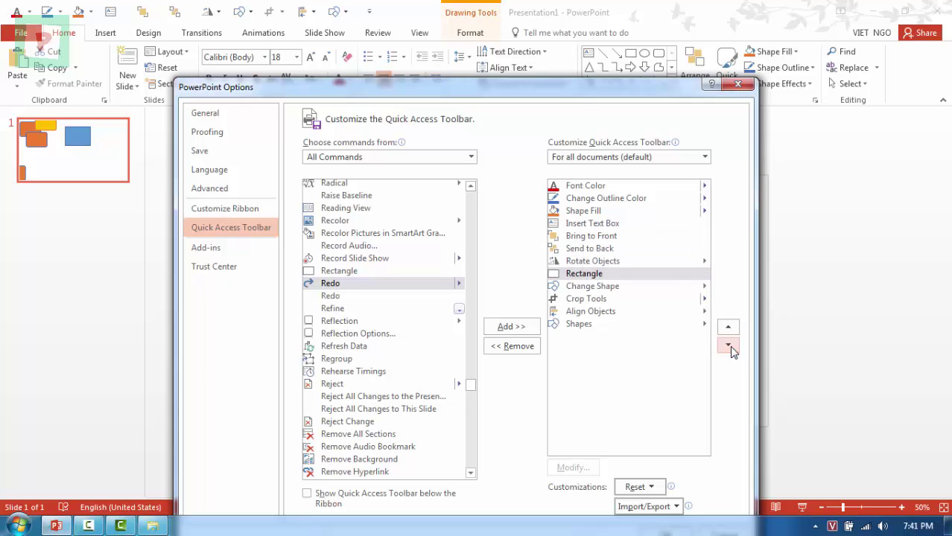
pyautogui.click(604, 225)
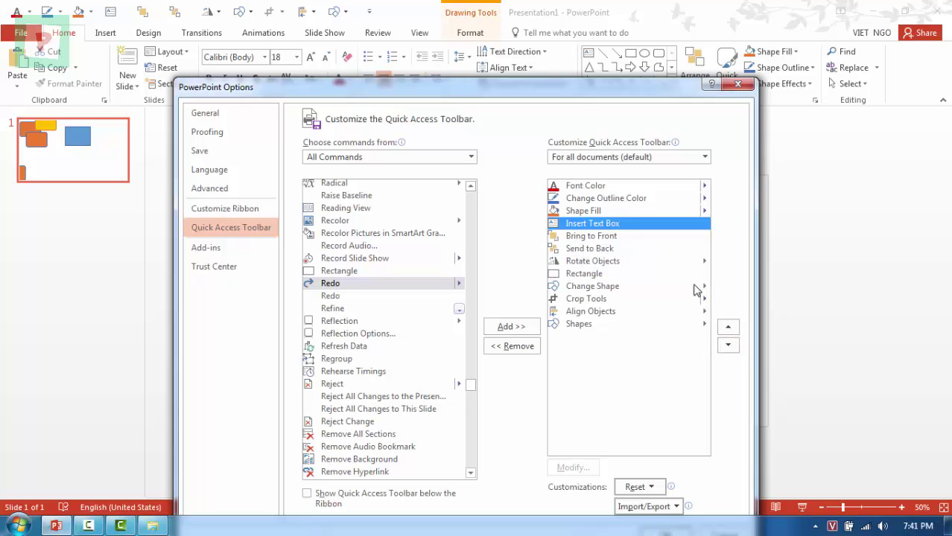
pyautogui.click(728, 346)
pyautogui.click(728, 347)
pyautogui.click(728, 348)
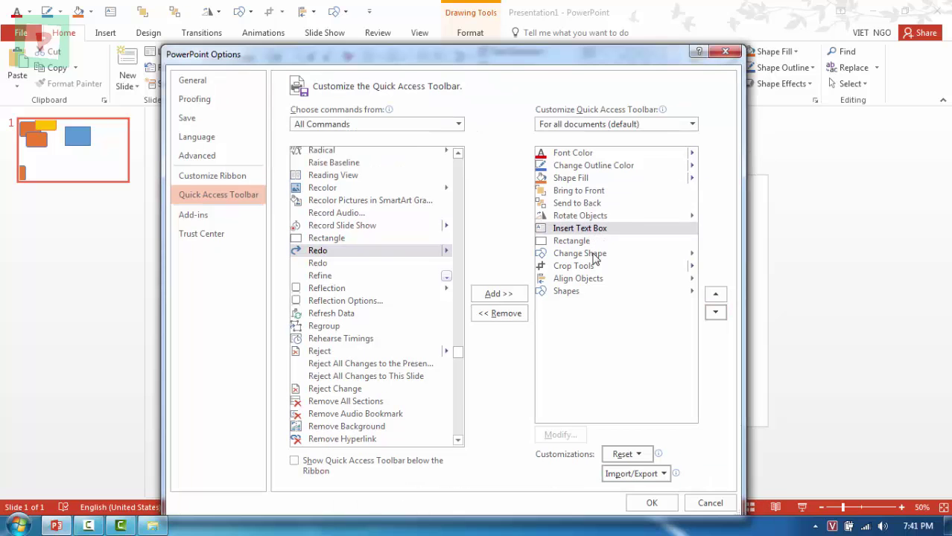
pyautogui.click(647, 497)
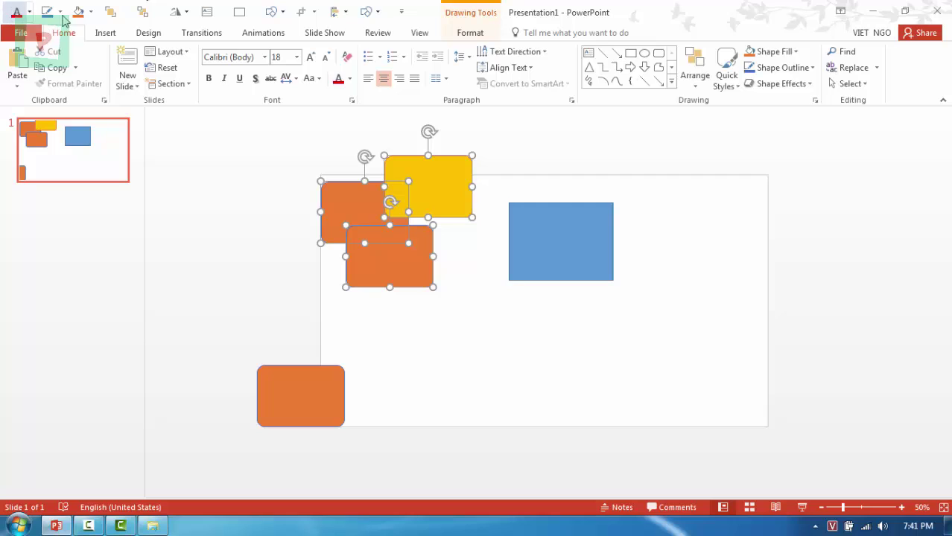
# Step: Open and dismiss the toolbar customization menu, then deselect all shapes
pyautogui.click(406, 19)
pyautogui.click(280, 144)
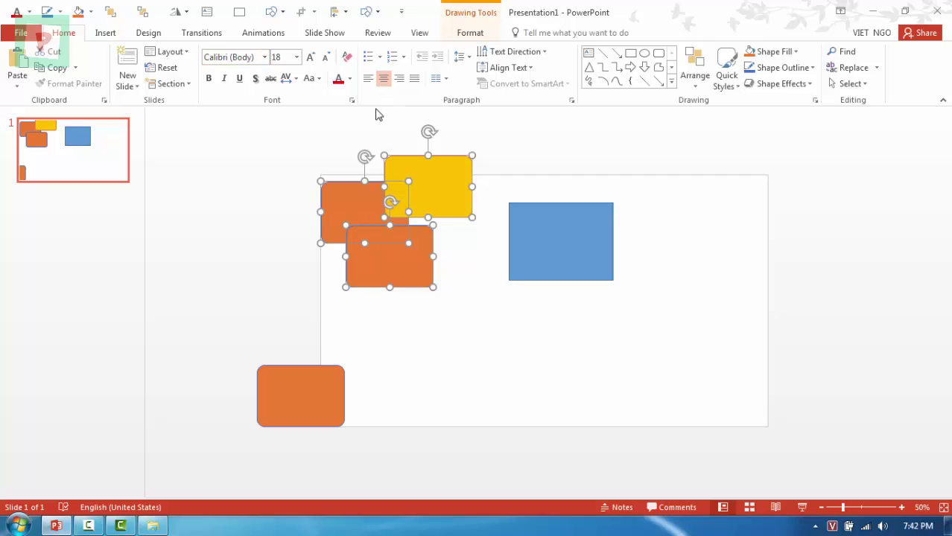
pyautogui.click(261, 146)
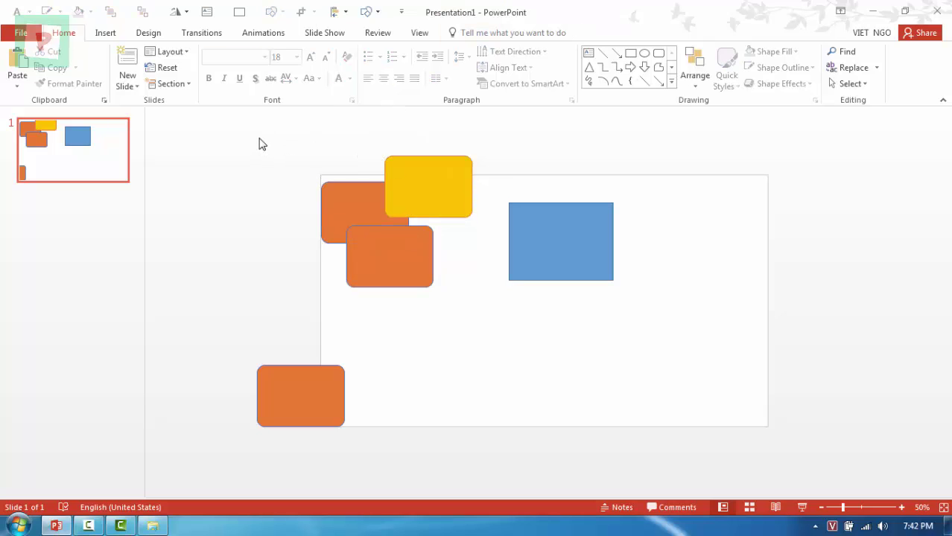
# Step: Move the lower-left orange box up against the overlapping group of shapes
pyautogui.moveTo(273, 372)
pyautogui.mouseDown()
pyautogui.moveTo(283, 284)
pyautogui.moveTo(296, 280)
pyautogui.mouseUp()
pyautogui.click(362, 352)
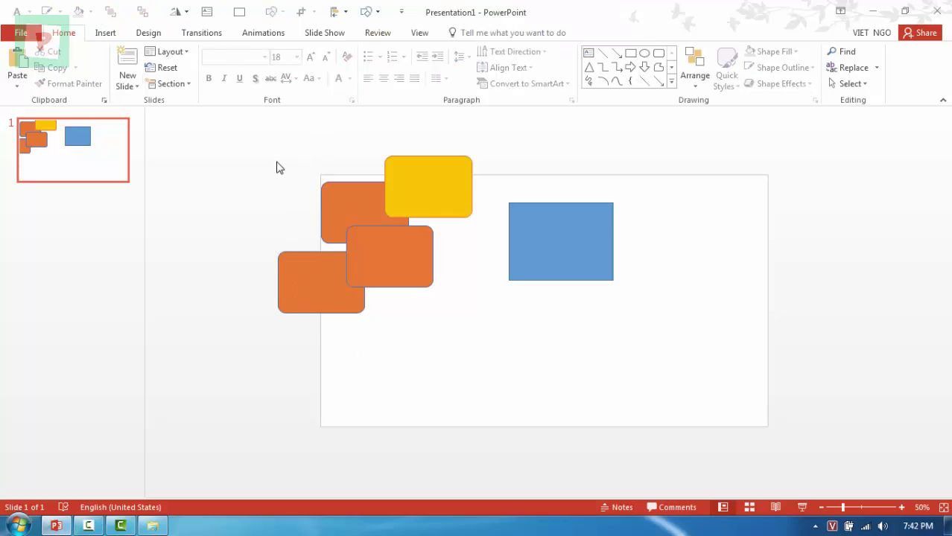
pyautogui.click(249, 38)
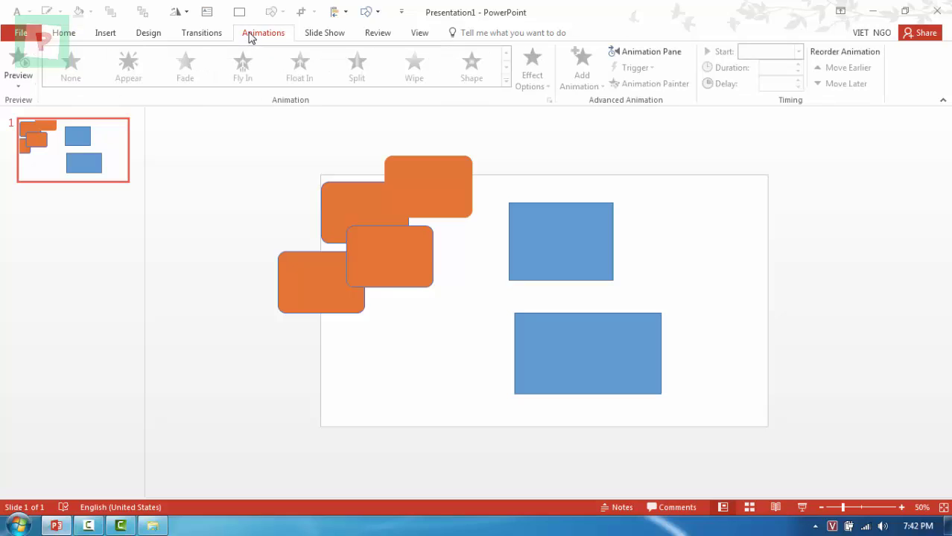
pyautogui.click(69, 37)
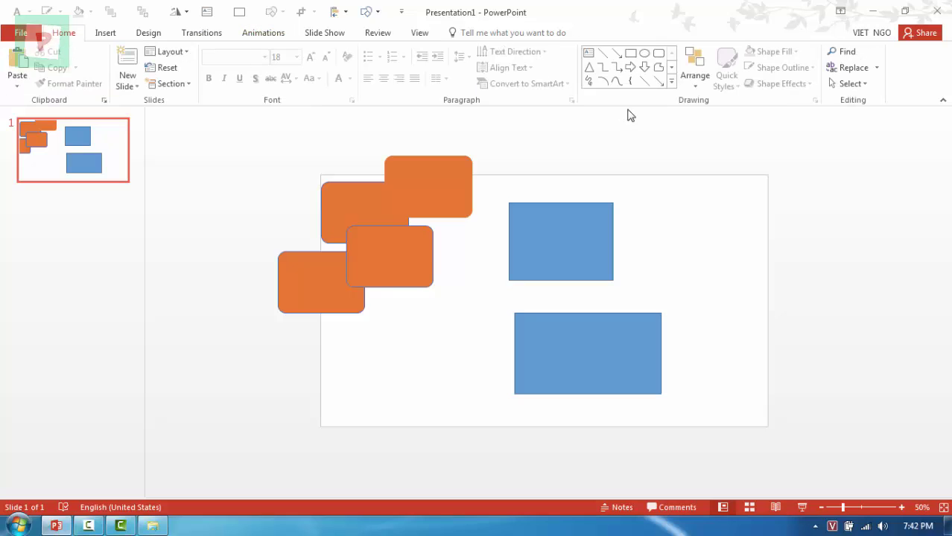
# Step: Draw a new blue rectangle at the slide's upper right
pyautogui.click(630, 55)
pyautogui.moveTo(656, 174); pyautogui.dragTo(751, 264)
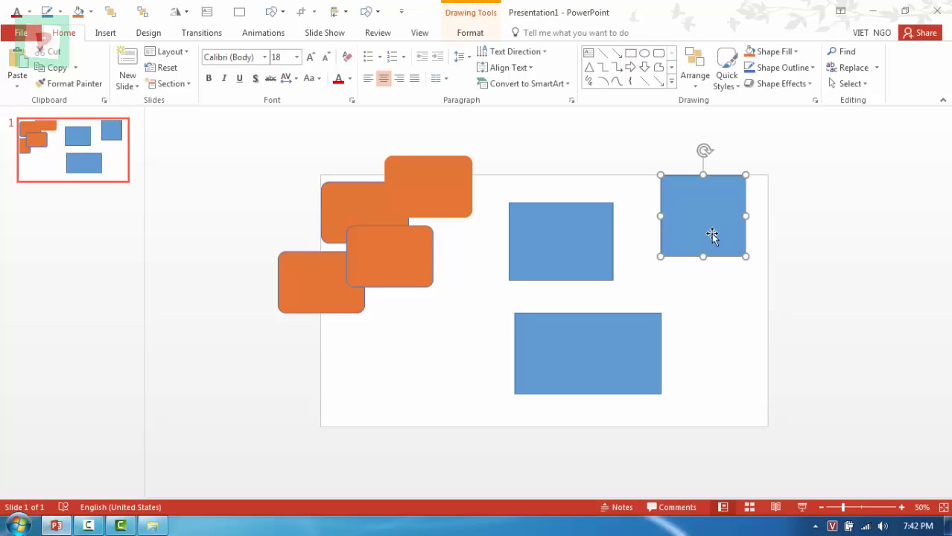
pyautogui.moveTo(712, 234); pyautogui.dragTo(722, 245)
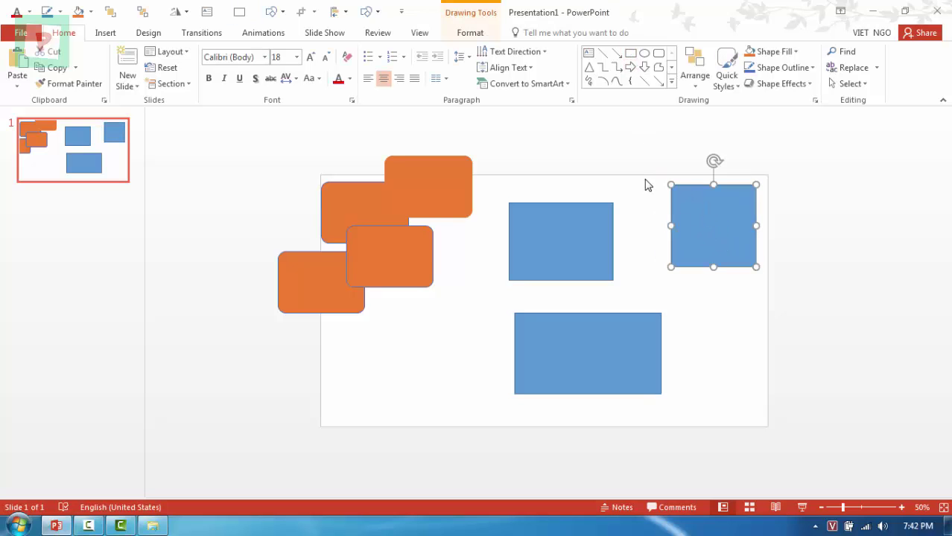
# Step: Give the new rectangle a Fade animation and shift it slightly up-left
pyautogui.click(262, 35)
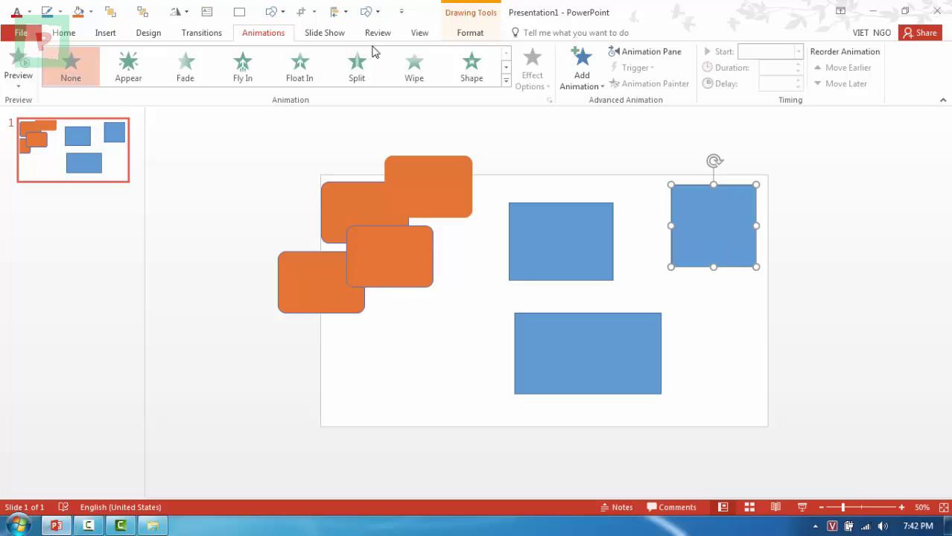
pyautogui.click(579, 68)
pyautogui.click(656, 131)
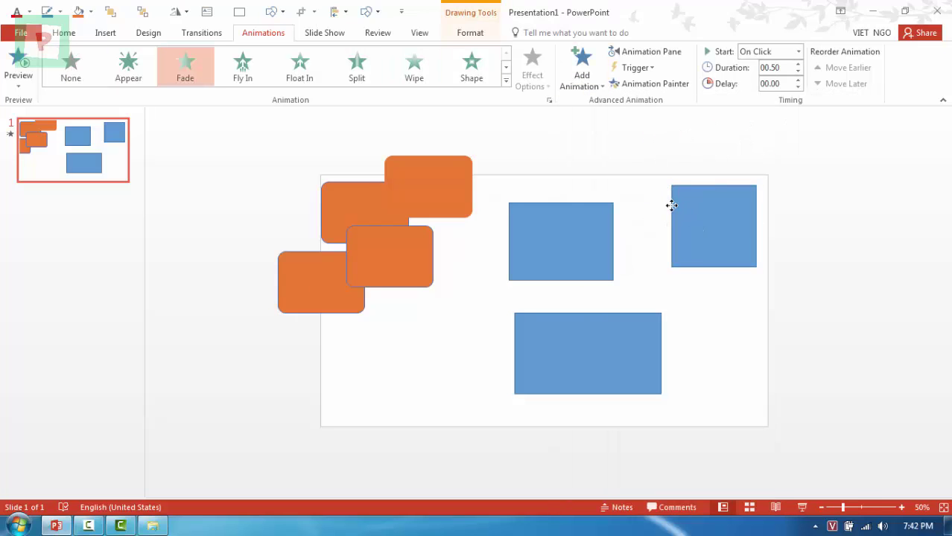
pyautogui.moveTo(671, 206); pyautogui.dragTo(641, 189)
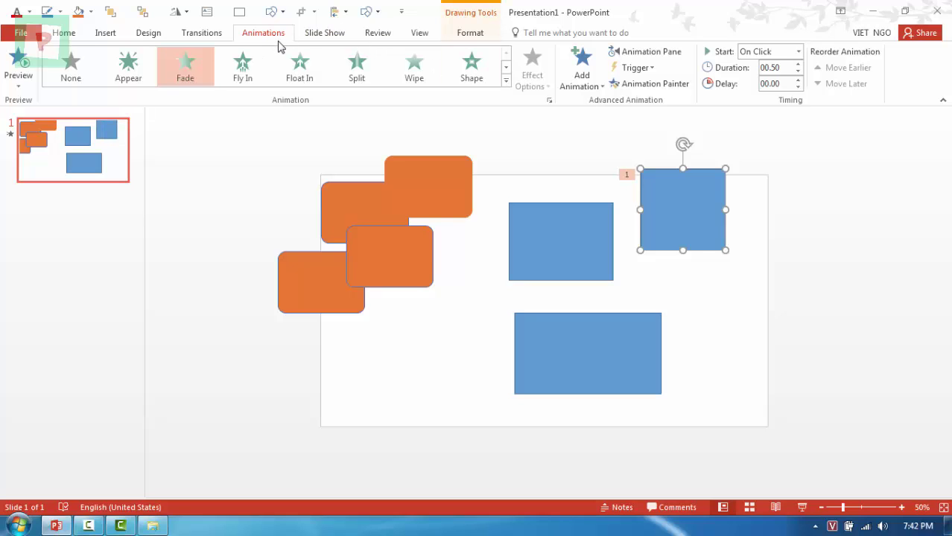
# Step: Look through Transitions, Animations, Home and Design, then deselect the blue square
pyautogui.click(224, 36)
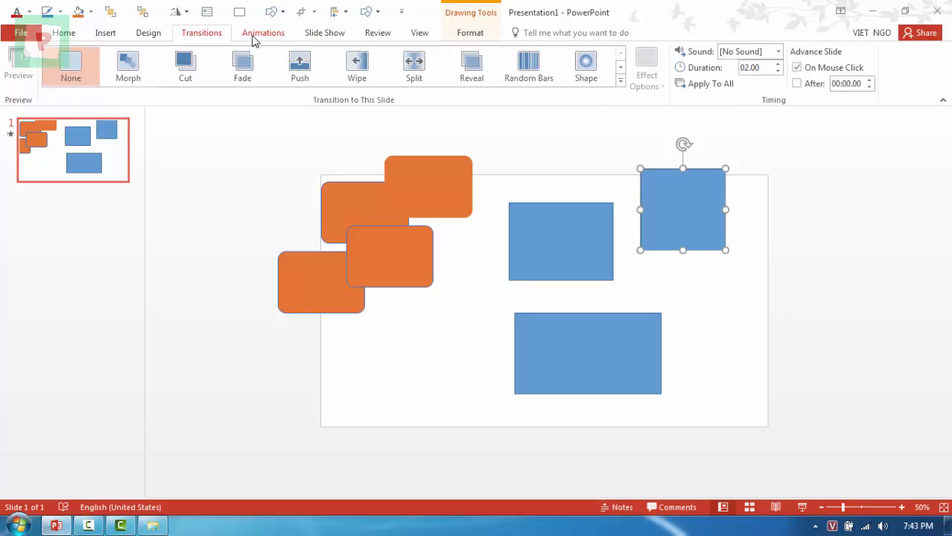
pyautogui.click(248, 35)
pyautogui.click(67, 33)
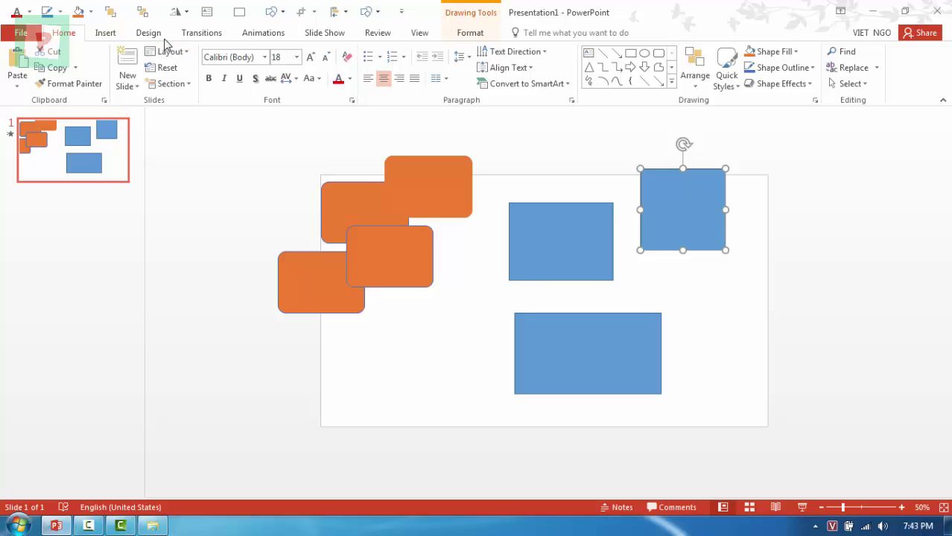
pyautogui.click(149, 33)
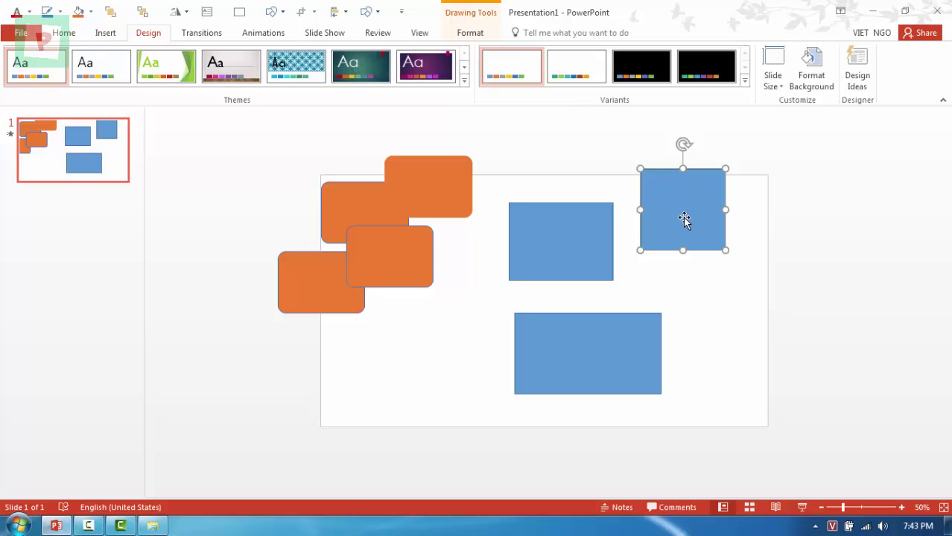
pyautogui.press('Escape')
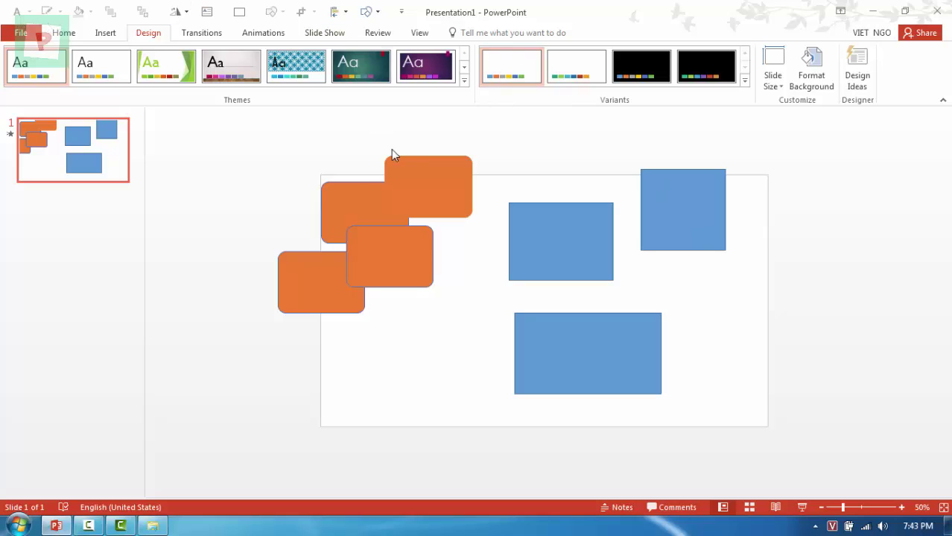
# Step: Apply Wipe to the middle rectangle, then draw a test text box reading 'fdgsdfgs sfg'
pyautogui.click(279, 36)
pyautogui.click(414, 65)
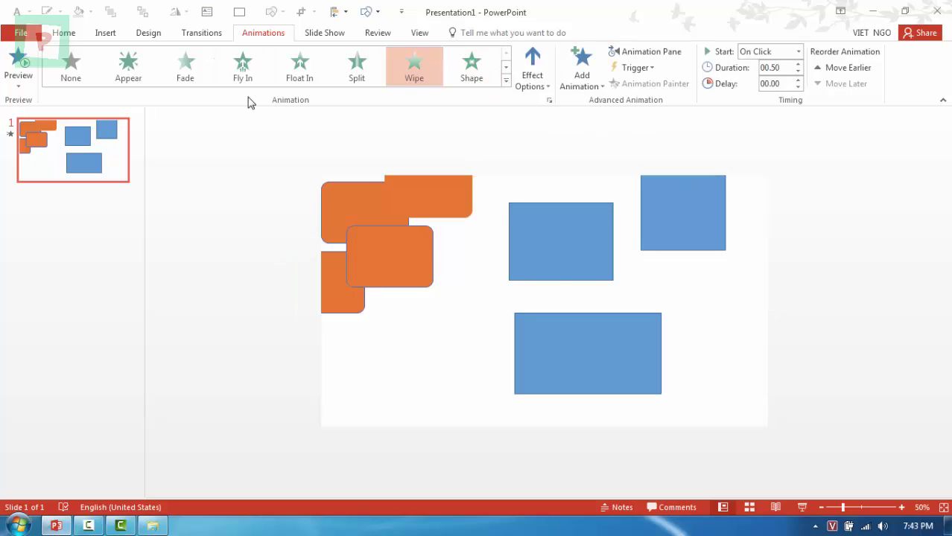
pyautogui.click(212, 11)
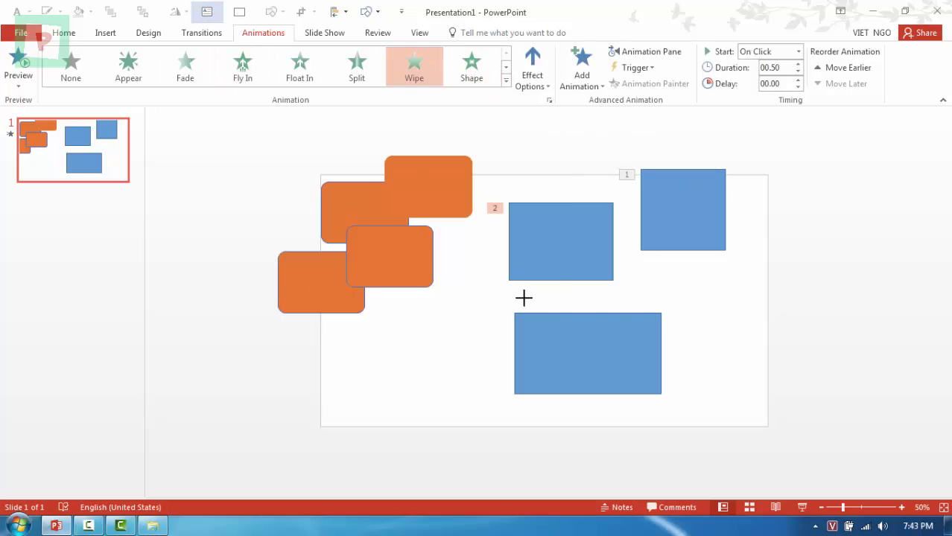
pyautogui.moveTo(503, 287)
pyautogui.mouseDown()
pyautogui.moveTo(642, 321)
pyautogui.moveTo(655, 313)
pyautogui.mouseUp()
pyautogui.write('fdgsdfgs')
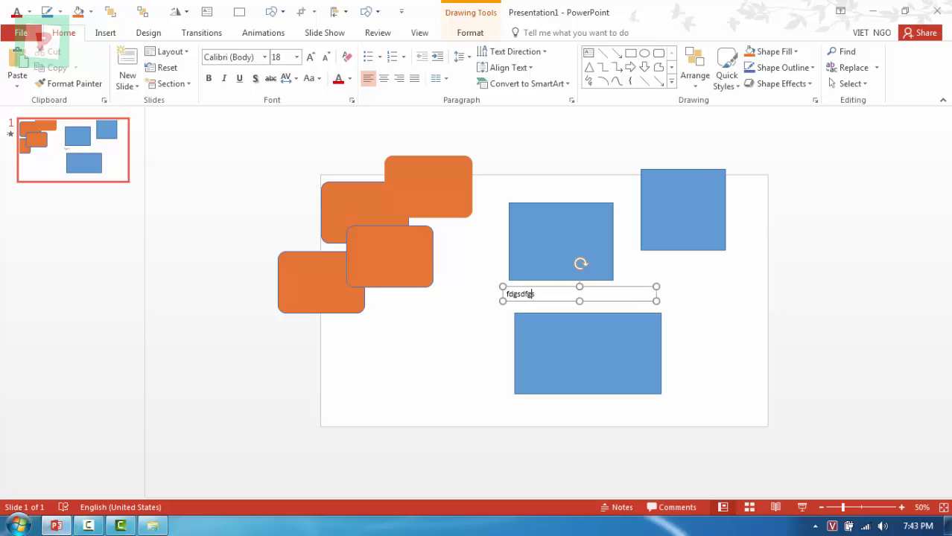
pyautogui.write(' sfg')
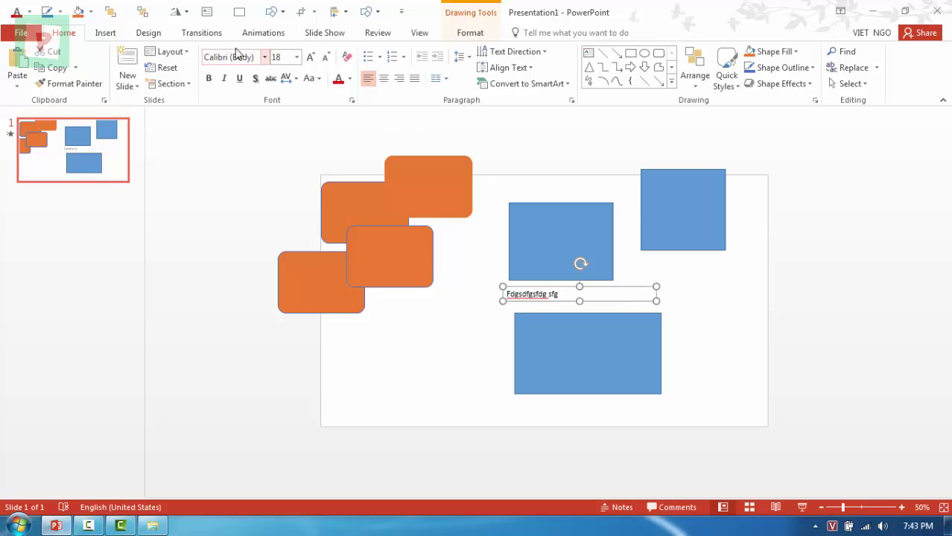
# Step: Apply the Wipe animation to the test text box, then delete it
pyautogui.click(262, 33)
pyautogui.click(514, 83)
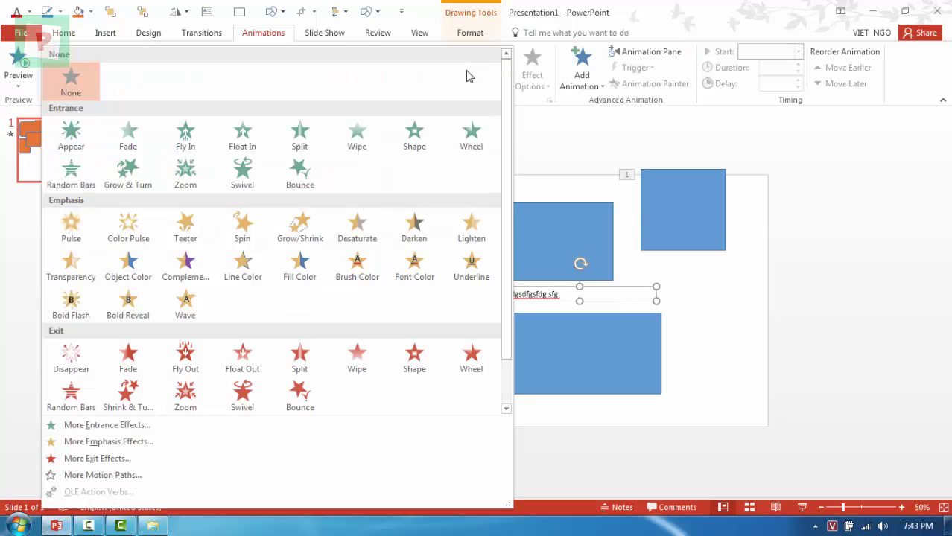
pyautogui.click(545, 128)
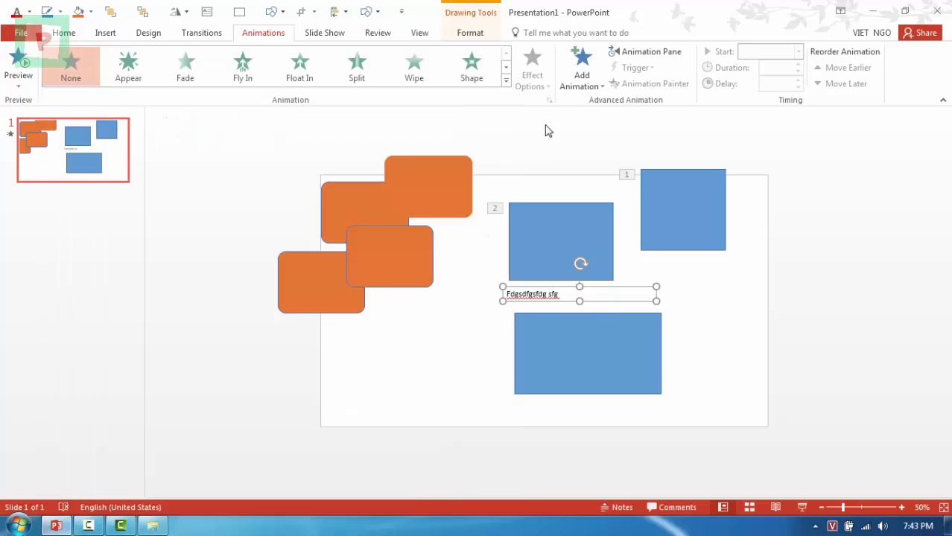
pyautogui.click(416, 68)
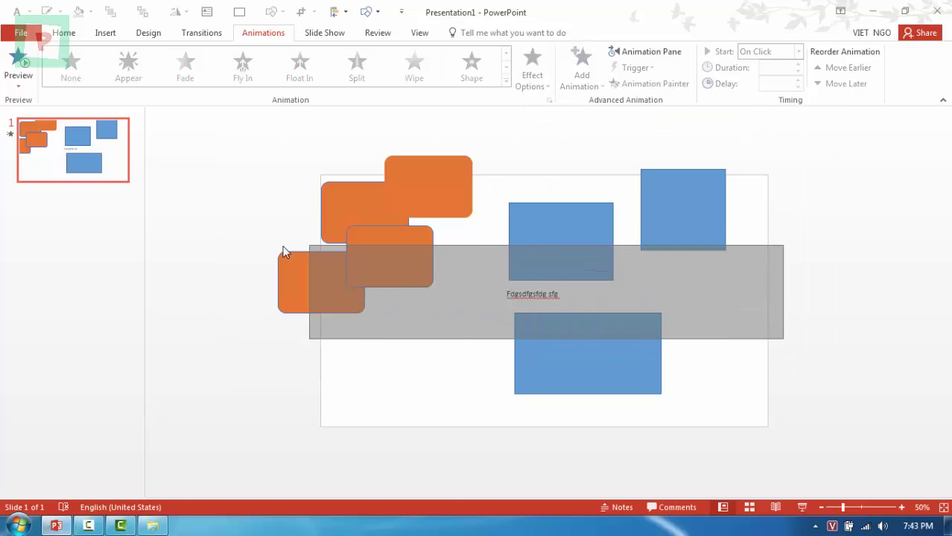
pyautogui.press('Delete')
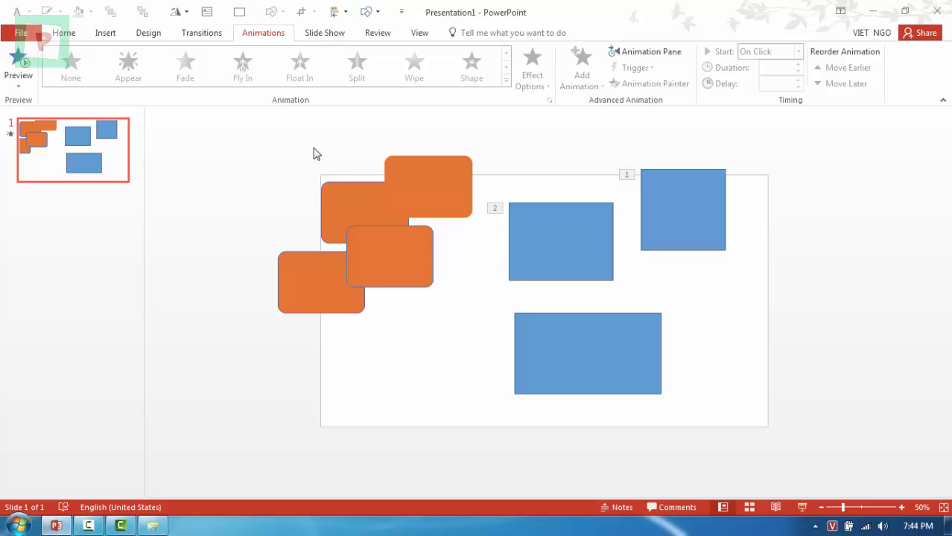
# Step: Drag the orange rounded rectangle left, clear of the top orange rectangle
pyautogui.moveTo(332, 199); pyautogui.dragTo(252, 193)
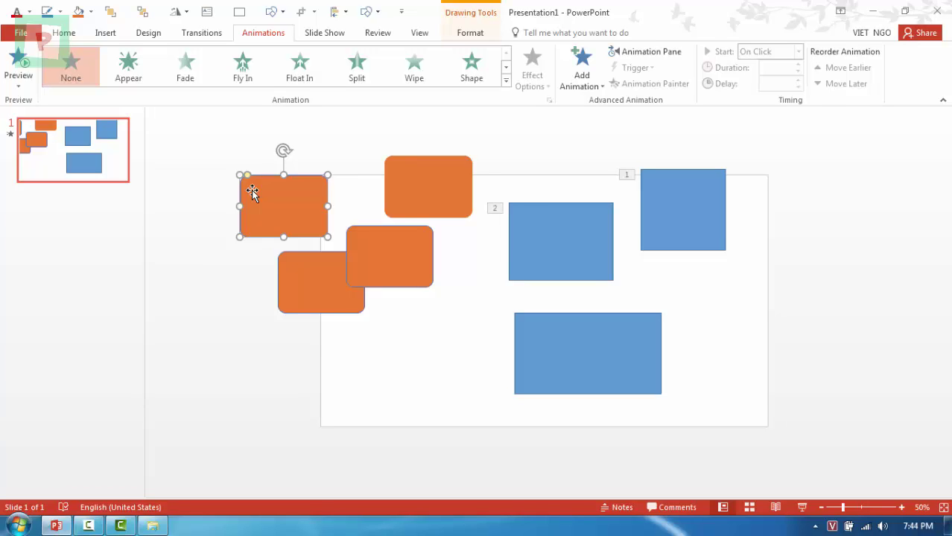
pyautogui.click(61, 33)
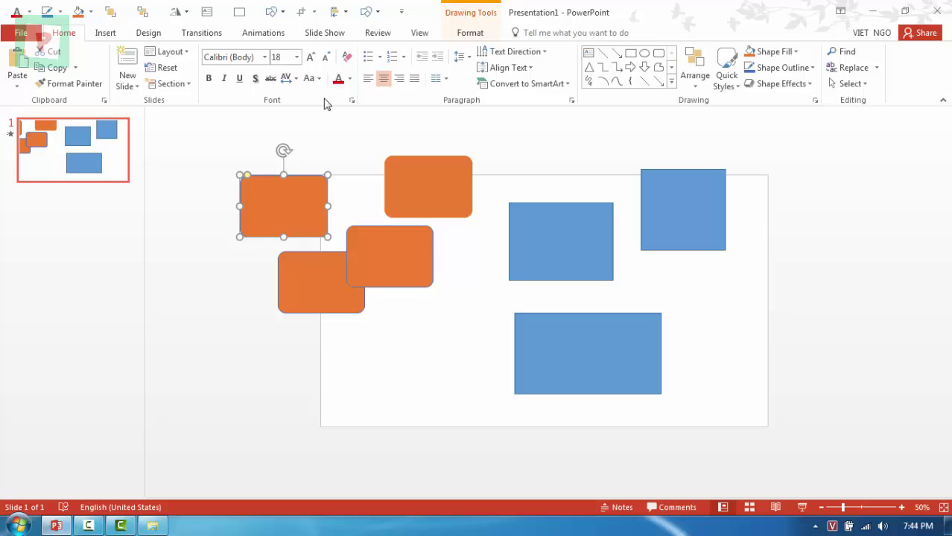
# Step: Insert three title-and-content slides after slide 1 with New Slide and Ctrl+M twice
pyautogui.click(128, 67)
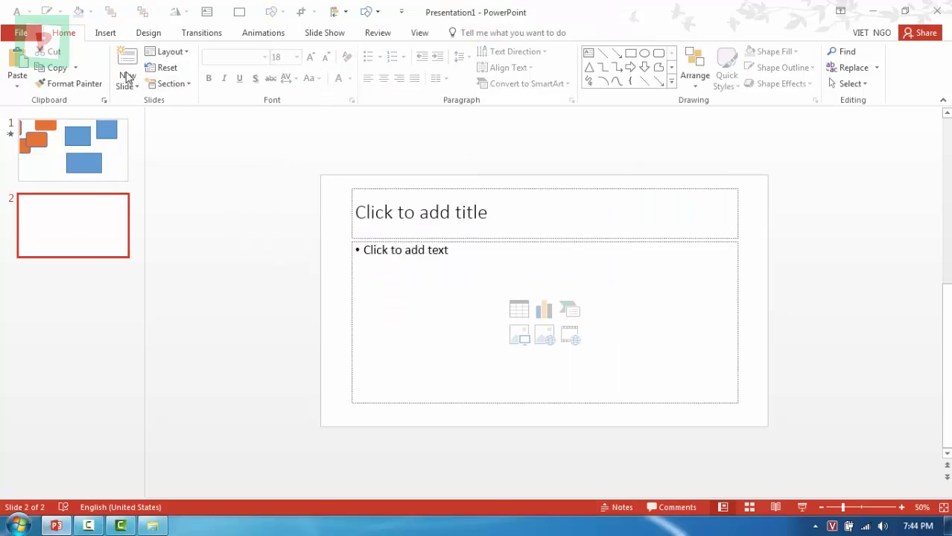
pyautogui.click(65, 152)
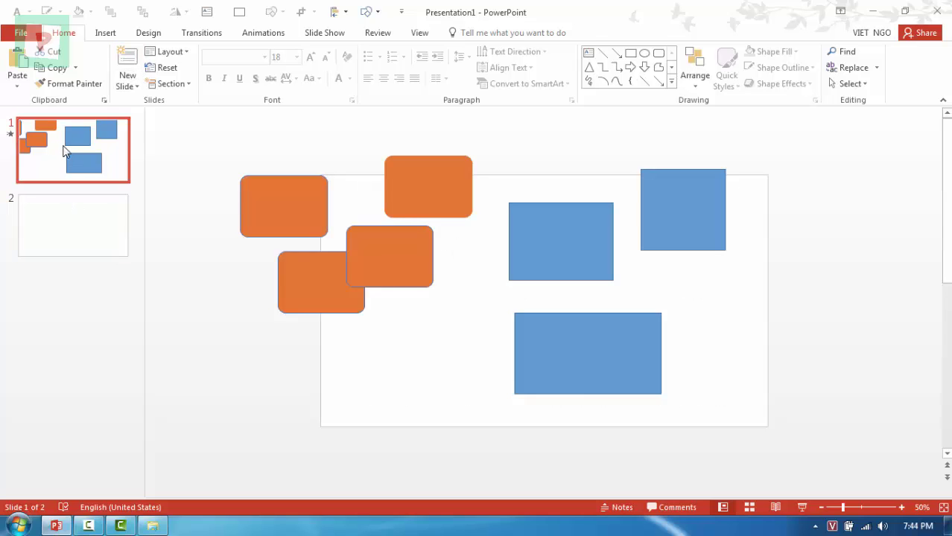
pyautogui.hotkey('ctrl', 'm')
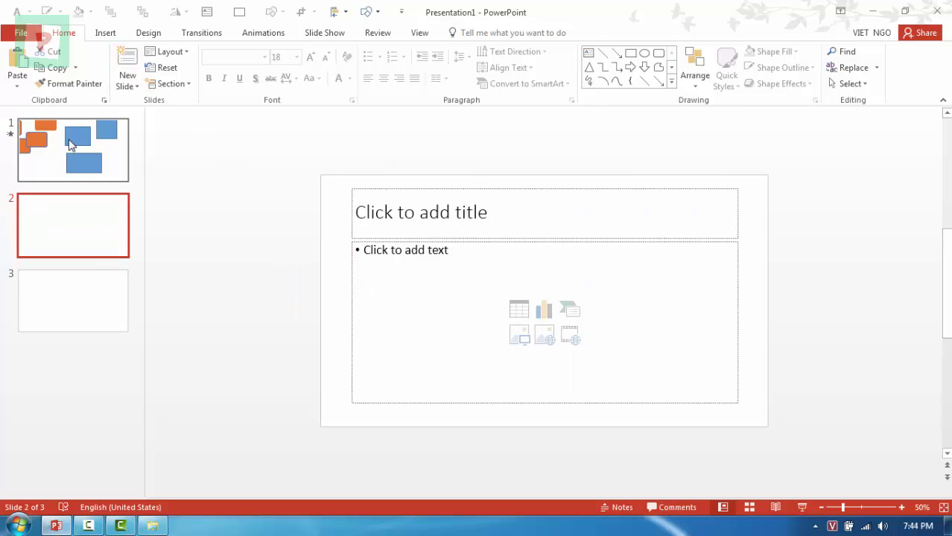
pyautogui.click(70, 124)
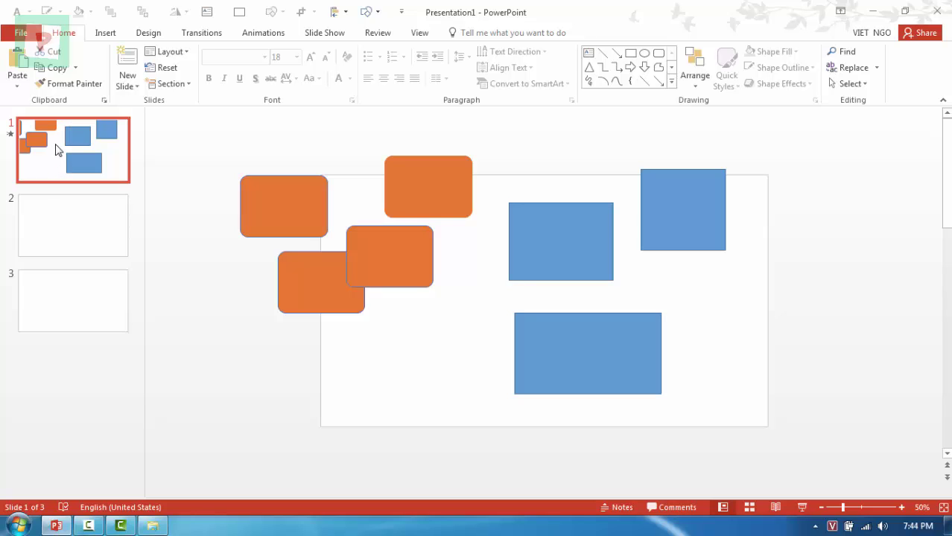
pyautogui.hotkey('ctrl', 'm')
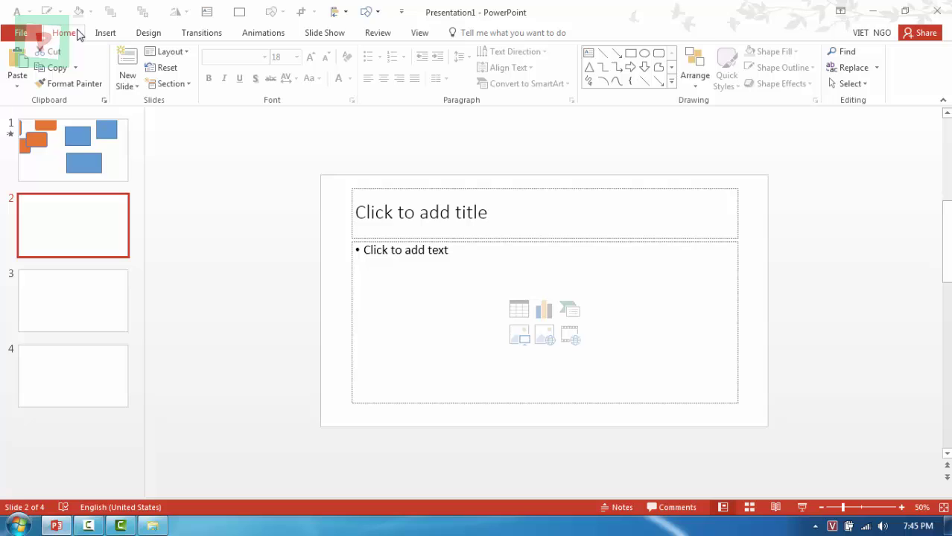
# Step: Open Options on the Customize the Ribbon page and collapse the Home entry in the main tabs list
pyautogui.rightClick(907, 76)
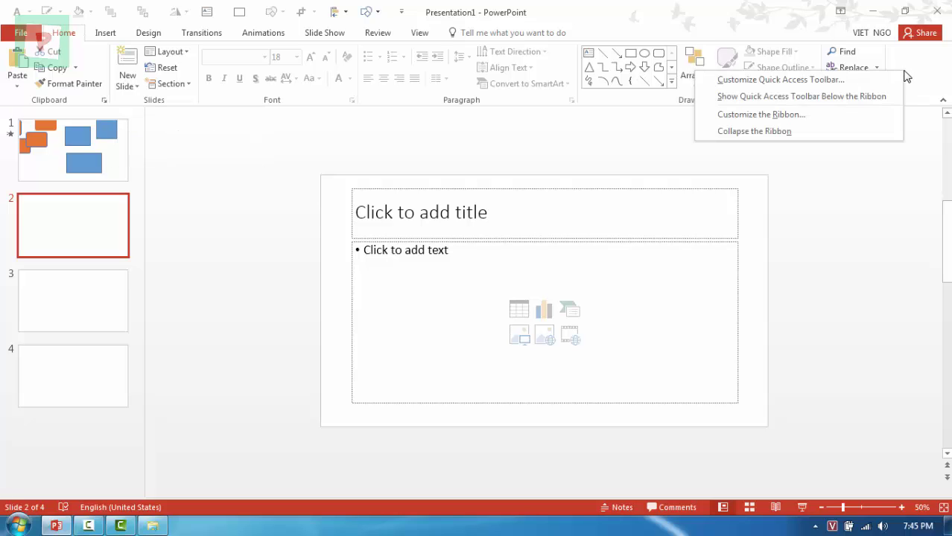
pyautogui.click(768, 117)
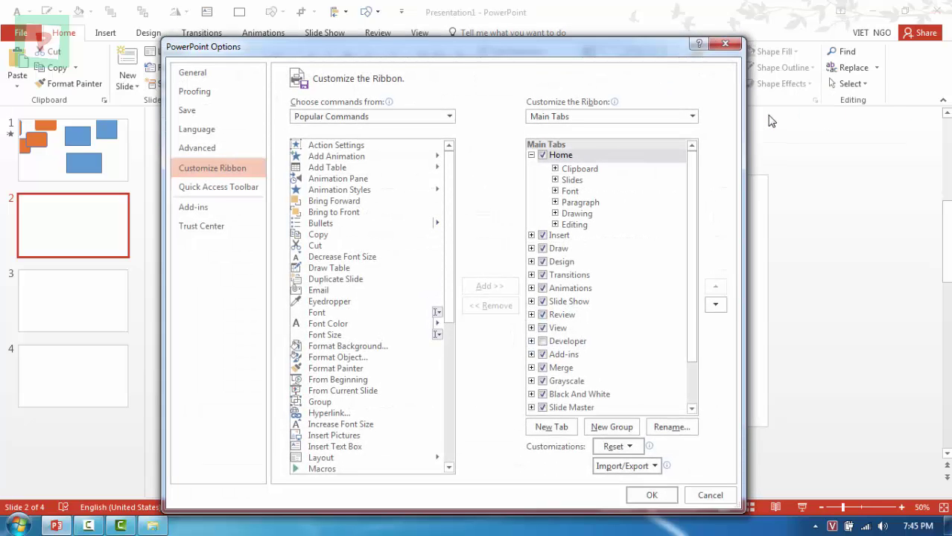
pyautogui.click(724, 43)
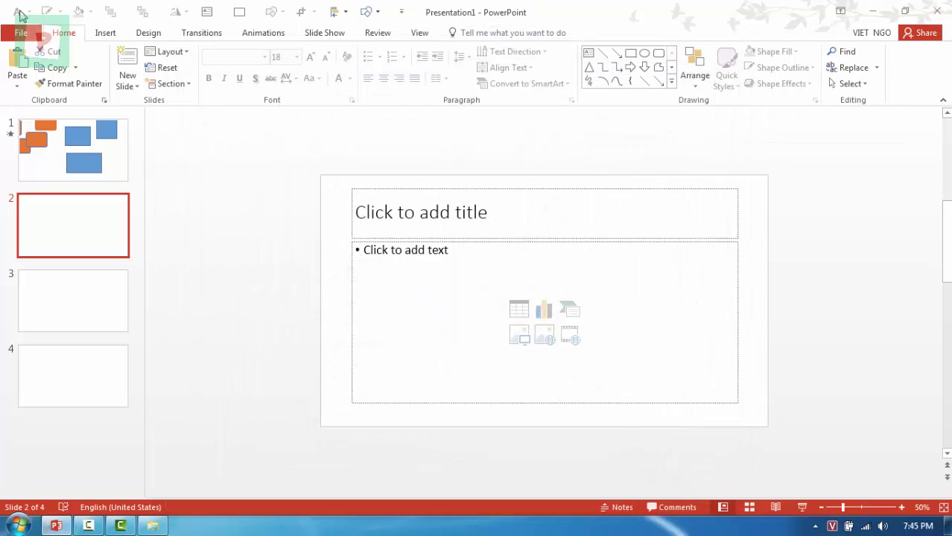
pyautogui.click(23, 36)
pyautogui.click(32, 377)
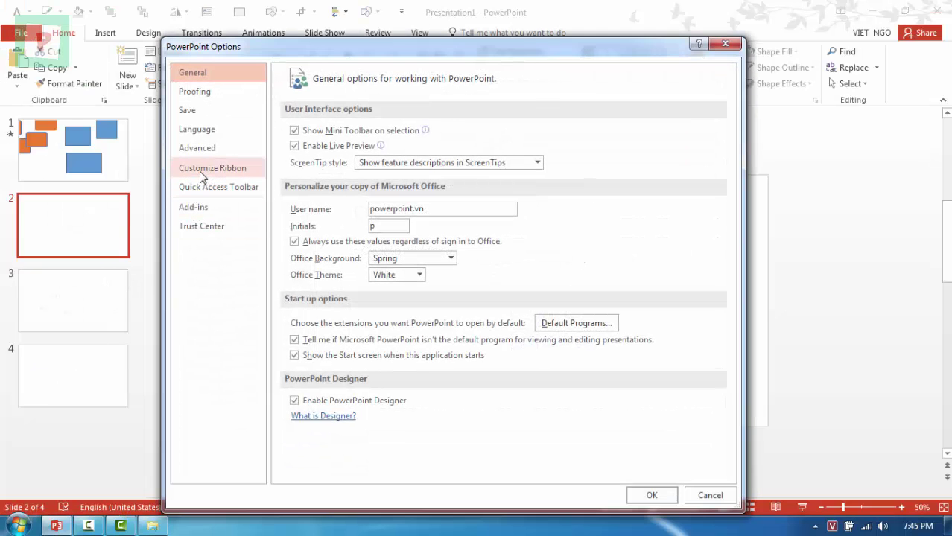
pyautogui.click(200, 171)
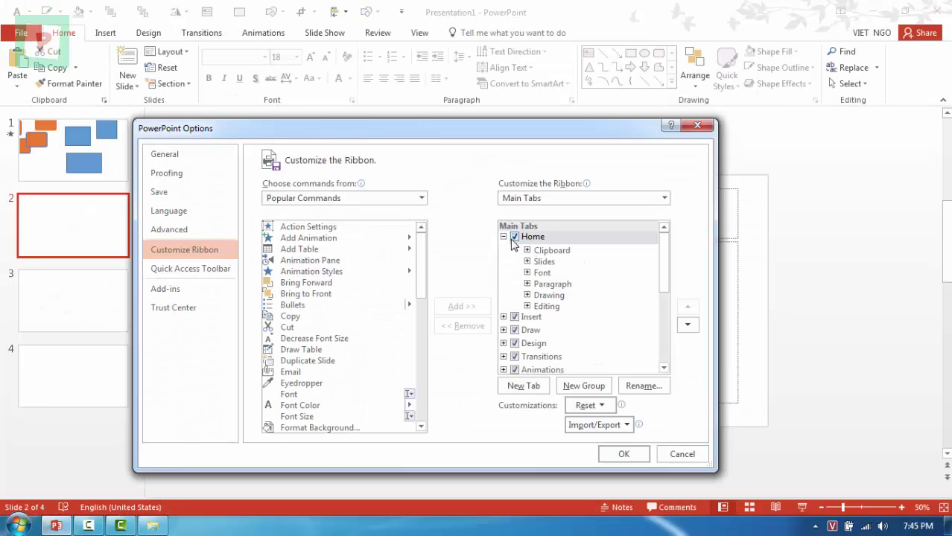
pyautogui.click(504, 237)
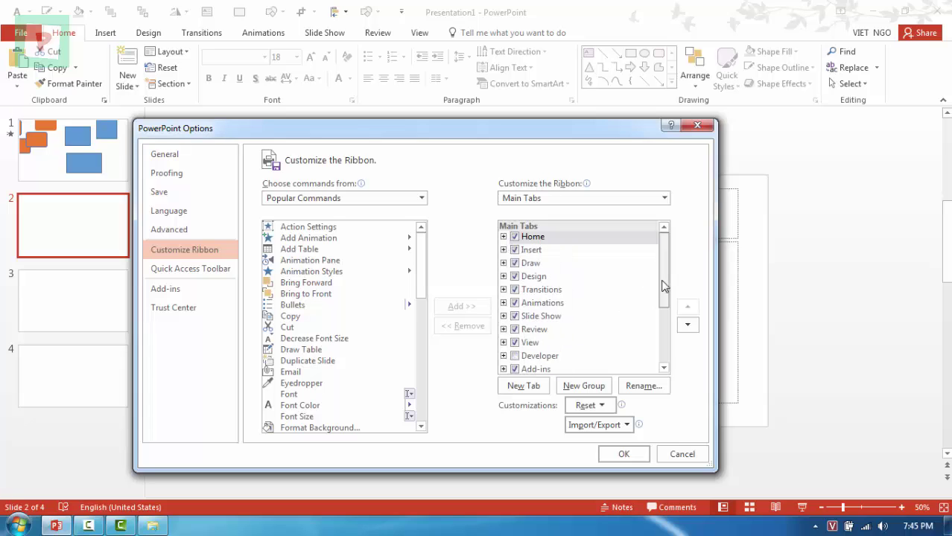
pyautogui.moveTo(663, 283)
pyautogui.mouseDown()
pyautogui.moveTo(665, 350)
pyautogui.moveTo(658, 251)
pyautogui.mouseUp()
# Step: Add a New Tab (Custom) with a New Group right after Home, and select the new tab
pyautogui.click(544, 238)
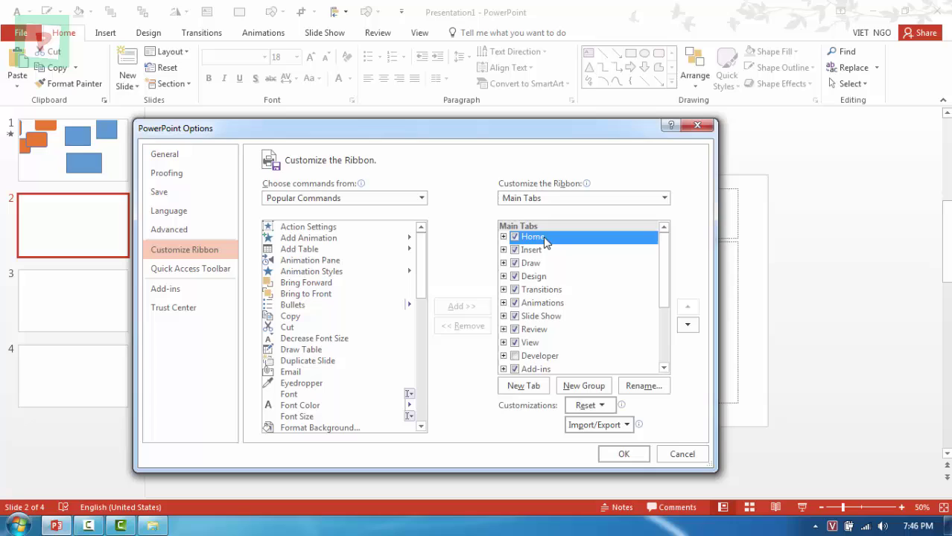
pyautogui.click(524, 386)
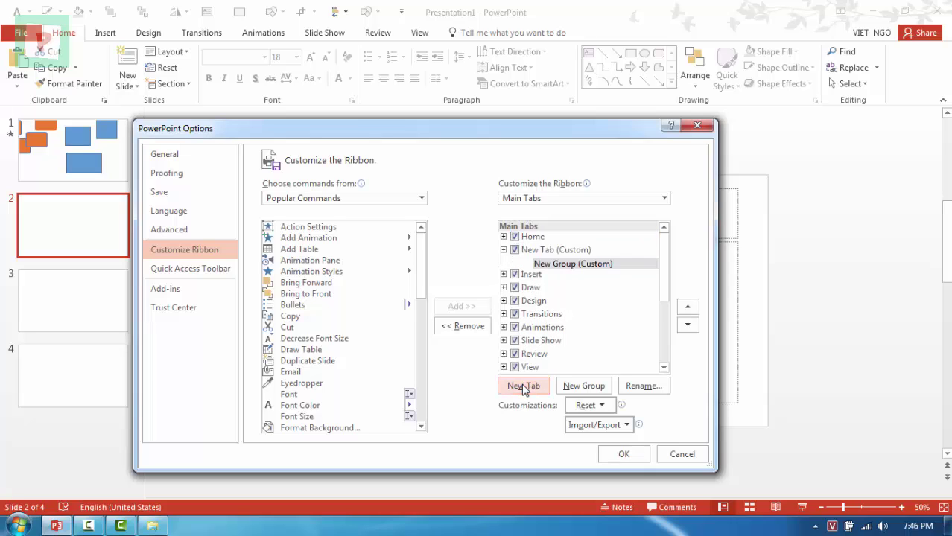
pyautogui.click(555, 264)
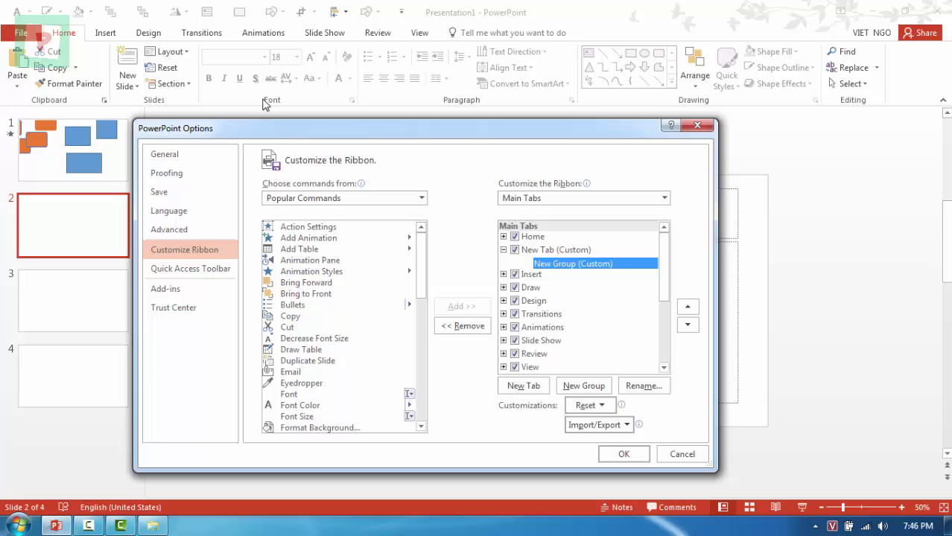
pyautogui.press('Up')
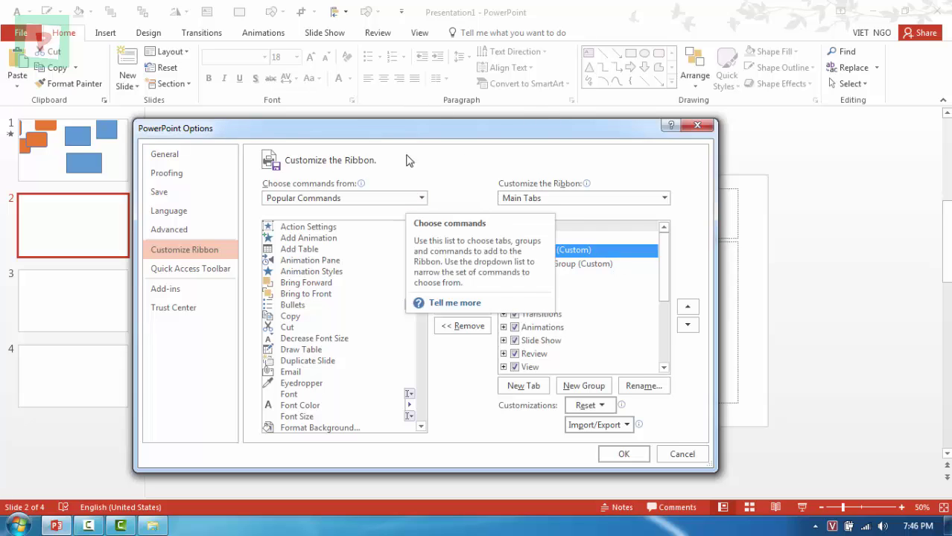
# Step: Set 'Choose commands from' to All Commands, scroll the list, then reopen the source dropdown
pyautogui.moveTo(404, 132); pyautogui.dragTo(404, 123)
pyautogui.click(421, 190)
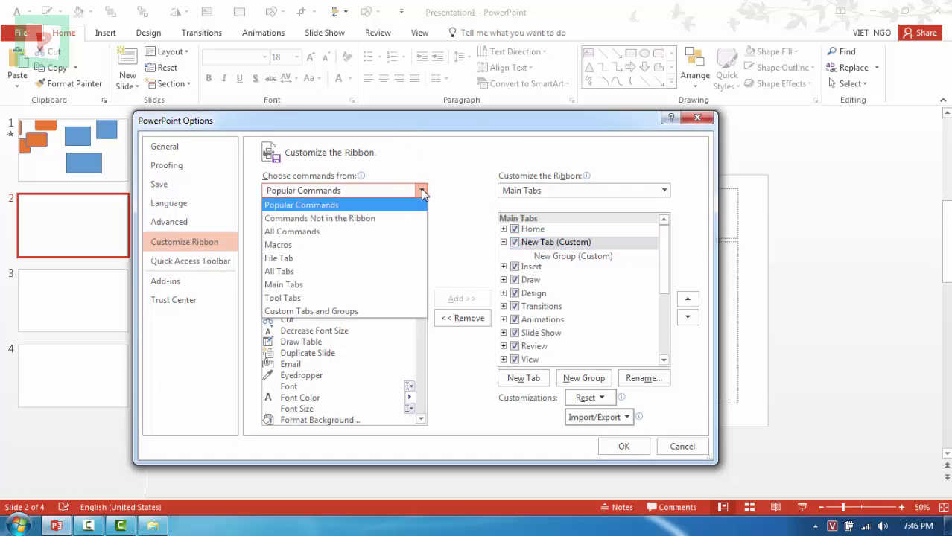
pyautogui.click(305, 228)
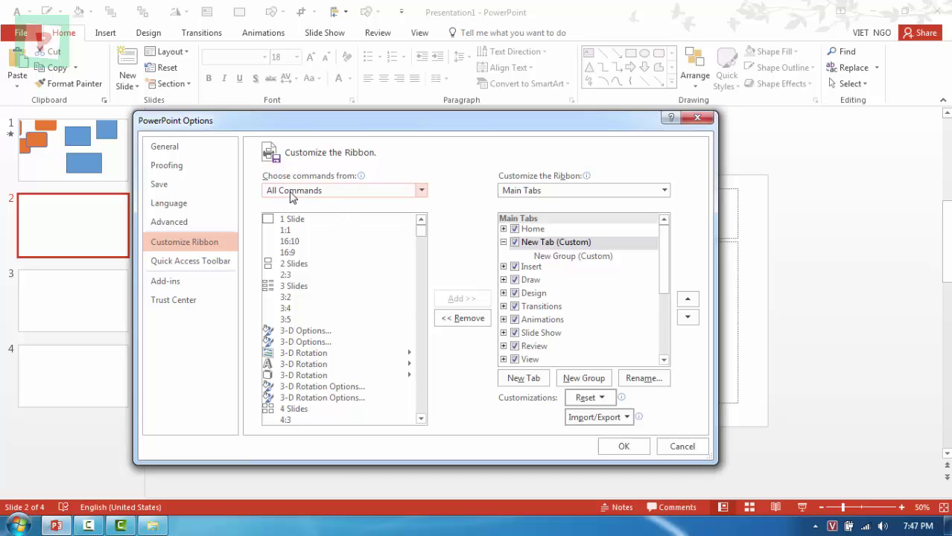
pyautogui.moveTo(421, 224); pyautogui.dragTo(425, 268)
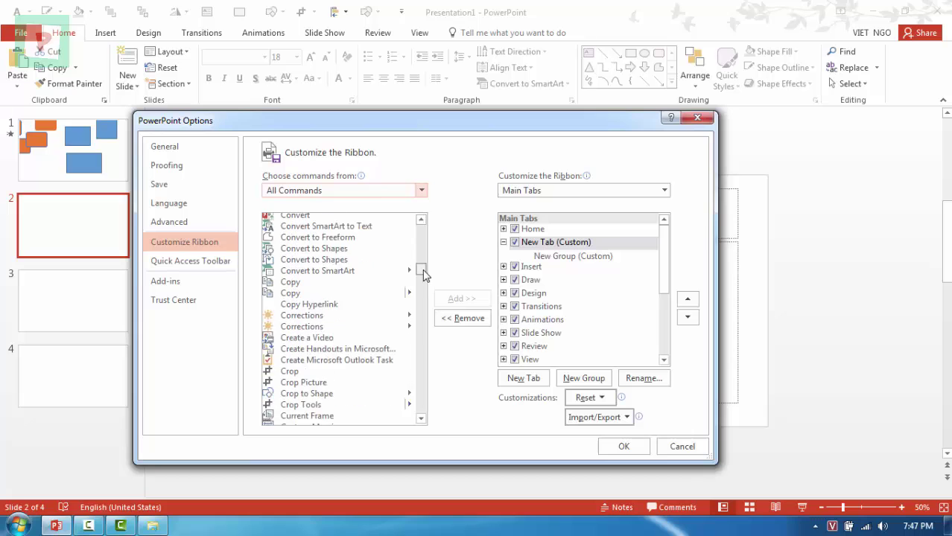
pyautogui.moveTo(425, 268); pyautogui.dragTo(425, 236)
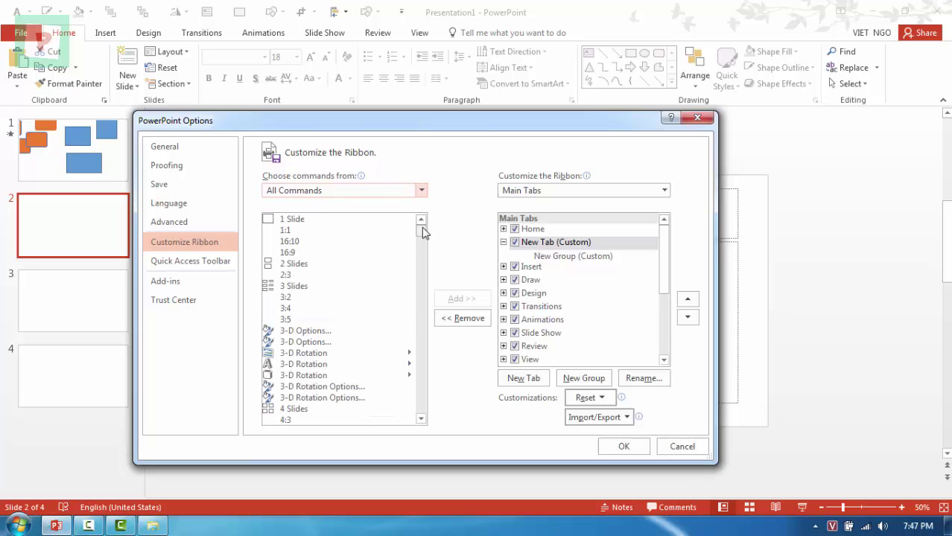
pyautogui.click(420, 190)
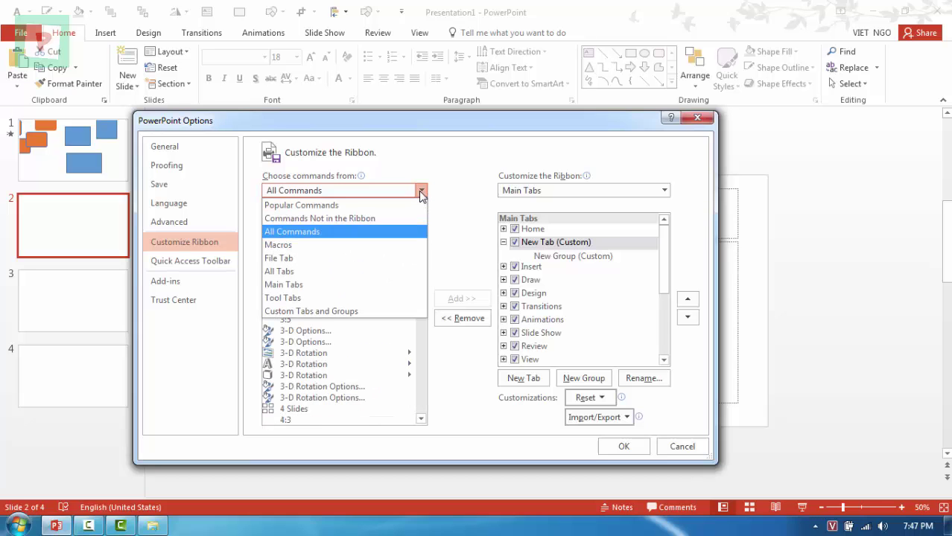
# Step: Switch the command source to All Tabs and add Home's Font group to New Group (Custom)
pyautogui.click(303, 273)
pyautogui.moveTo(420, 245)
pyautogui.mouseDown()
pyautogui.moveTo(415, 383)
pyautogui.moveTo(415, 238)
pyautogui.moveTo(418, 366)
pyautogui.moveTo(404, 241)
pyautogui.mouseUp()
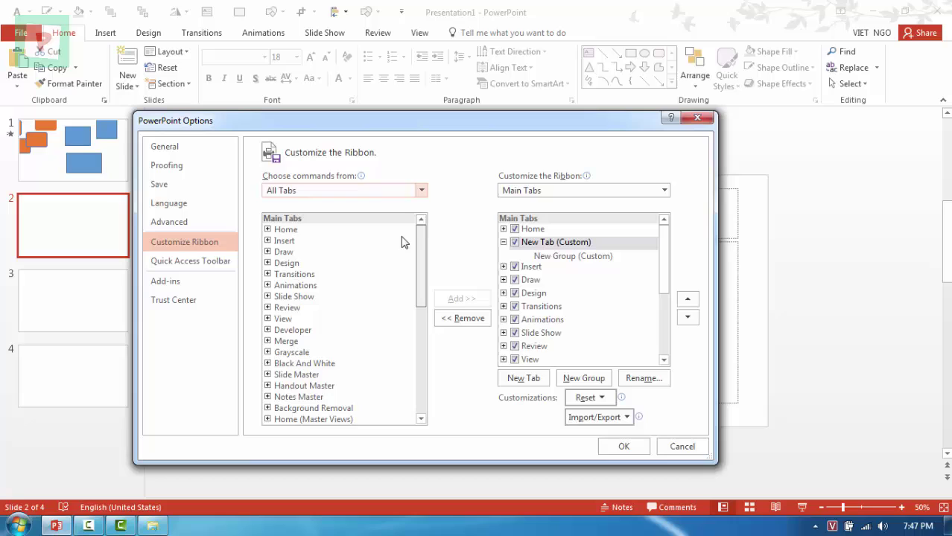
pyautogui.click(296, 233)
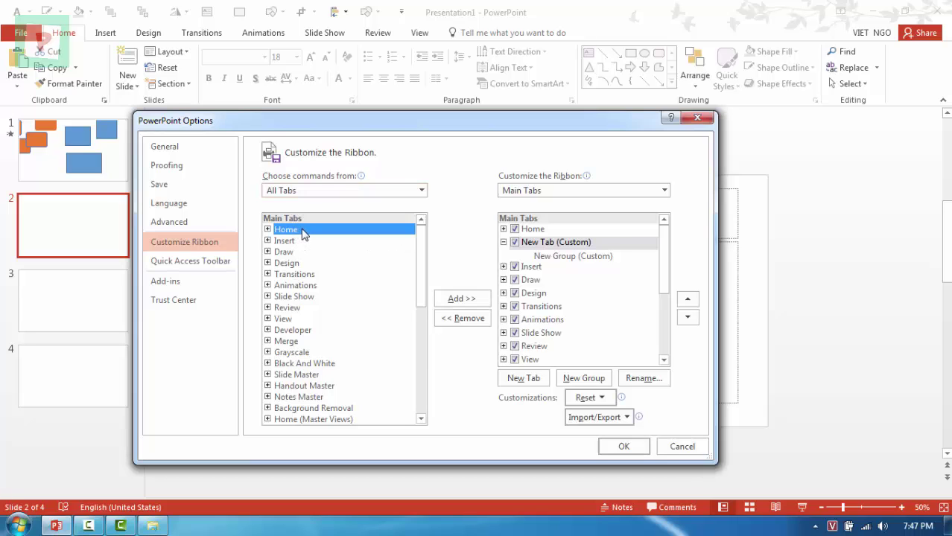
pyautogui.click(541, 257)
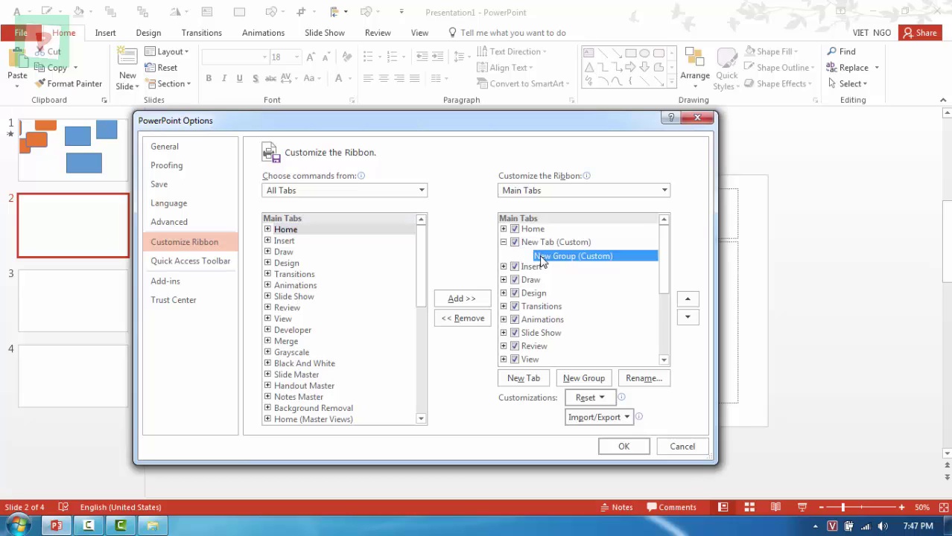
pyautogui.click(268, 230)
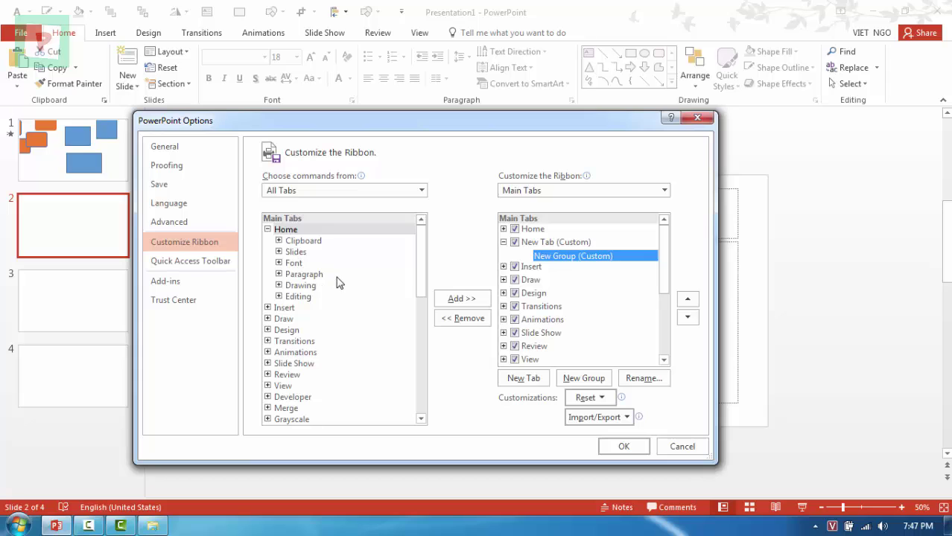
pyautogui.click(279, 263)
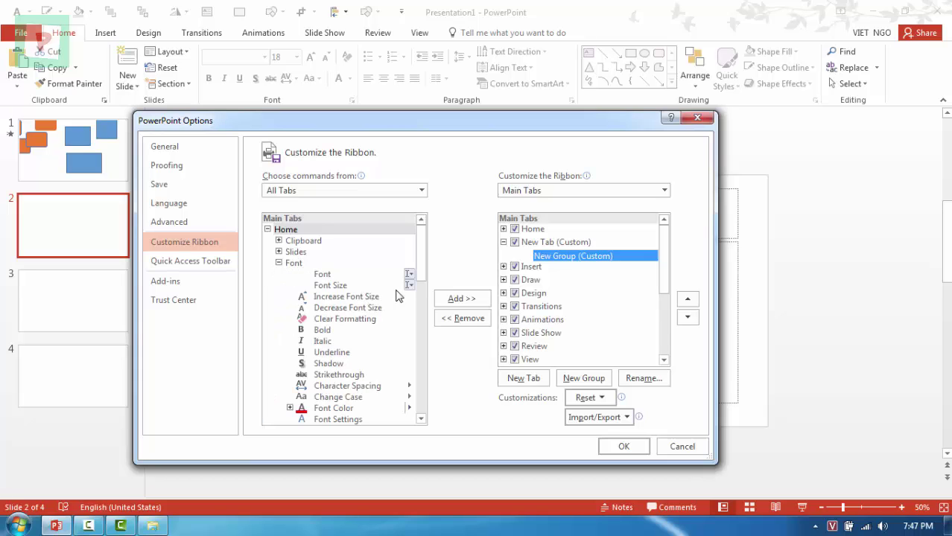
pyautogui.scroll(-1, 406, 264)
pyautogui.click(294, 232)
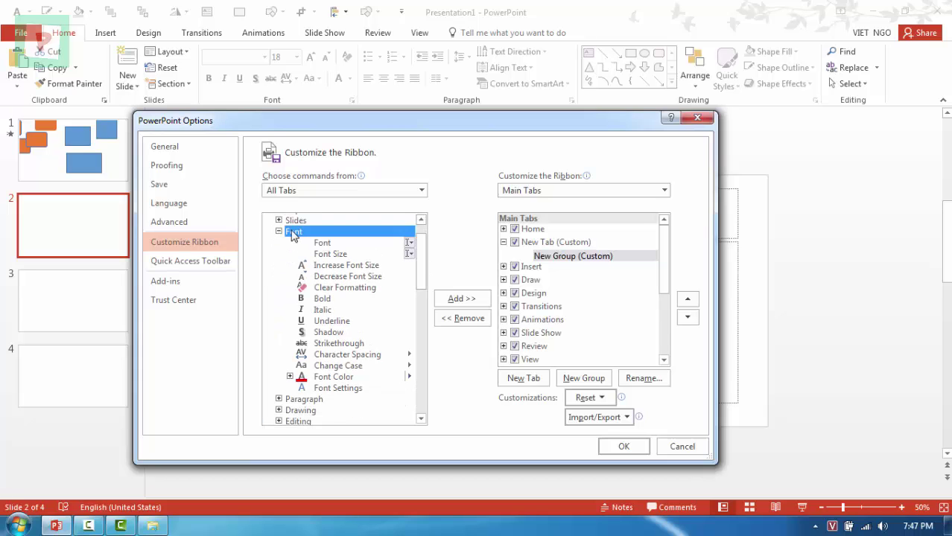
pyautogui.click(470, 306)
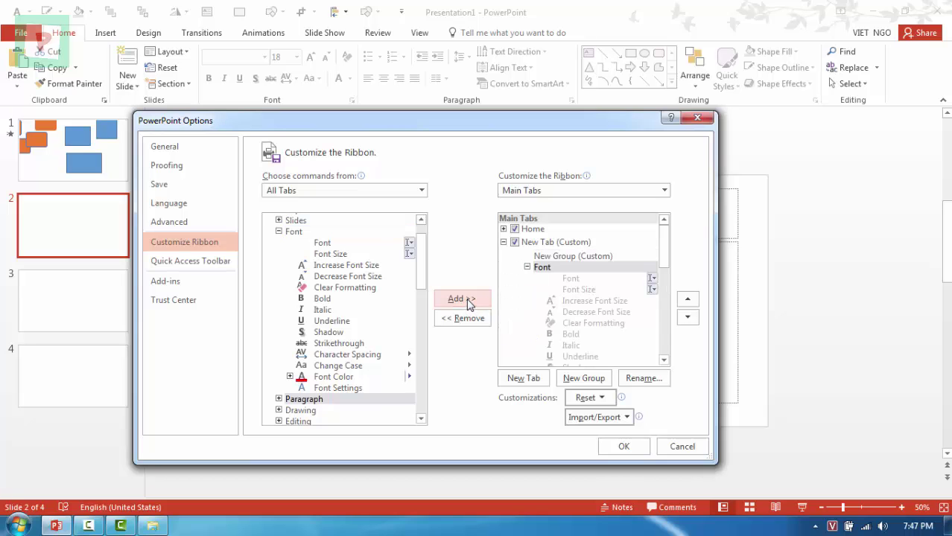
# Step: Expand the added Font group and review its commands down to Underline
pyautogui.doubleClick(538, 266)
pyautogui.doubleClick(532, 266)
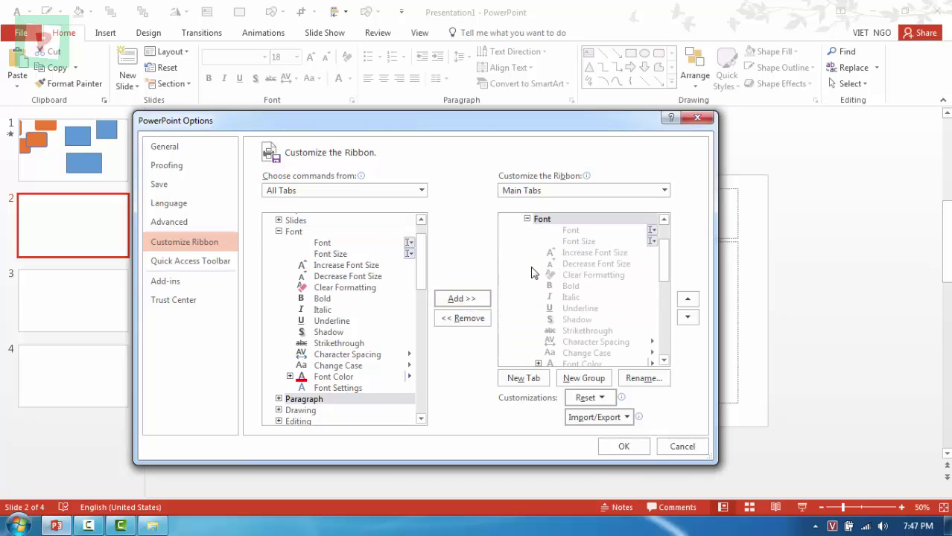
pyautogui.moveTo(663, 268); pyautogui.dragTo(662, 256)
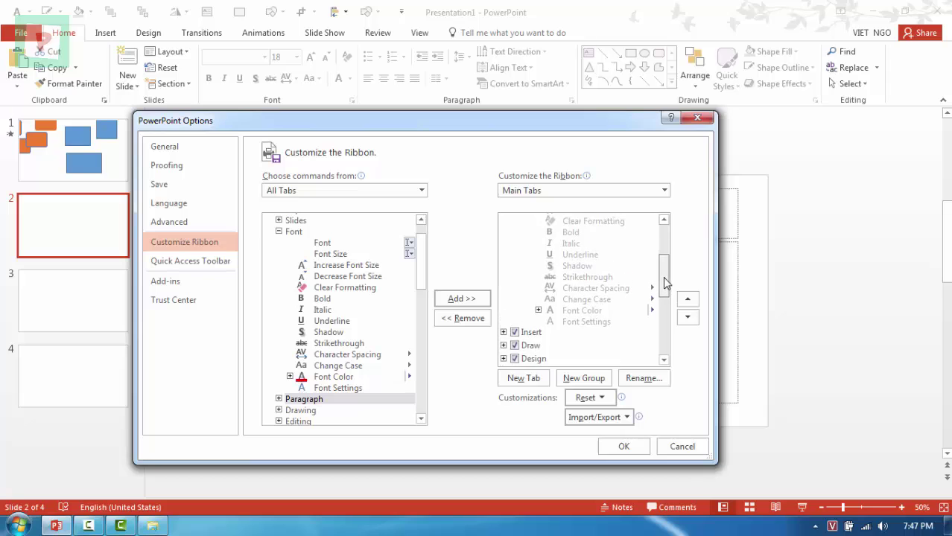
pyautogui.click(646, 274)
pyautogui.press('Down')
pyautogui.press('Down')
pyautogui.press('Down')
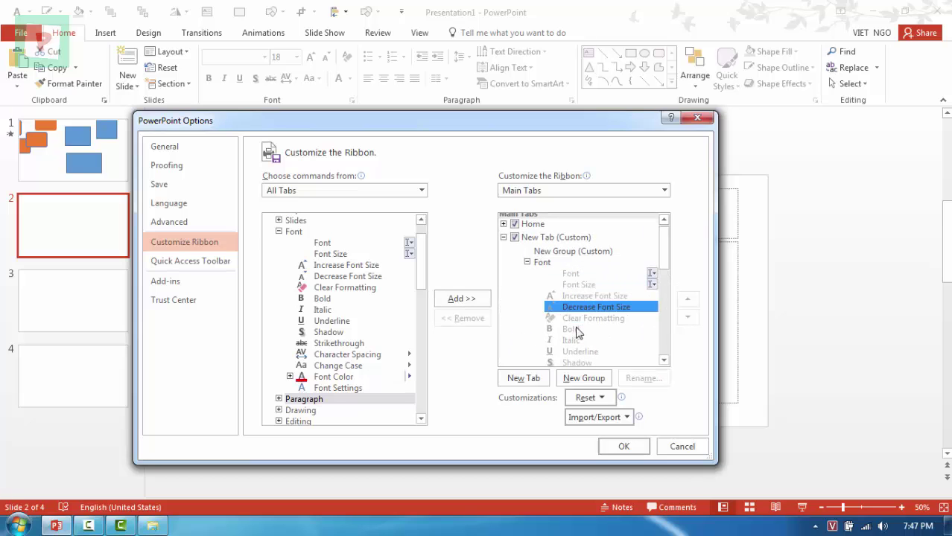
pyautogui.press('Down')
pyautogui.press('Down')
pyautogui.scroll(-2, 645, 283)
pyautogui.click(584, 310)
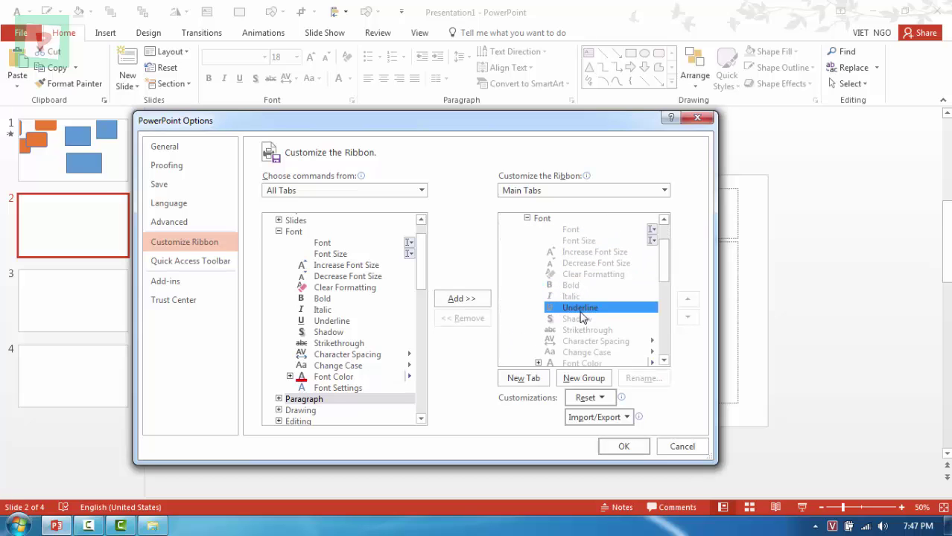
pyautogui.scroll(-2, 582, 318)
pyautogui.scroll(2, 582, 318)
pyautogui.scroll(2, 584, 302)
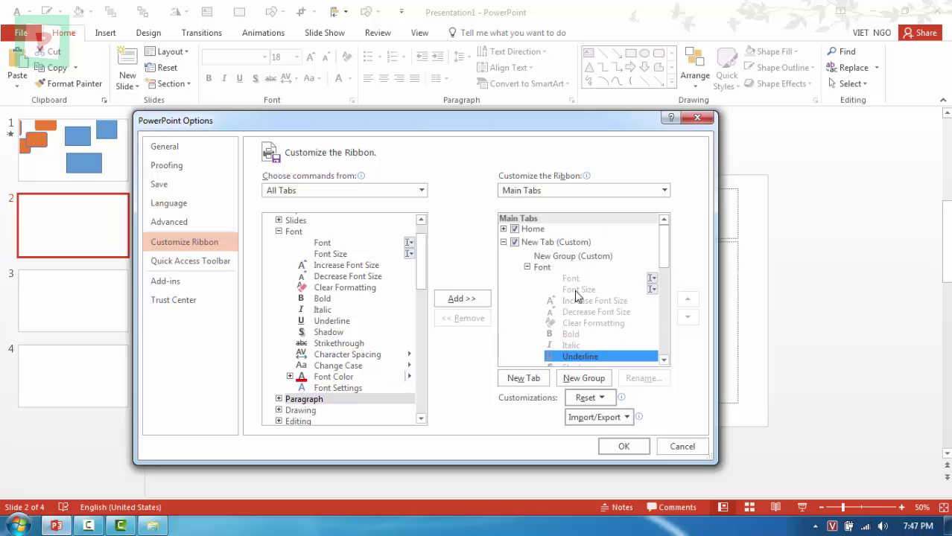
# Step: Compare the source Font group with the added commands, such as Increase Font Size
pyautogui.click(279, 232)
pyautogui.click(279, 232)
pyautogui.scroll(-3, 665, 252)
pyautogui.scroll(2, 666, 252)
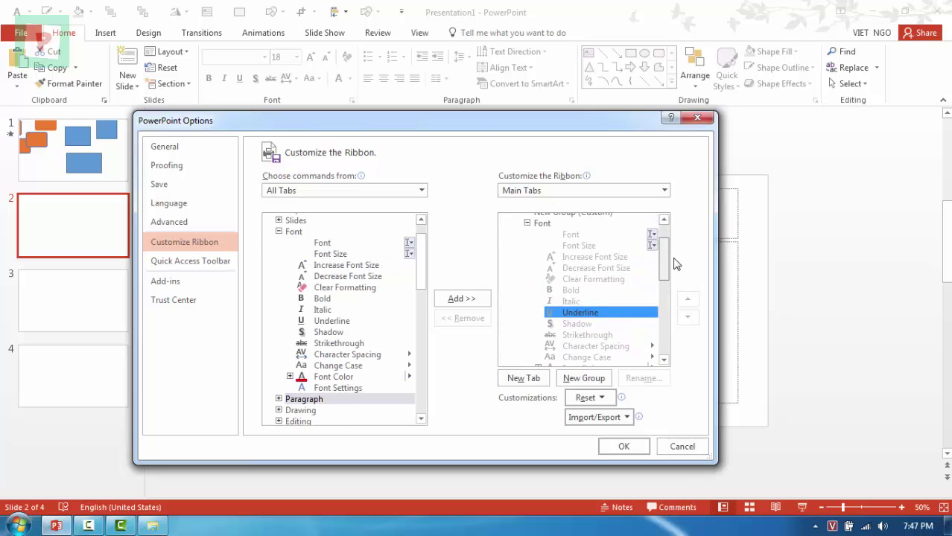
pyautogui.scroll(2, 665, 252)
pyautogui.click(564, 265)
pyautogui.moveTo(564, 252)
pyautogui.mouseDown()
pyautogui.moveTo(568, 332)
pyautogui.moveTo(511, 301)
pyautogui.mouseUp()
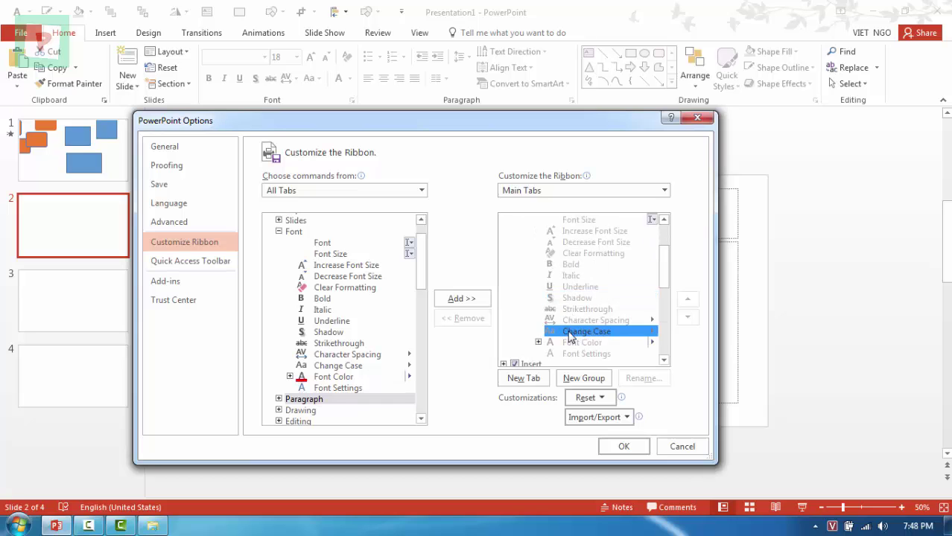
# Step: Add Home's Paragraph group to the custom group and apply the ribbon changes with OK
pyautogui.click(278, 232)
pyautogui.click(278, 243)
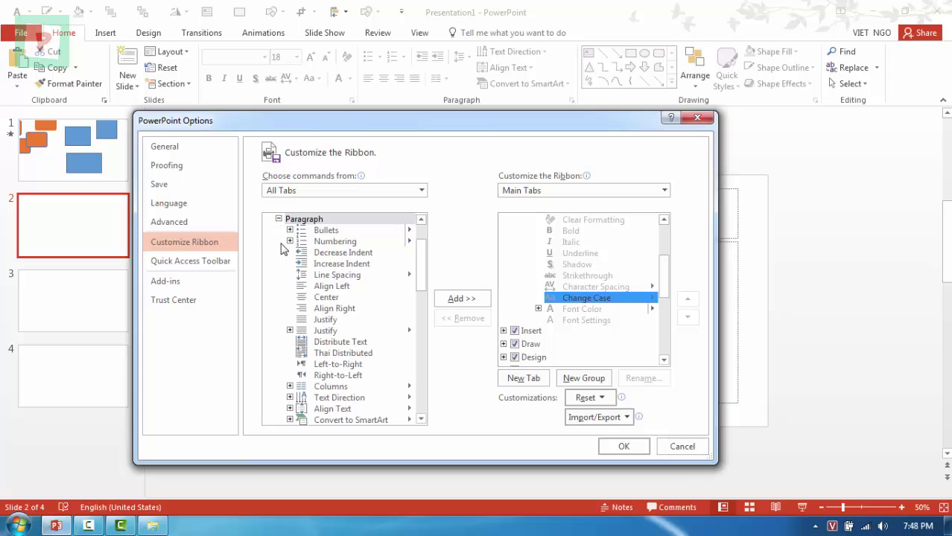
pyautogui.click(279, 219)
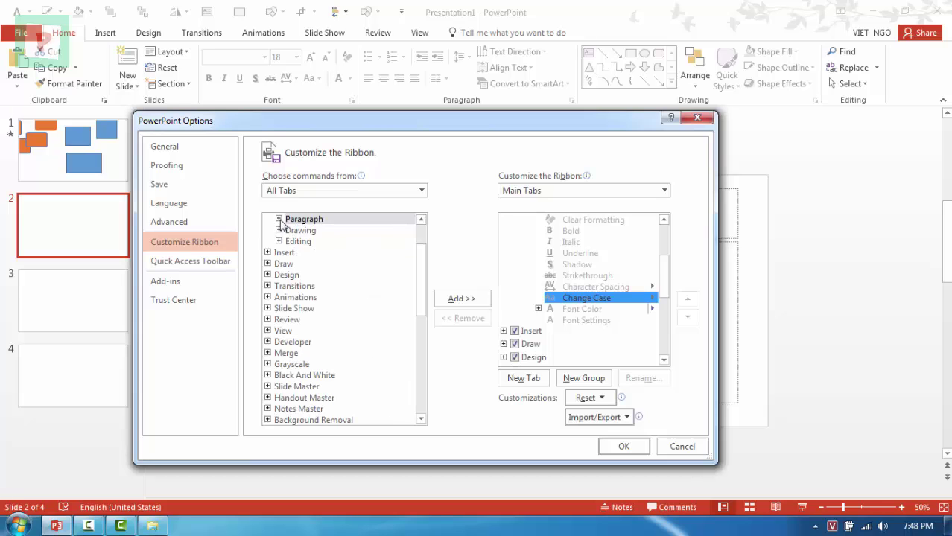
pyautogui.moveTo(667, 294); pyautogui.dragTo(668, 259)
pyautogui.click(462, 298)
pyautogui.click(528, 253)
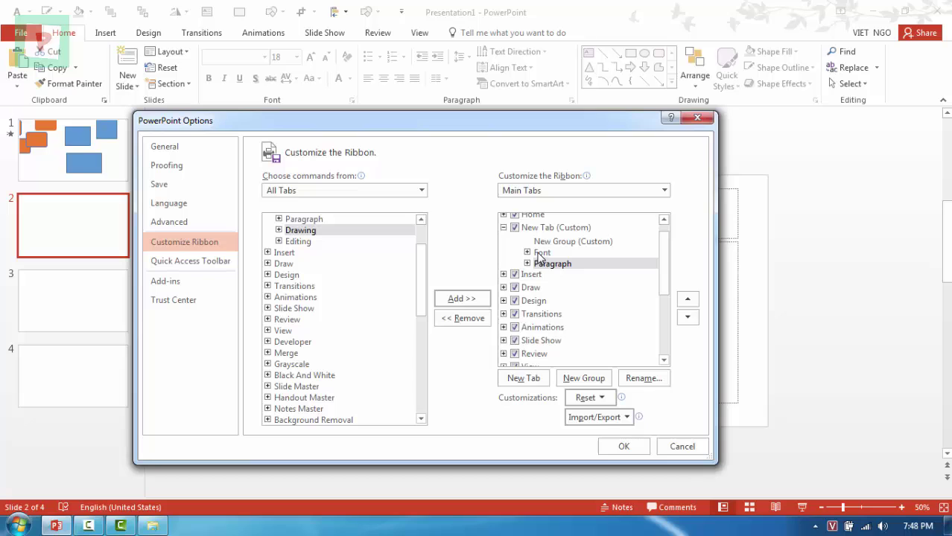
pyautogui.click(615, 447)
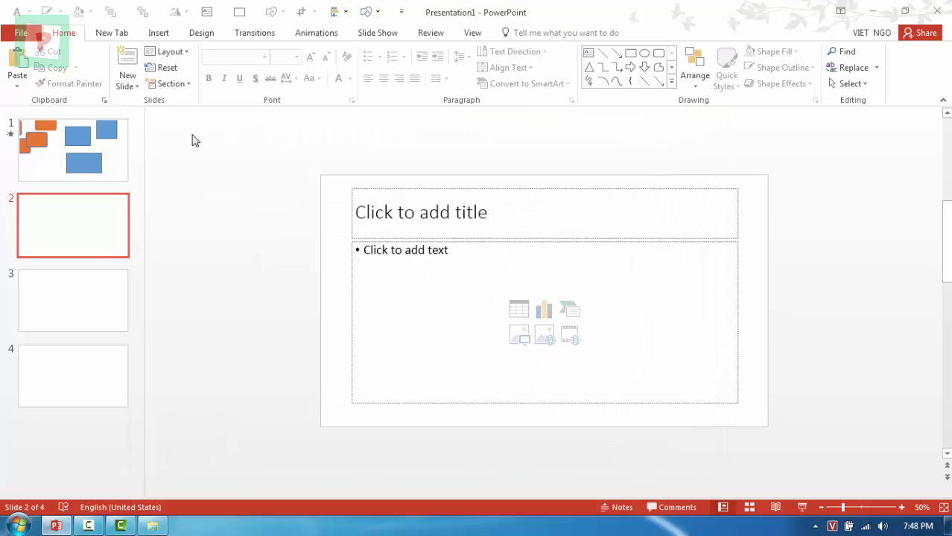
# Step: On the custom New Tab, test Increase and Decrease Font Size on slide 2's title
pyautogui.click(110, 36)
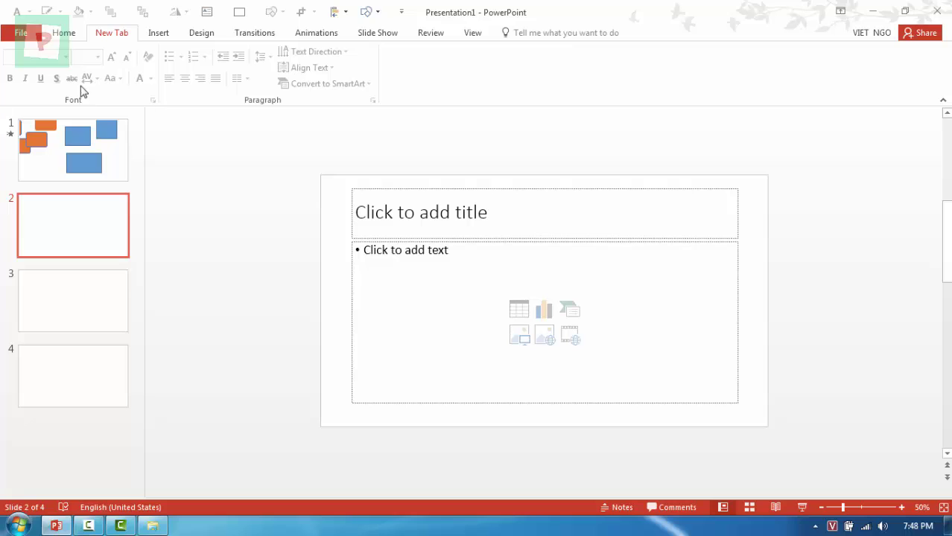
pyautogui.click(439, 214)
pyautogui.click(399, 190)
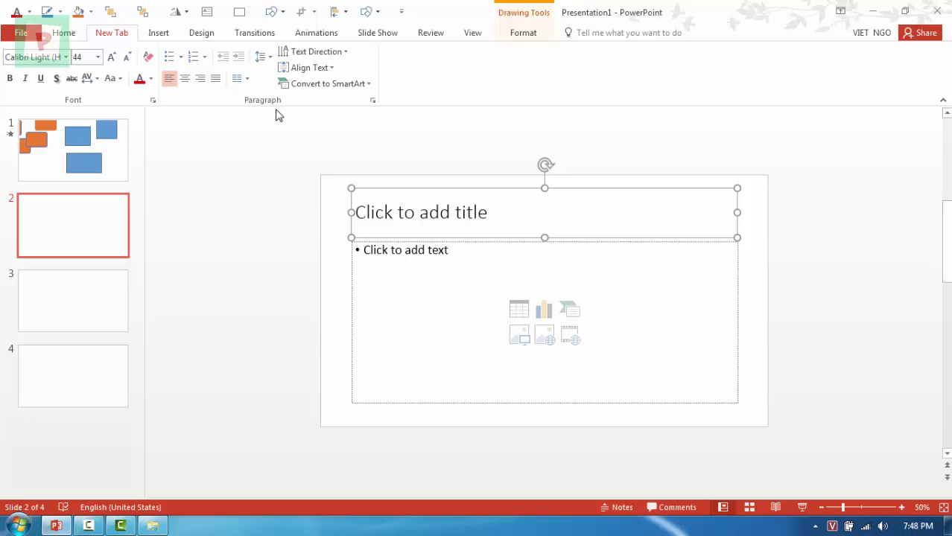
pyautogui.click(113, 58)
pyautogui.click(113, 57)
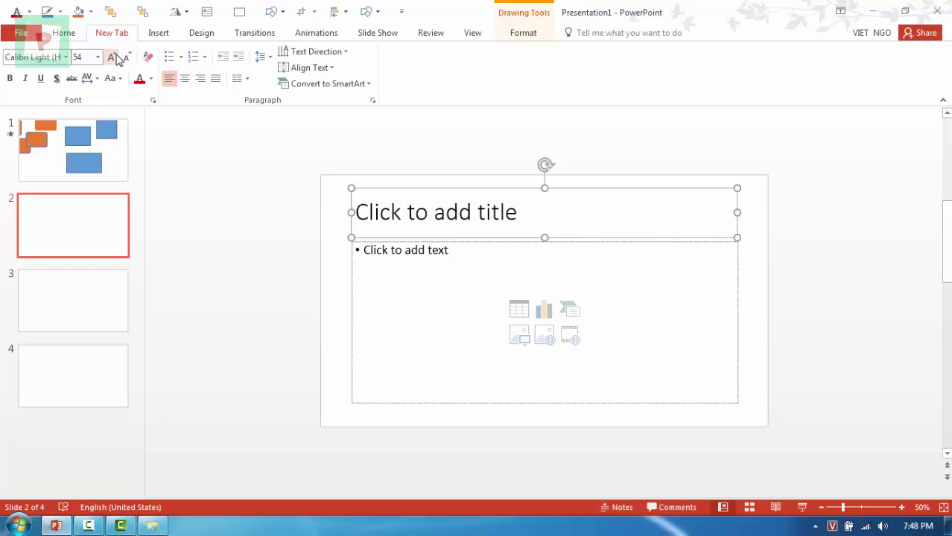
pyautogui.click(113, 57)
pyautogui.click(128, 58)
pyautogui.click(127, 57)
pyautogui.click(128, 57)
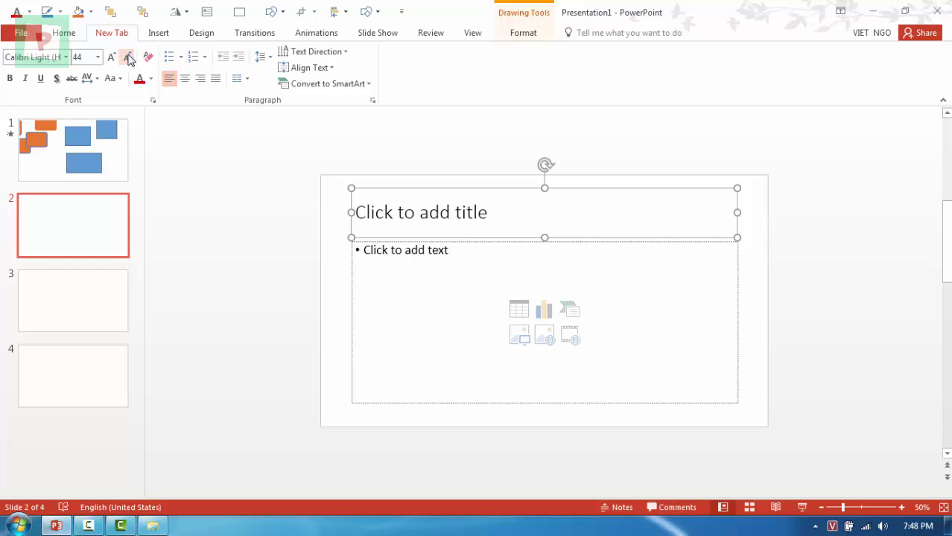
pyautogui.click(113, 57)
pyautogui.click(114, 58)
# Step: Resize slide 3's title with font-size shortcuts and buttons, finishing at 60 pt
pyautogui.press('pagedown')
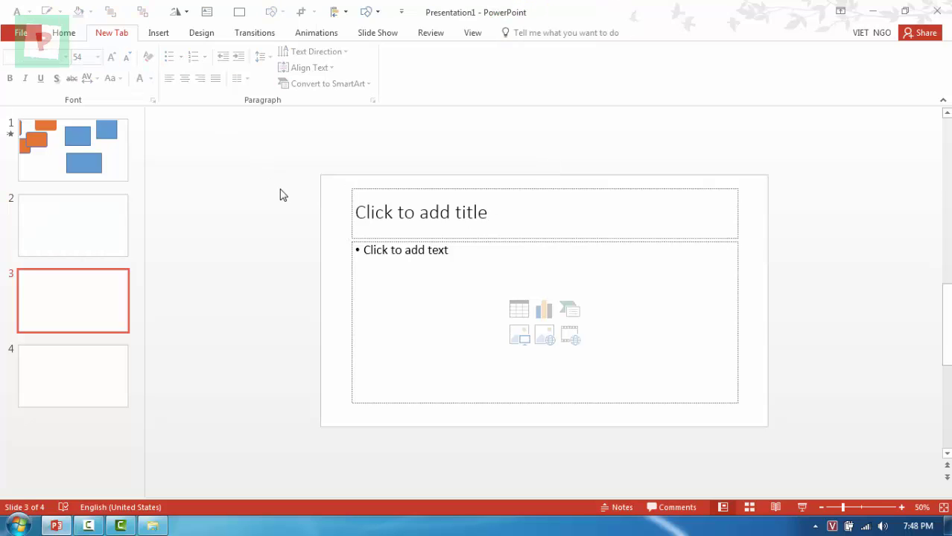
pyautogui.click(398, 192)
pyautogui.click(397, 189)
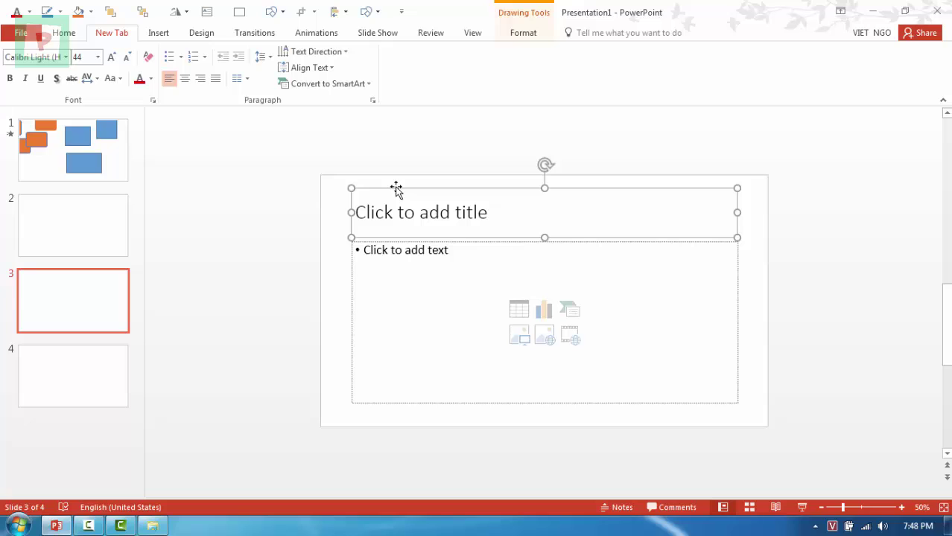
pyautogui.hotkey('ctrl', 'shift', '.')
pyautogui.hotkey('ctrl', 'shift', '.')
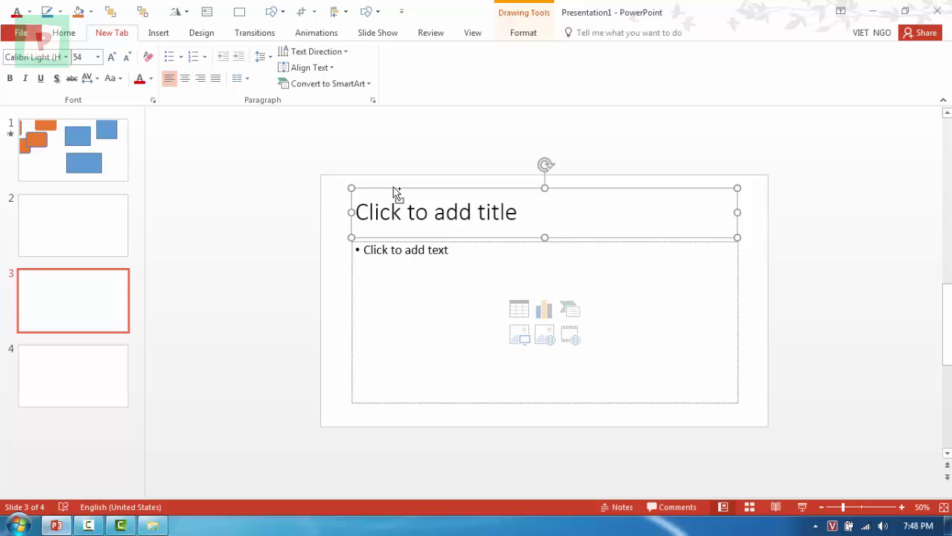
pyautogui.hotkey('ctrl', 'shift', '.')
pyautogui.hotkey('ctrl', 'shift', ',')
pyautogui.hotkey('ctrl', 'shift', ',')
pyautogui.hotkey('ctrl', 'shift', ',')
pyautogui.hotkey('ctrl', 'shift', ',')
pyautogui.hotkey('ctrl', 'shift', '.')
pyautogui.hotkey('ctrl', 'shift', '.')
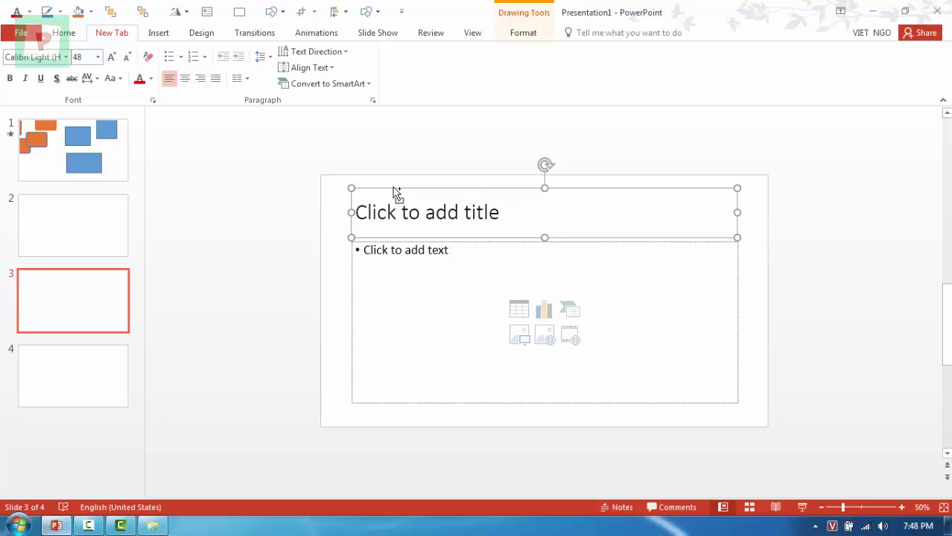
pyautogui.hotkey('ctrl', 'shift', '.')
pyautogui.hotkey('ctrl', 'shift', '.')
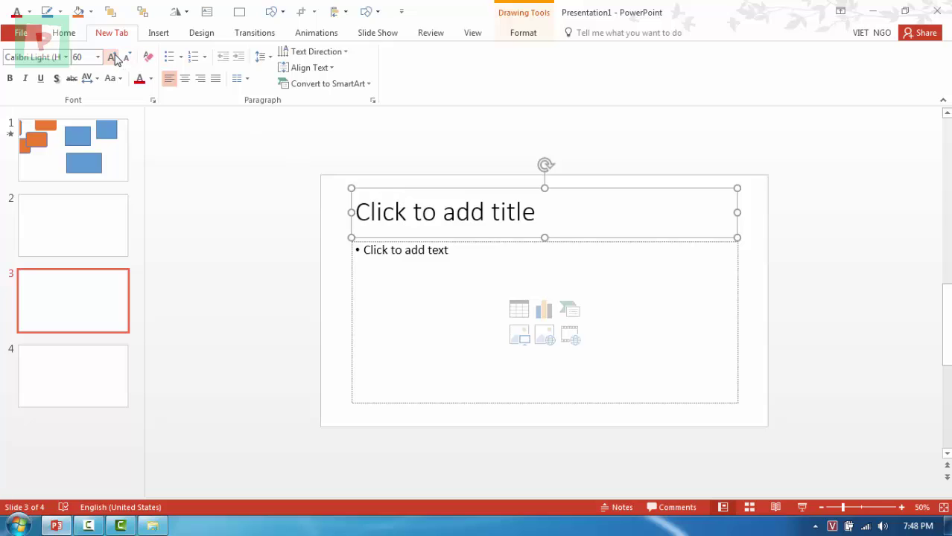
pyautogui.click(111, 57)
pyautogui.click(111, 57)
pyautogui.click(126, 57)
pyautogui.click(124, 58)
# Step: Reopen Customize the Ribbon and inspect the added Font group's commands, including Font Color
pyautogui.rightClick(782, 67)
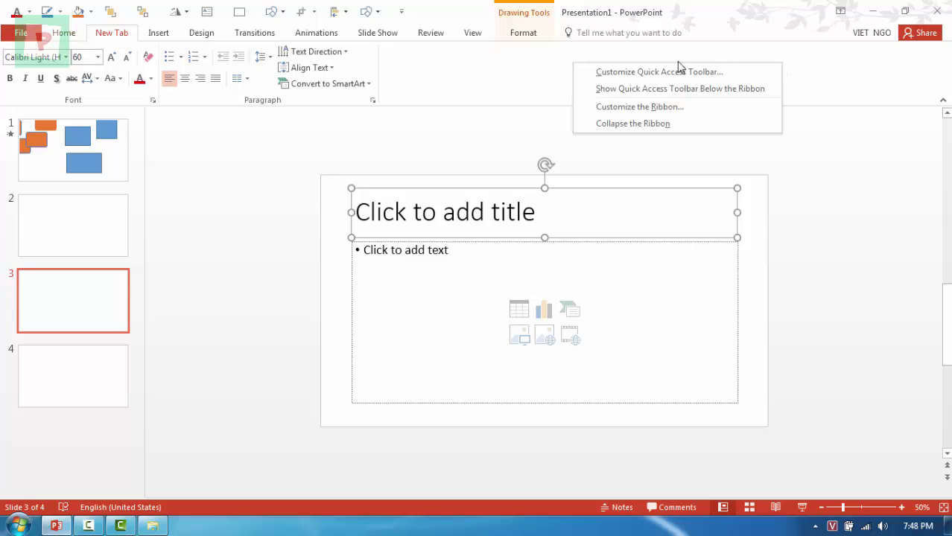
pyautogui.click(630, 112)
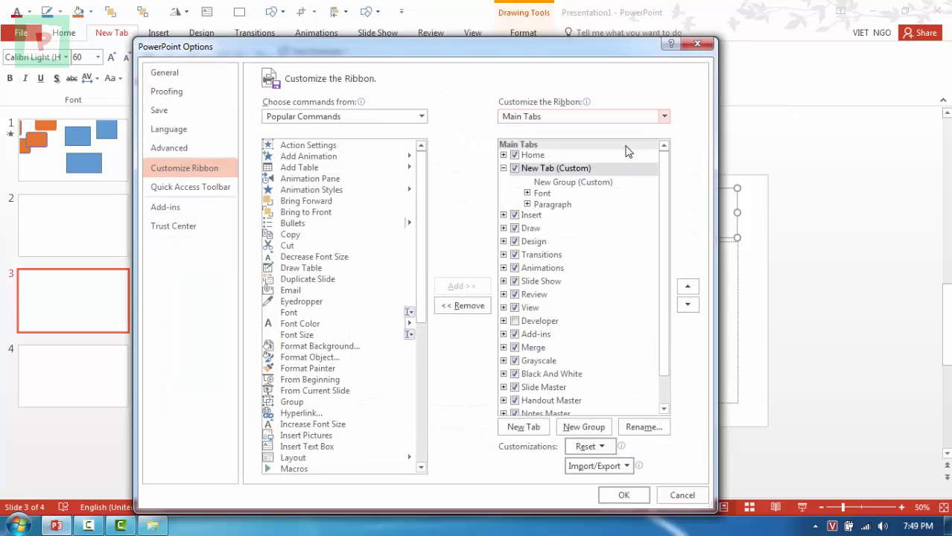
pyautogui.click(527, 193)
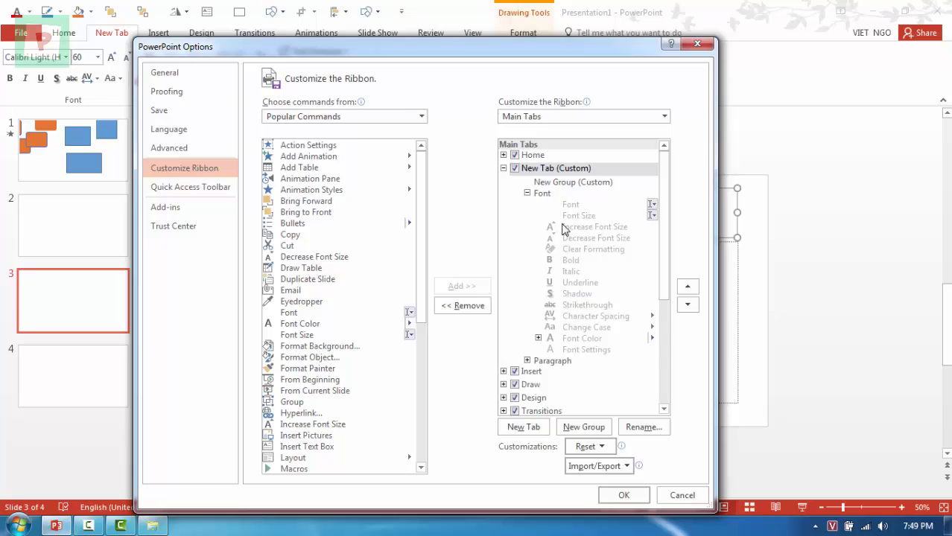
pyautogui.moveTo(581, 226)
pyautogui.mouseDown()
pyautogui.moveTo(571, 260)
pyautogui.moveTo(578, 316)
pyautogui.mouseUp()
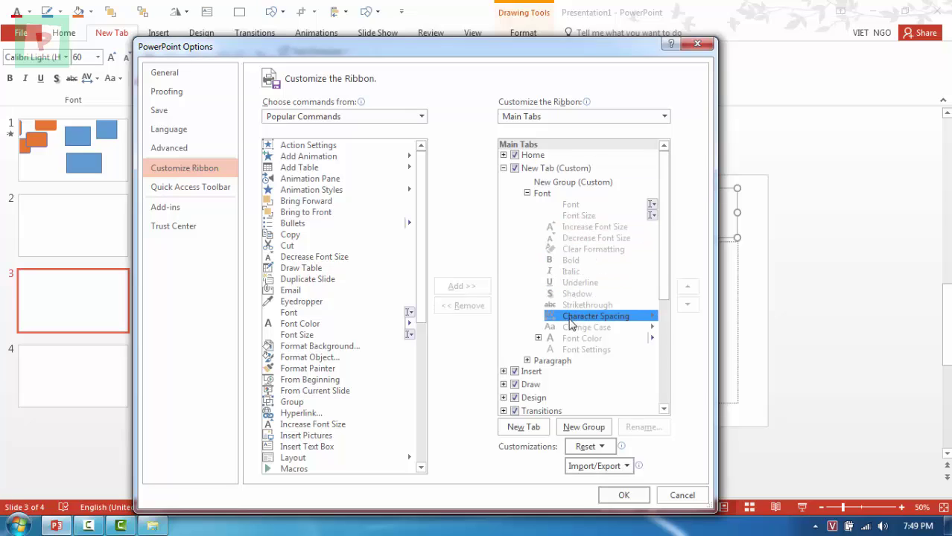
pyautogui.click(538, 338)
pyautogui.click(538, 338)
pyautogui.click(527, 193)
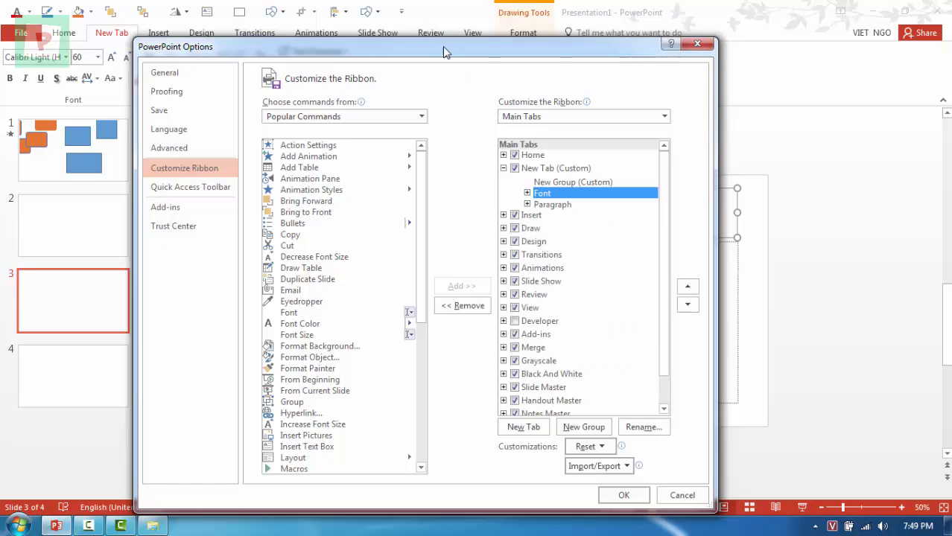
pyautogui.moveTo(443, 52); pyautogui.dragTo(463, 50)
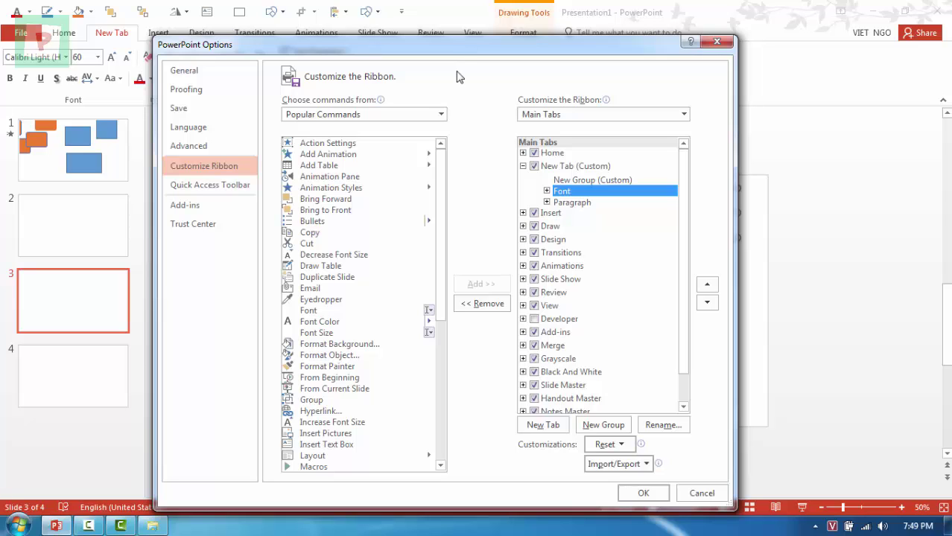
pyautogui.scroll(-2, 447, 320)
pyautogui.scroll(2, 450, 325)
# Step: Add a second custom group with Font, Font Size, Font Color and Font Settings from All Tabs, and apply
pyautogui.click(561, 183)
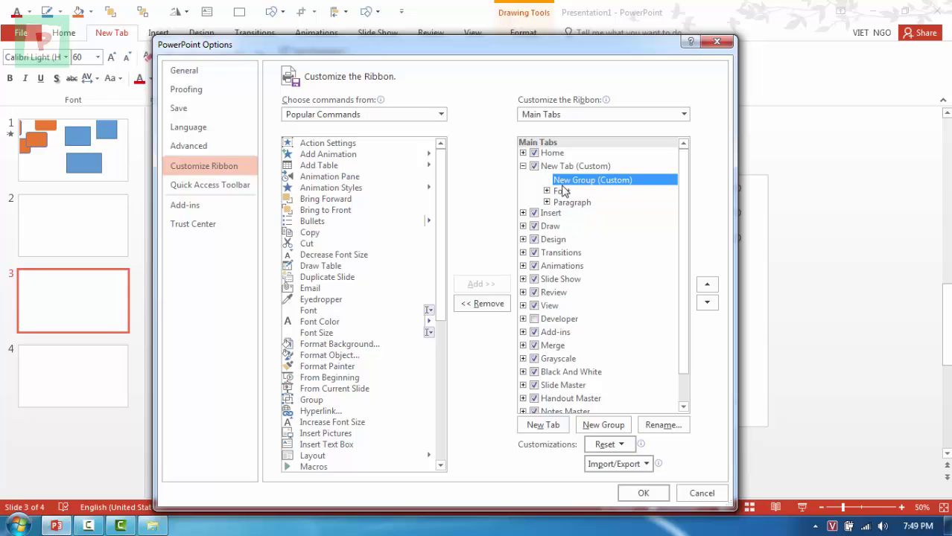
pyautogui.click(594, 425)
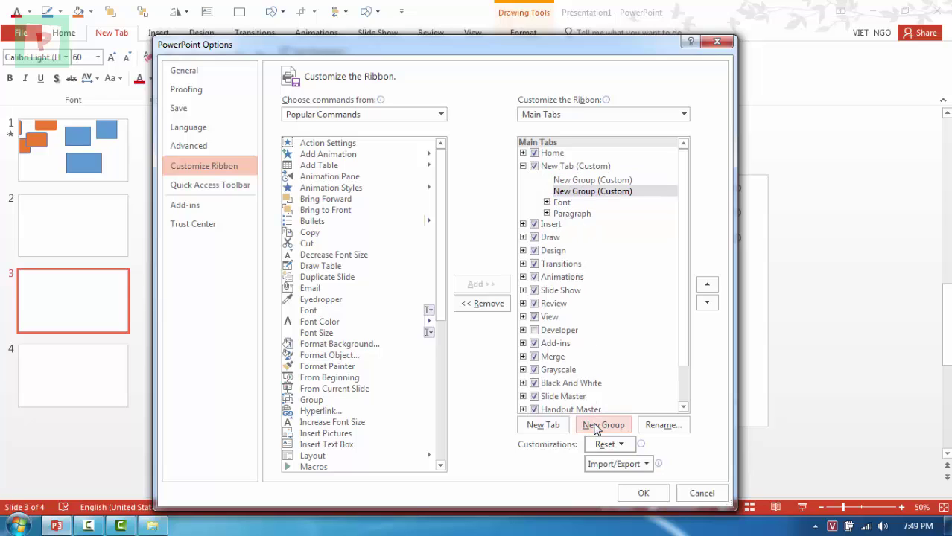
pyautogui.click(358, 117)
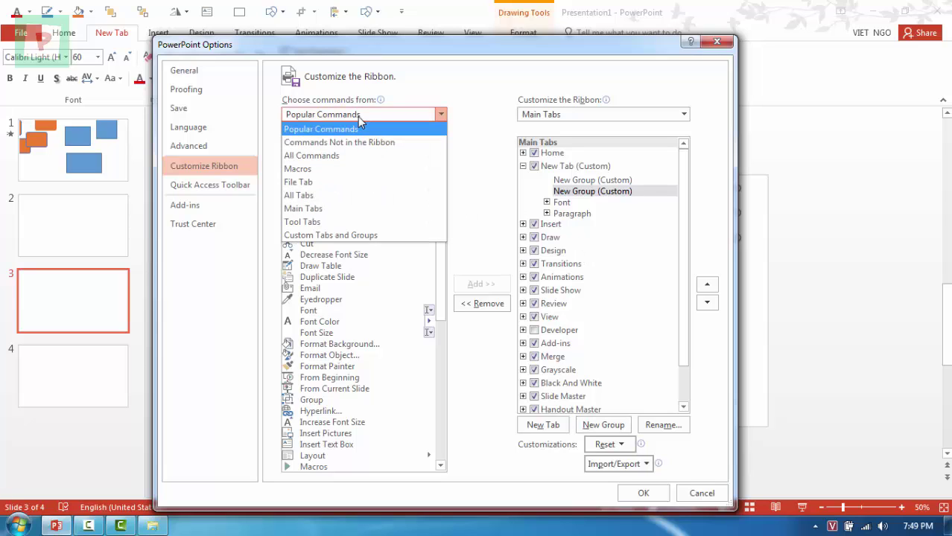
pyautogui.click(338, 195)
pyautogui.click(357, 198)
pyautogui.click(477, 284)
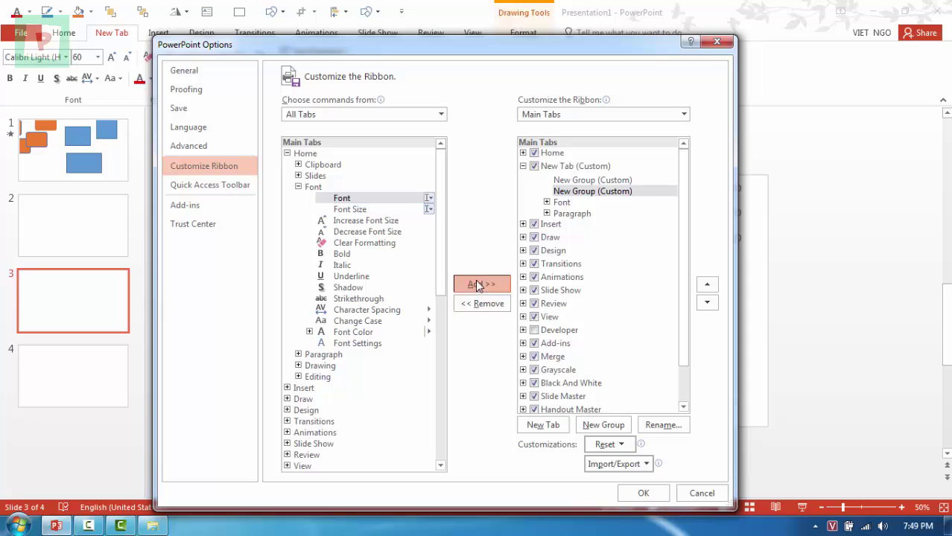
pyautogui.click(473, 284)
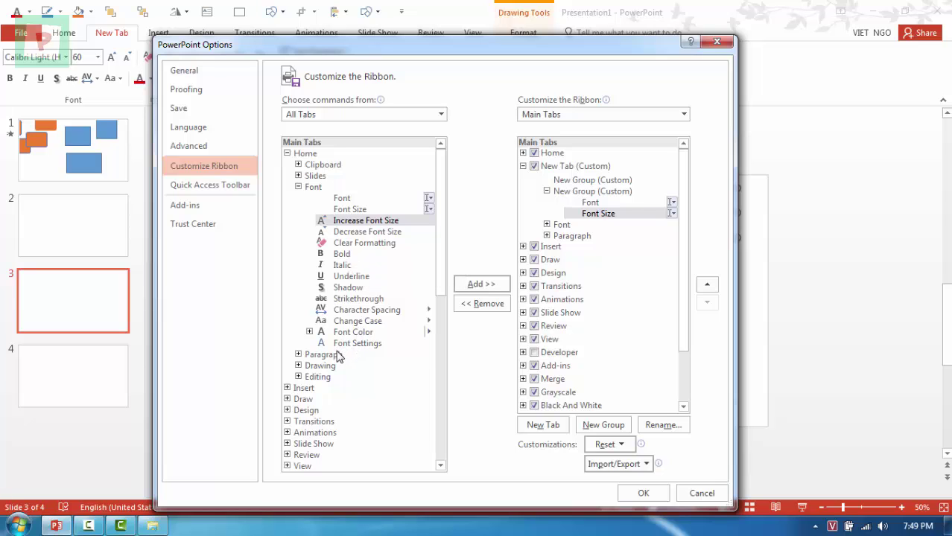
pyautogui.click(349, 332)
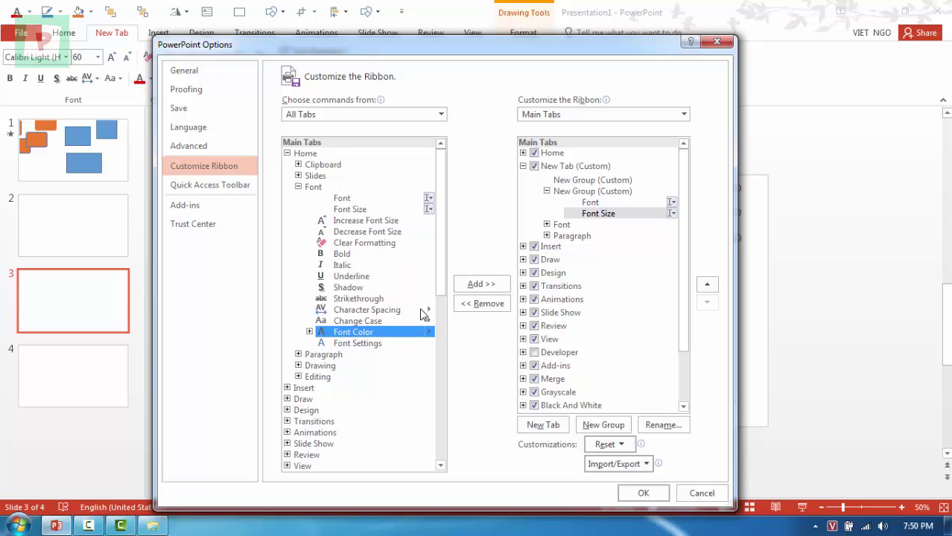
pyautogui.click(478, 287)
pyautogui.click(477, 286)
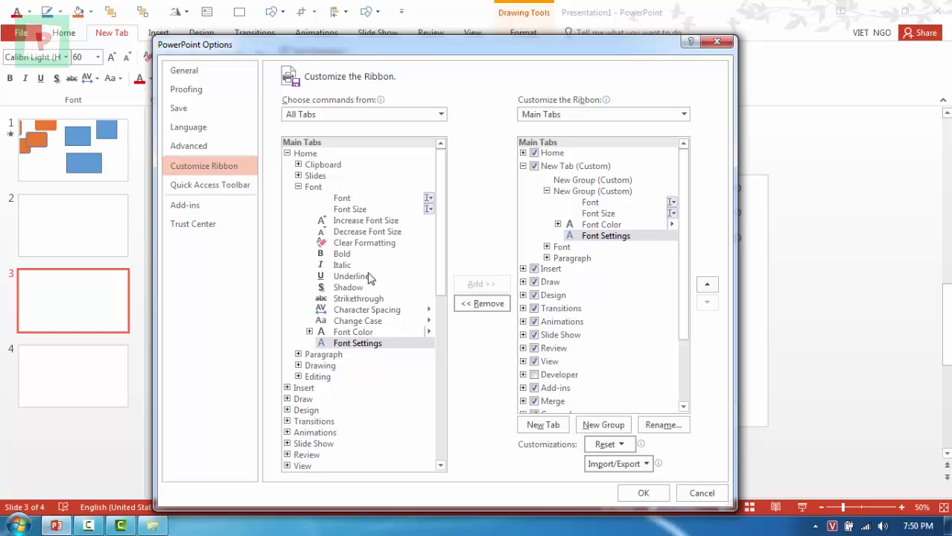
pyautogui.click(642, 494)
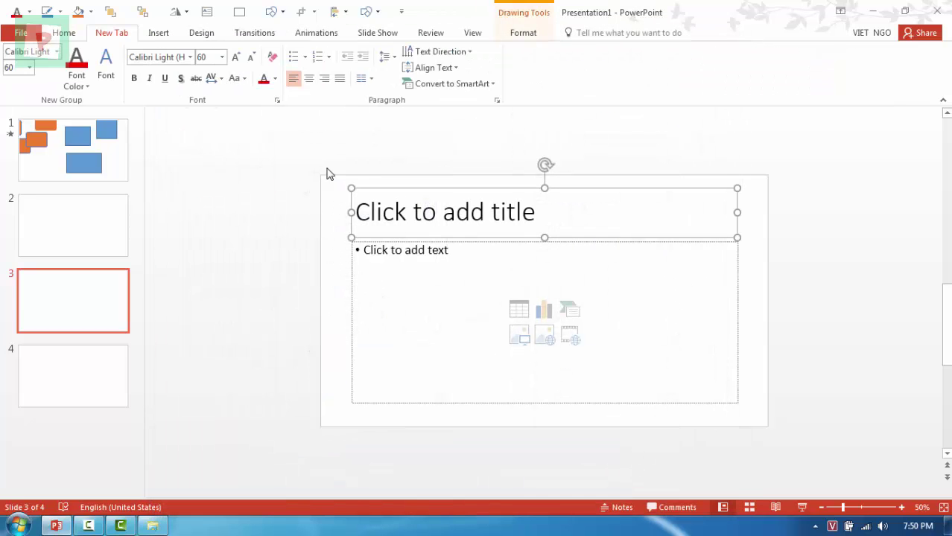
# Step: Select and deselect the slide title placeholder without entering any text
pyautogui.click(280, 174)
pyautogui.click(382, 216)
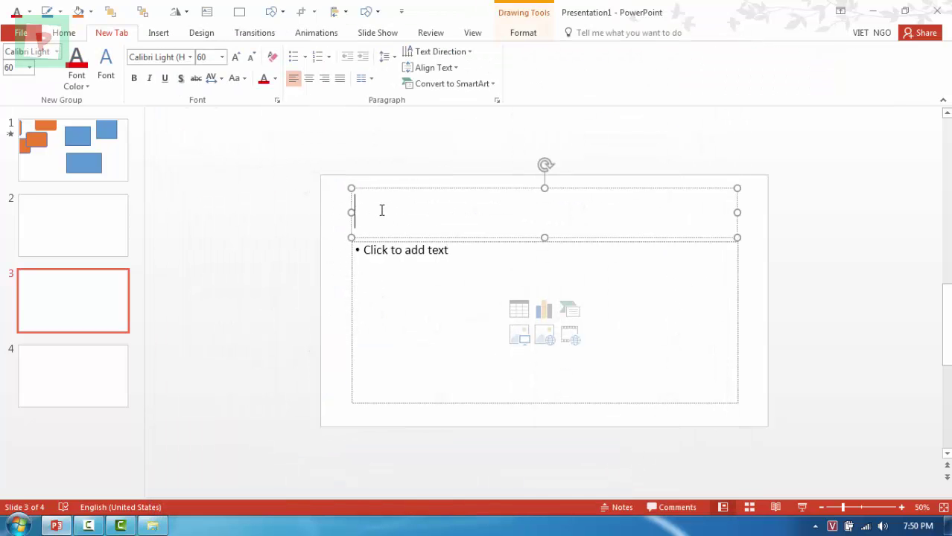
pyautogui.click(377, 191)
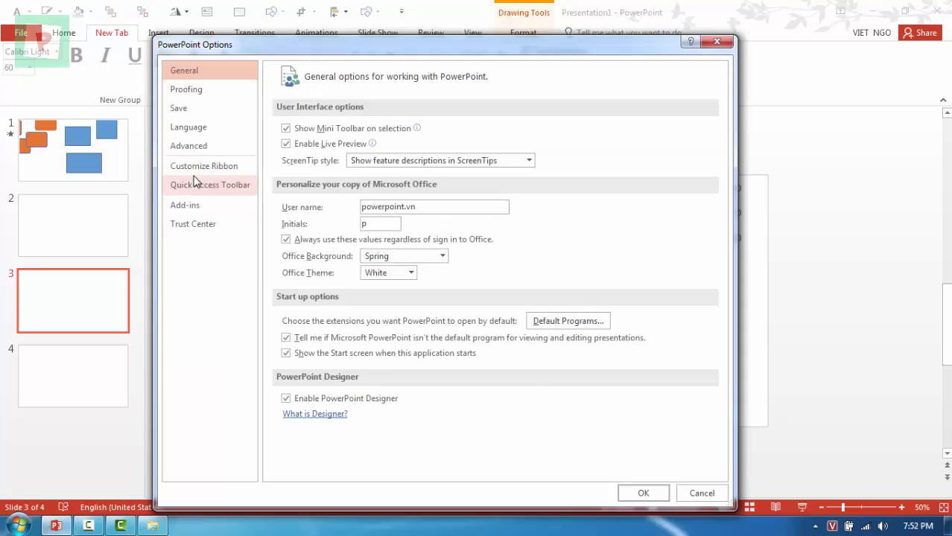
# Step: Remove the second New Group (Custom) holding the font commands from New Tab
pyautogui.click(198, 168)
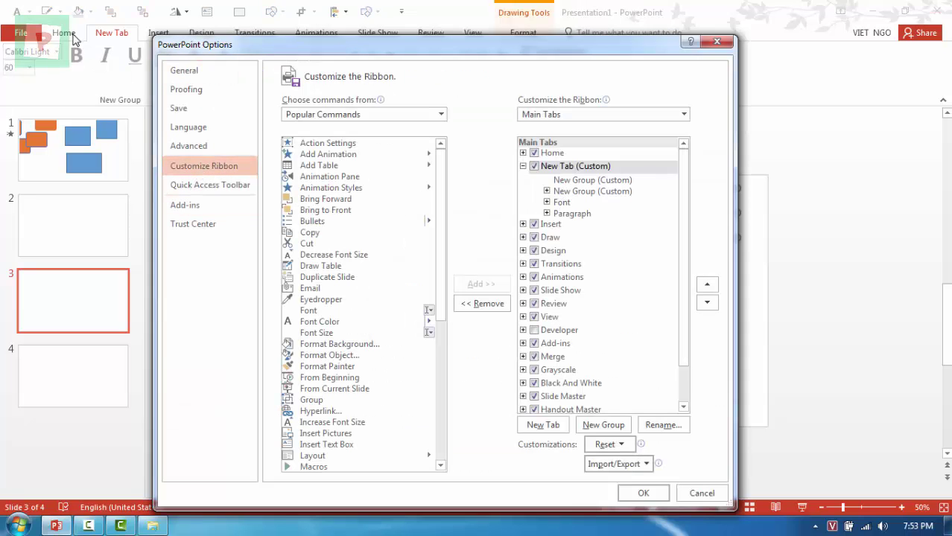
pyautogui.moveTo(187, 47); pyautogui.dragTo(217, 104)
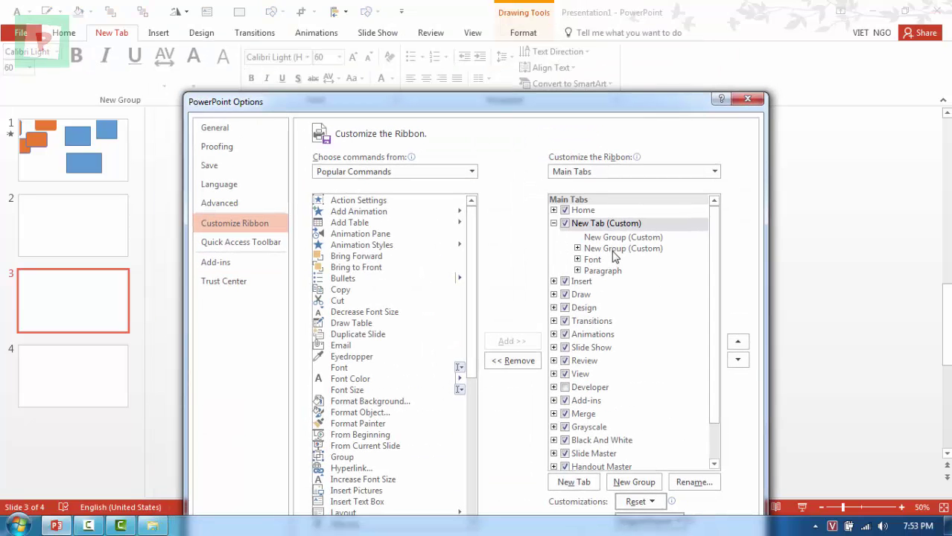
pyautogui.click(615, 252)
pyautogui.click(513, 361)
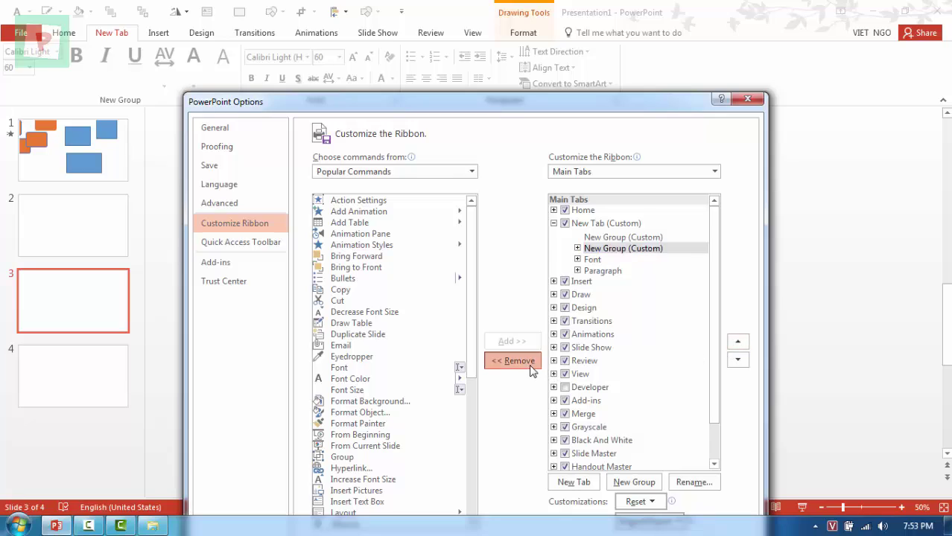
pyautogui.click(608, 239)
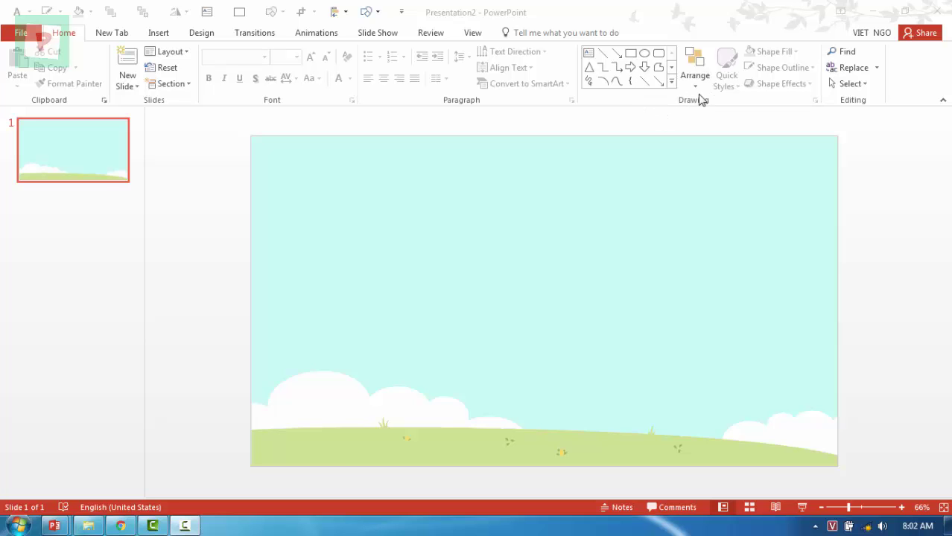
# Step: In Customize the Ribbon, move New Tab (Custom) up so it sits above Home
pyautogui.click(18, 33)
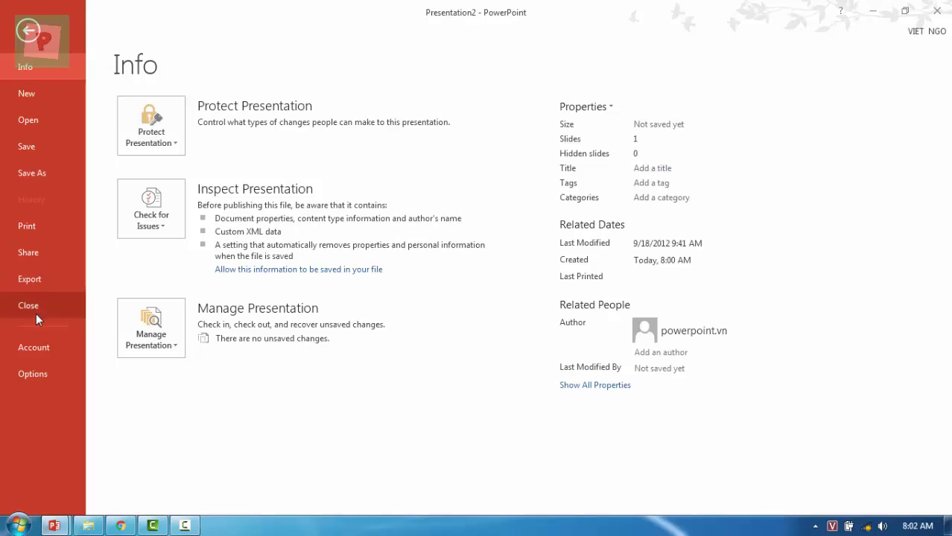
pyautogui.click(41, 371)
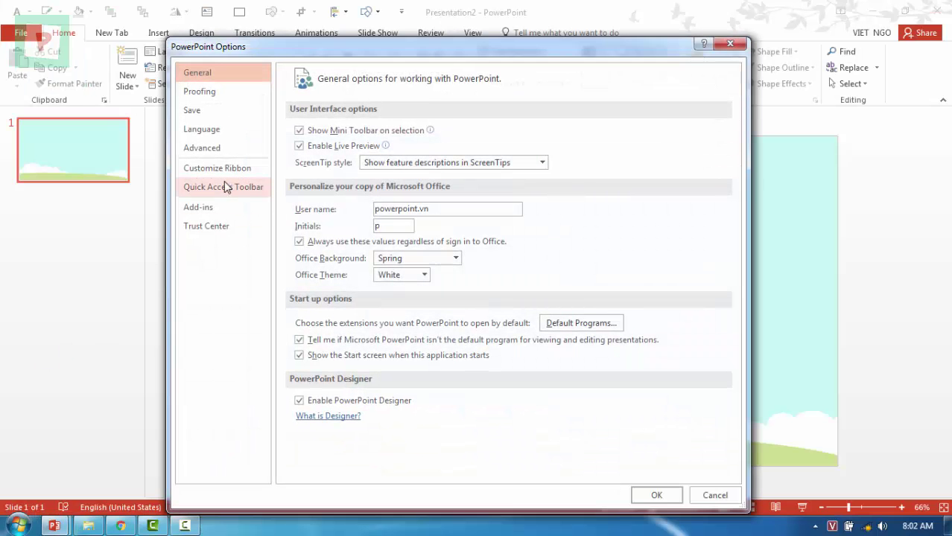
pyautogui.click(221, 170)
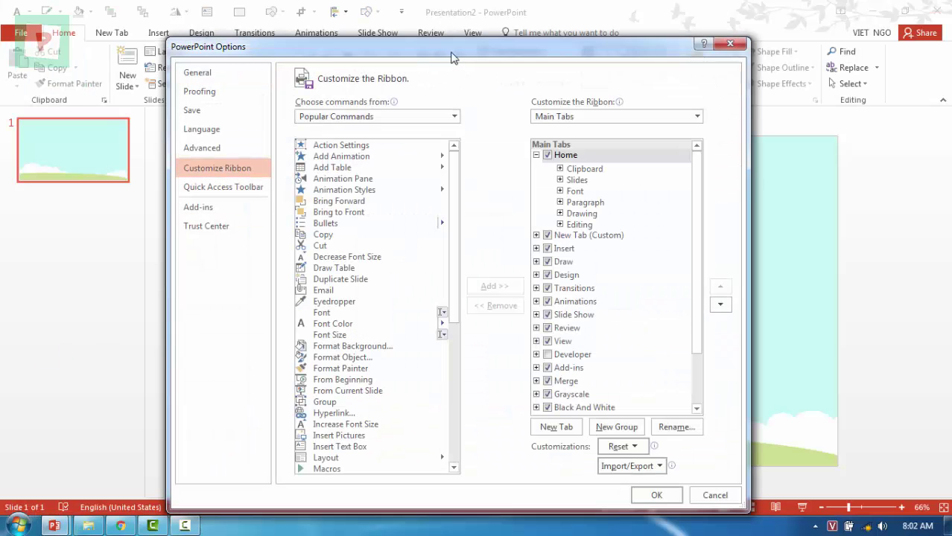
pyautogui.moveTo(456, 51); pyautogui.dragTo(457, 103)
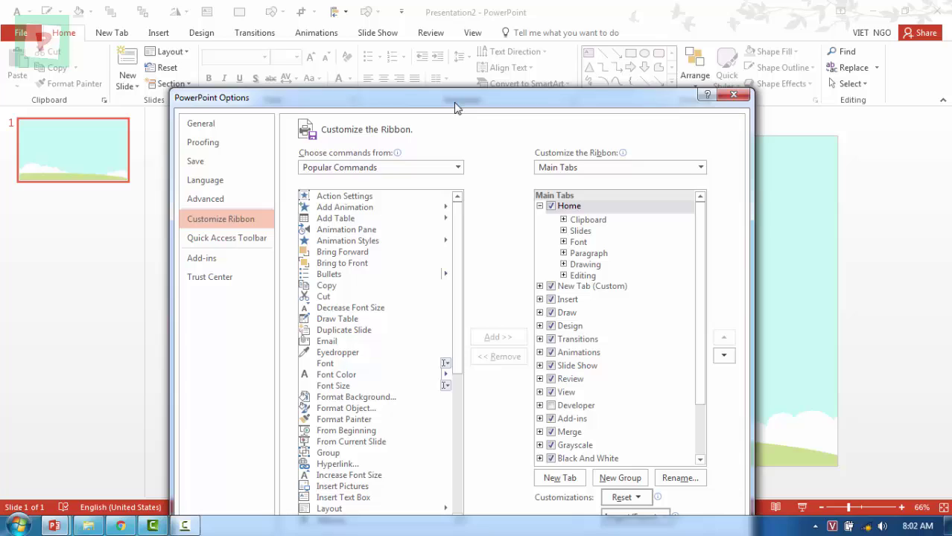
pyautogui.click(562, 291)
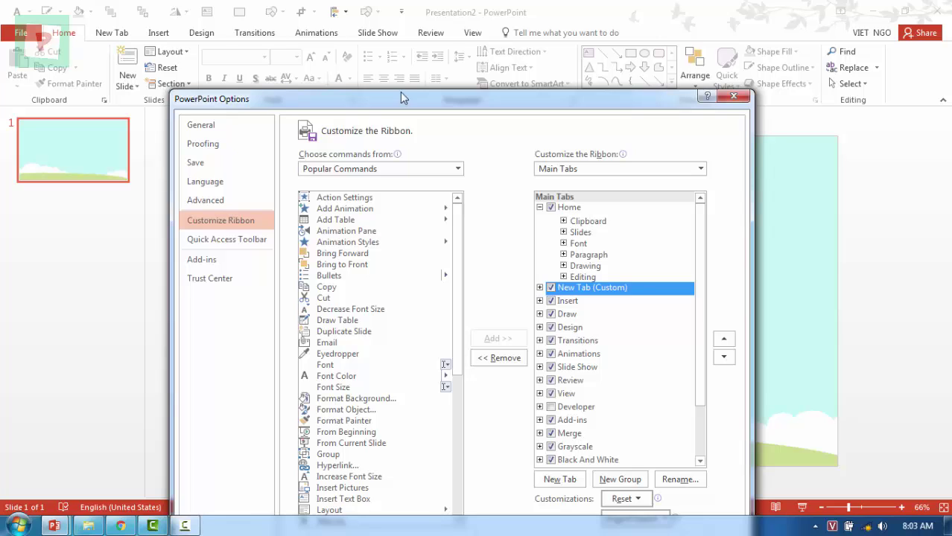
pyautogui.click(540, 208)
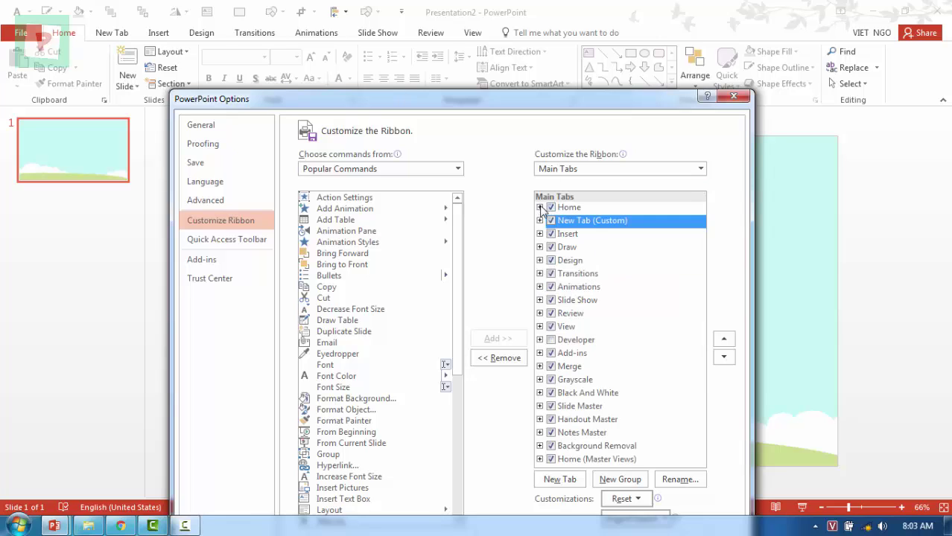
pyautogui.click(723, 339)
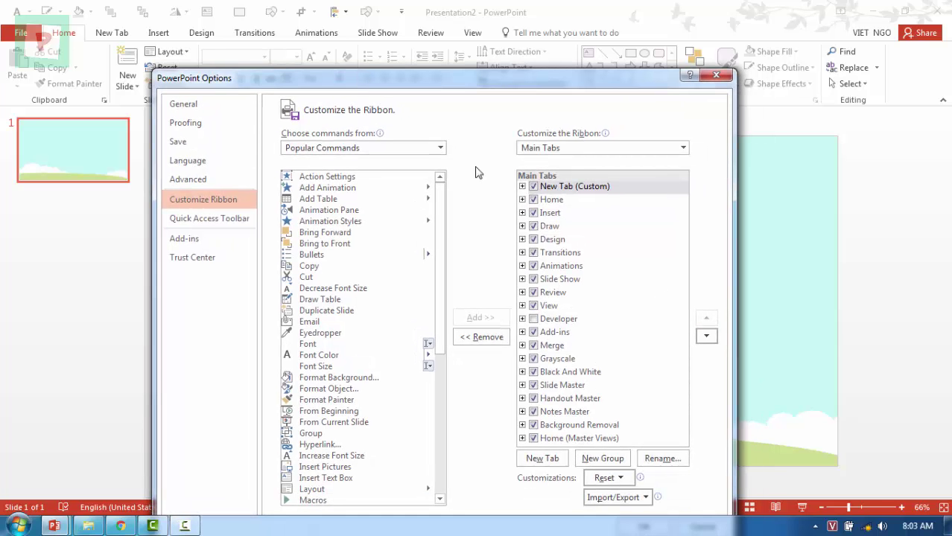
# Step: Expand New Tab and select its Paragraph group as the insertion point
pyautogui.click(522, 187)
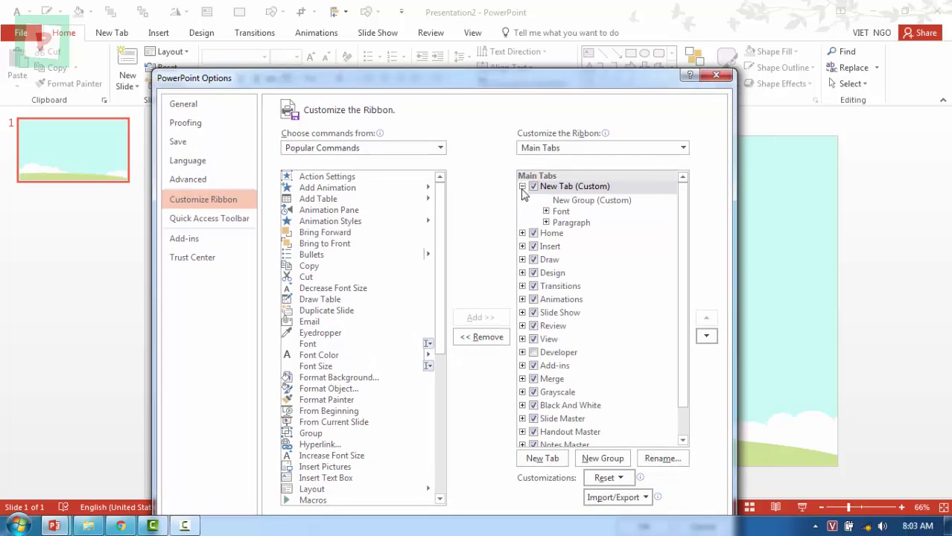
pyautogui.click(558, 211)
pyautogui.click(561, 223)
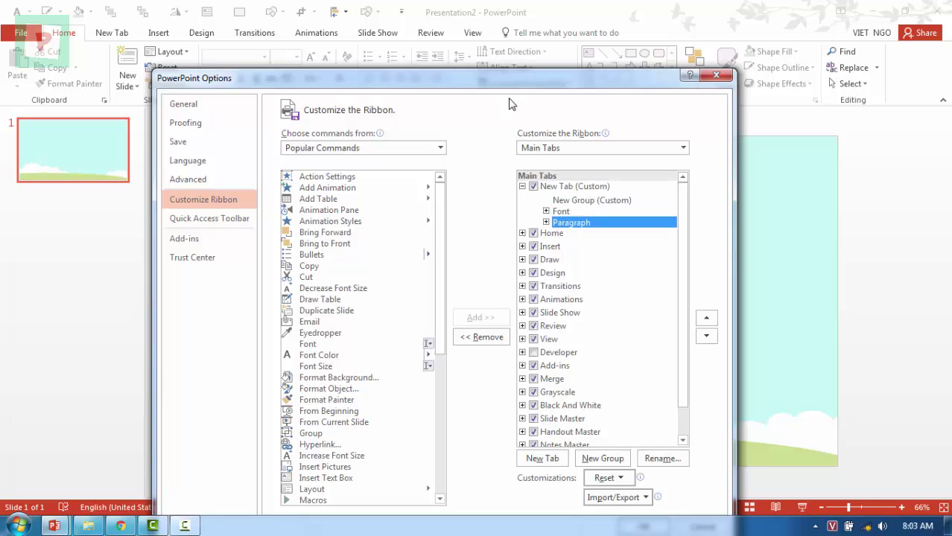
pyautogui.moveTo(500, 78); pyautogui.dragTo(489, 159)
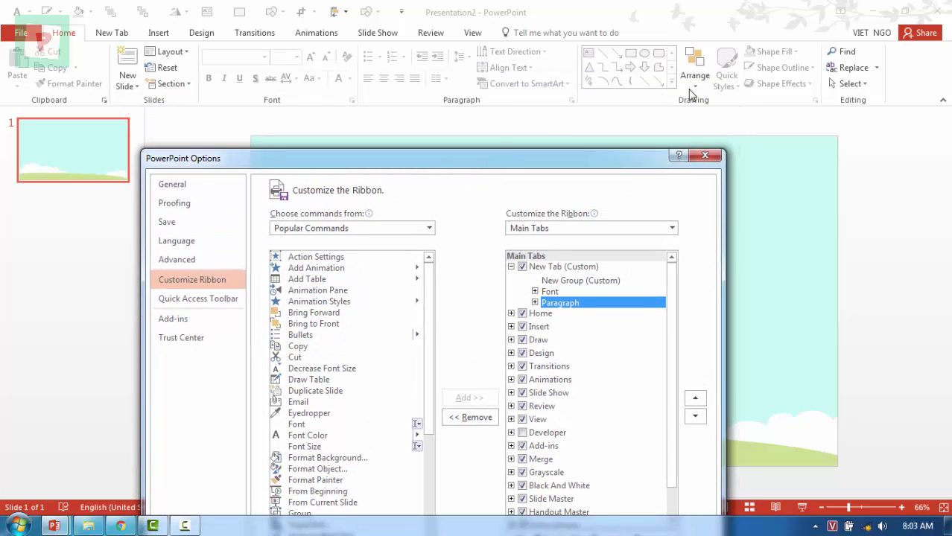
pyautogui.moveTo(533, 169); pyautogui.dragTo(499, 131)
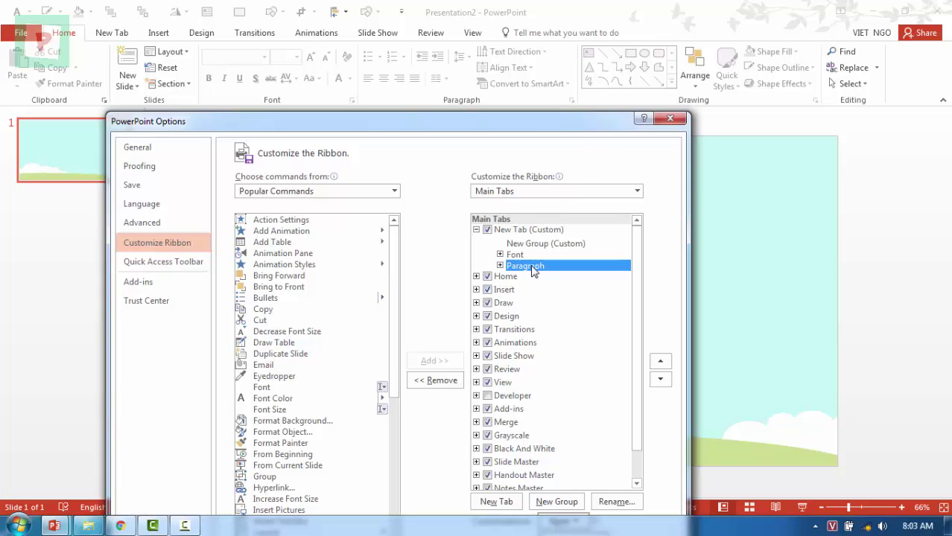
# Step: Add a new group after Paragraph and browse Main Tabs to Home's Drawing group
pyautogui.click(550, 503)
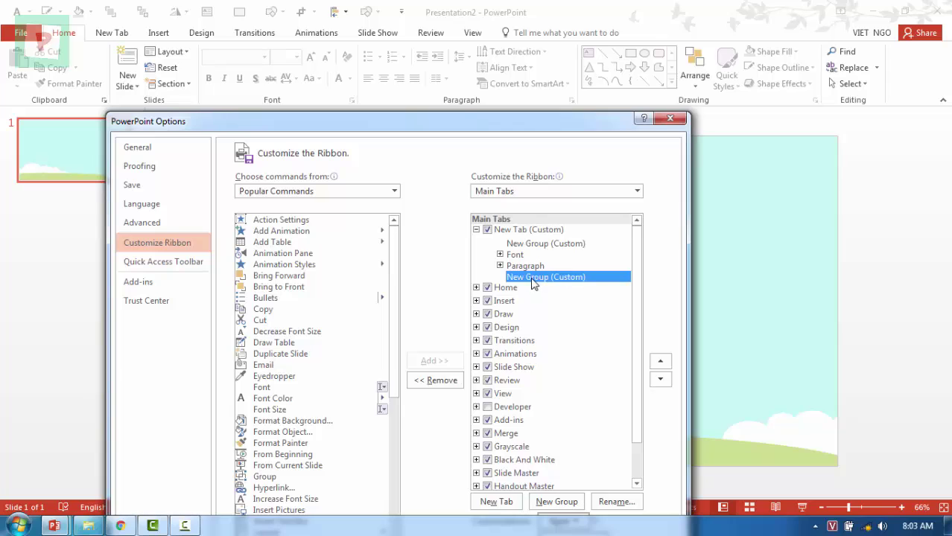
pyautogui.click(379, 192)
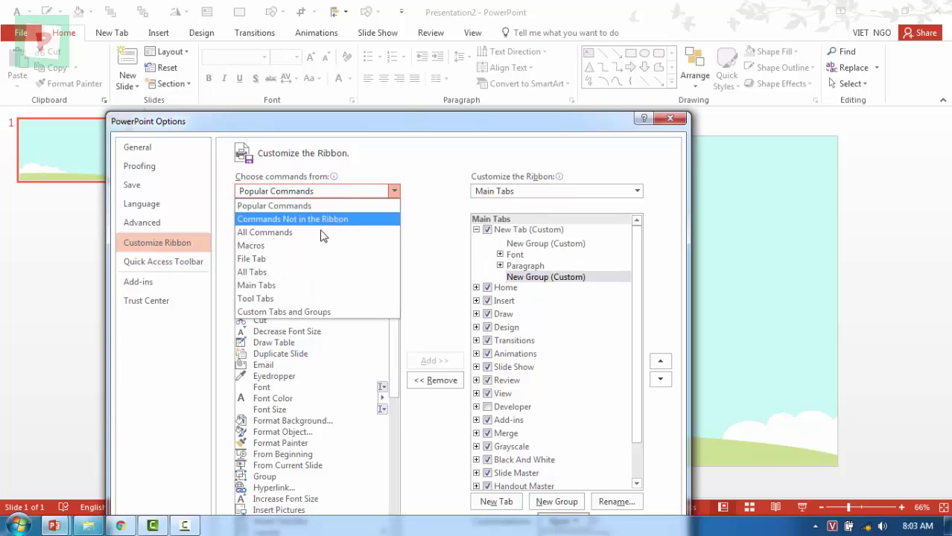
pyautogui.click(274, 286)
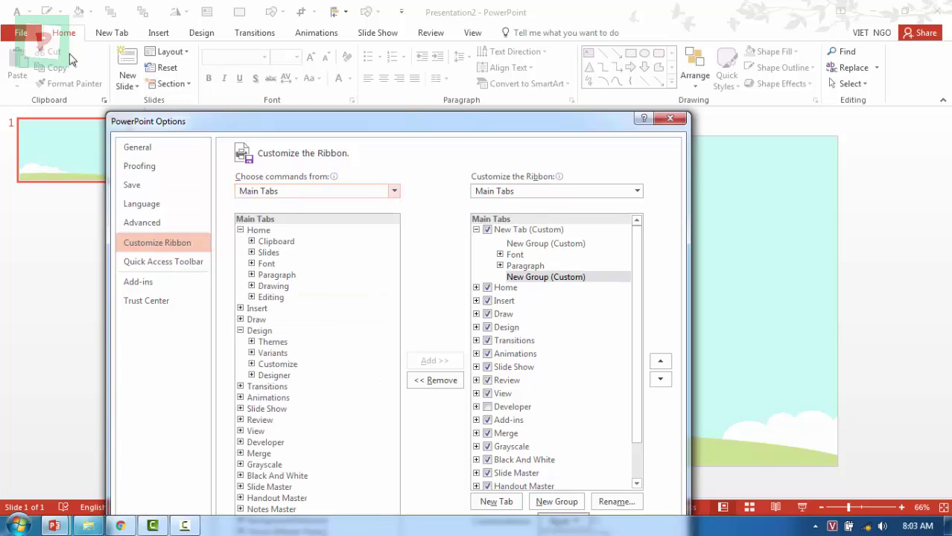
pyautogui.moveTo(208, 134); pyautogui.dragTo(214, 166)
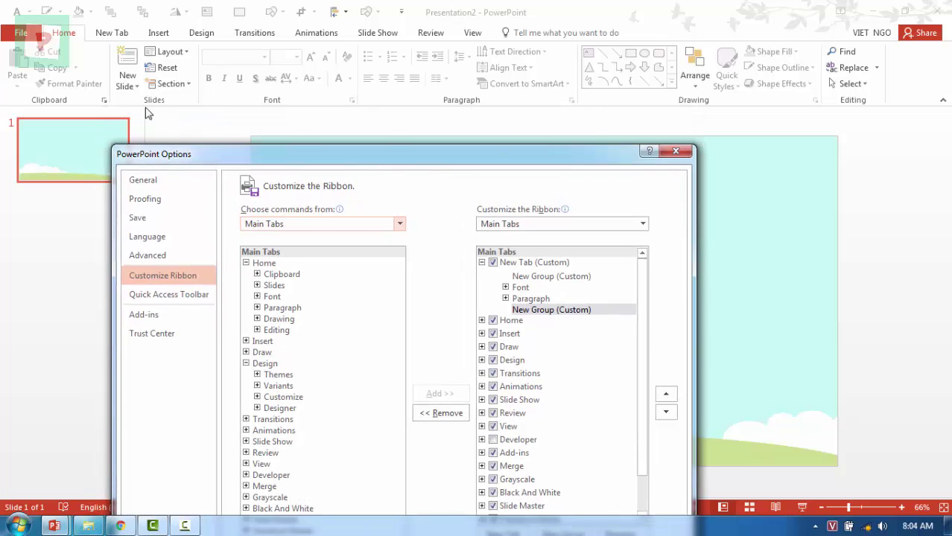
pyautogui.click(268, 275)
pyautogui.click(273, 286)
pyautogui.click(275, 296)
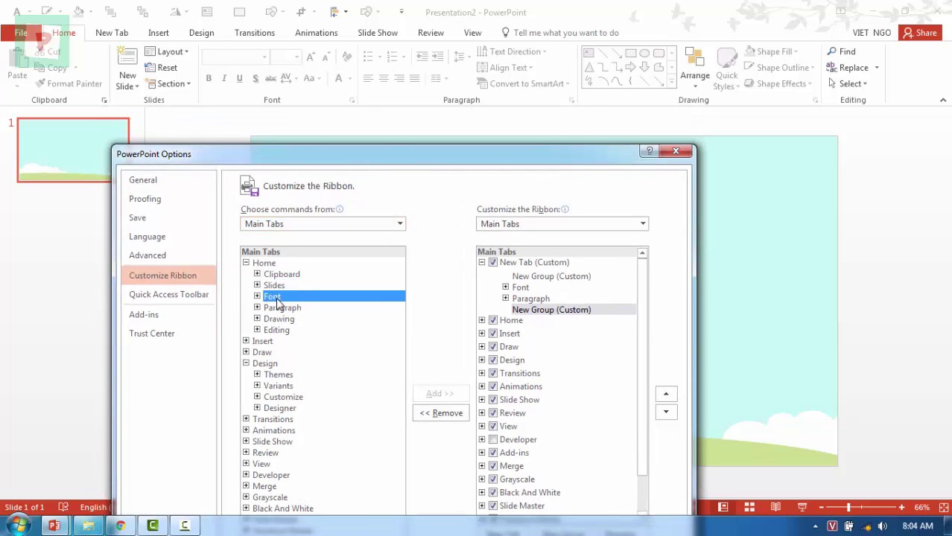
pyautogui.click(279, 307)
pyautogui.click(280, 319)
pyautogui.click(257, 318)
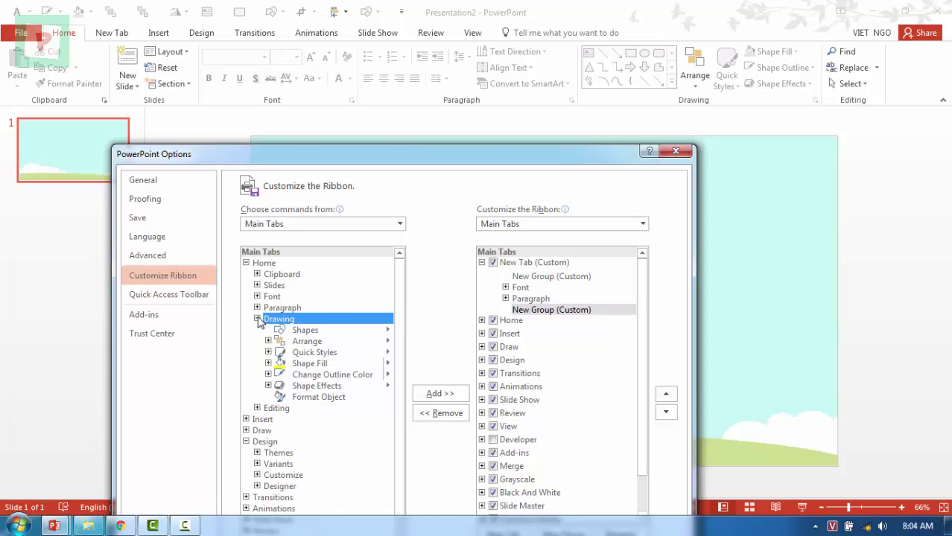
# Step: Add Shapes, Arrange, Shape Fill and Change Outline Color to the new custom group
pyautogui.click(299, 331)
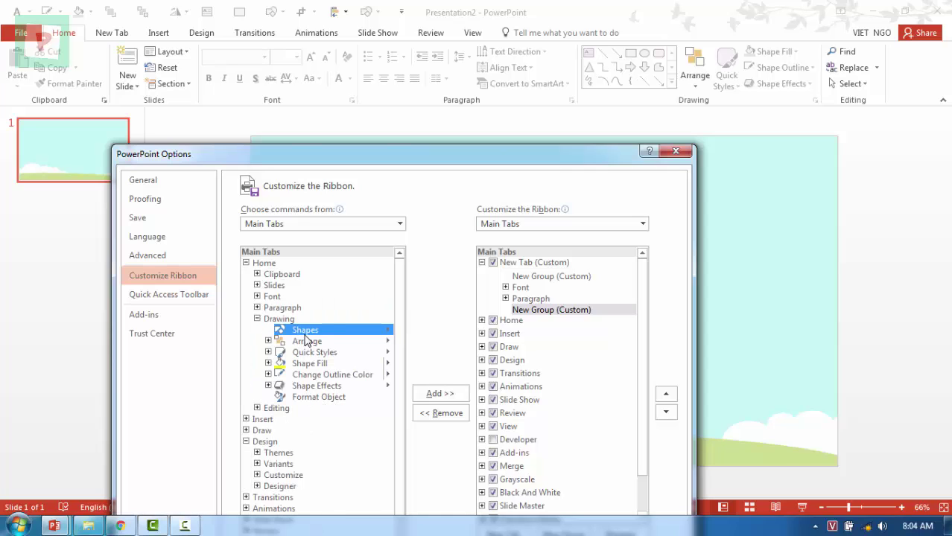
pyautogui.click(432, 396)
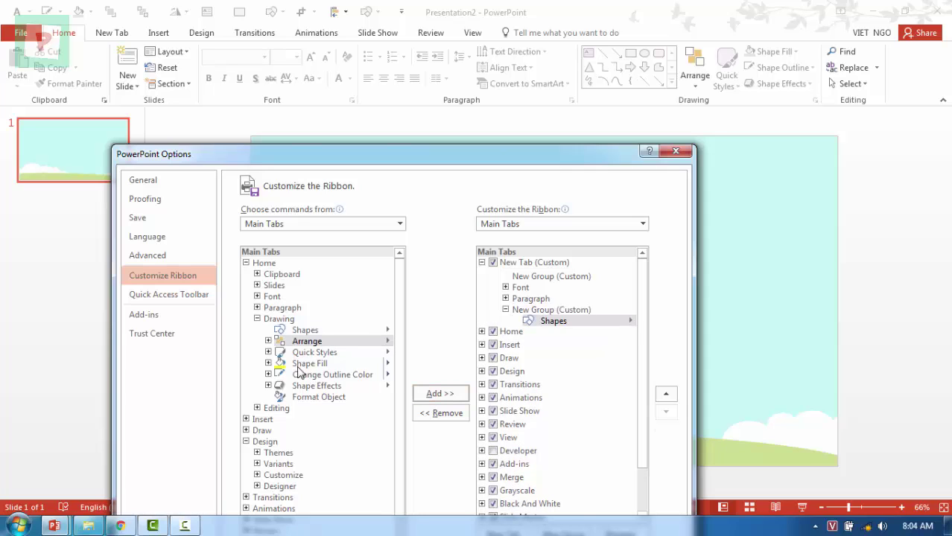
pyautogui.click(268, 342)
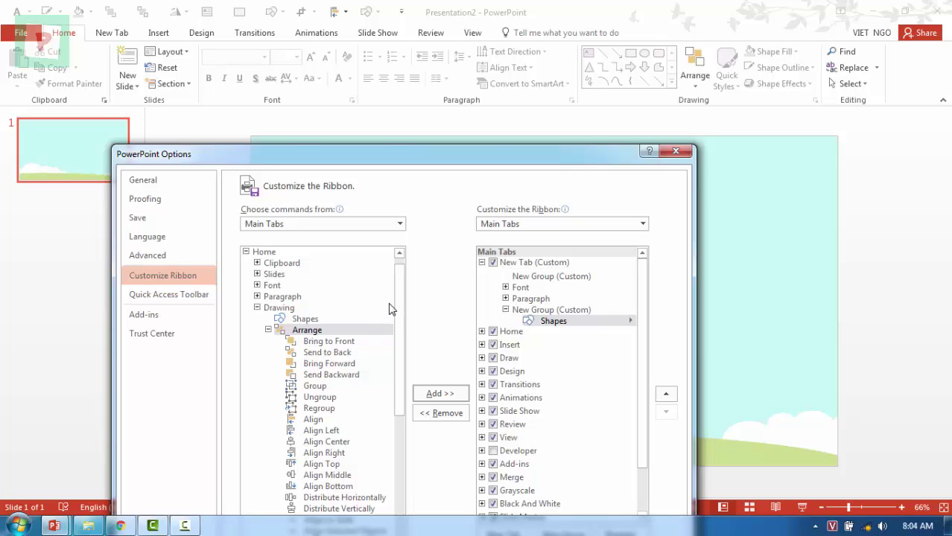
pyautogui.click(268, 330)
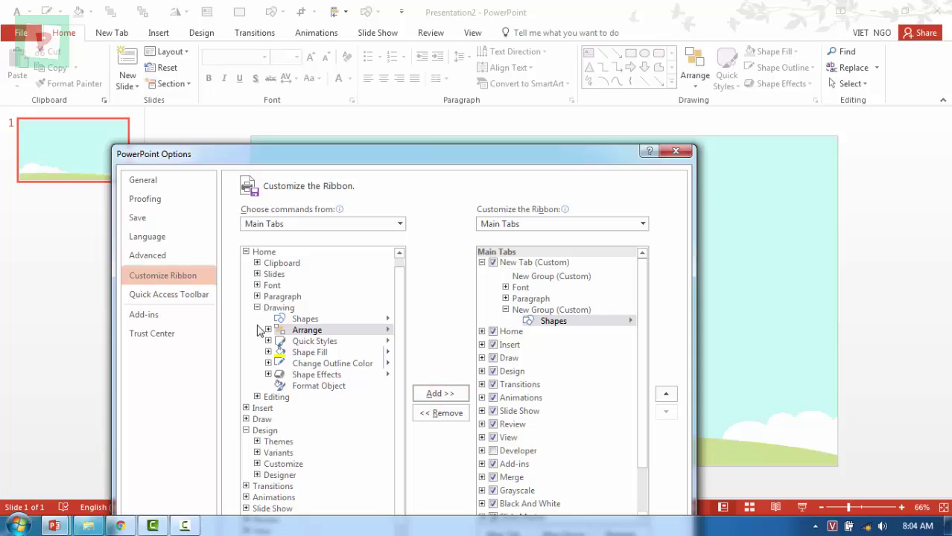
pyautogui.click(452, 397)
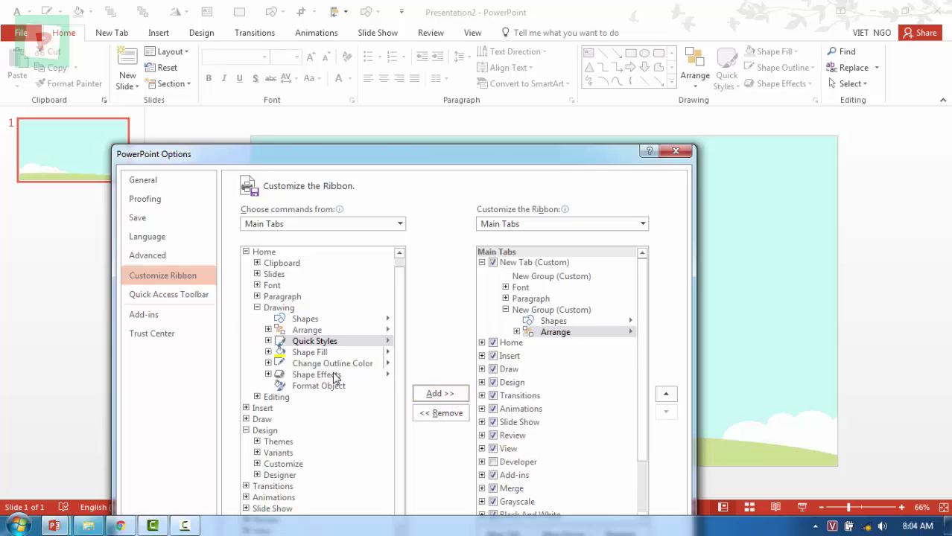
pyautogui.click(269, 341)
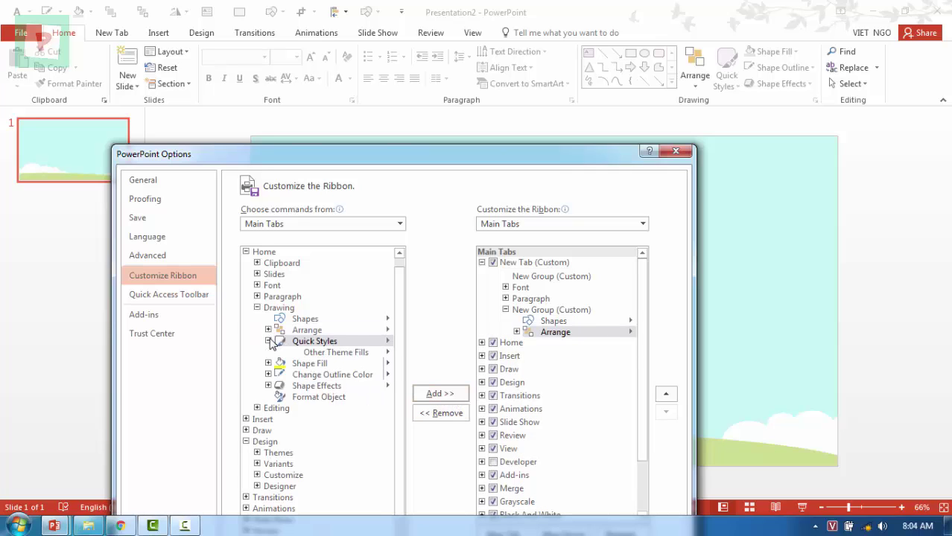
pyautogui.click(269, 340)
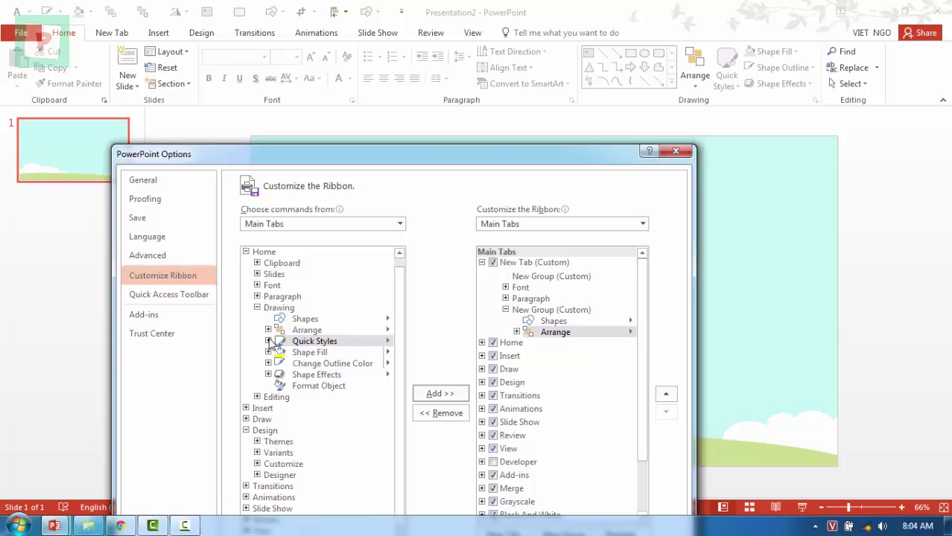
pyautogui.click(294, 352)
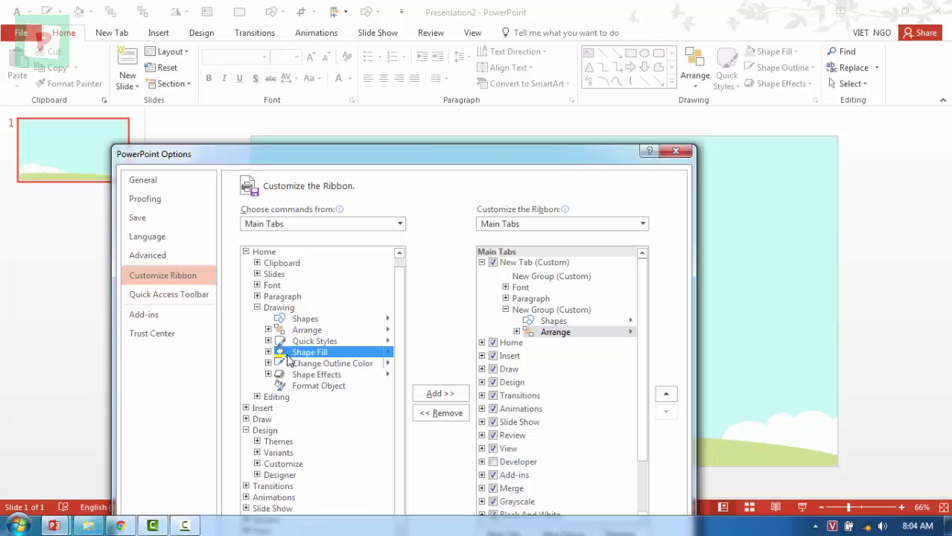
pyautogui.click(436, 394)
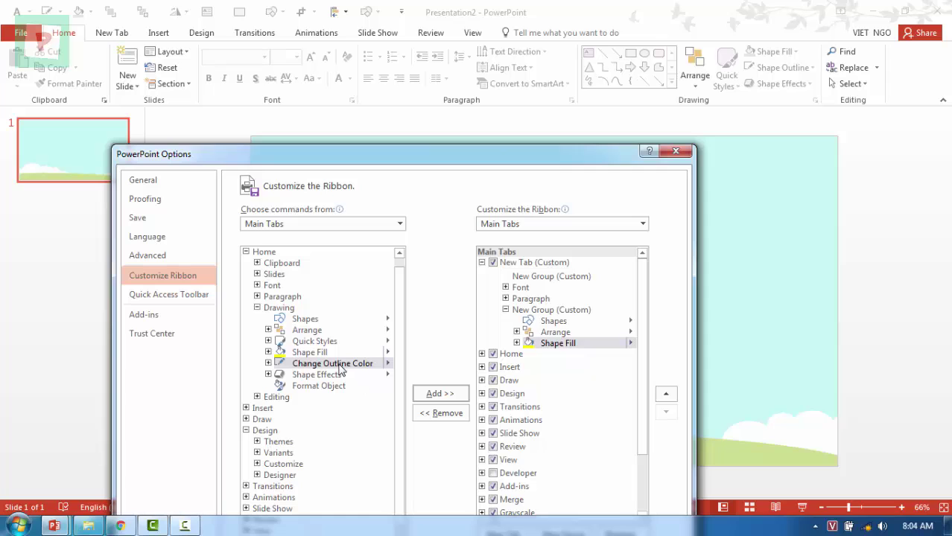
pyautogui.click(430, 397)
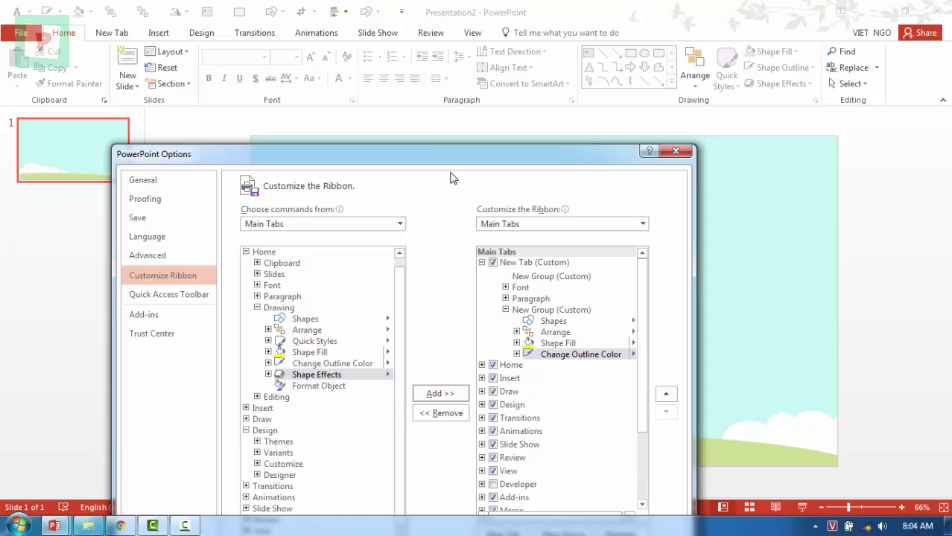
pyautogui.moveTo(439, 158); pyautogui.dragTo(351, 43)
# Step: Apply the ribbon changes, then test the New Tab's Shapes button by drawing and deleting a rectangle
pyautogui.click(522, 491)
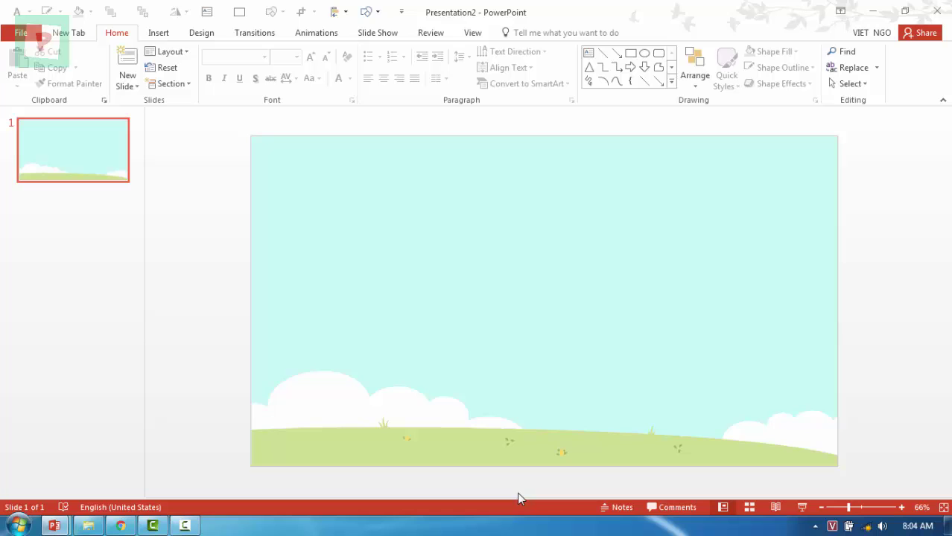
pyautogui.click(67, 39)
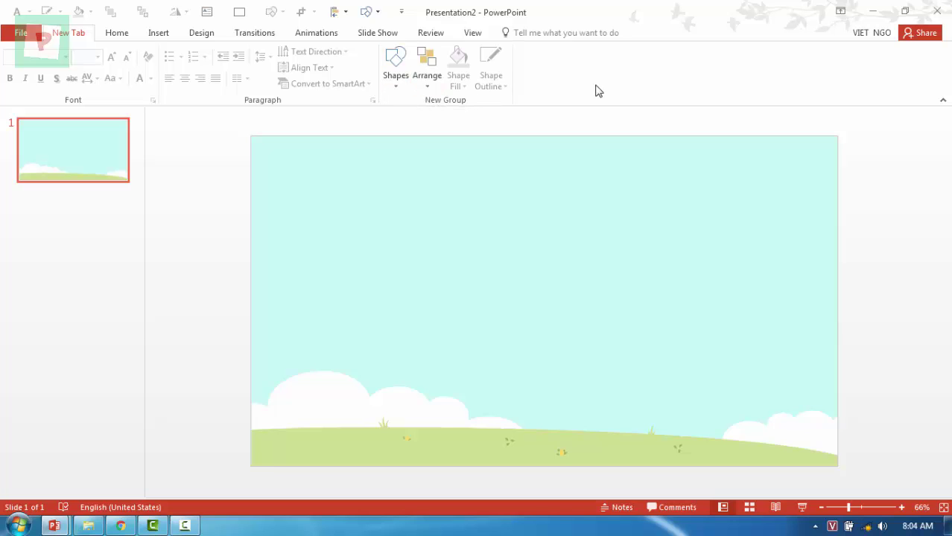
pyautogui.click(396, 64)
pyautogui.click(432, 116)
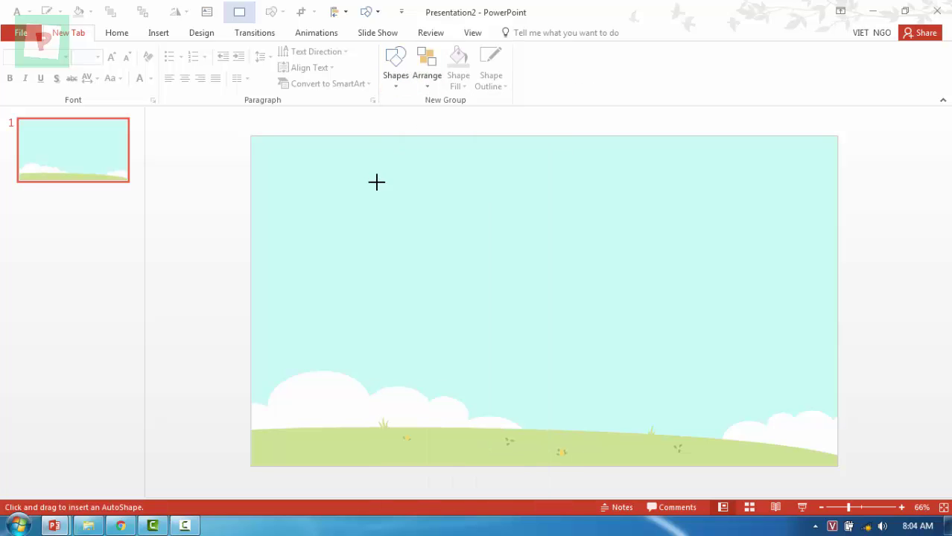
pyautogui.moveTo(376, 182); pyautogui.dragTo(670, 291)
pyautogui.moveTo(473, 244); pyautogui.dragTo(450, 253)
pyautogui.press('Delete')
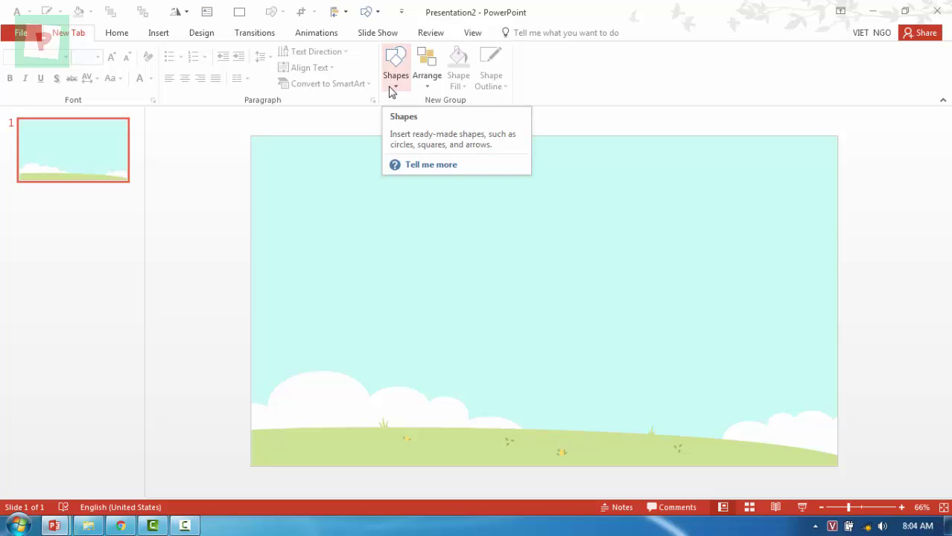
pyautogui.click(117, 35)
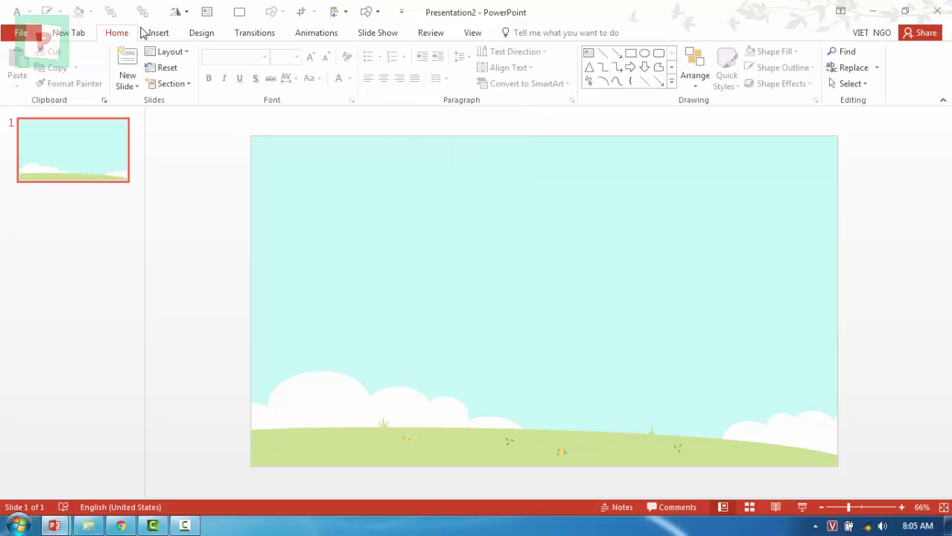
pyautogui.click(630, 53)
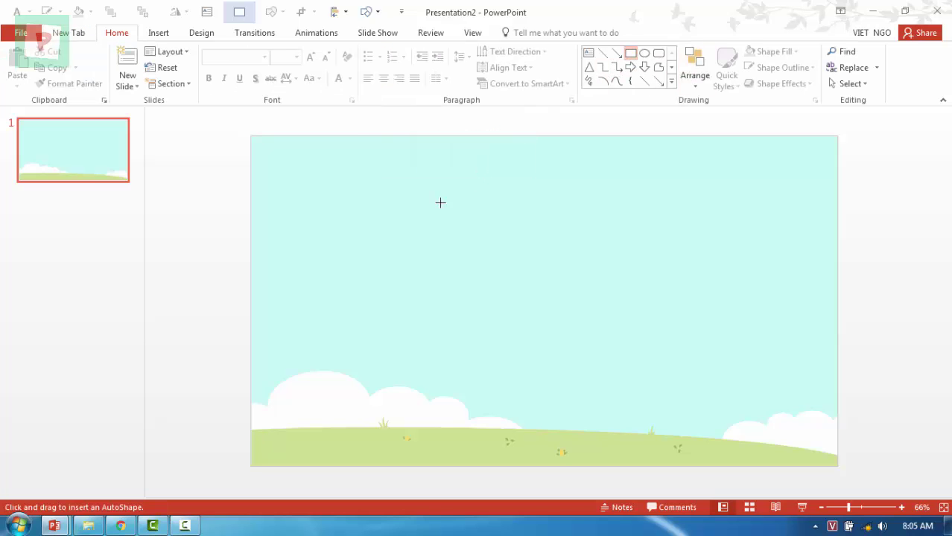
pyautogui.moveTo(411, 211)
pyautogui.mouseDown()
pyautogui.moveTo(492, 275)
pyautogui.moveTo(530, 286)
pyautogui.mouseUp()
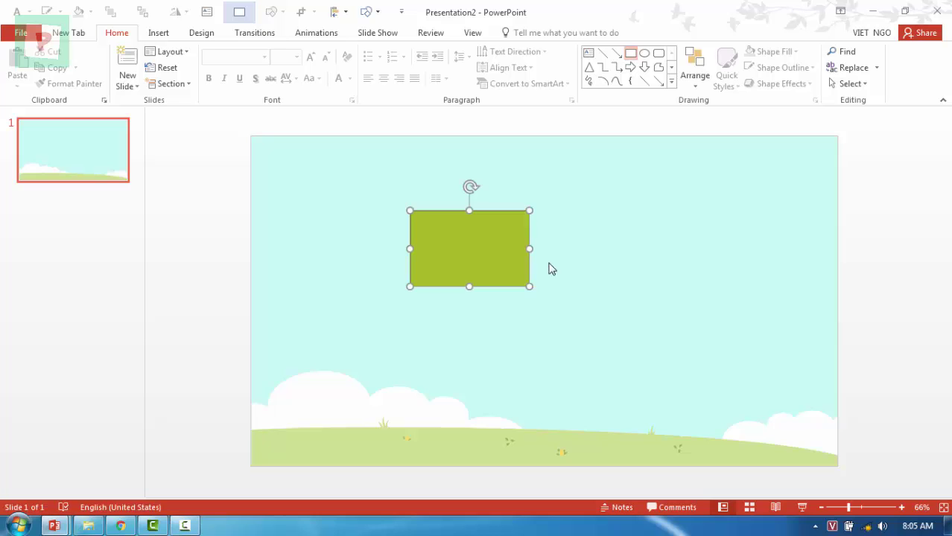
pyautogui.click(645, 54)
pyautogui.moveTo(591, 219); pyautogui.dragTo(670, 298)
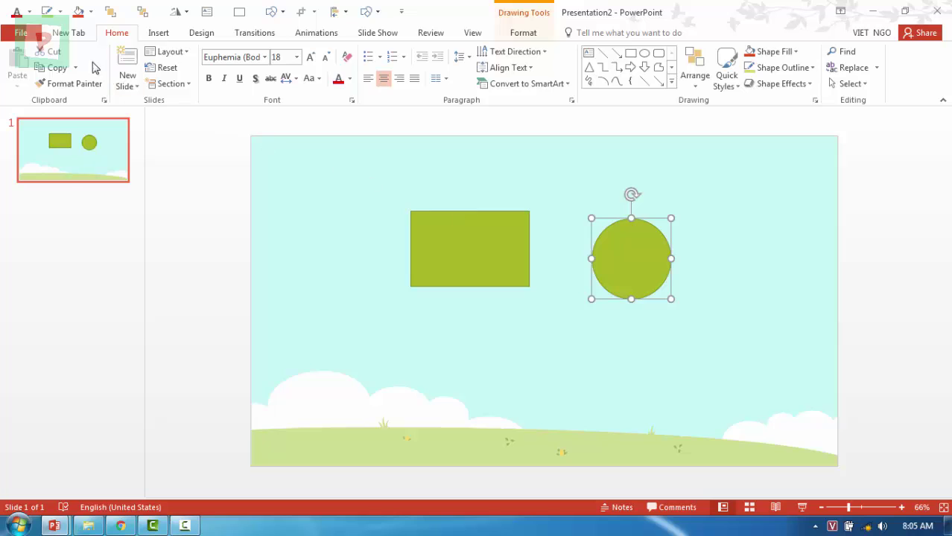
pyautogui.click(67, 35)
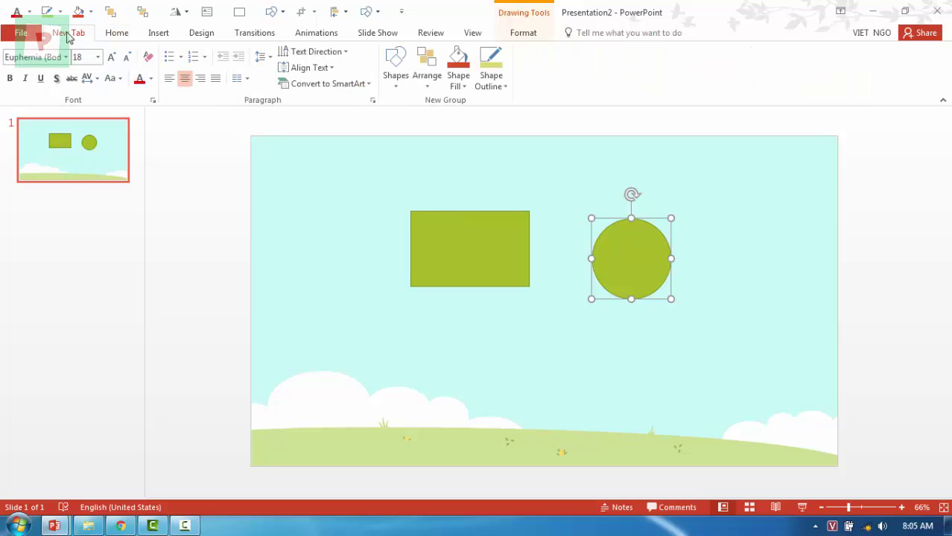
pyautogui.click(402, 81)
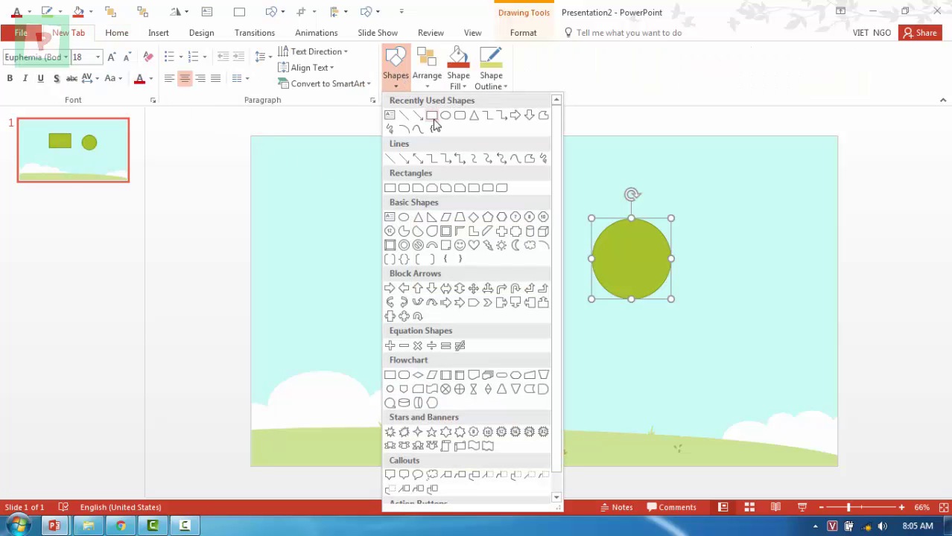
pyautogui.click(431, 115)
pyautogui.moveTo(273, 210); pyautogui.dragTo(378, 287)
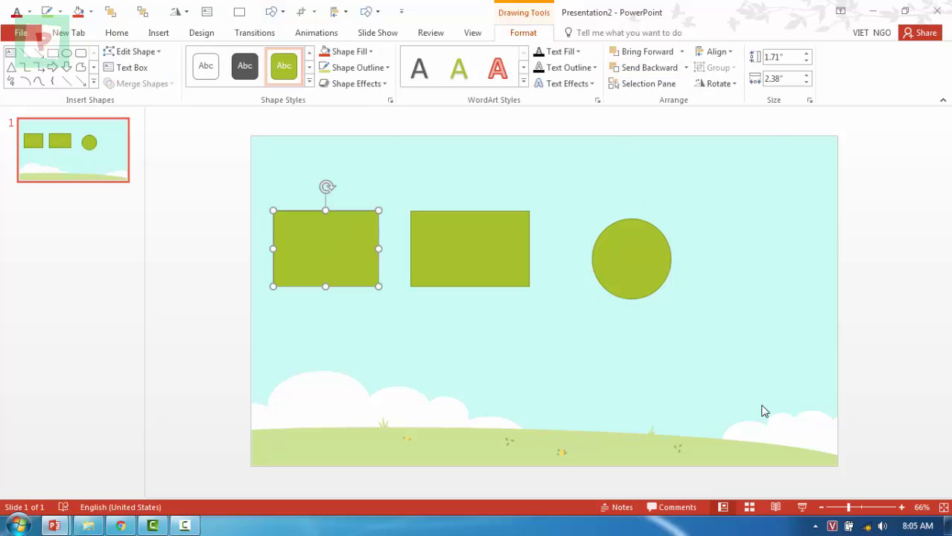
pyautogui.moveTo(766, 355); pyautogui.dragTo(115, 214)
pyautogui.press('Delete')
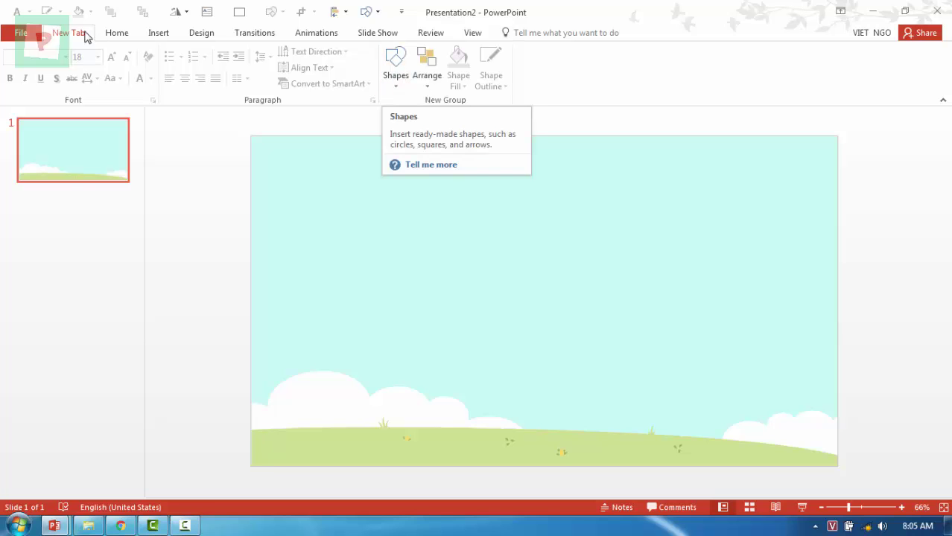
# Step: Return to Home and open the Customize Ribbon page of PowerPoint Options
pyautogui.click(110, 33)
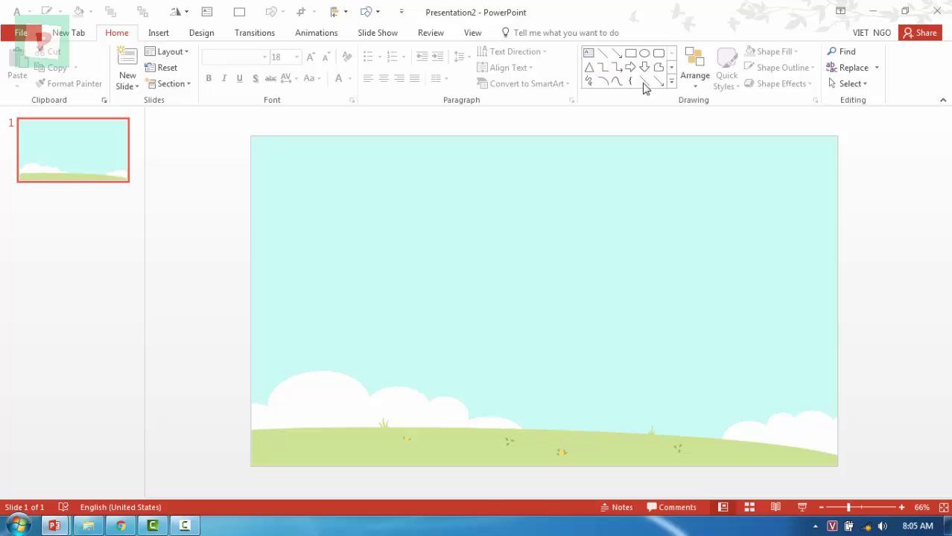
pyautogui.click(42, 35)
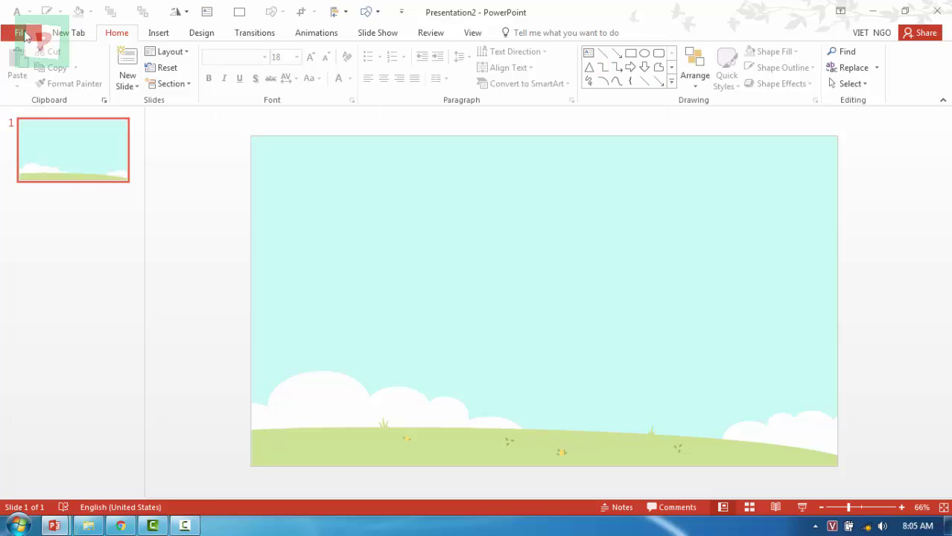
pyautogui.click(30, 373)
pyautogui.click(430, 198)
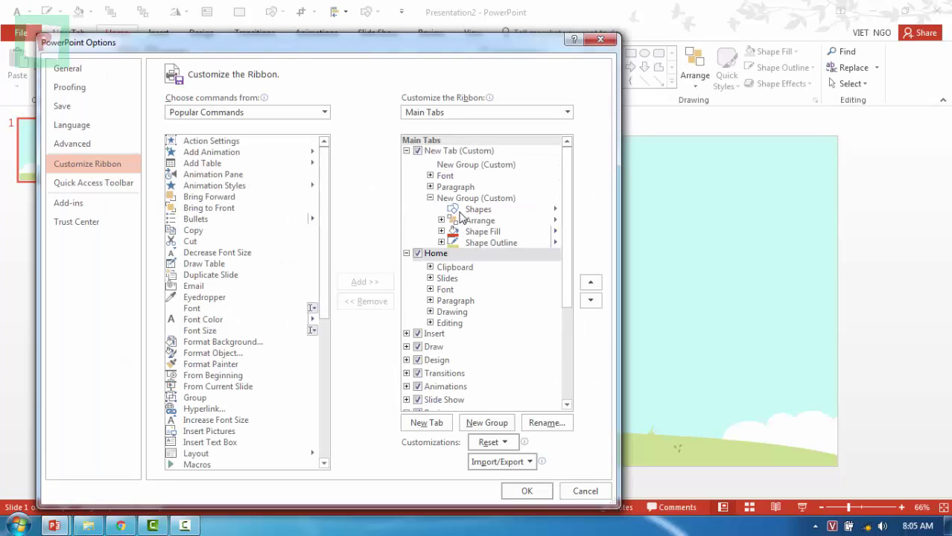
# Step: Add Home's Drawing group from Main Tabs to the New Tab after Paragraph
pyautogui.click(456, 200)
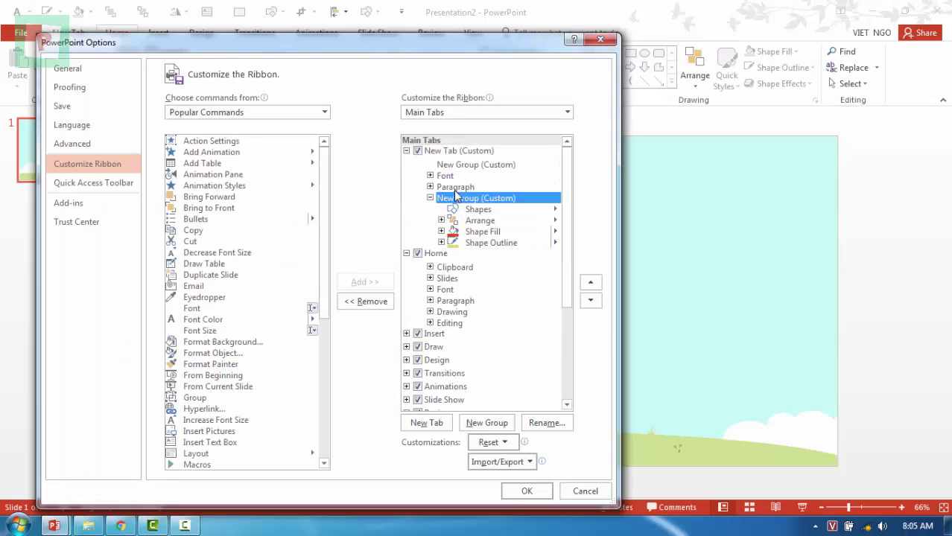
pyautogui.click(455, 187)
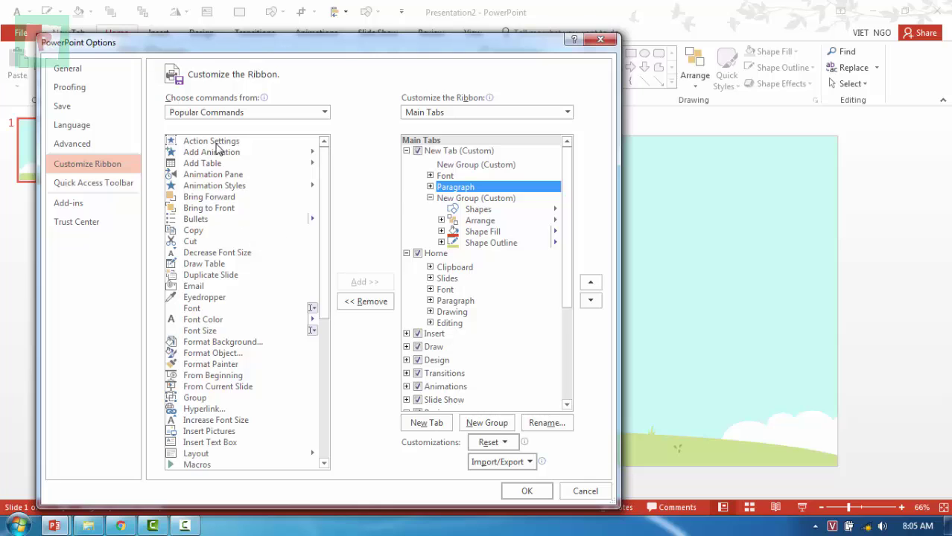
pyautogui.click(213, 112)
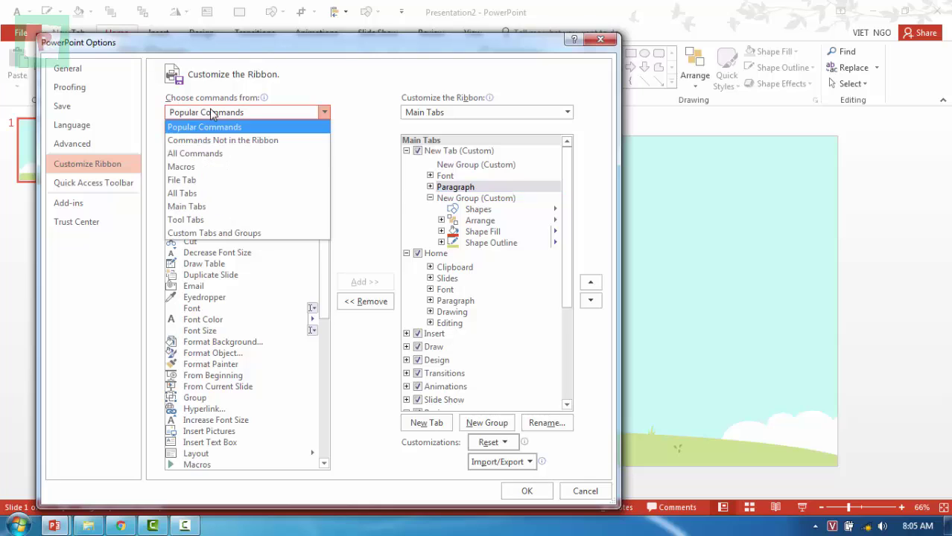
pyautogui.click(197, 208)
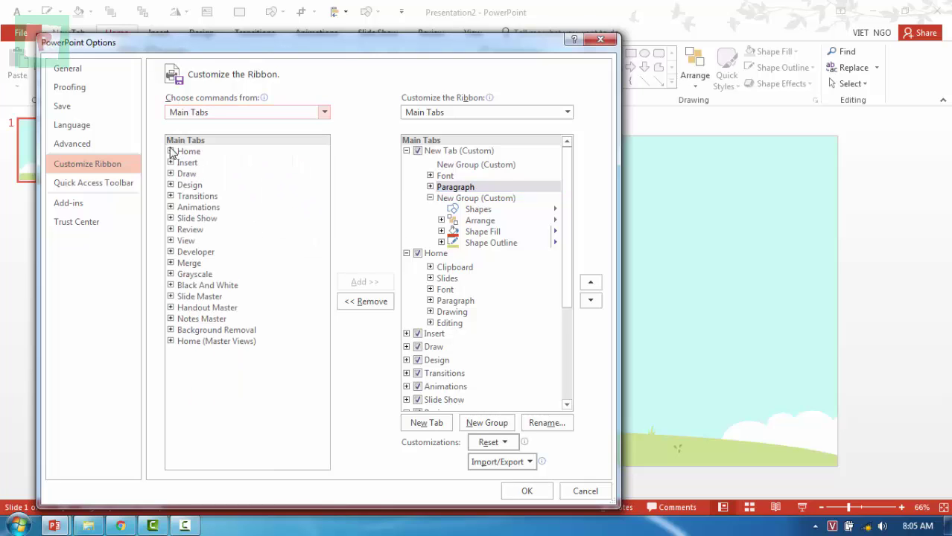
pyautogui.click(170, 151)
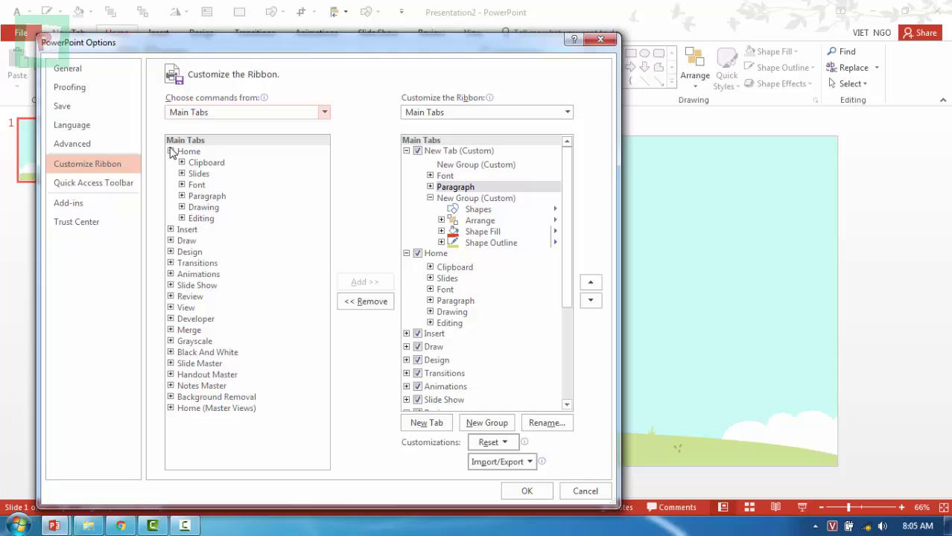
pyautogui.click(203, 208)
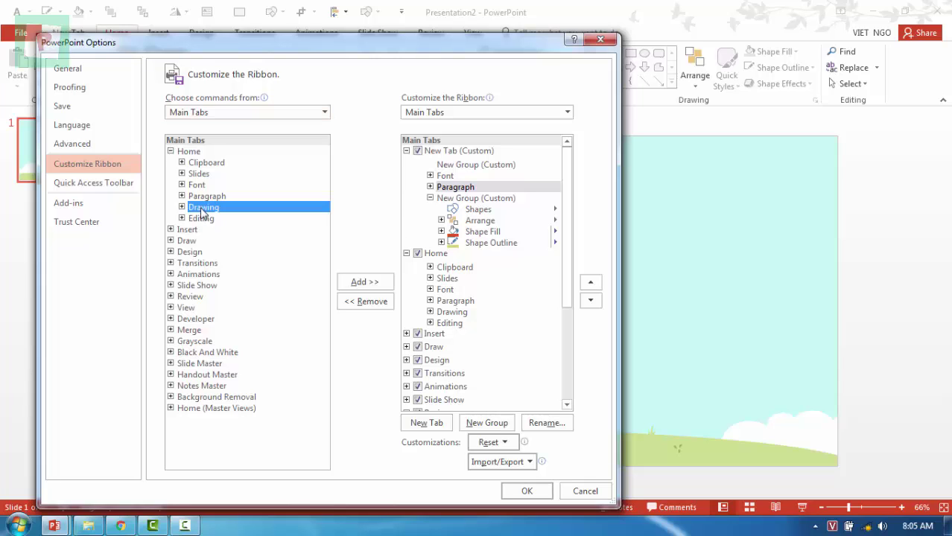
pyautogui.click(364, 283)
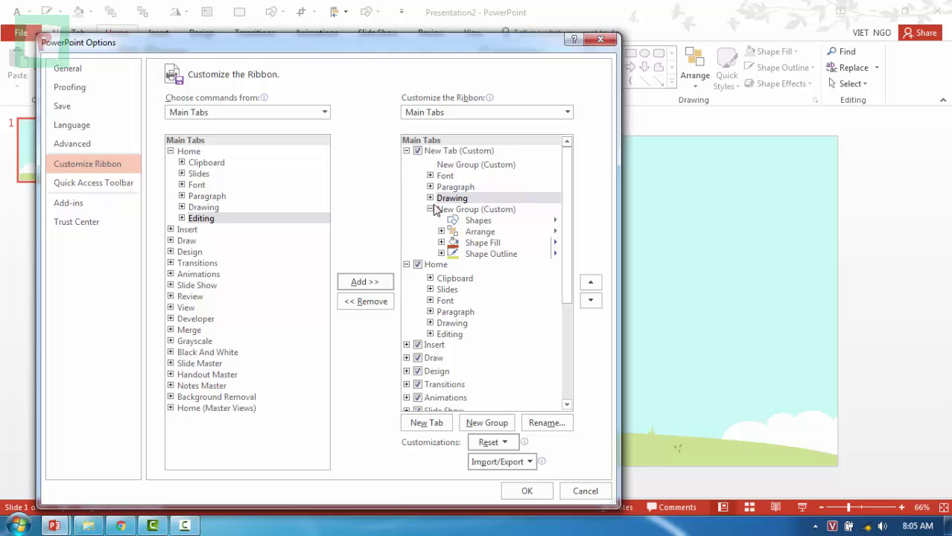
# Step: Review the Drawing group's commands, from Shapes to Format Object, and save the ribbon changes
pyautogui.click(430, 210)
pyautogui.click(430, 198)
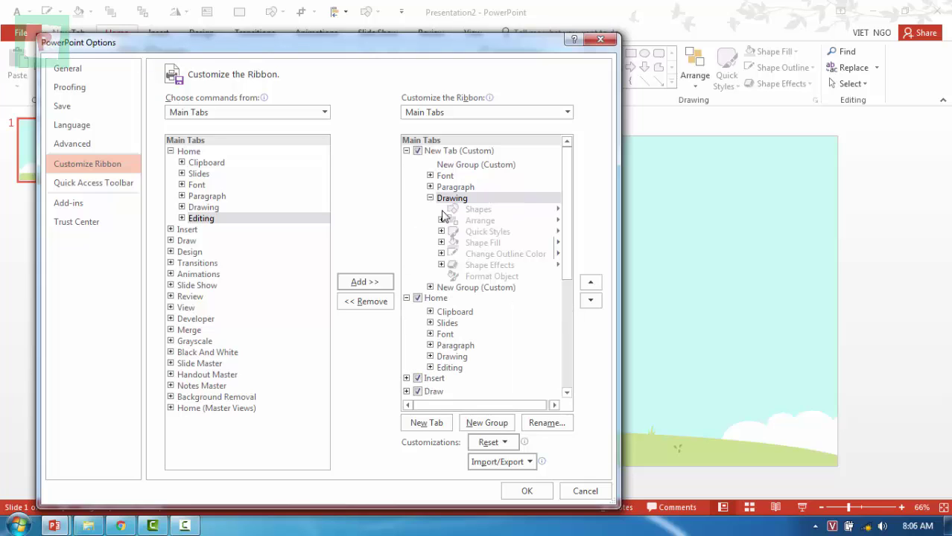
pyautogui.click(483, 266)
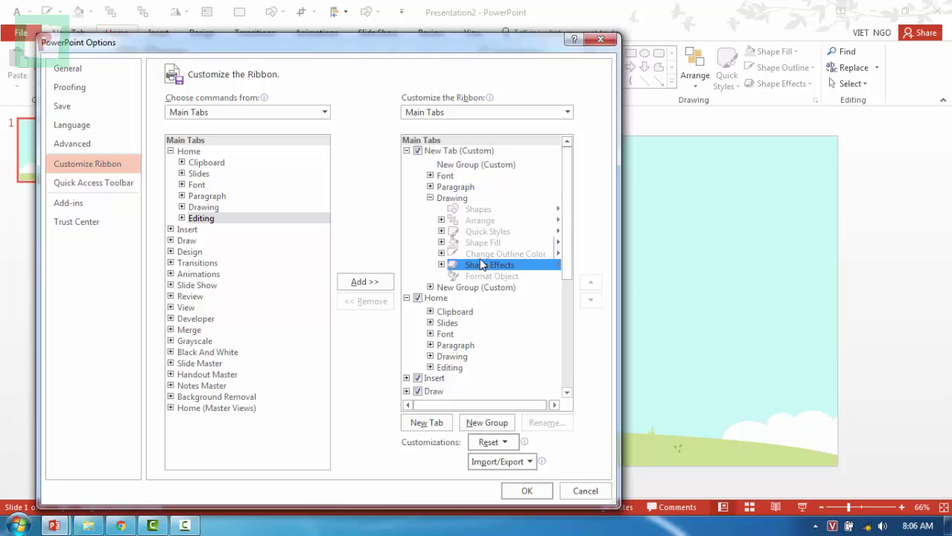
pyautogui.click(480, 234)
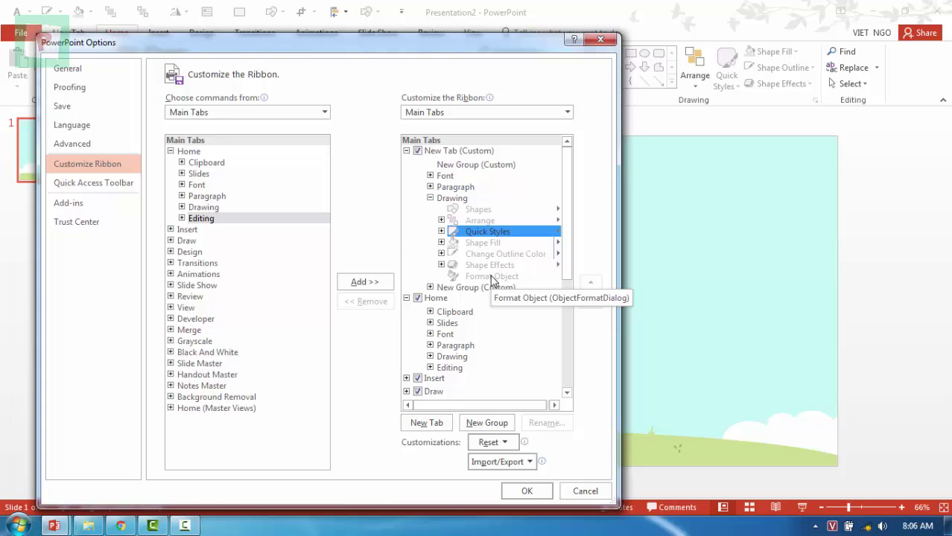
pyautogui.click(478, 210)
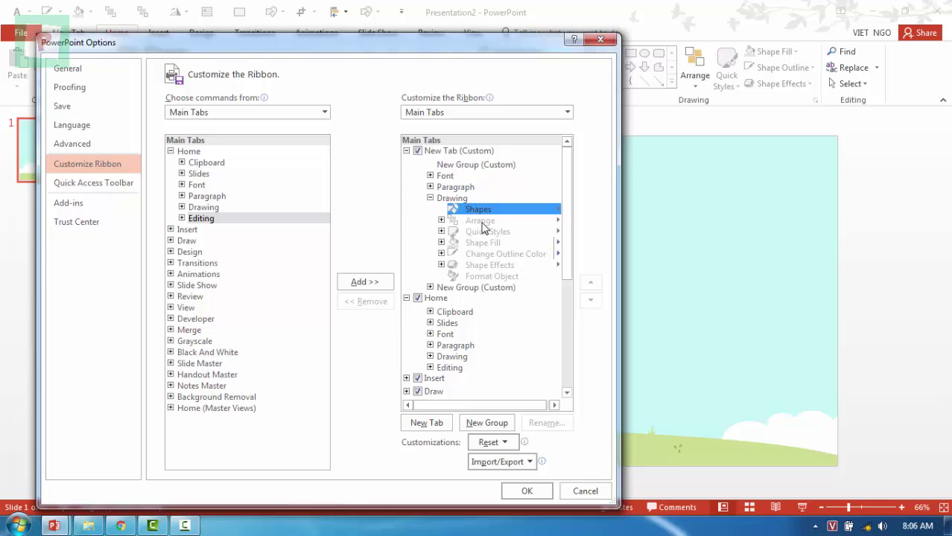
pyautogui.click(482, 222)
pyautogui.click(482, 243)
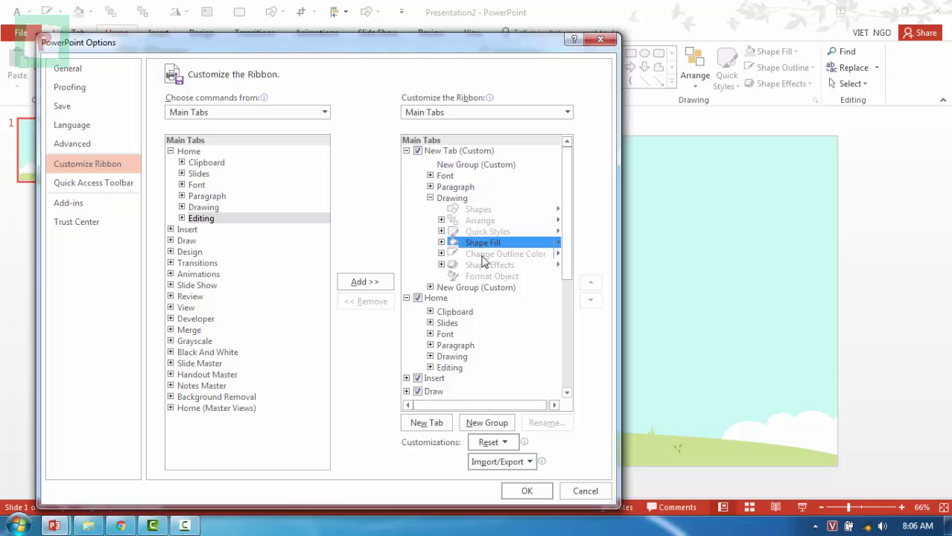
pyautogui.click(483, 254)
pyautogui.click(483, 265)
pyautogui.click(480, 276)
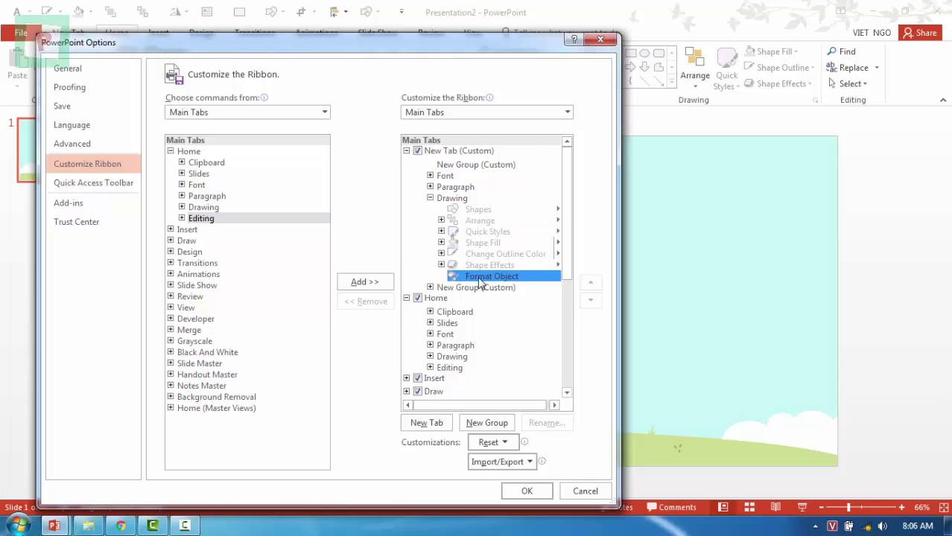
pyautogui.click(522, 491)
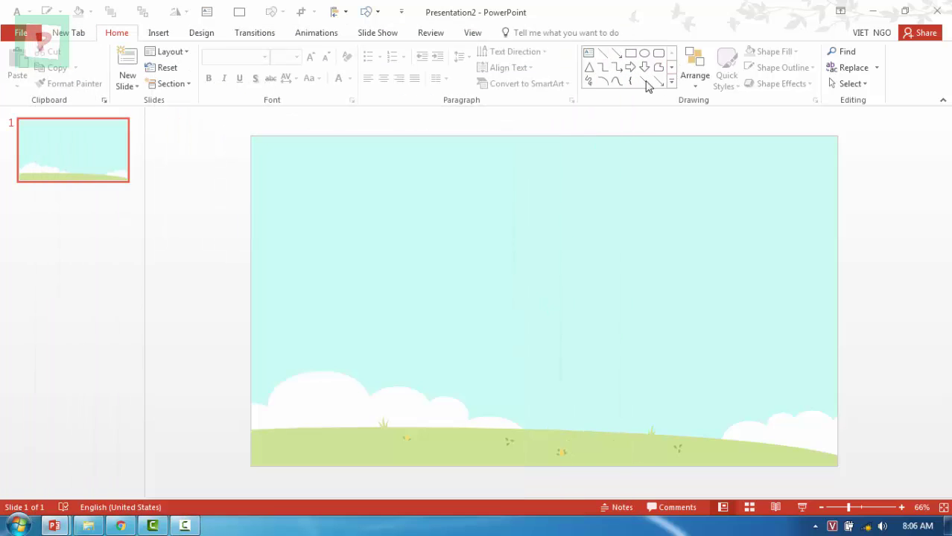
# Step: On the New Tab, draw a test rectangle from the Drawing group and delete it
pyautogui.click(71, 32)
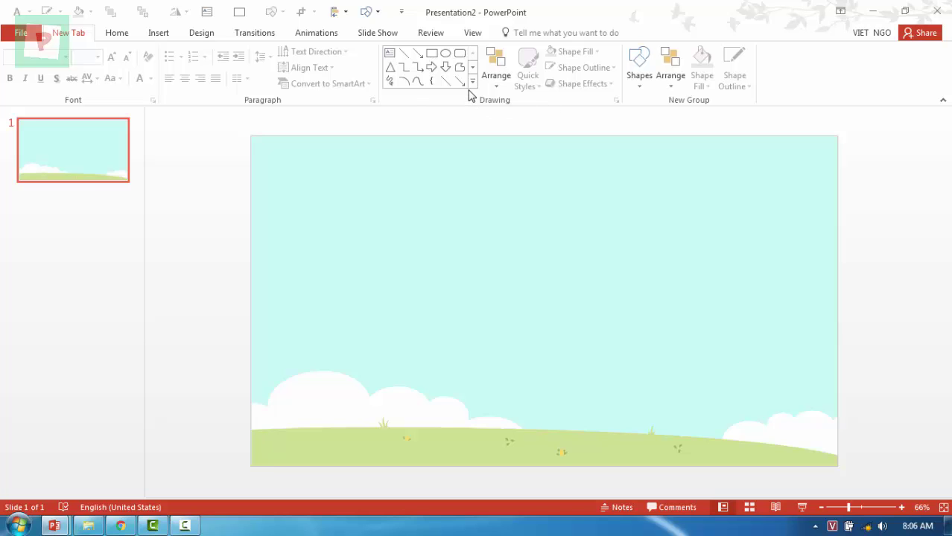
pyautogui.click(432, 54)
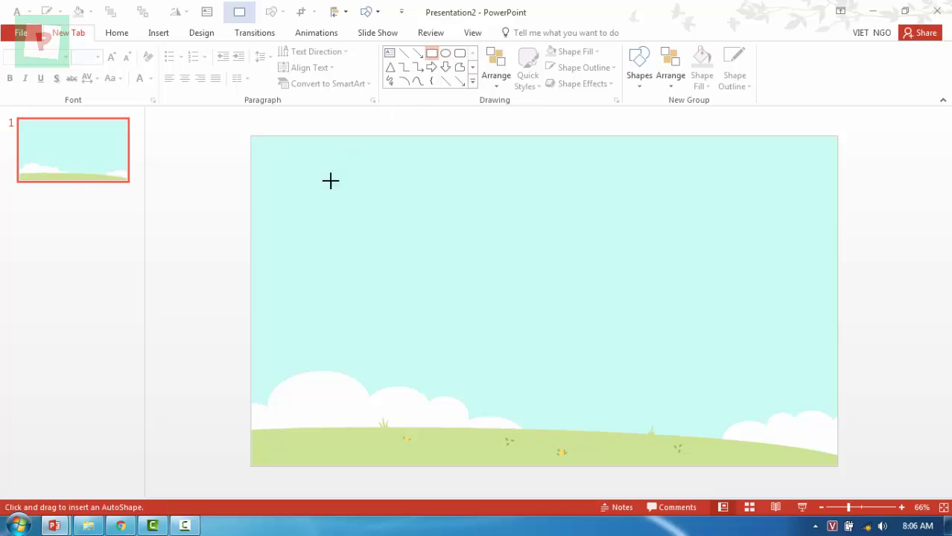
pyautogui.moveTo(330, 180); pyautogui.dragTo(493, 250)
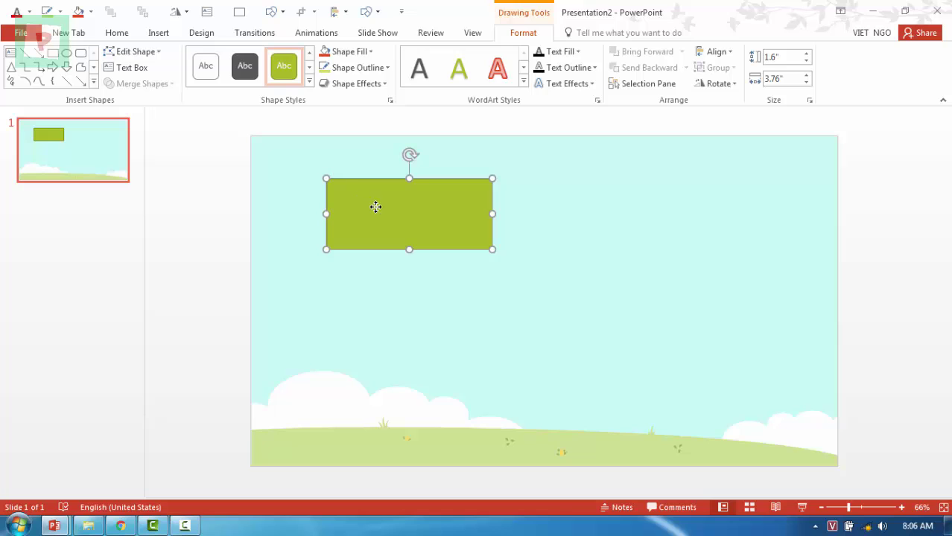
pyautogui.press('Delete')
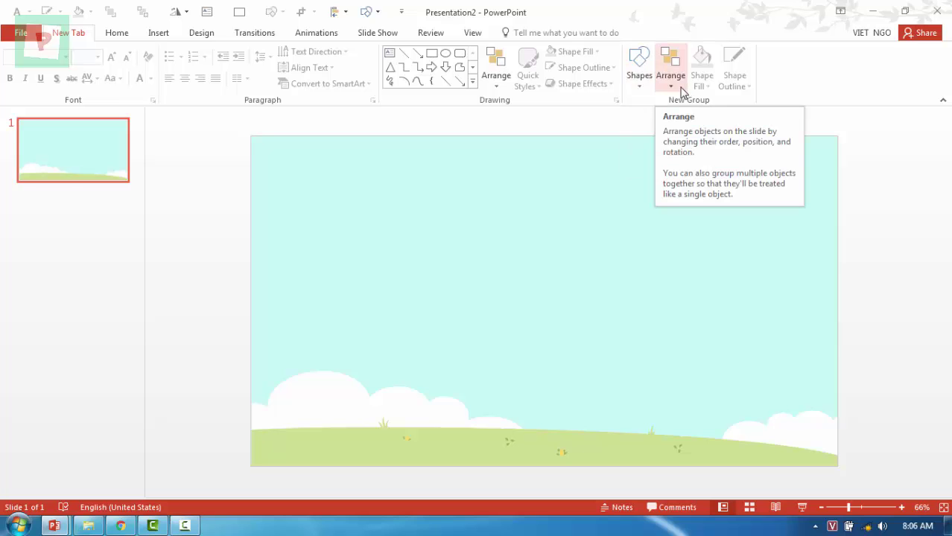
# Step: Open the Customize Ribbon settings in PowerPoint Options
pyautogui.click(20, 36)
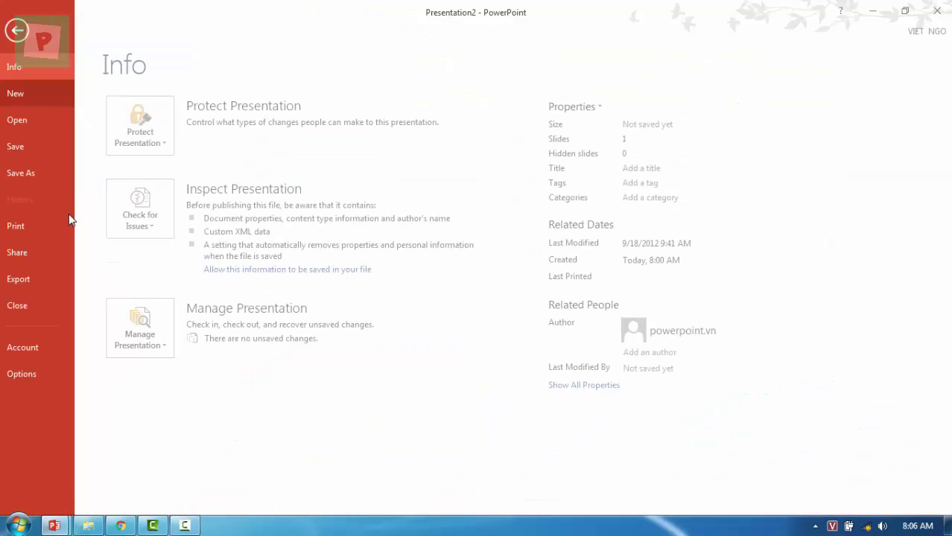
pyautogui.press('Escape')
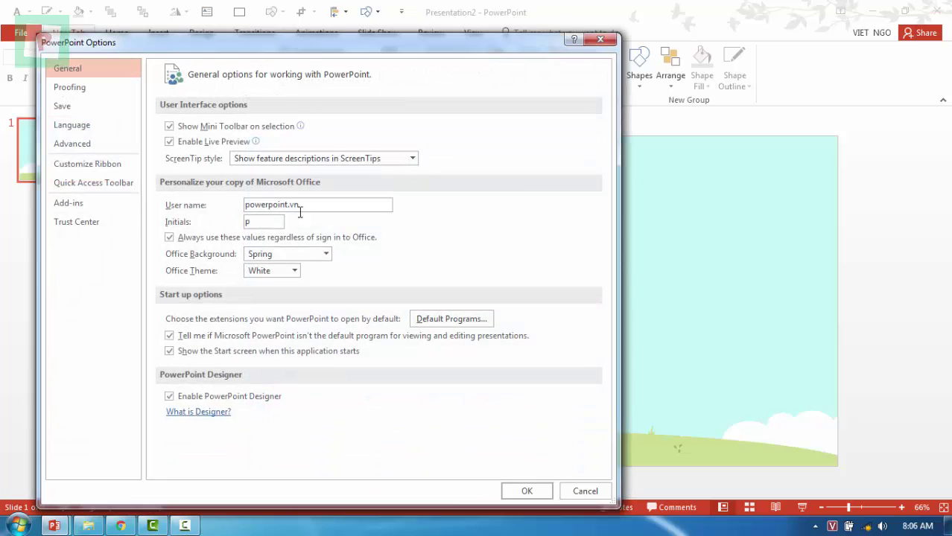
pyautogui.click(87, 164)
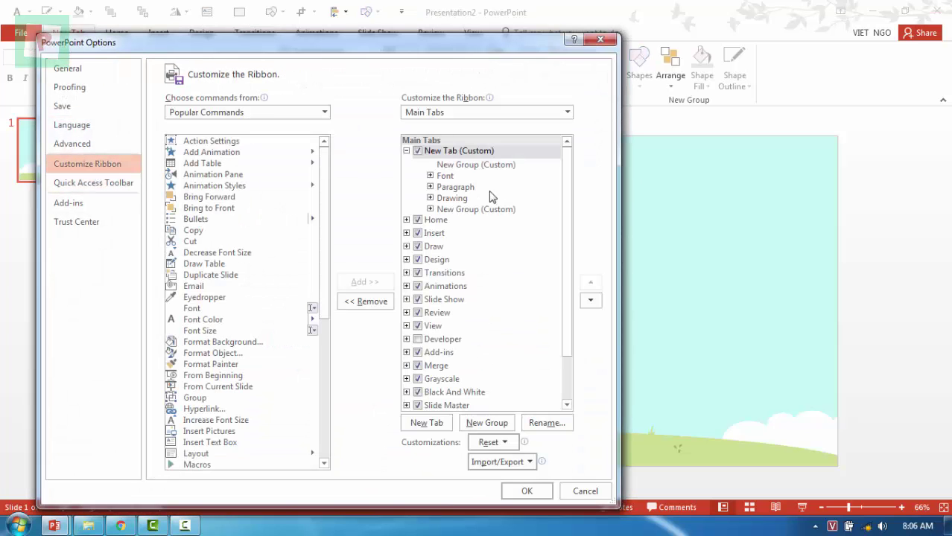
# Step: Remove Shapes, Arrange, Shape Fill and Shape Outline from the second custom group
pyautogui.click(431, 212)
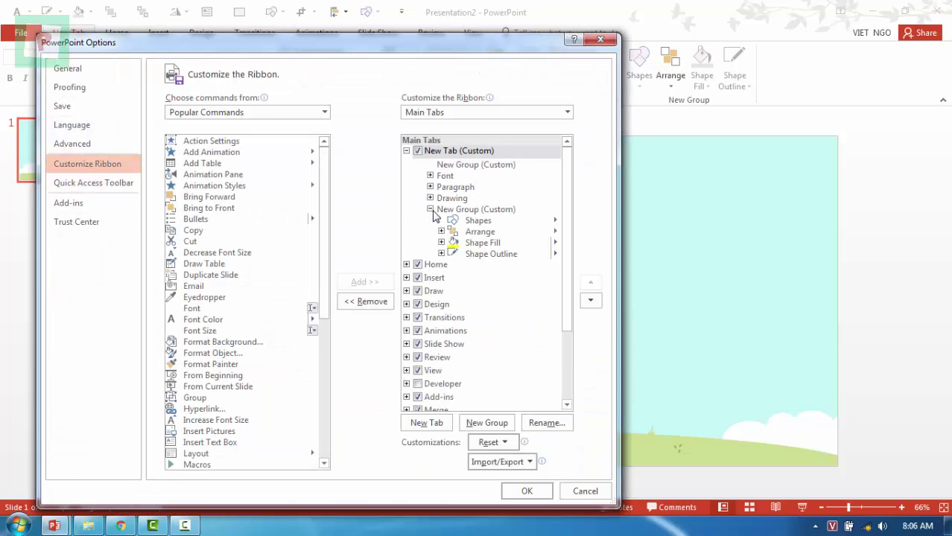
pyautogui.click(450, 212)
pyautogui.click(477, 221)
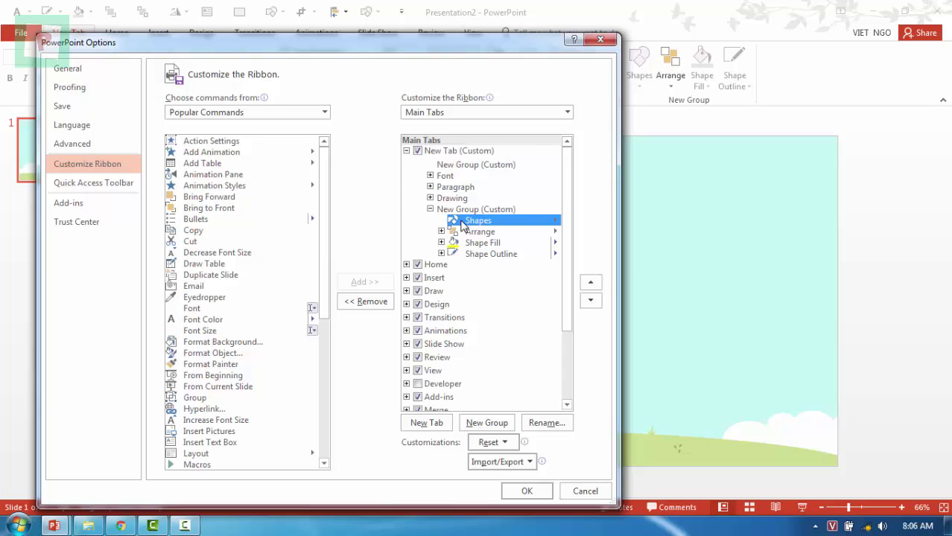
pyautogui.click(365, 301)
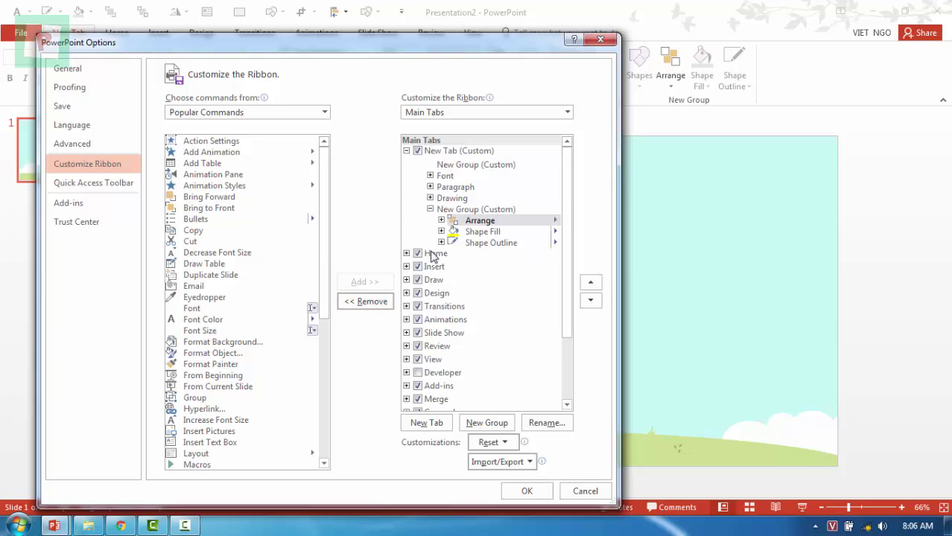
pyautogui.click(373, 303)
pyautogui.click(377, 306)
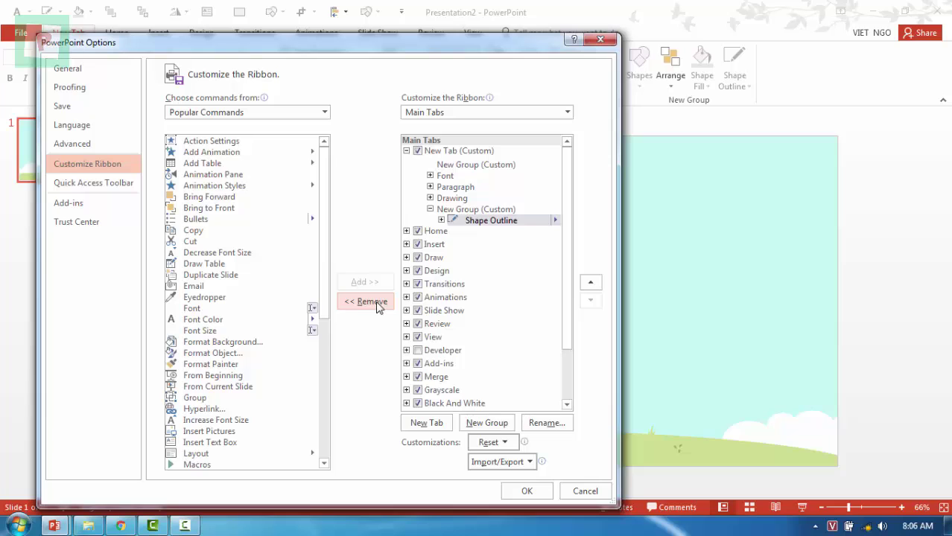
pyautogui.click(378, 305)
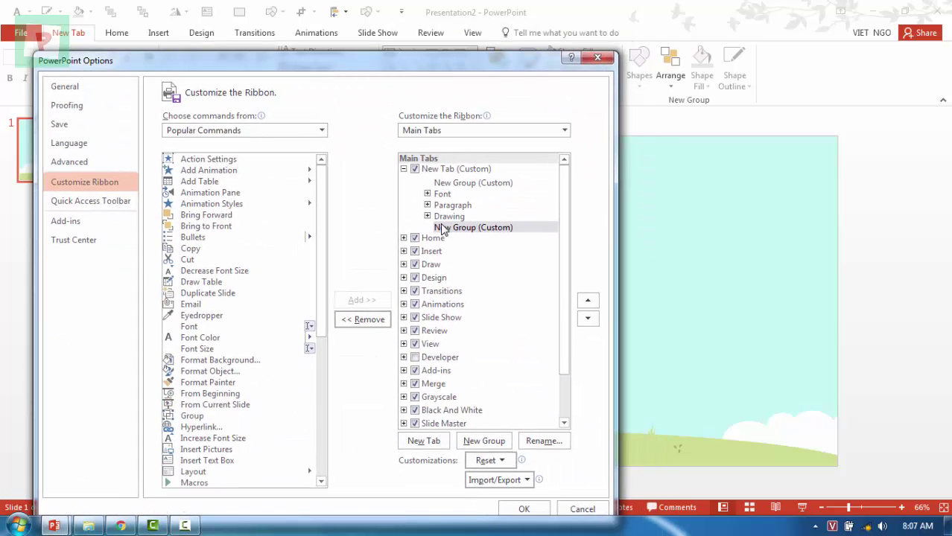
# Step: Add the Shape Fill Eyedropper from Main Tabs > Home > Drawing to the custom group
pyautogui.click(246, 130)
pyautogui.click(261, 179)
pyautogui.click(168, 169)
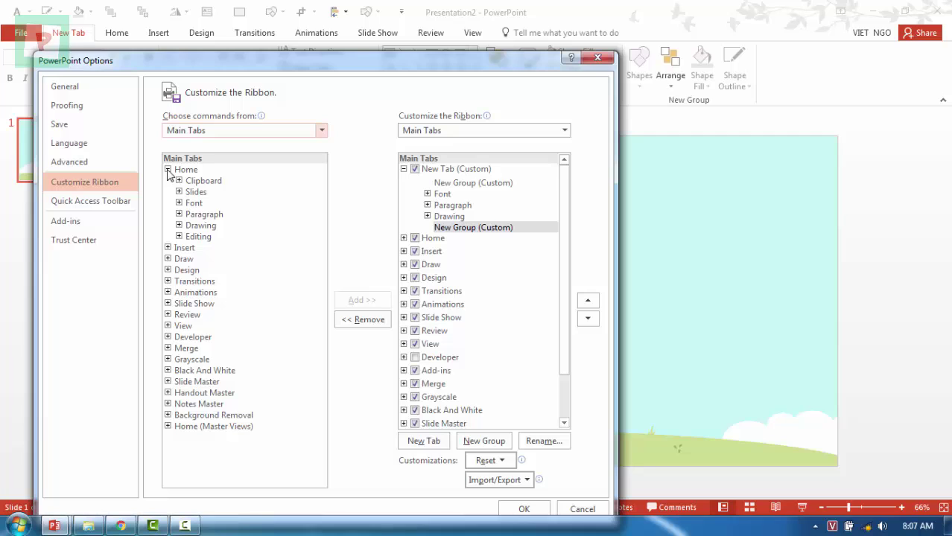
pyautogui.click(180, 226)
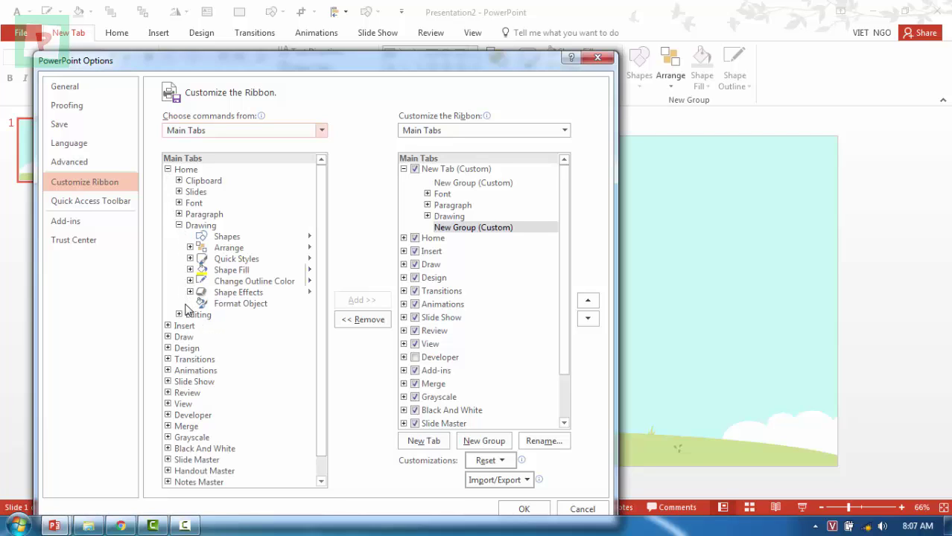
pyautogui.click(190, 270)
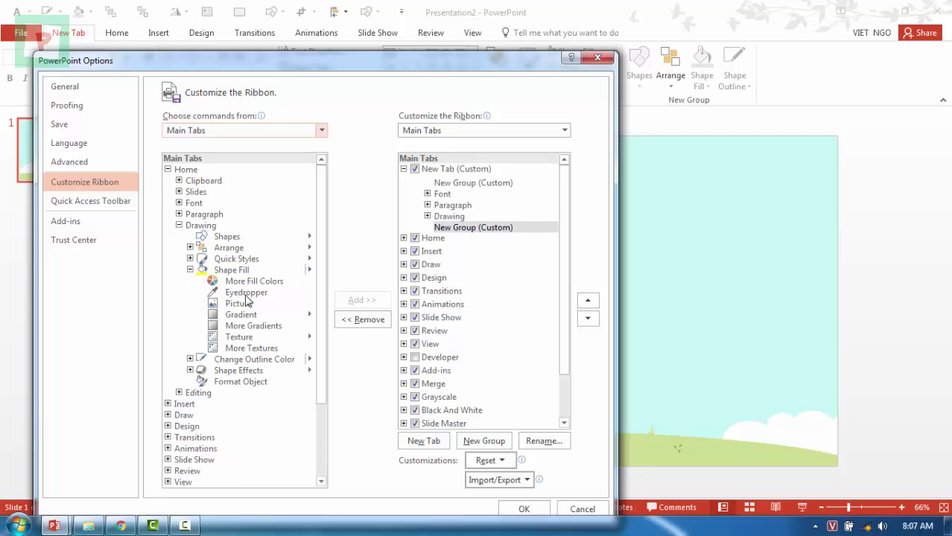
pyautogui.click(247, 295)
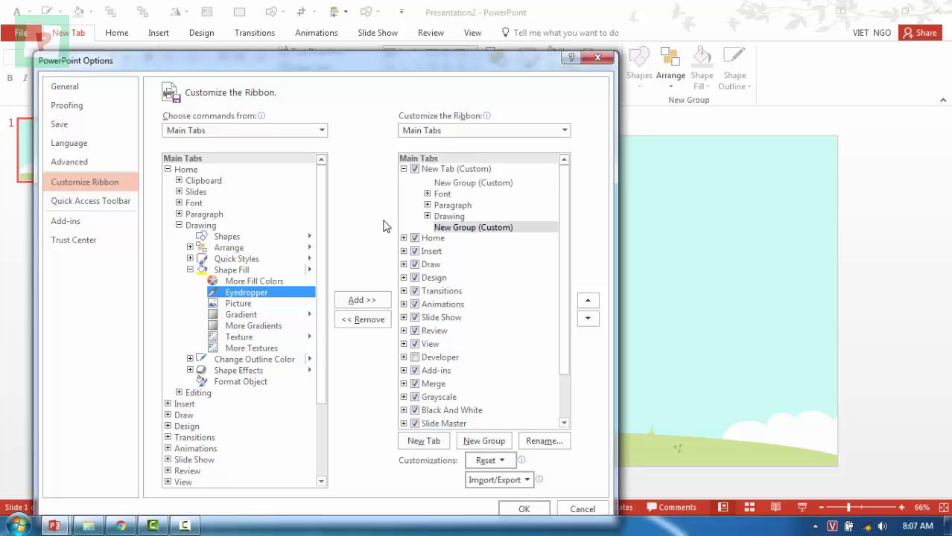
pyautogui.click(372, 301)
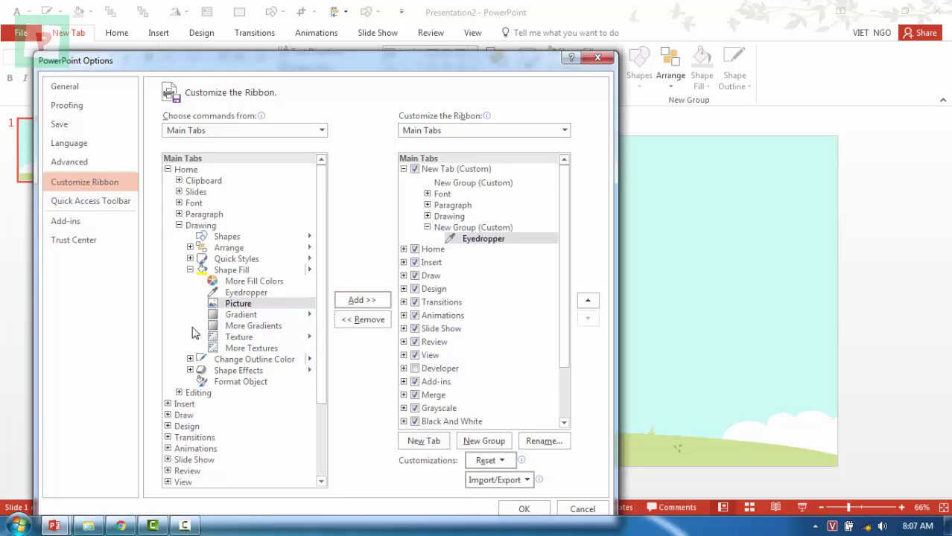
# Step: Add the Change Outline Color Eyedropper to the custom group
pyautogui.click(190, 359)
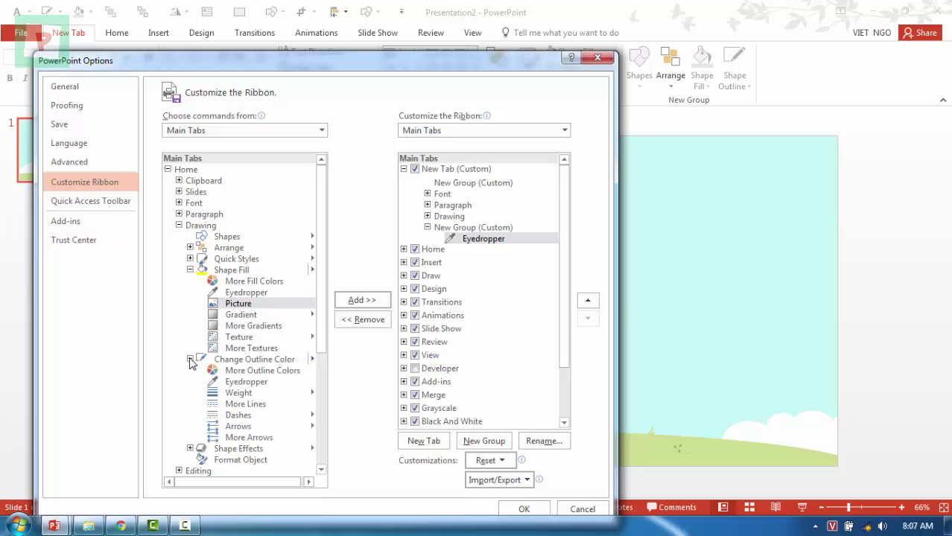
pyautogui.click(232, 382)
pyautogui.click(348, 299)
pyautogui.moveTo(337, 64)
pyautogui.mouseDown()
pyautogui.moveTo(344, 162)
pyautogui.moveTo(357, 80)
pyautogui.mouseUp()
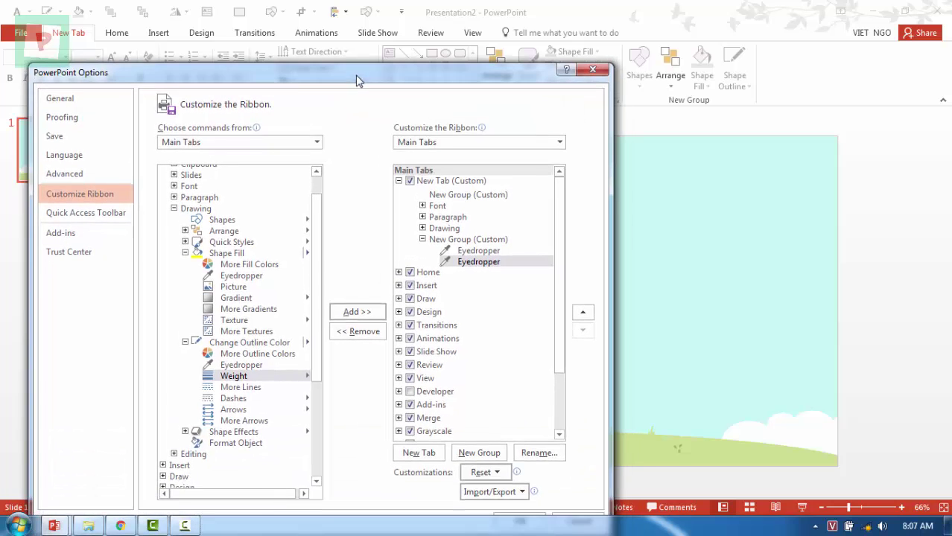
pyautogui.scroll(-1, 182, 211)
# Step: Add Align Left, Align Center and Align Right to the custom group in order
pyautogui.click(185, 203)
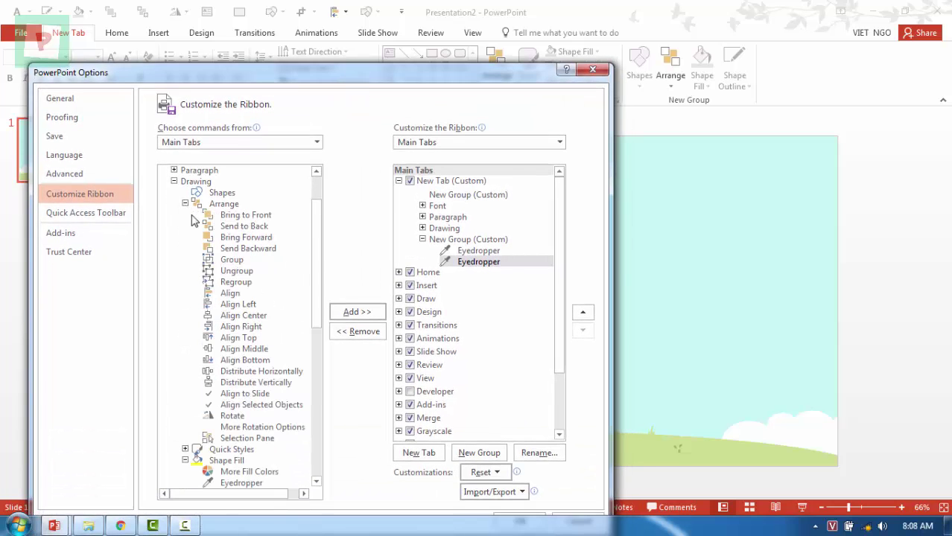
pyautogui.click(239, 304)
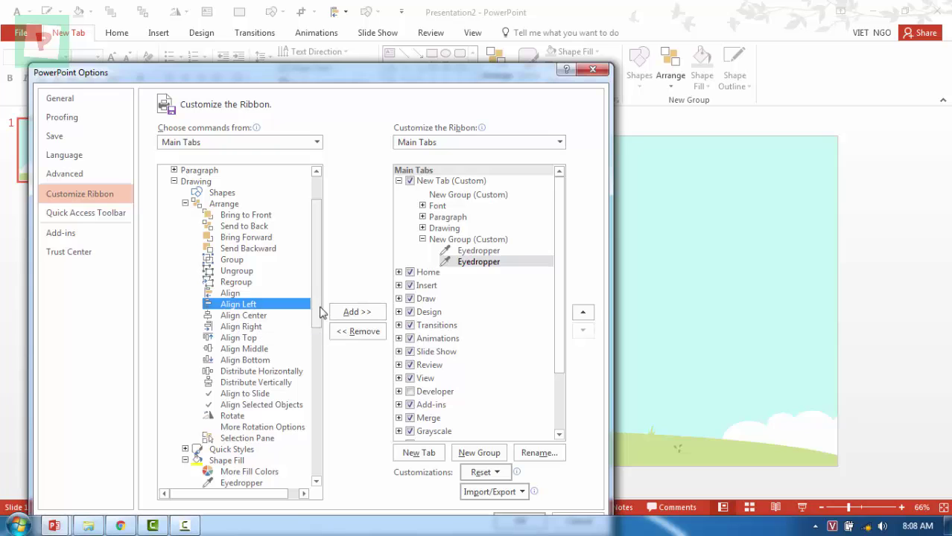
pyautogui.click(354, 312)
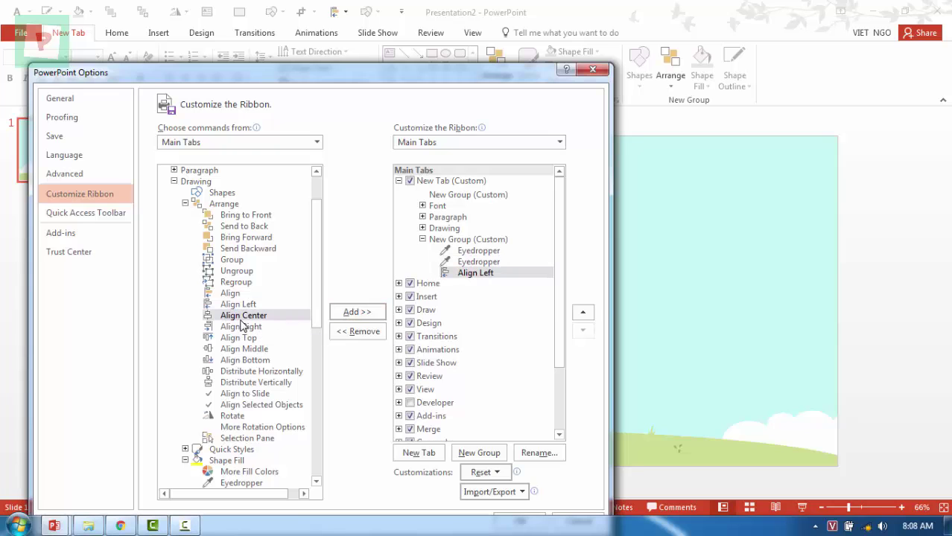
pyautogui.click(347, 312)
pyautogui.click(250, 328)
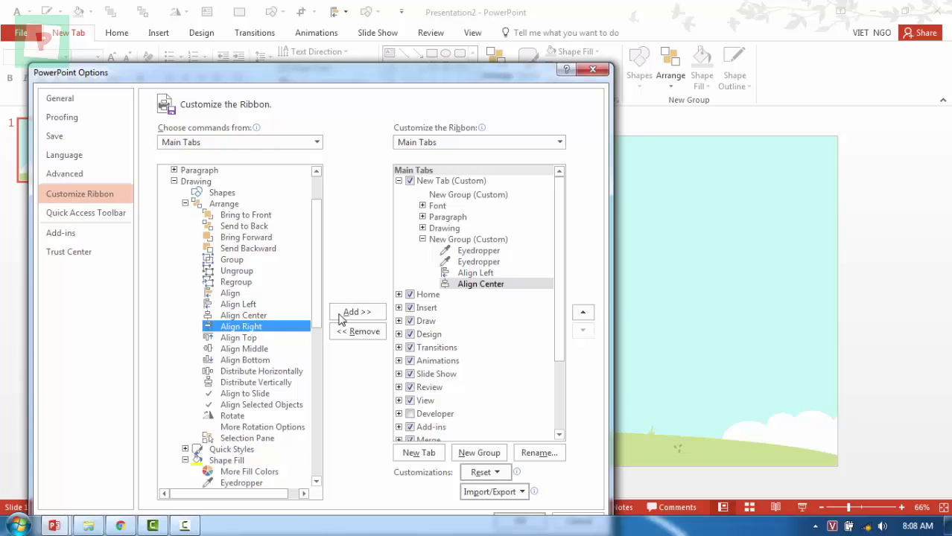
pyautogui.click(341, 314)
pyautogui.click(582, 317)
pyautogui.click(582, 316)
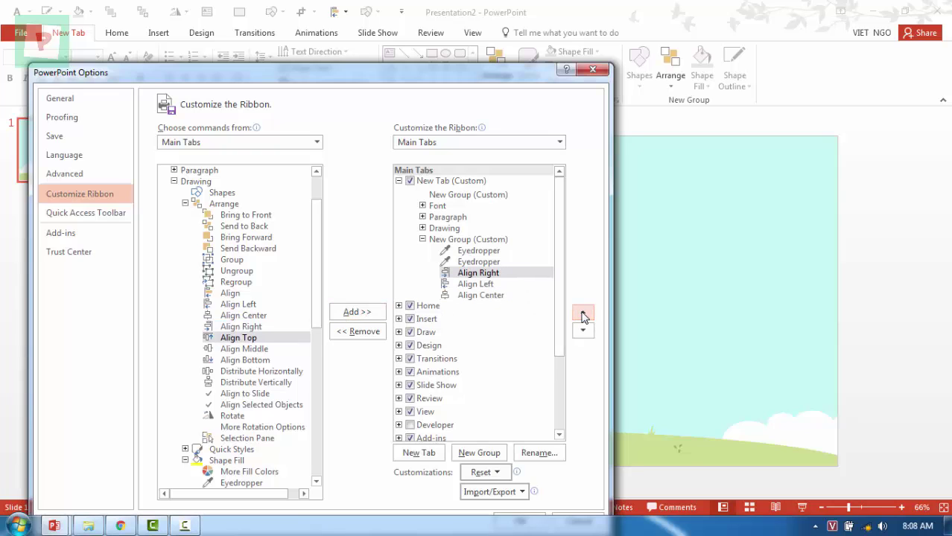
pyautogui.click(582, 330)
# Step: Add Align Middle, Distribute Vertically and Distribute Horizontally to the custom group
pyautogui.click(226, 349)
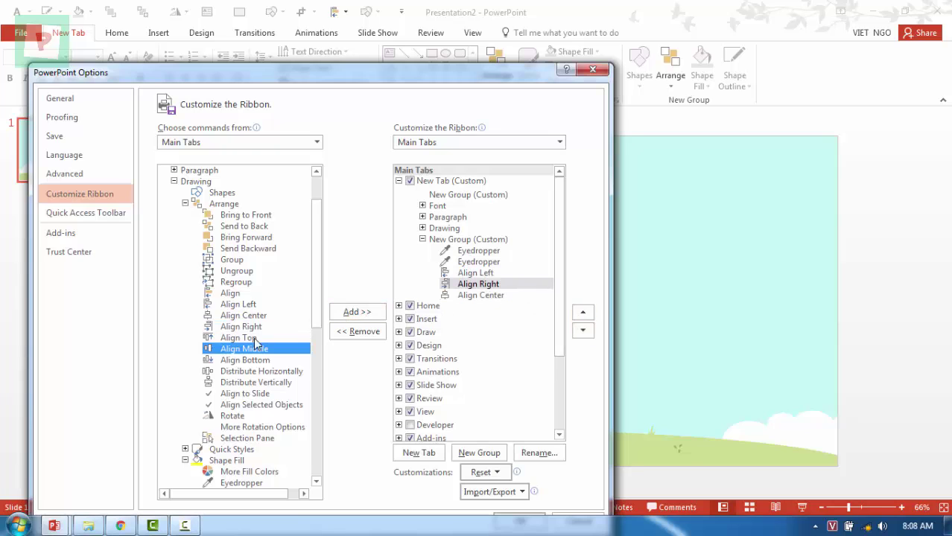
pyautogui.click(351, 313)
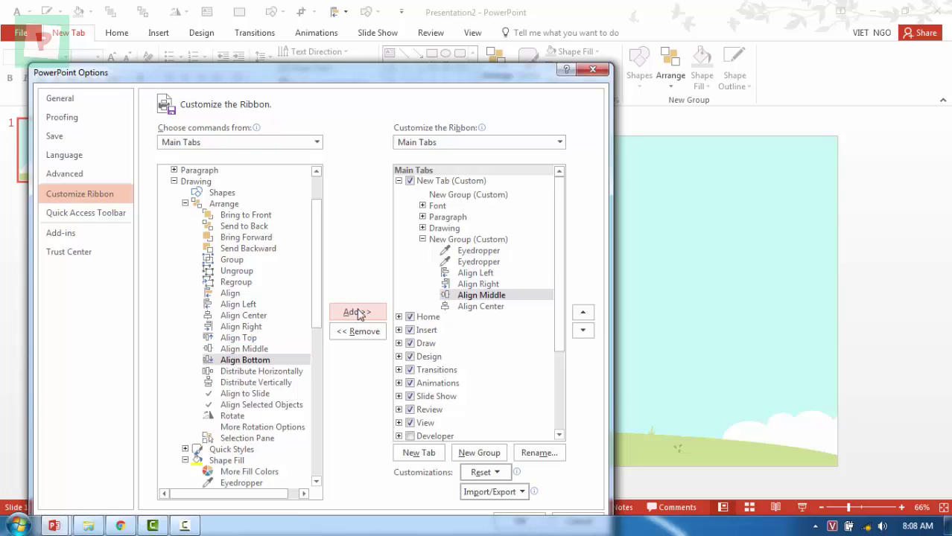
pyautogui.click(583, 330)
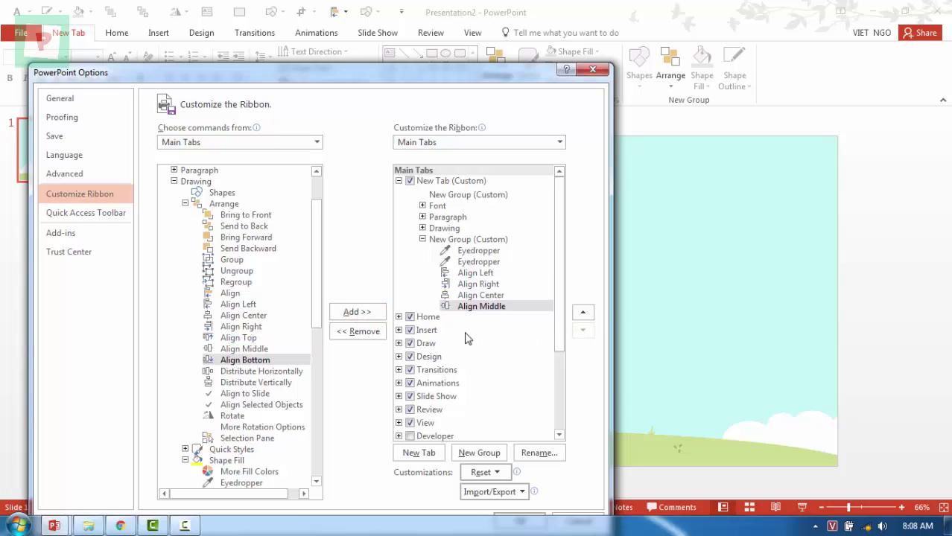
pyautogui.click(223, 383)
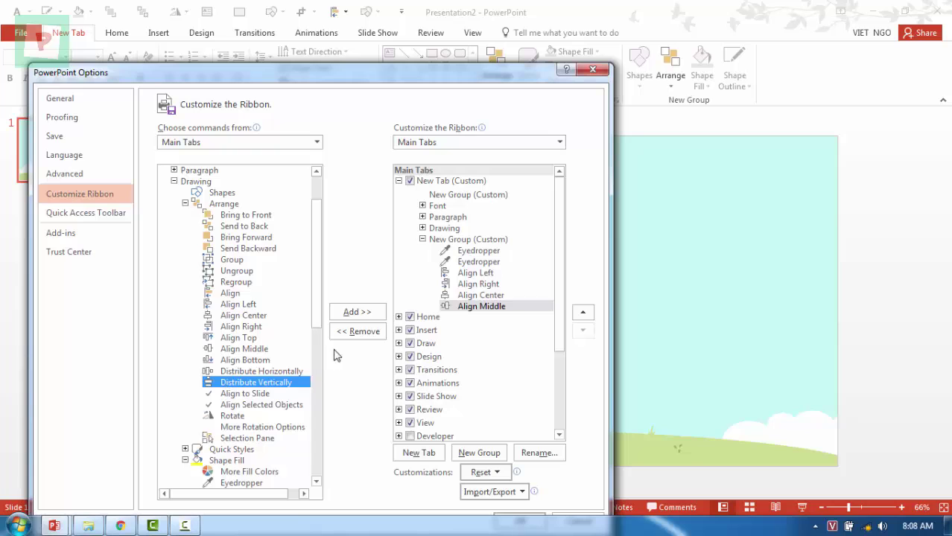
pyautogui.click(345, 313)
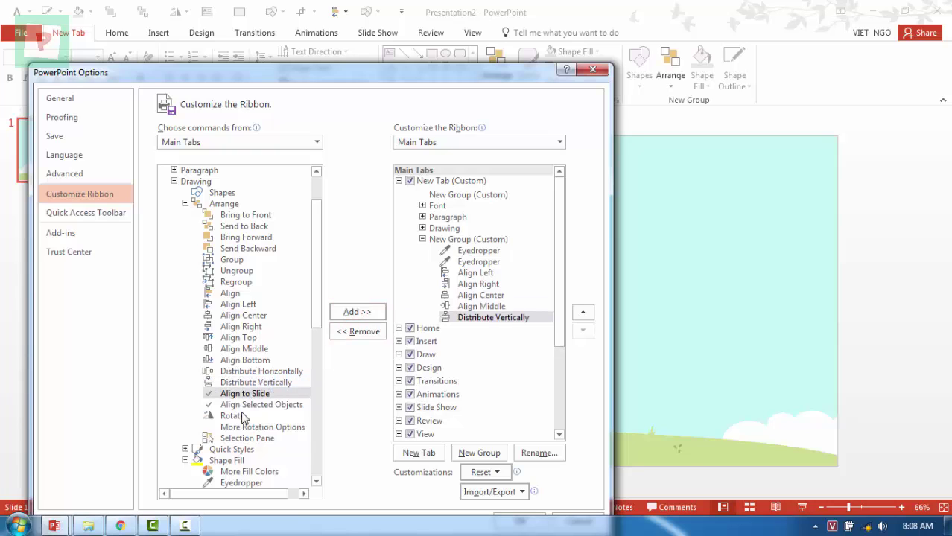
pyautogui.click(223, 372)
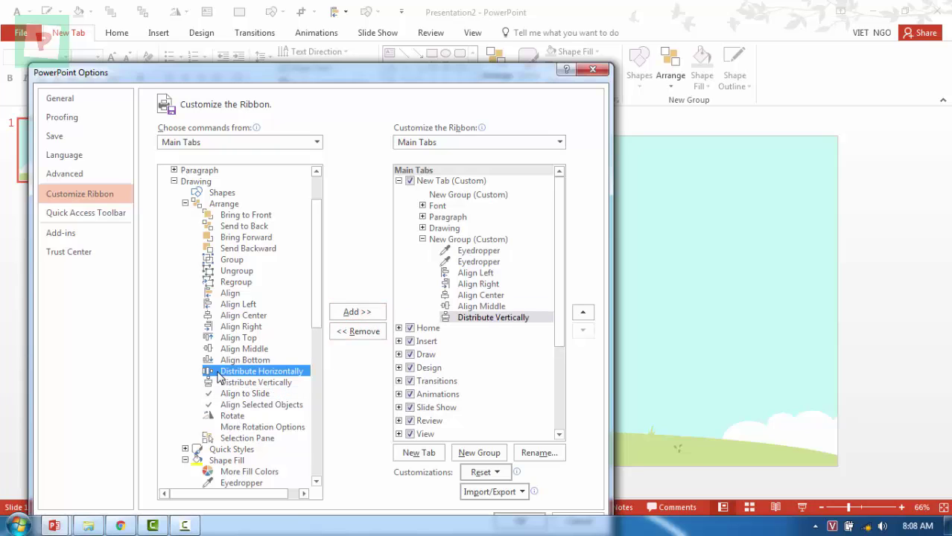
pyautogui.click(356, 313)
# Step: Look over Rotate and Selection Pane in the list, then apply the ribbon changes
pyautogui.scroll(-4, 240, 278)
pyautogui.click(241, 274)
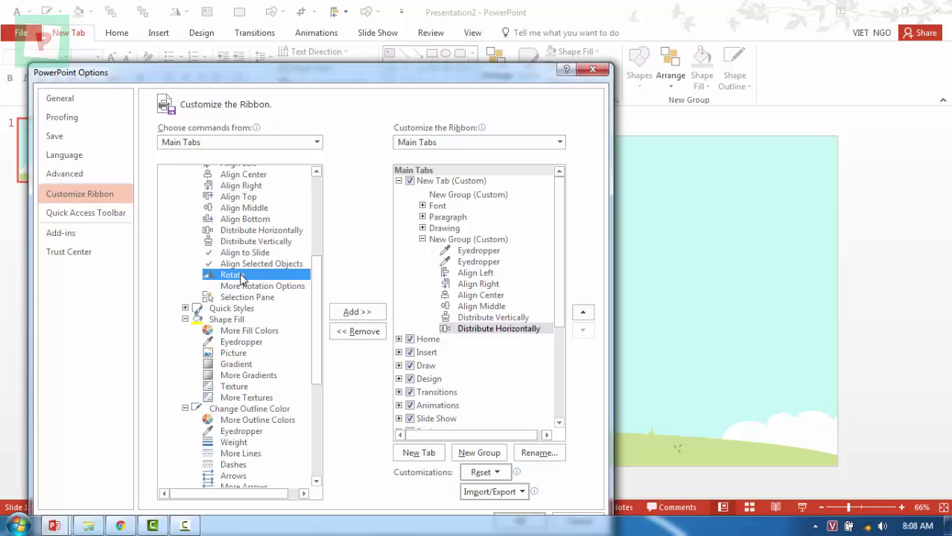
pyautogui.click(236, 297)
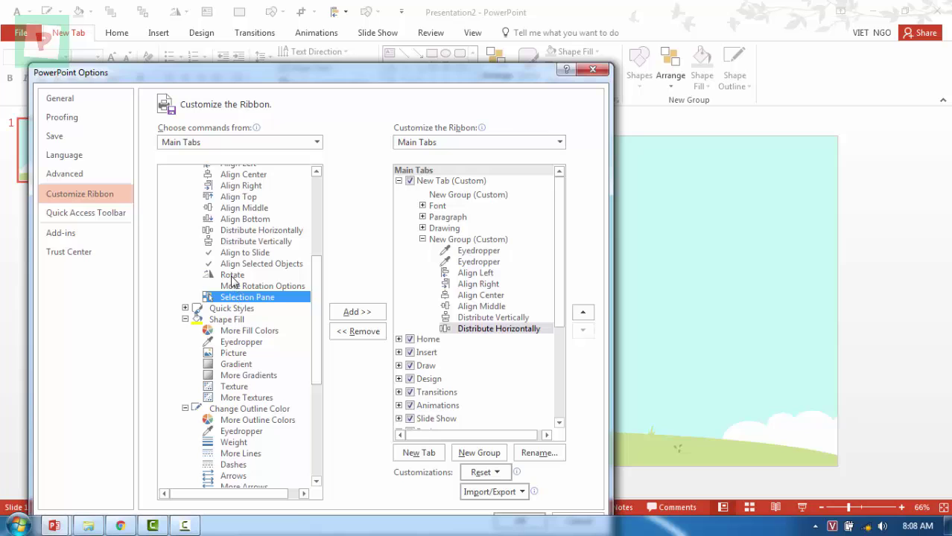
pyautogui.click(232, 276)
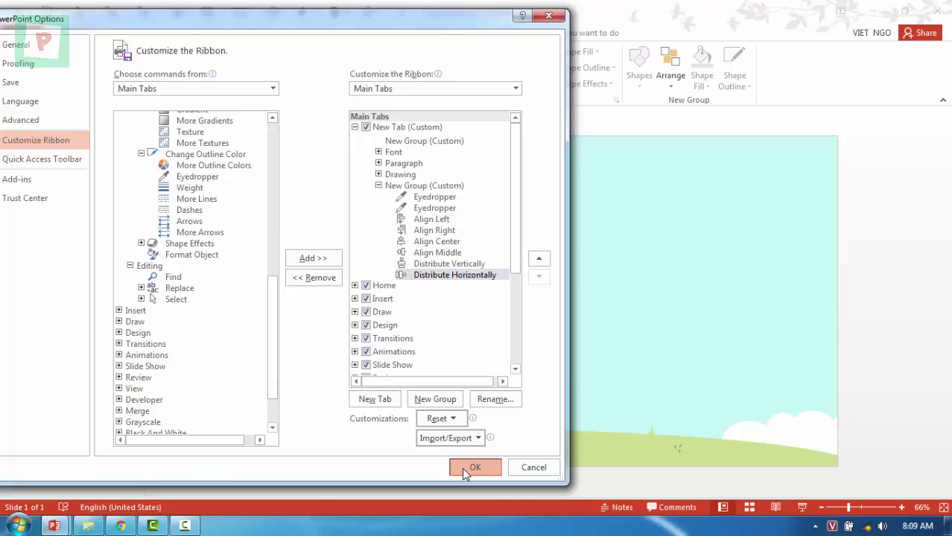
pyautogui.click(462, 468)
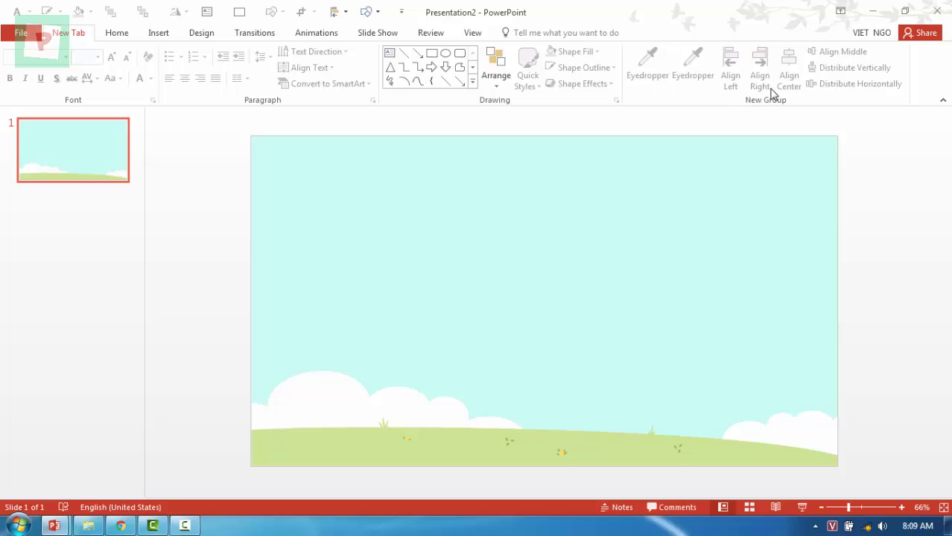
# Step: Open the File backstage Info page for Presentation2
pyautogui.click(23, 33)
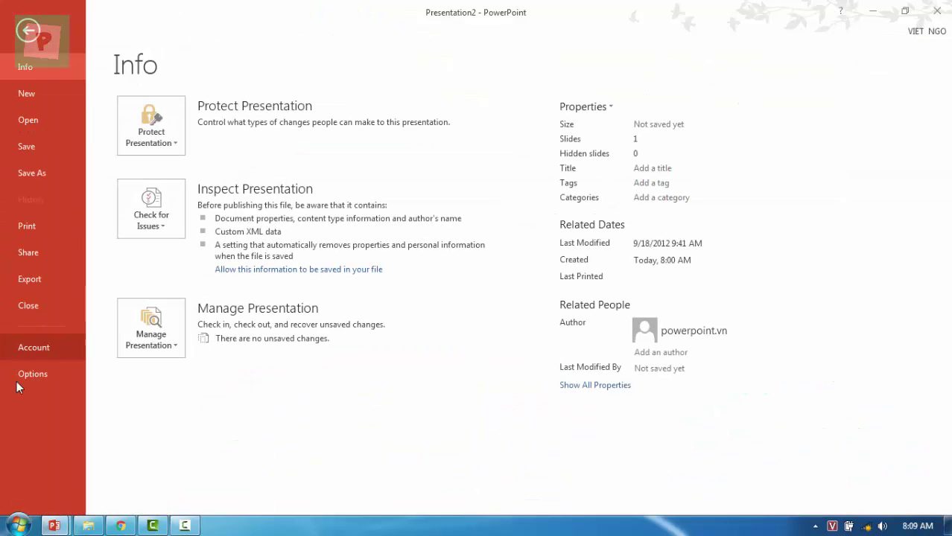
# Step: Open Customize Ribbon with All Commands listed and the custom group expanded
pyautogui.click(33, 375)
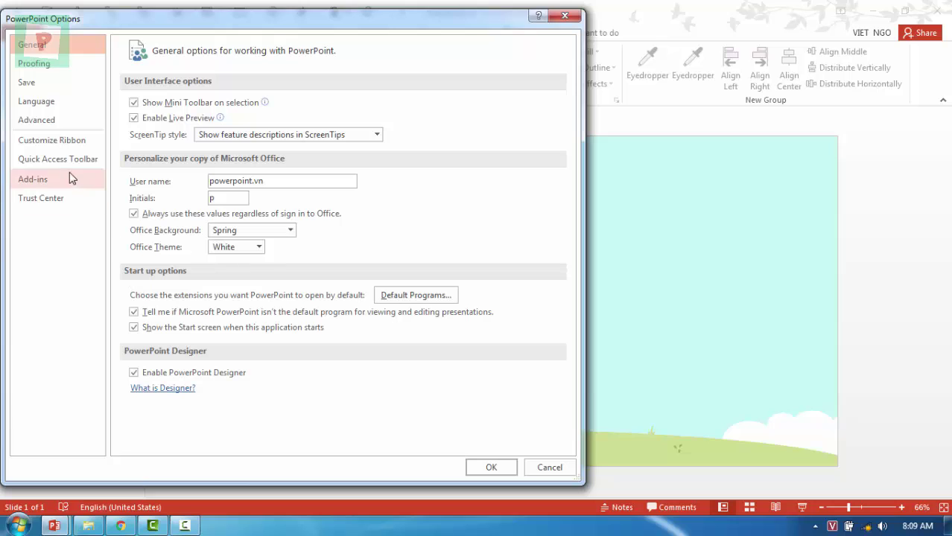
pyautogui.click(65, 145)
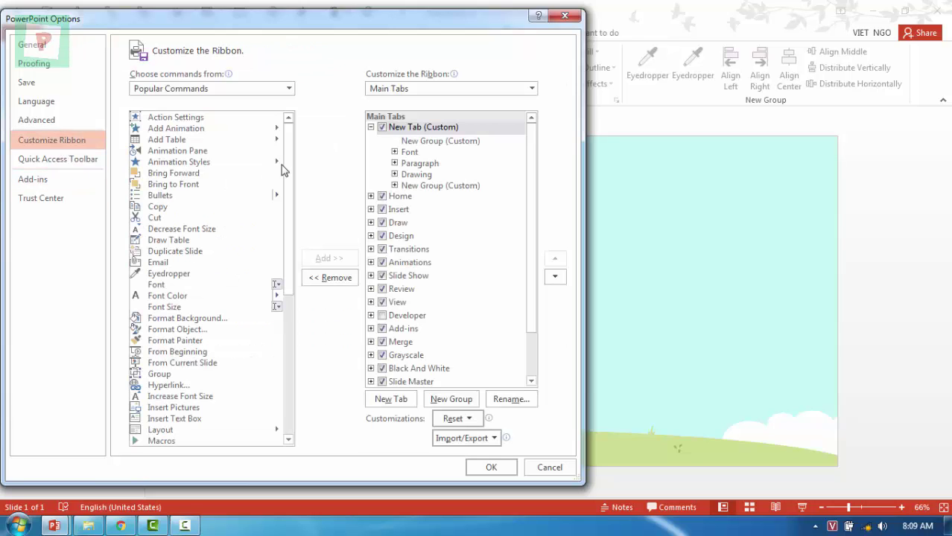
pyautogui.click(394, 186)
pyautogui.click(209, 88)
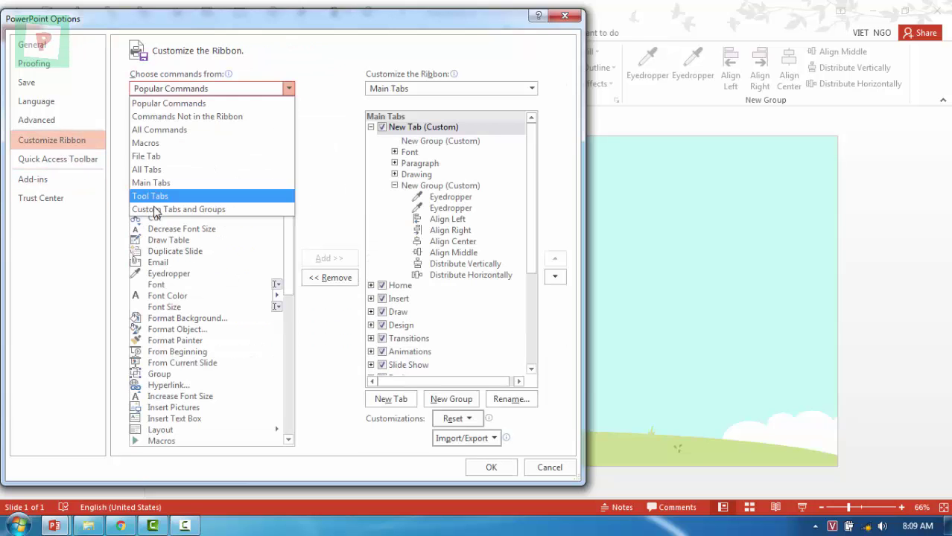
pyautogui.click(148, 133)
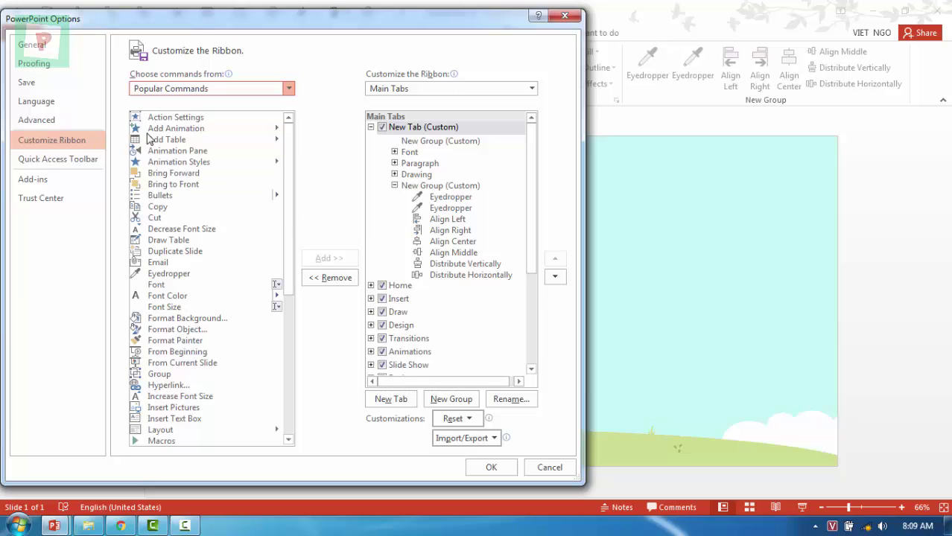
pyautogui.click(445, 277)
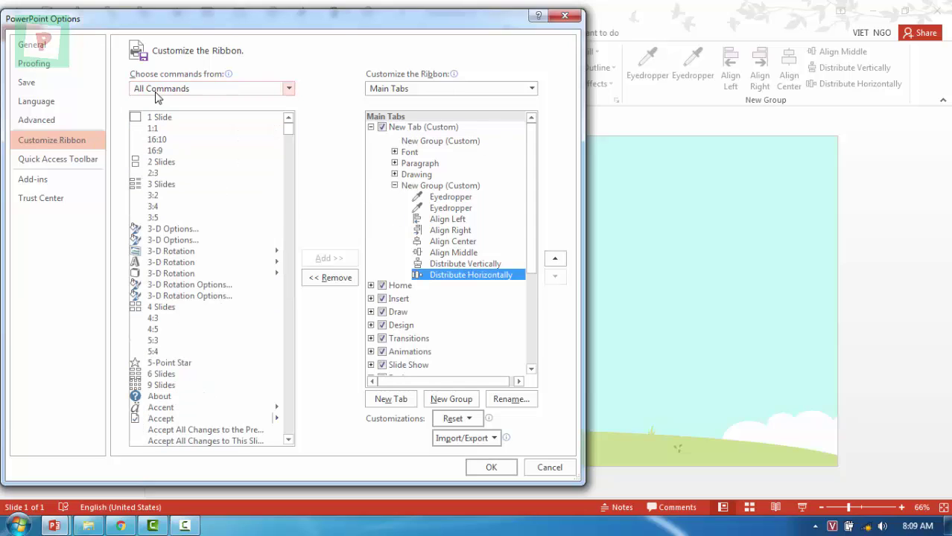
# Step: Add the picture recolor Eyedropper to the custom group and move it to the top
pyautogui.click(171, 252)
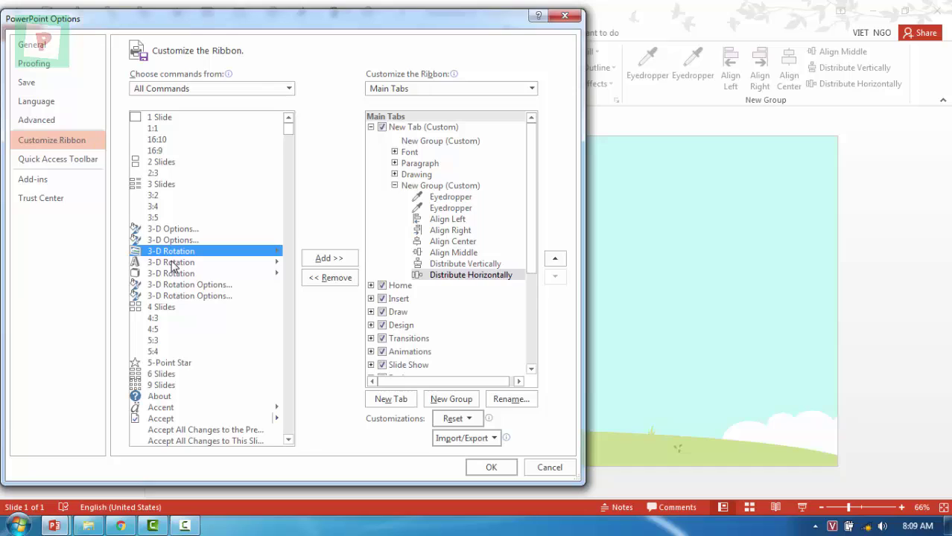
pyautogui.press('f')
pyautogui.click(459, 199)
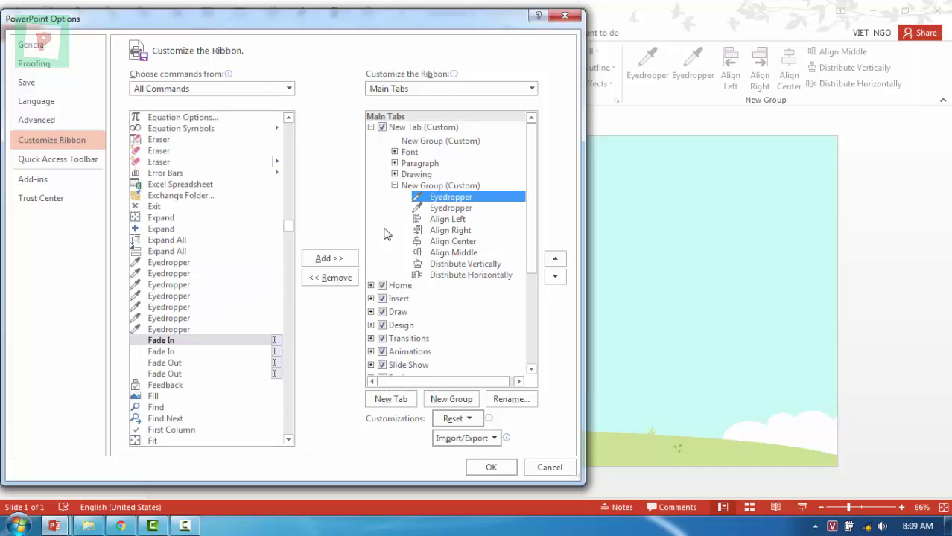
pyautogui.click(189, 265)
pyautogui.click(188, 275)
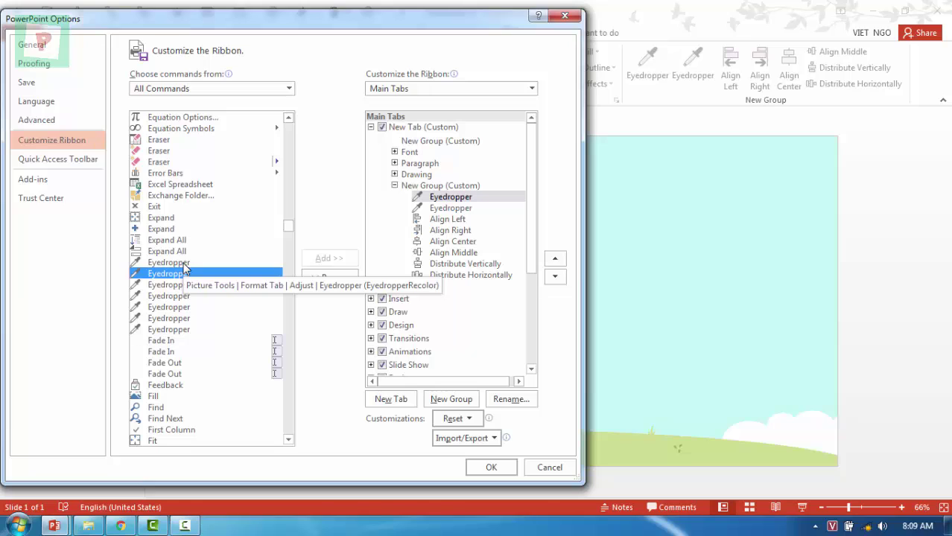
pyautogui.click(164, 332)
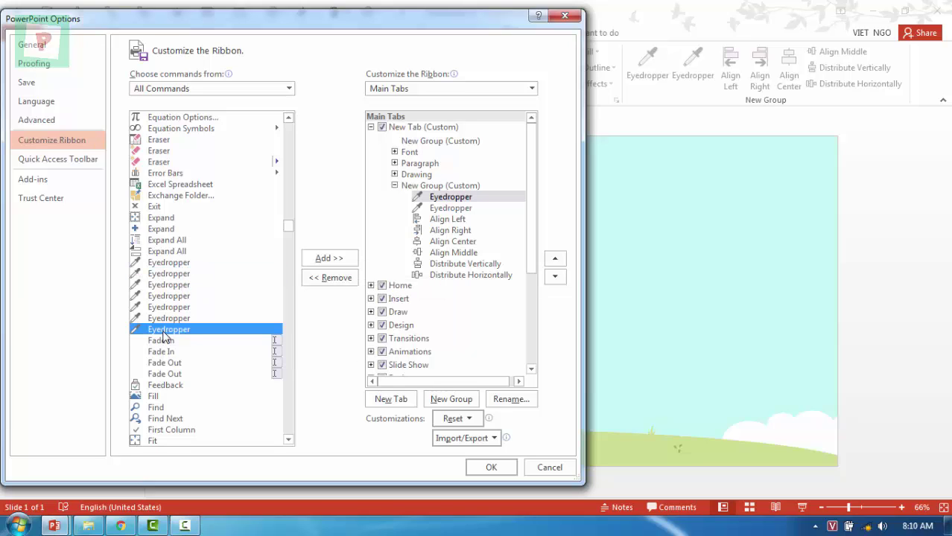
pyautogui.click(328, 259)
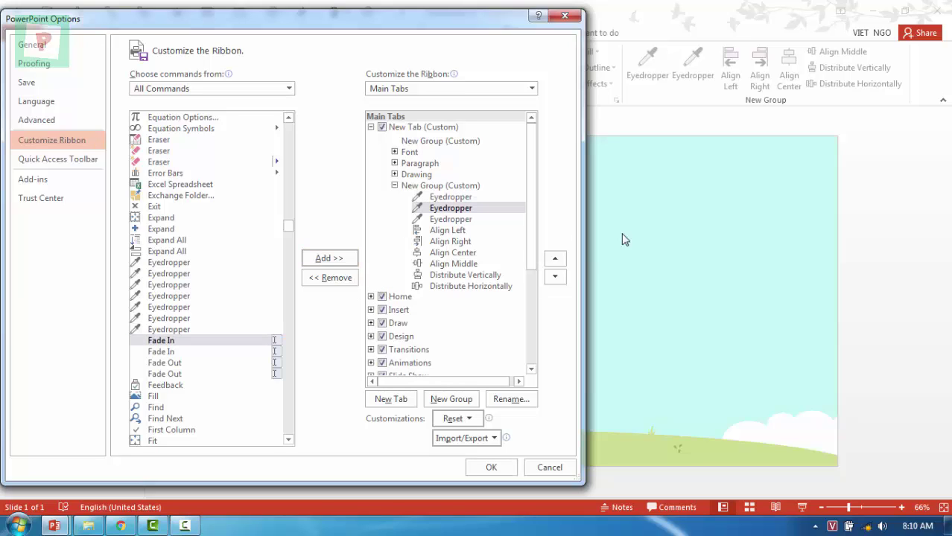
pyautogui.click(555, 260)
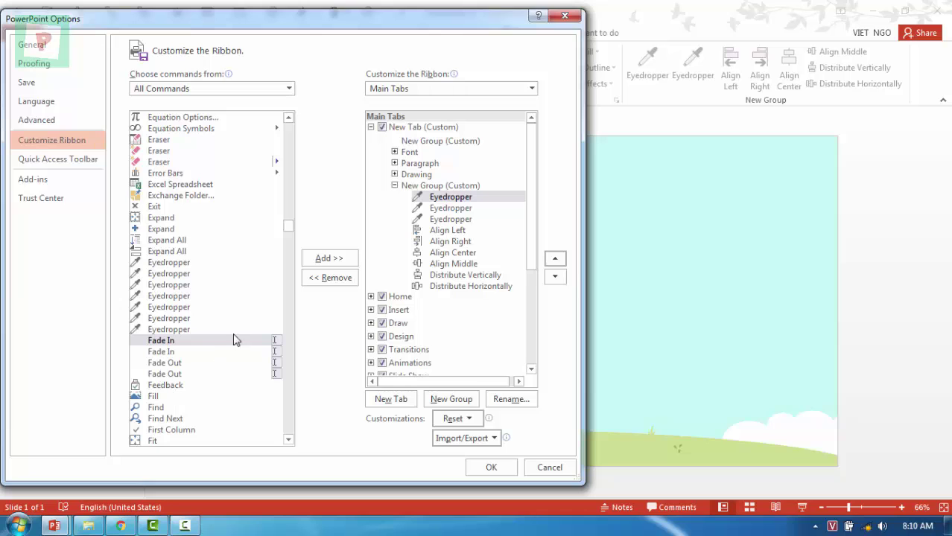
# Step: Add Flip Horizontal and Flip Vertical after Distribute Horizontally in the custom group
pyautogui.moveTo(289, 228); pyautogui.dragTo(298, 371)
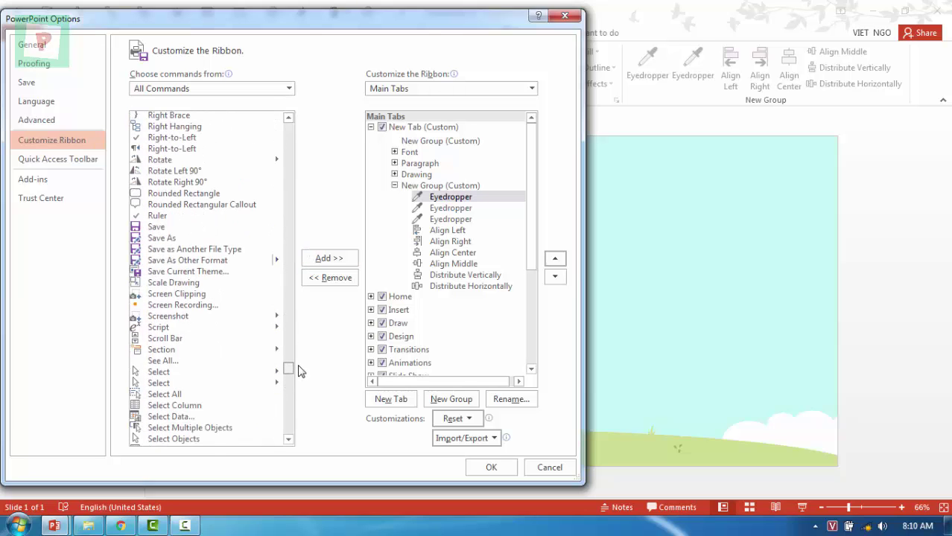
pyautogui.scroll(20, 202, 281)
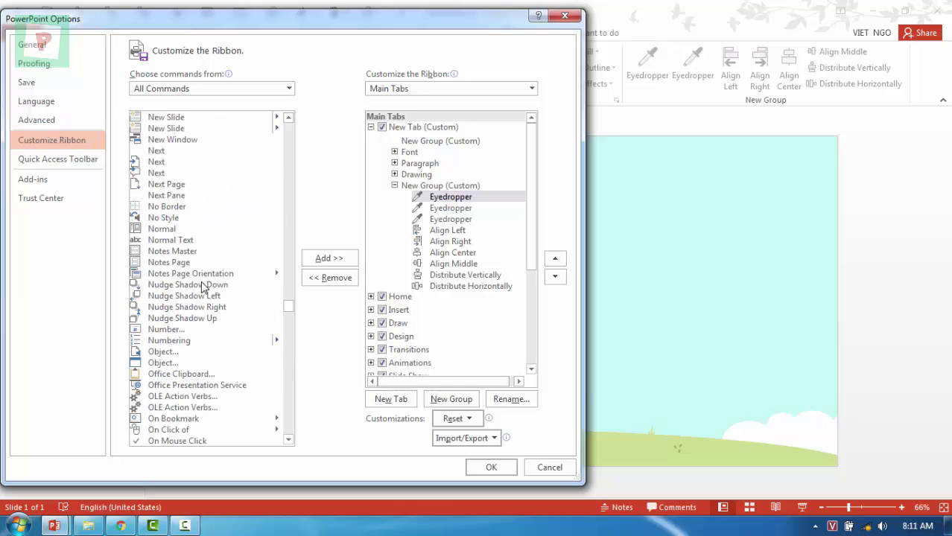
pyautogui.scroll(6, 205, 289)
pyautogui.scroll(10, 204, 283)
pyautogui.click(204, 262)
pyautogui.press('f')
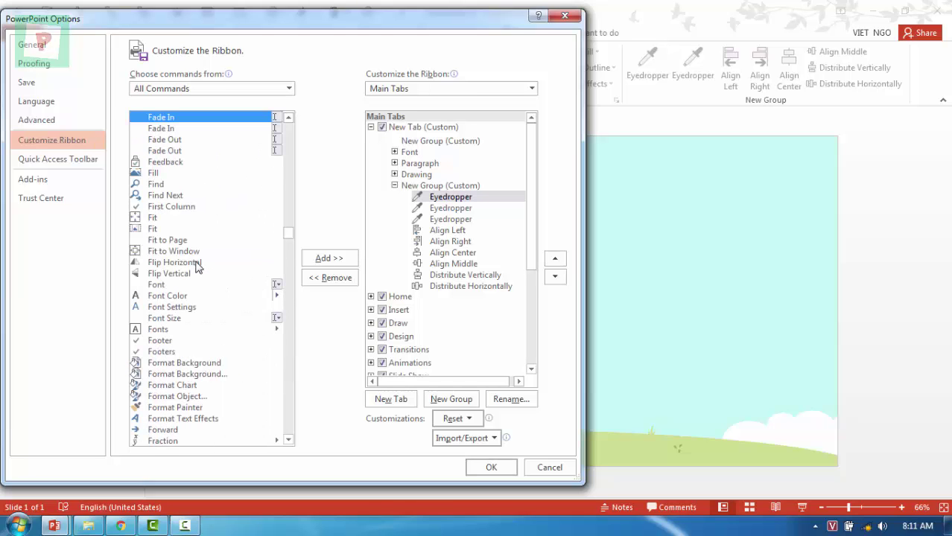
pyautogui.click(190, 263)
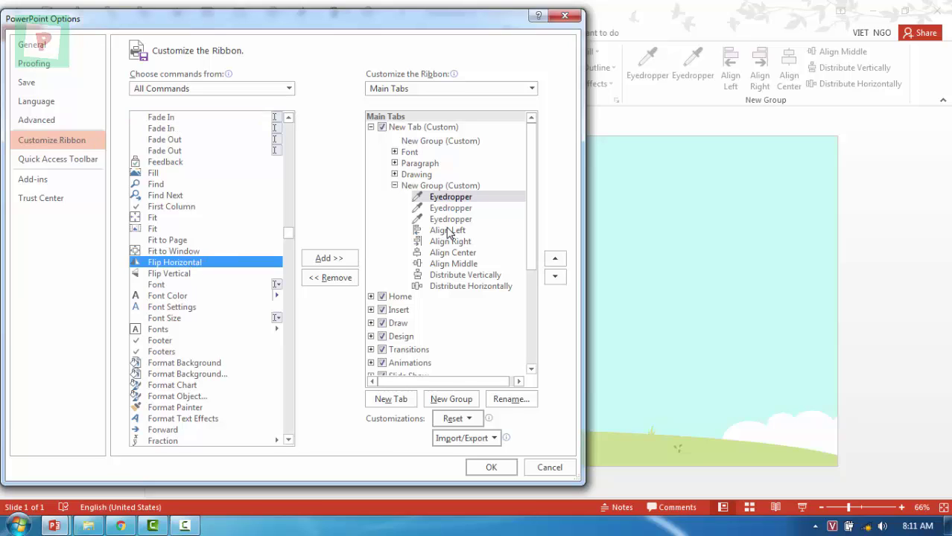
pyautogui.click(435, 287)
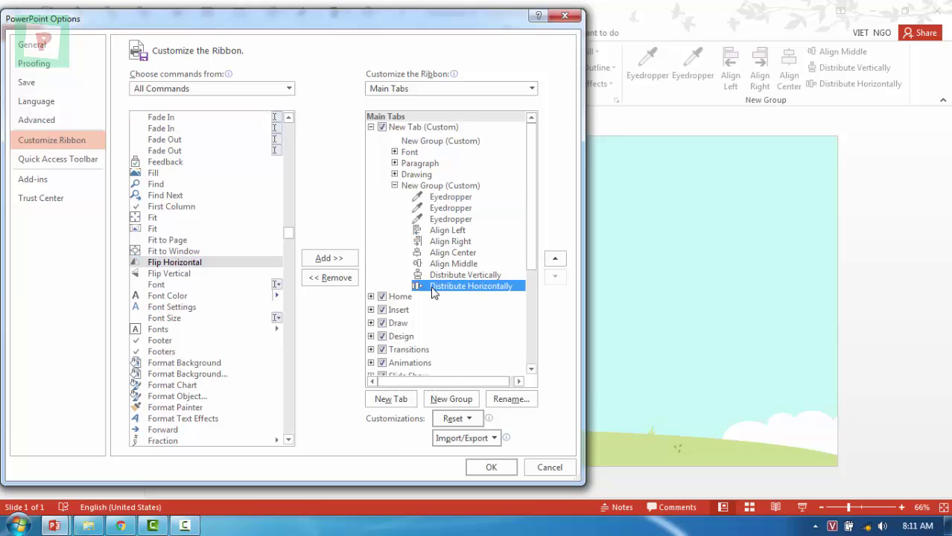
pyautogui.click(328, 258)
pyautogui.click(328, 258)
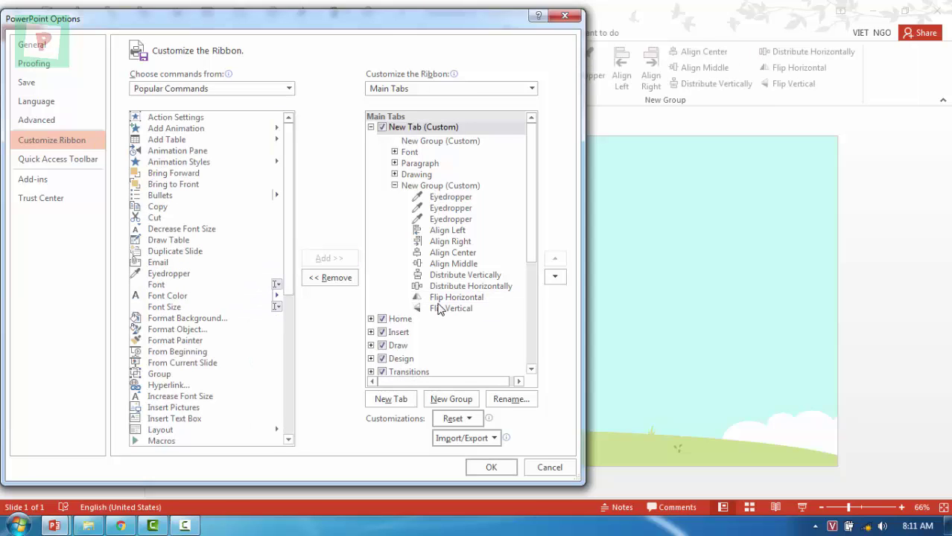
# Step: Add the Animations tab's Preview command to the custom group
pyautogui.click(430, 198)
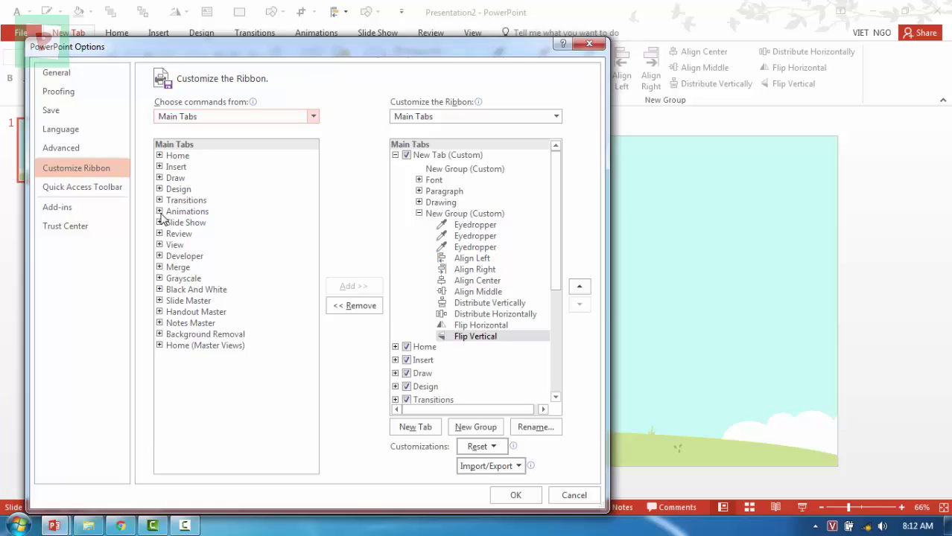
pyautogui.click(160, 212)
pyautogui.click(171, 223)
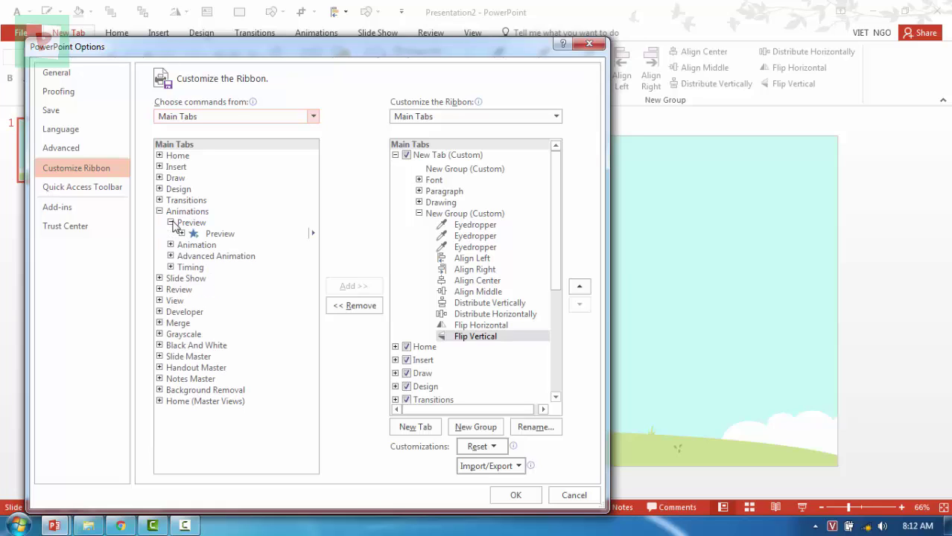
pyautogui.click(207, 235)
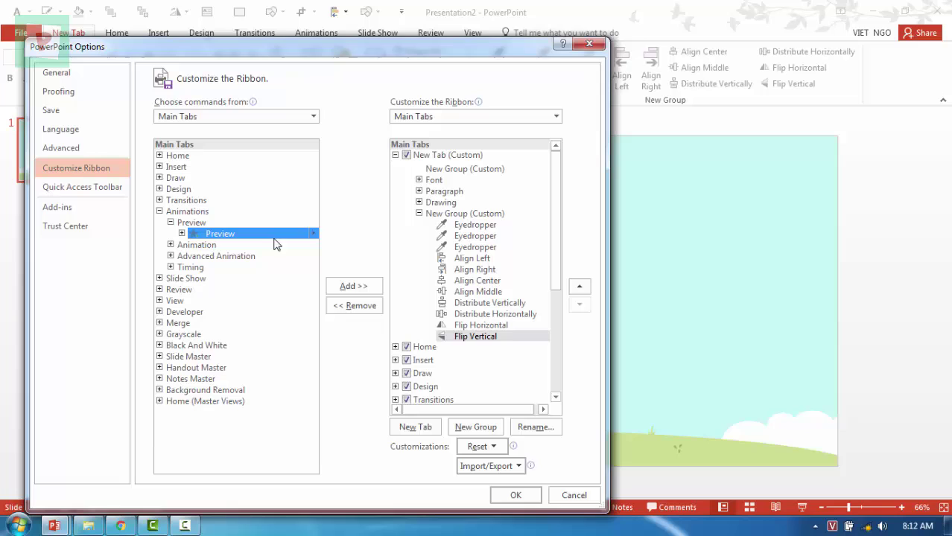
pyautogui.click(360, 287)
# Step: Add Add Animation and Animation Painter from Advanced Animation to the custom group
pyautogui.click(171, 245)
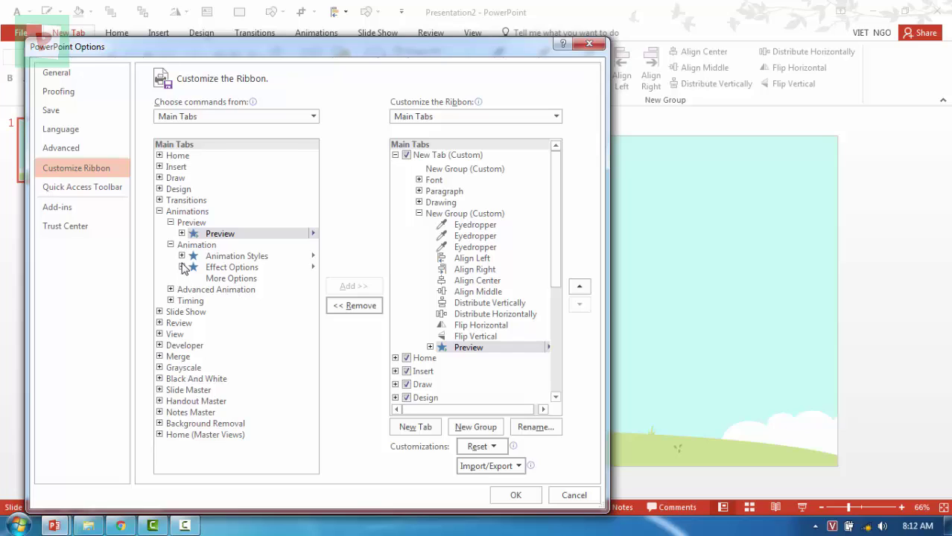
pyautogui.click(181, 256)
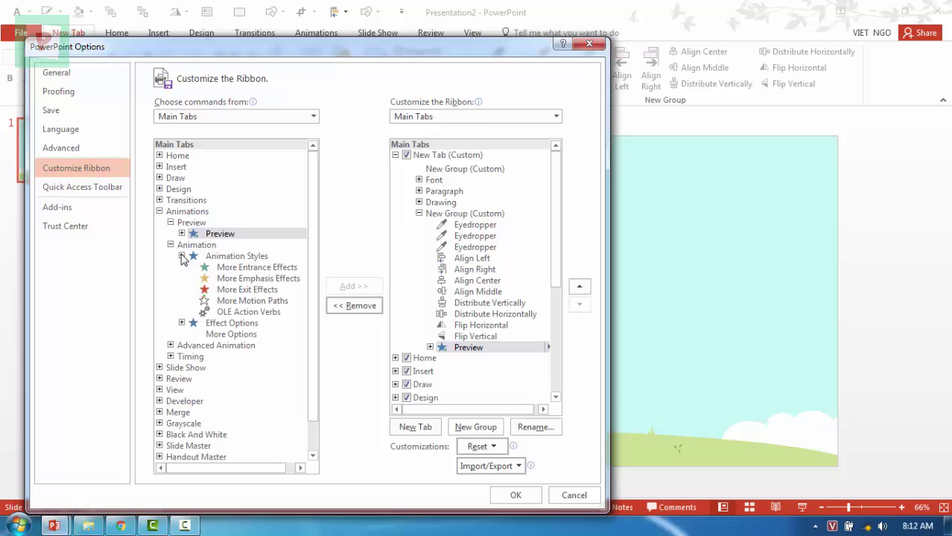
pyautogui.click(182, 322)
pyautogui.scroll(-1, 185, 327)
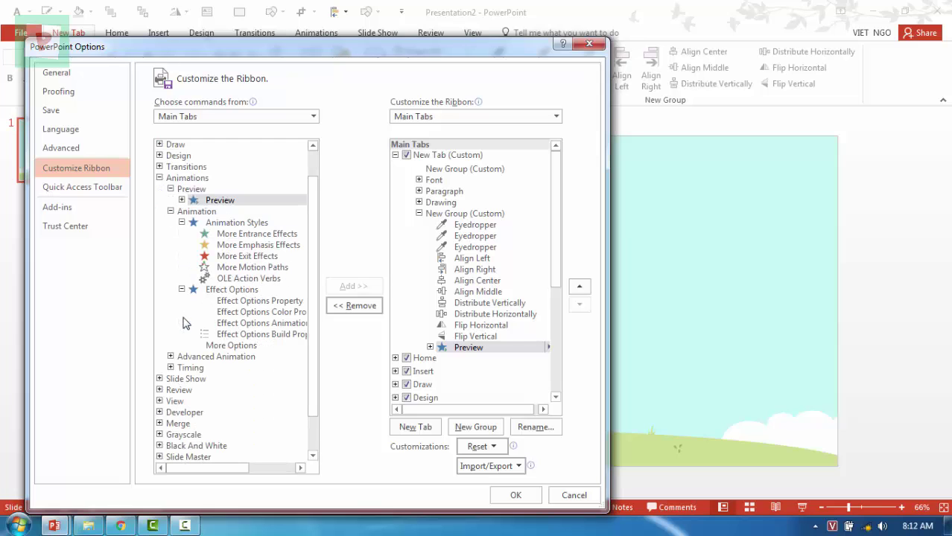
pyautogui.click(172, 356)
pyautogui.scroll(-2, 176, 359)
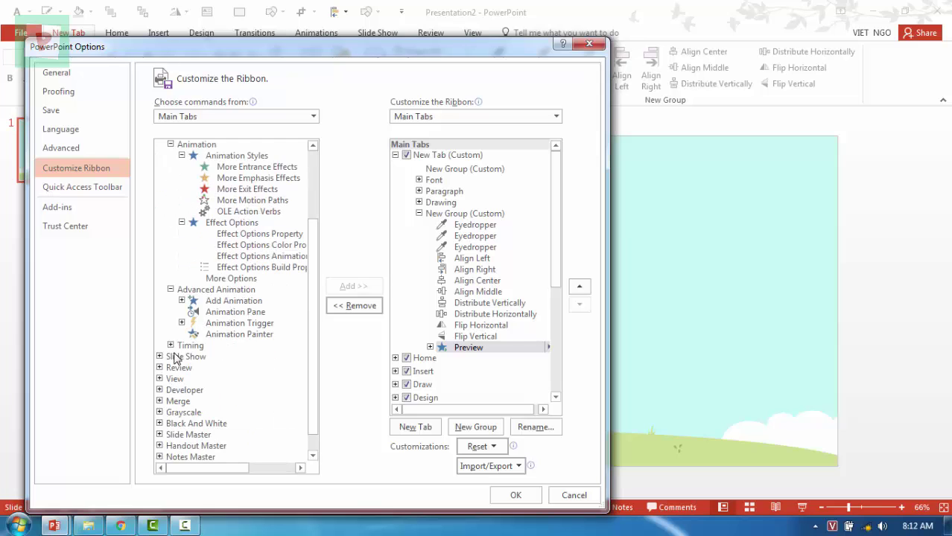
pyautogui.click(182, 301)
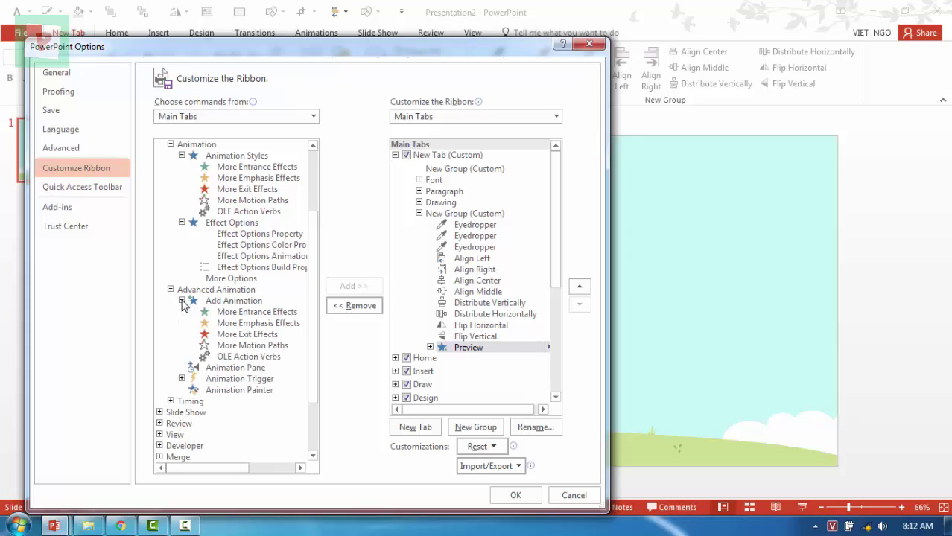
pyautogui.click(182, 301)
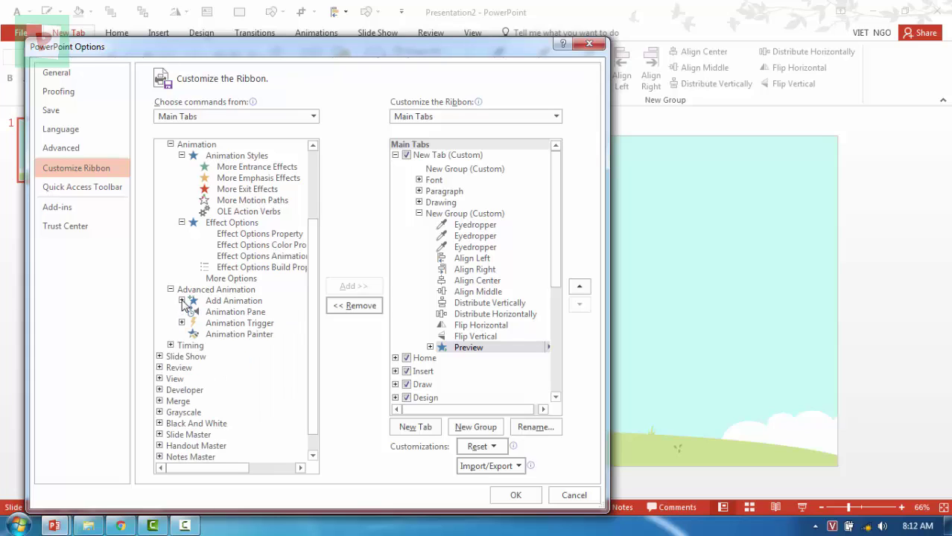
pyautogui.click(218, 302)
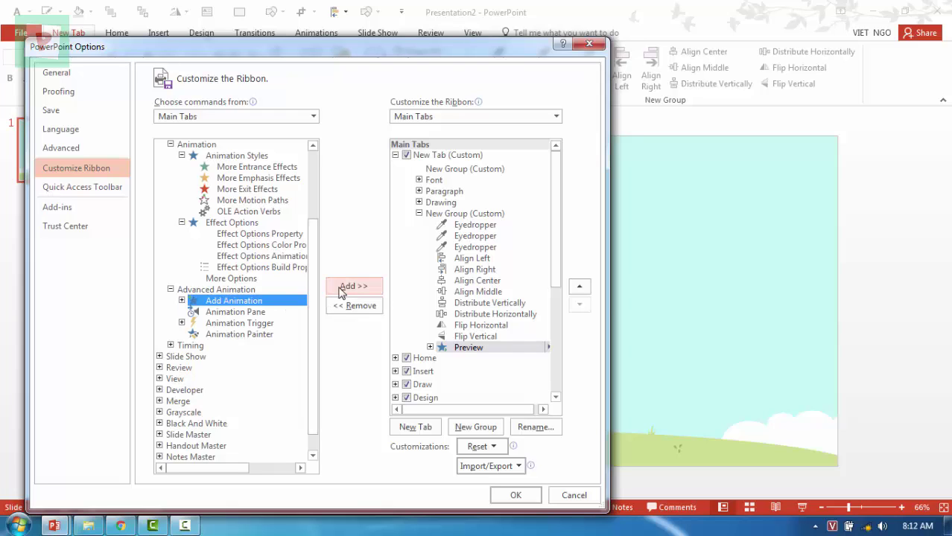
pyautogui.click(345, 289)
pyautogui.click(253, 324)
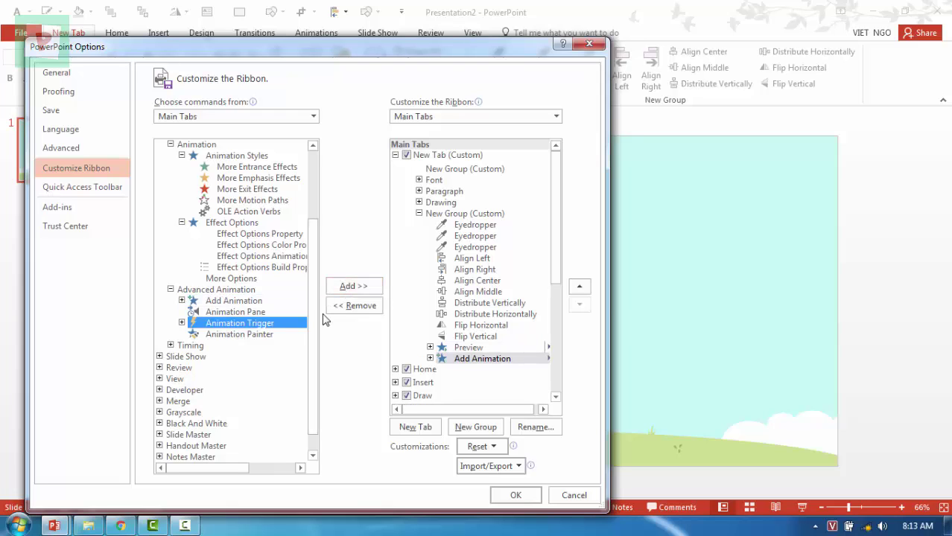
pyautogui.click(269, 336)
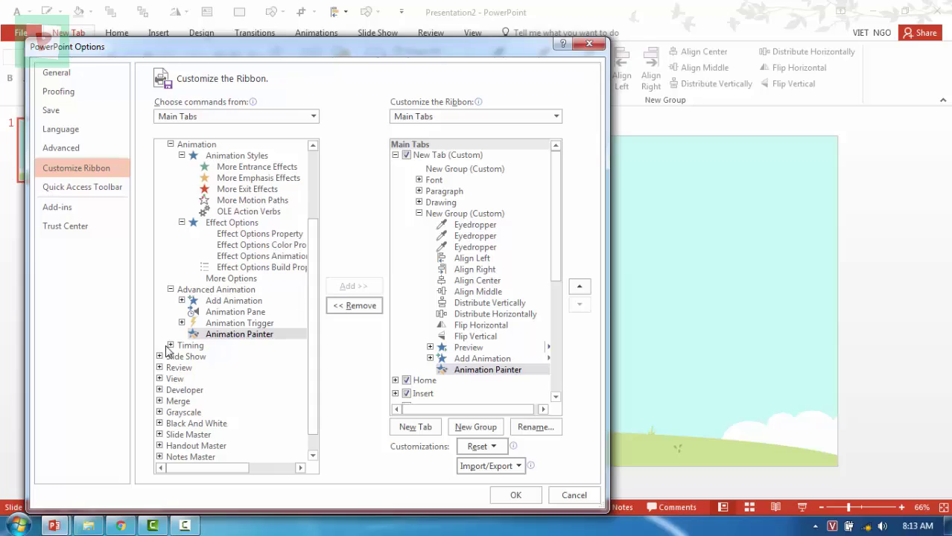
# Step: Add the Timing commands Start, Duration and Delay to the custom group
pyautogui.click(170, 345)
pyautogui.click(209, 356)
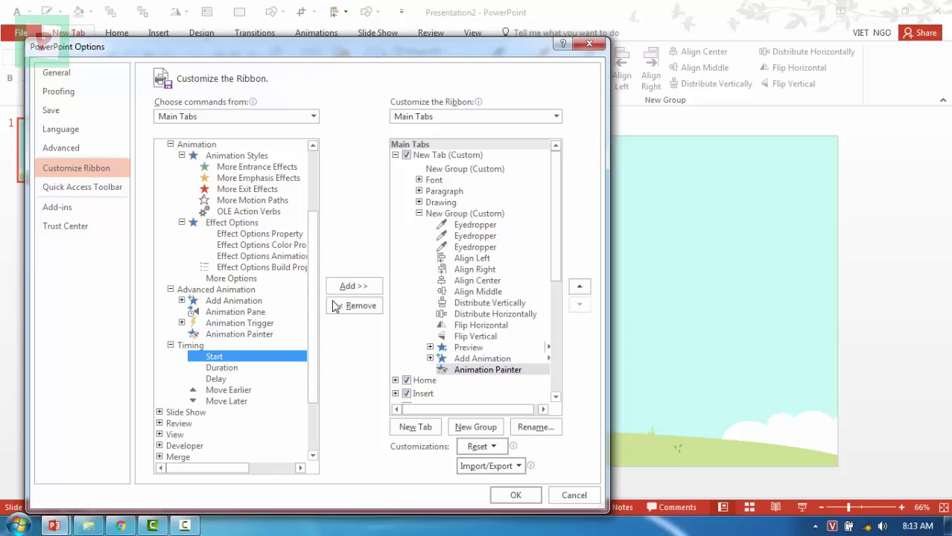
pyautogui.click(352, 288)
pyautogui.click(352, 287)
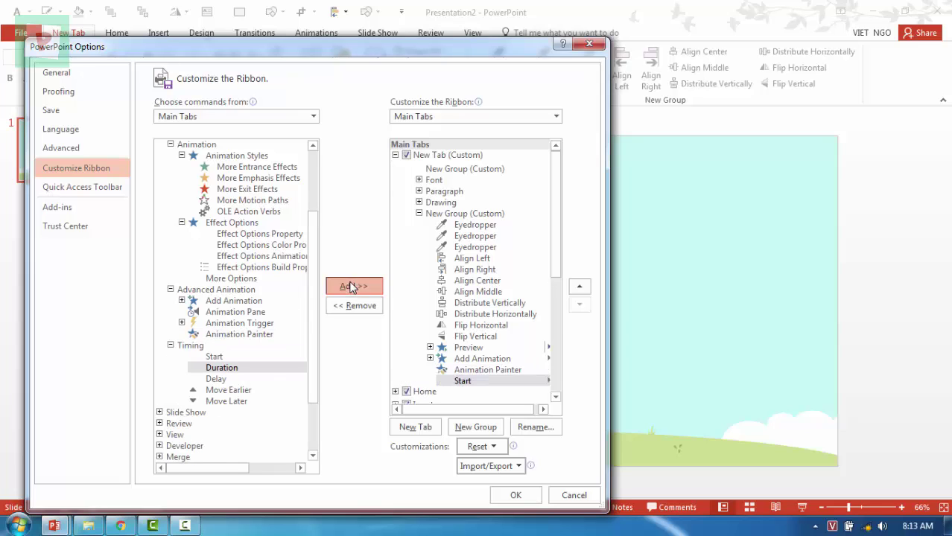
pyautogui.click(350, 289)
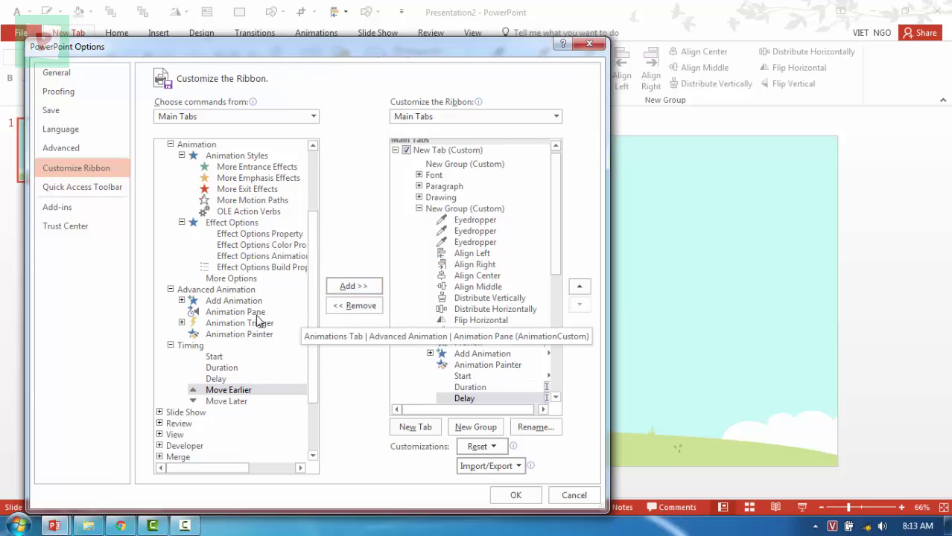
# Step: Add Effect Options to the custom group and apply the ribbon changes
pyautogui.moveTo(313, 298); pyautogui.dragTo(317, 283)
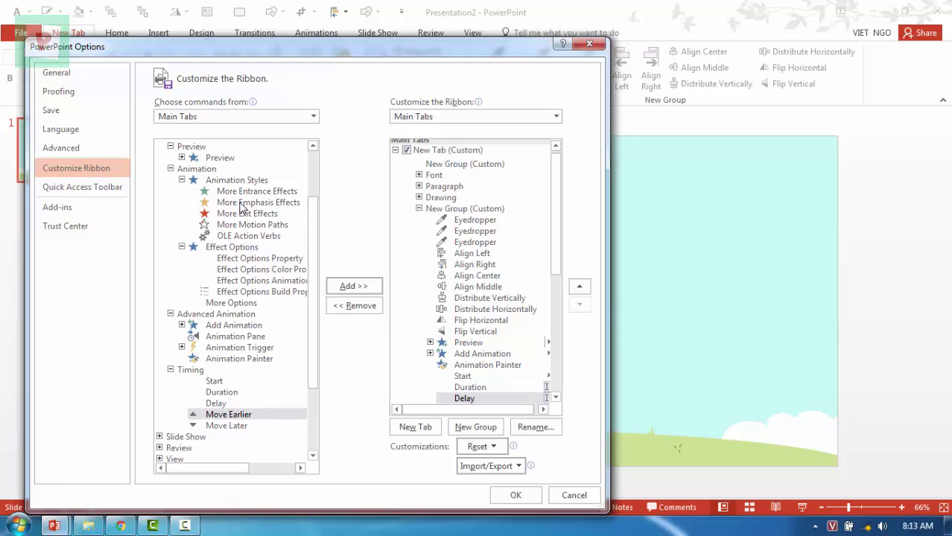
pyautogui.click(249, 249)
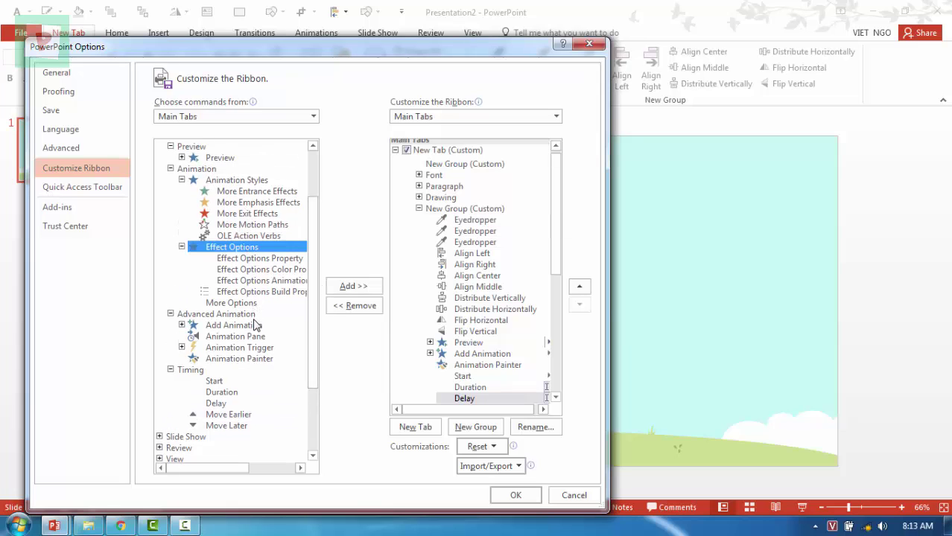
pyautogui.click(344, 289)
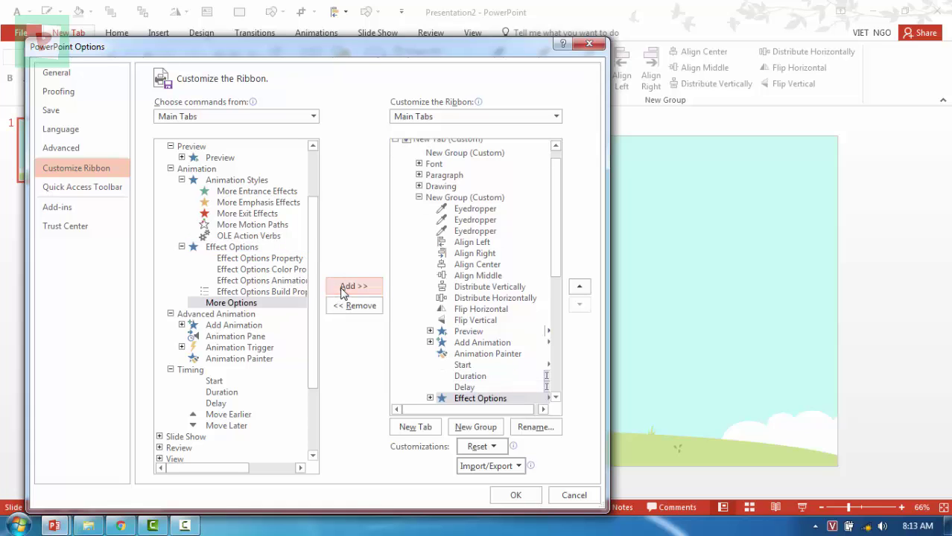
pyautogui.click(514, 495)
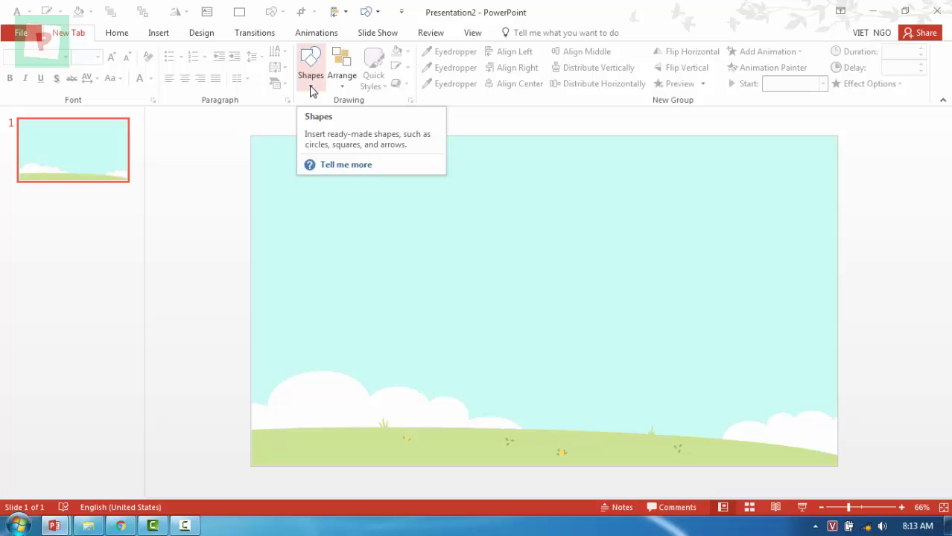
# Step: Compare the Home tab with the finished custom New Tab by switching between them
pyautogui.click(115, 37)
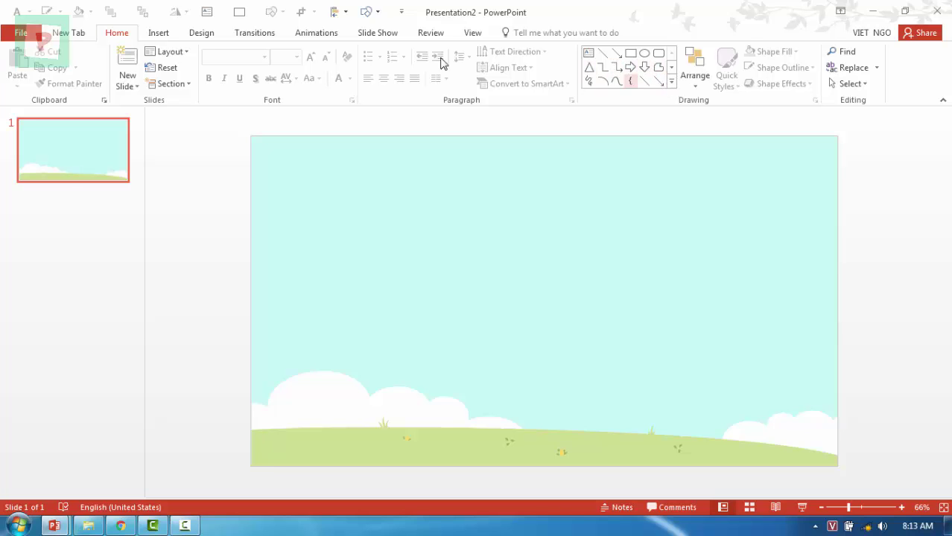
pyautogui.click(82, 35)
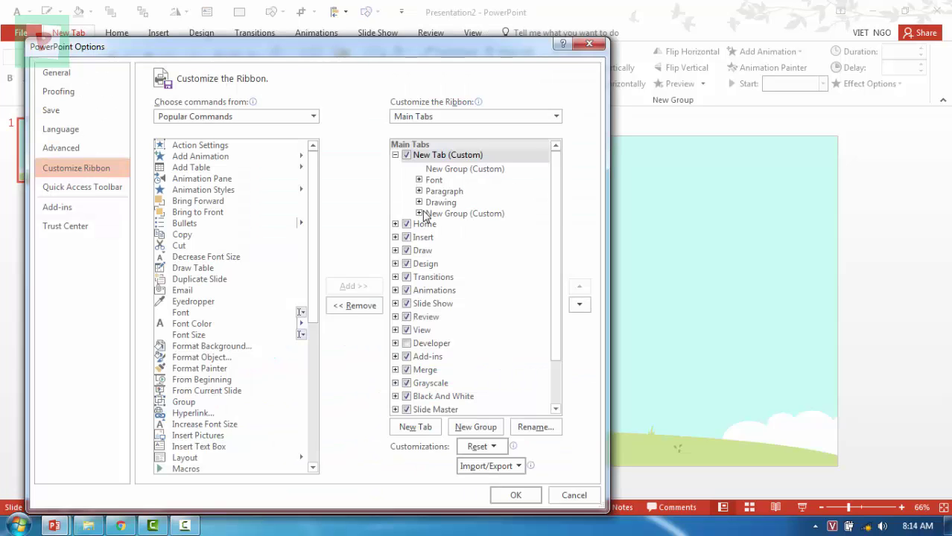
# Step: Remove the display names from the first two Eyedropper commands in the custom New Group
pyautogui.click(419, 214)
pyautogui.click(470, 211)
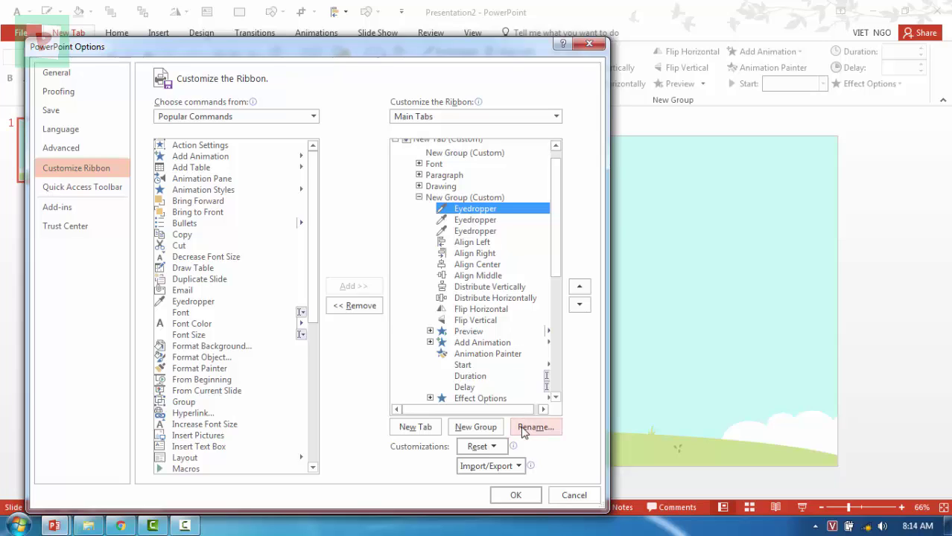
pyautogui.click(482, 220)
pyautogui.click(479, 212)
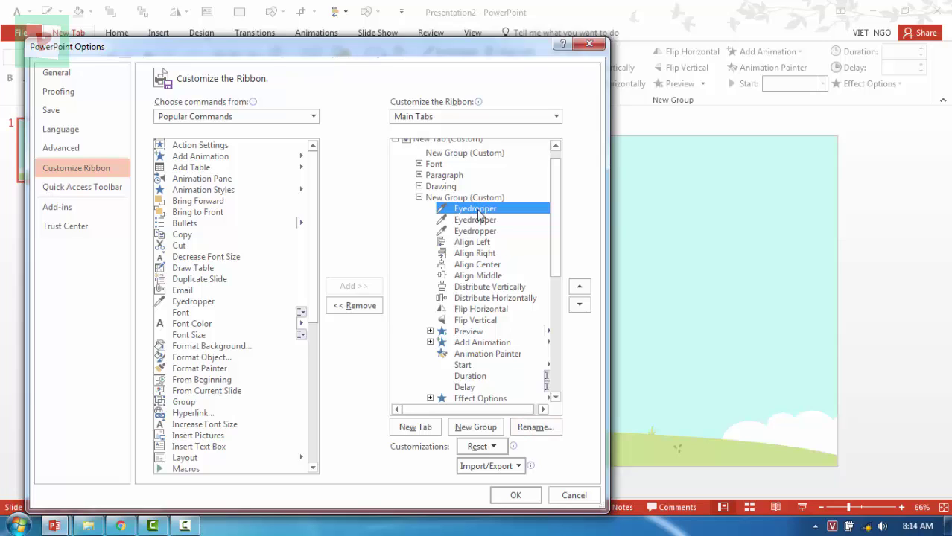
pyautogui.click(536, 426)
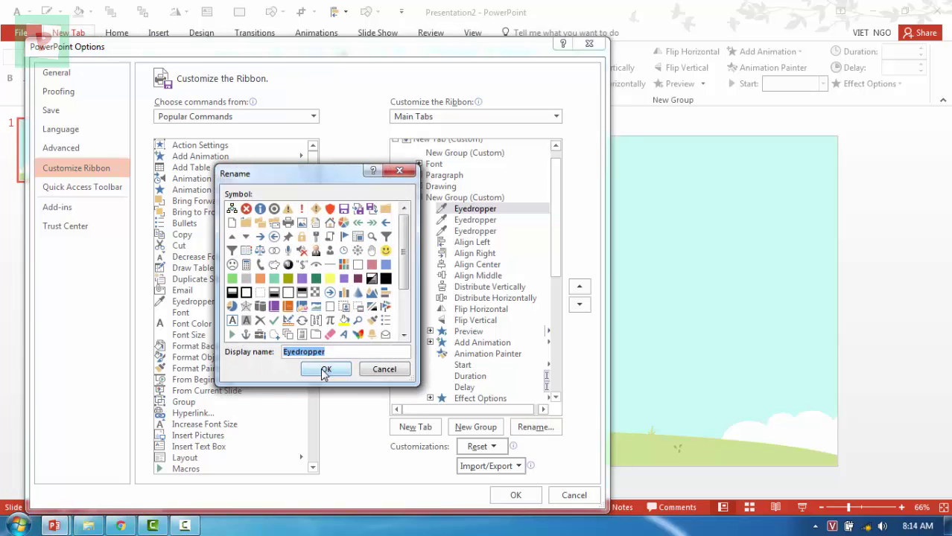
pyautogui.press('BackSpace')
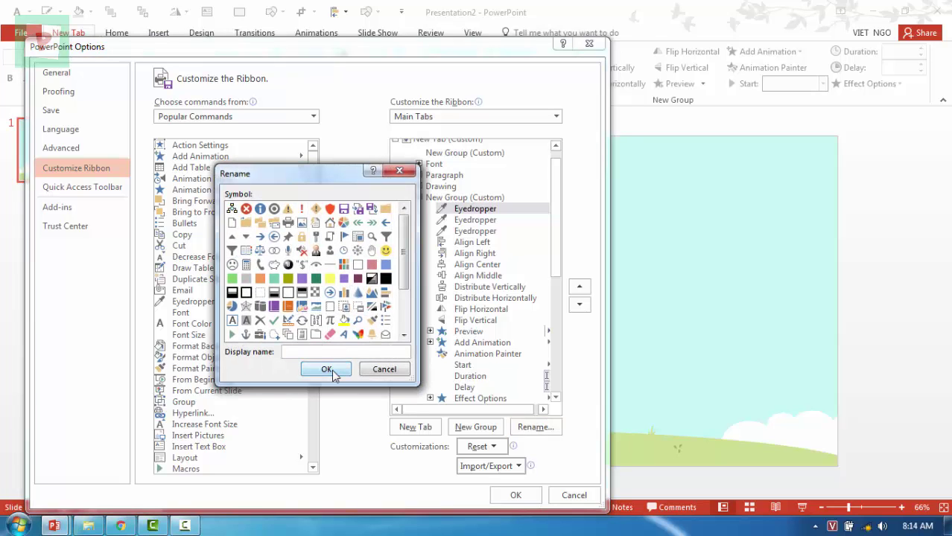
pyautogui.click(326, 370)
pyautogui.click(463, 220)
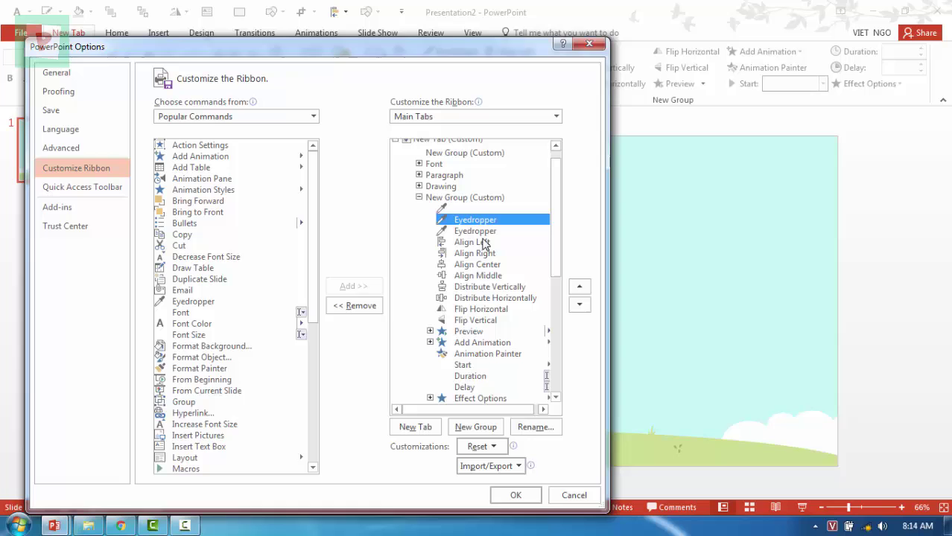
pyautogui.click(520, 426)
pyautogui.press('BackSpace')
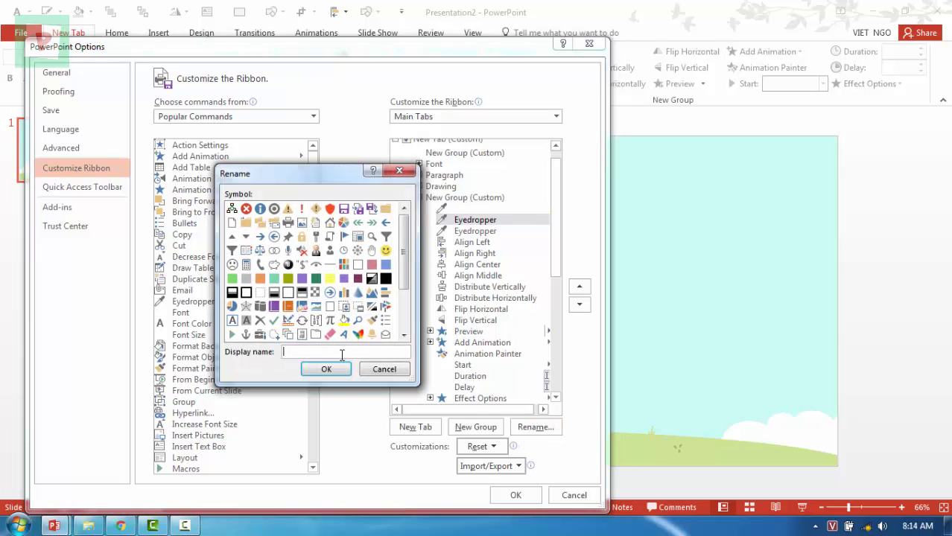
pyautogui.click(324, 368)
# Step: Blank the third Eyedropper and Effect Options names, then apply and close PowerPoint Options
pyautogui.click(466, 231)
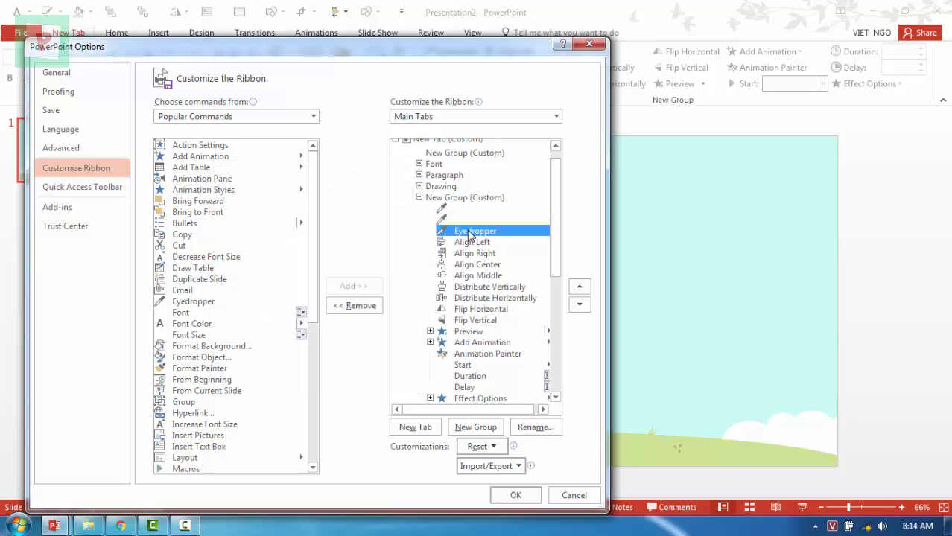
pyautogui.click(533, 427)
pyautogui.press('BackSpace')
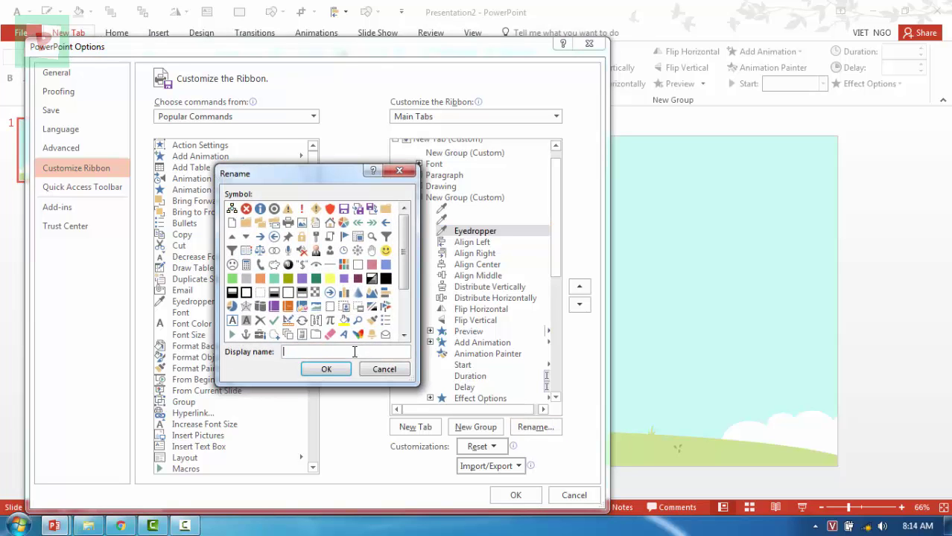
pyautogui.click(325, 367)
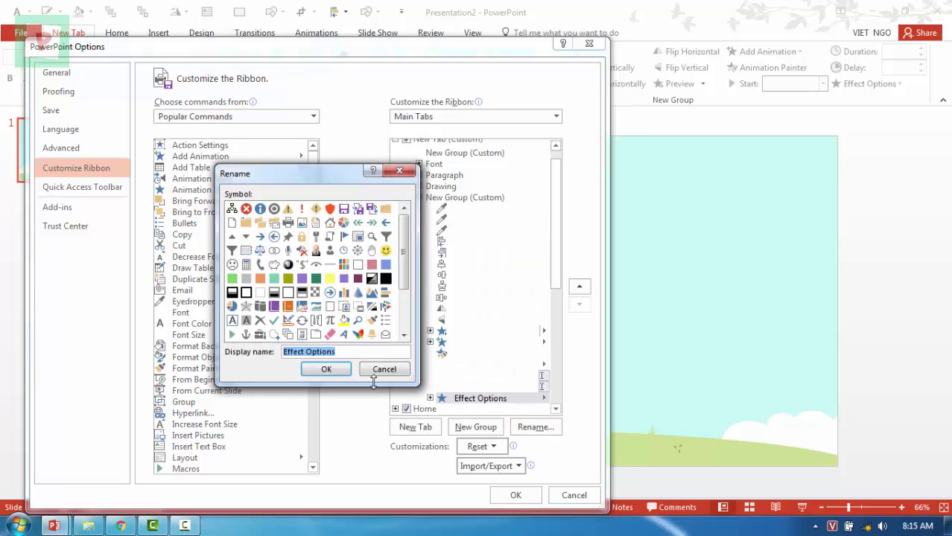
pyautogui.press('BackSpace')
pyautogui.click(328, 369)
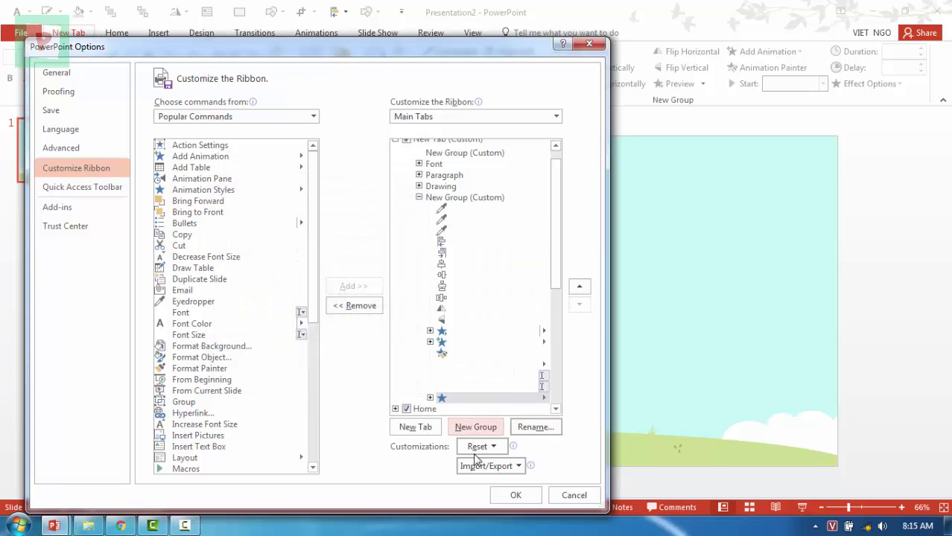
pyautogui.click(516, 496)
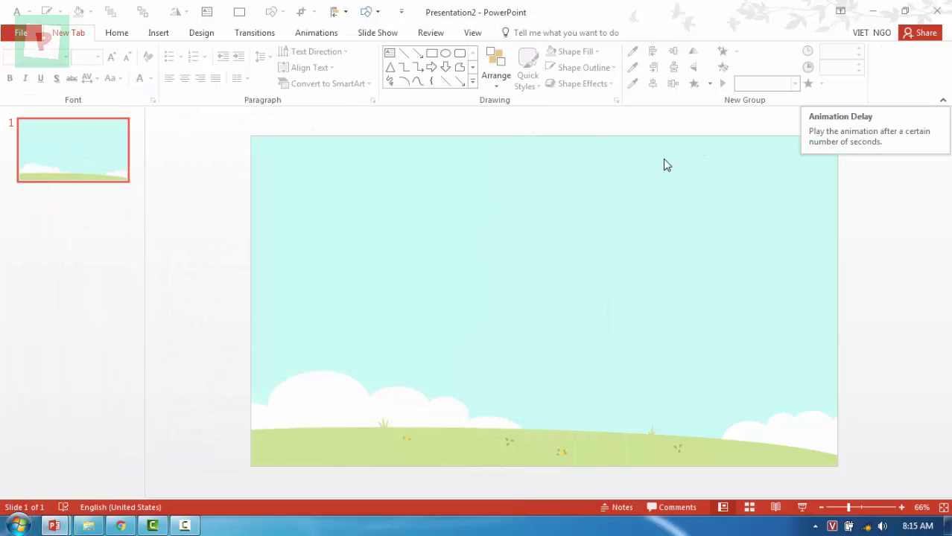
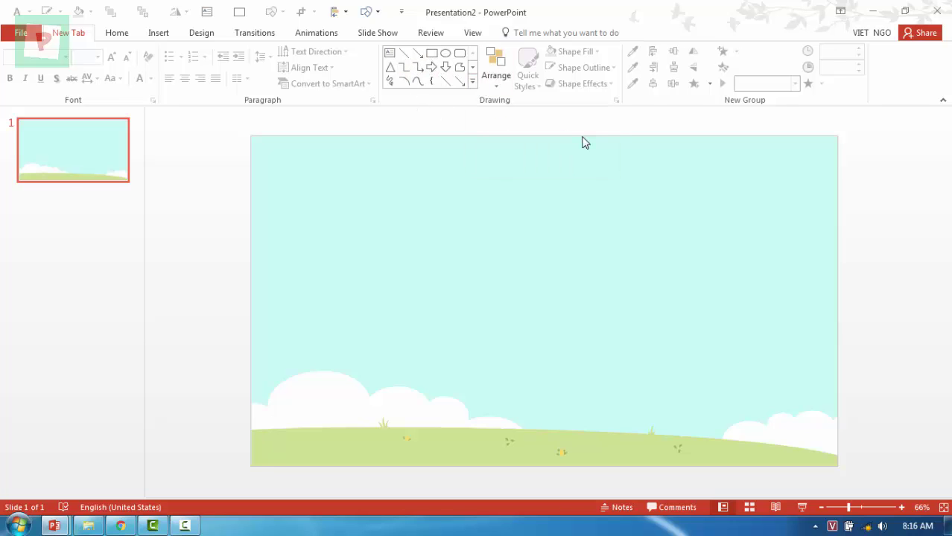
# Step: Move the last animation command up three places in the custom New Group
pyautogui.rightClick(801, 88)
pyautogui.click(827, 153)
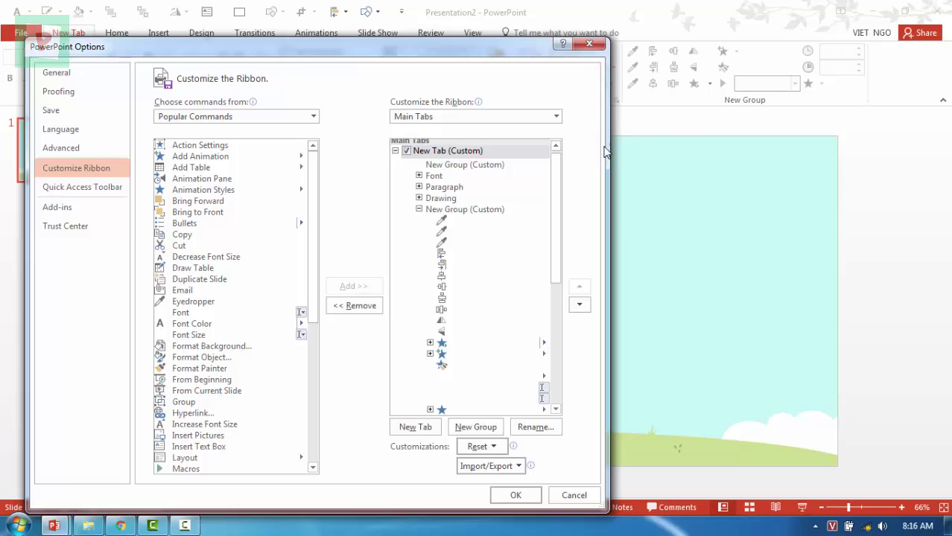
pyautogui.moveTo(555, 170); pyautogui.dragTo(555, 245)
pyautogui.click(548, 263)
pyautogui.click(579, 290)
pyautogui.click(578, 289)
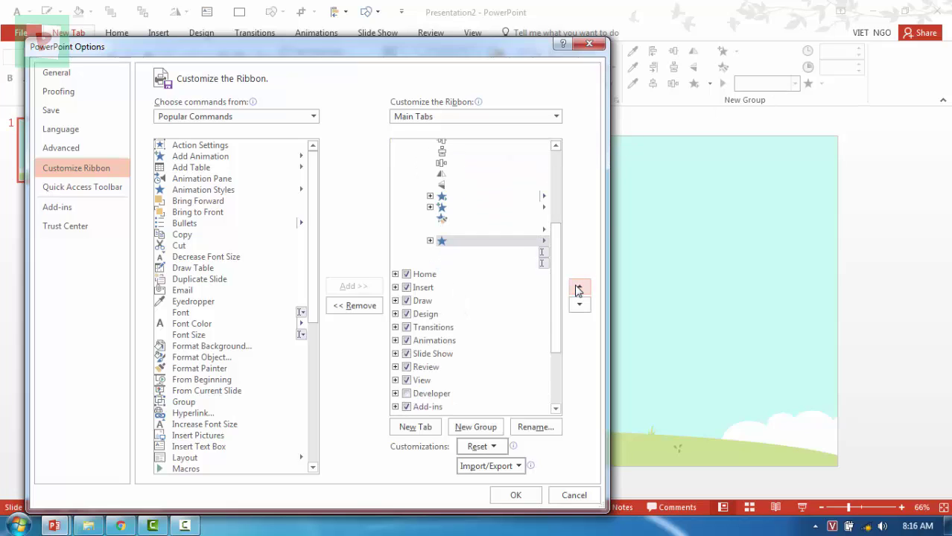
pyautogui.click(578, 289)
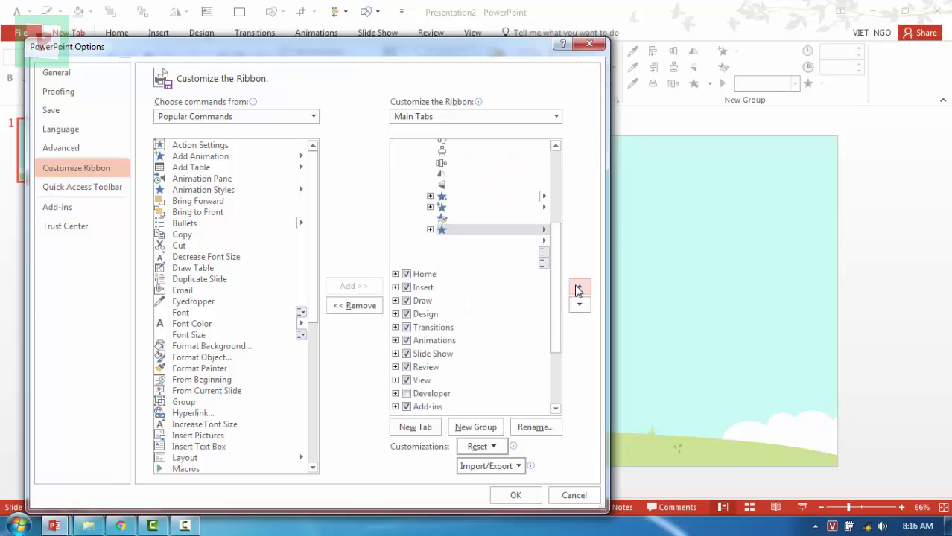
pyautogui.click(507, 493)
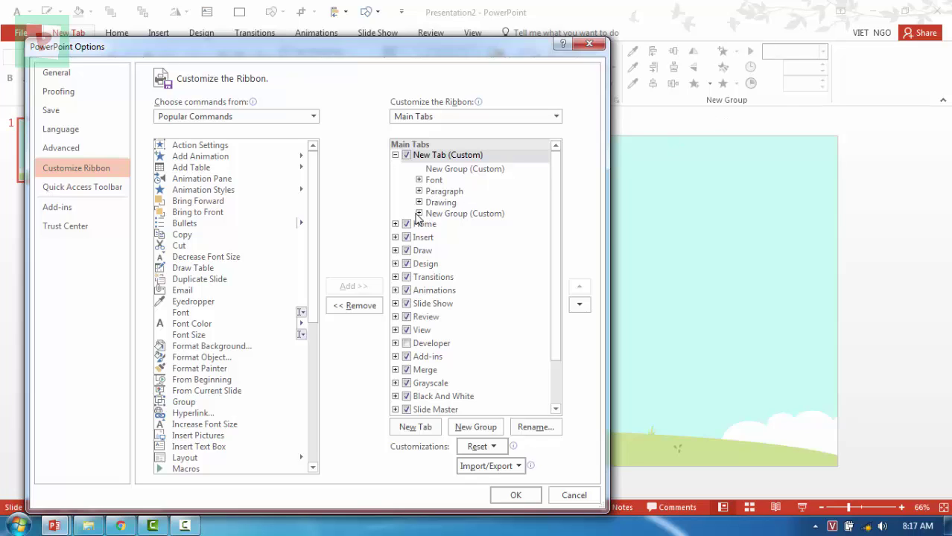
# Step: Add the Transitions Preview, On Mouse Click and After commands to the New Group
pyautogui.click(419, 214)
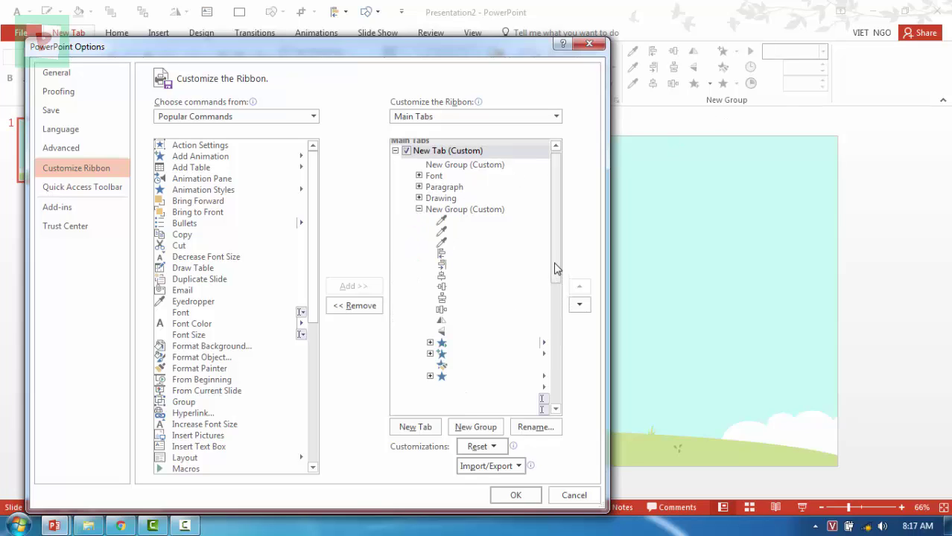
pyautogui.moveTo(556, 246); pyautogui.dragTo(557, 299)
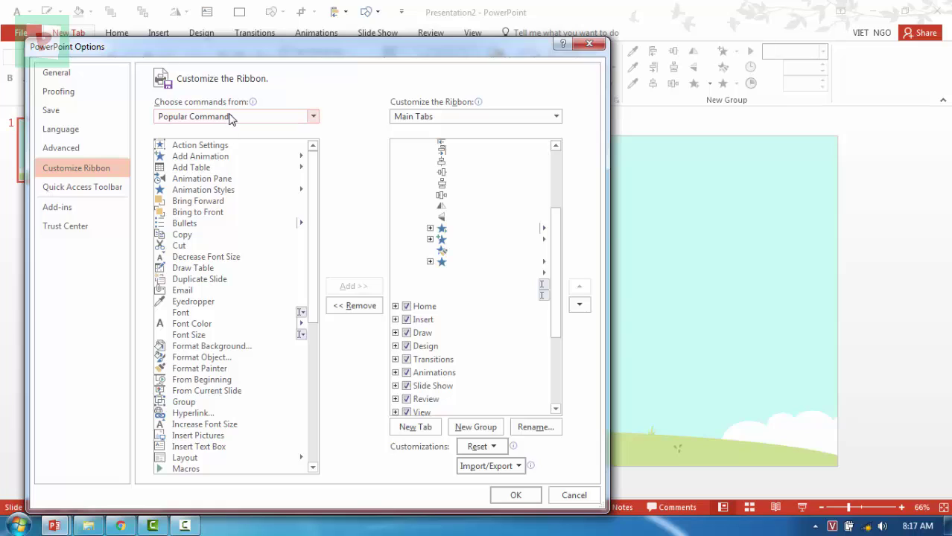
pyautogui.click(312, 116)
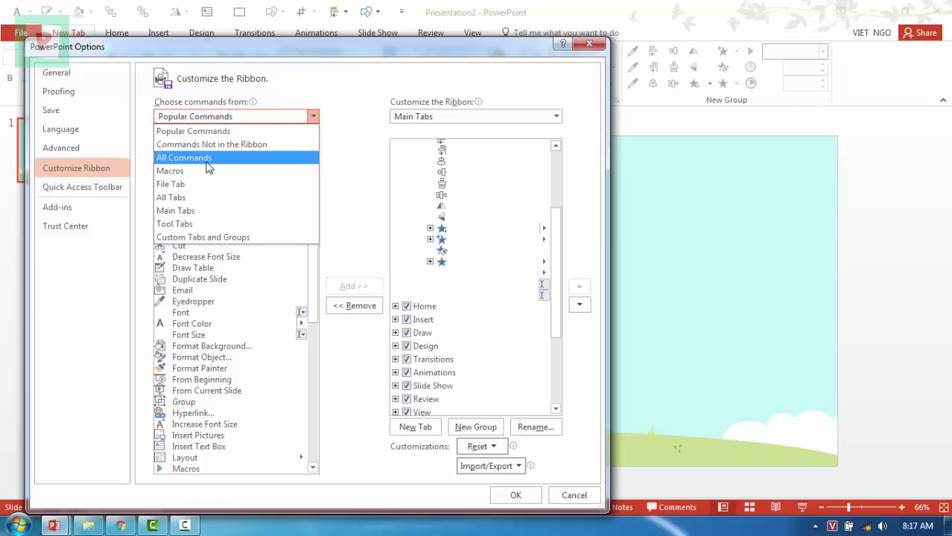
pyautogui.click(198, 210)
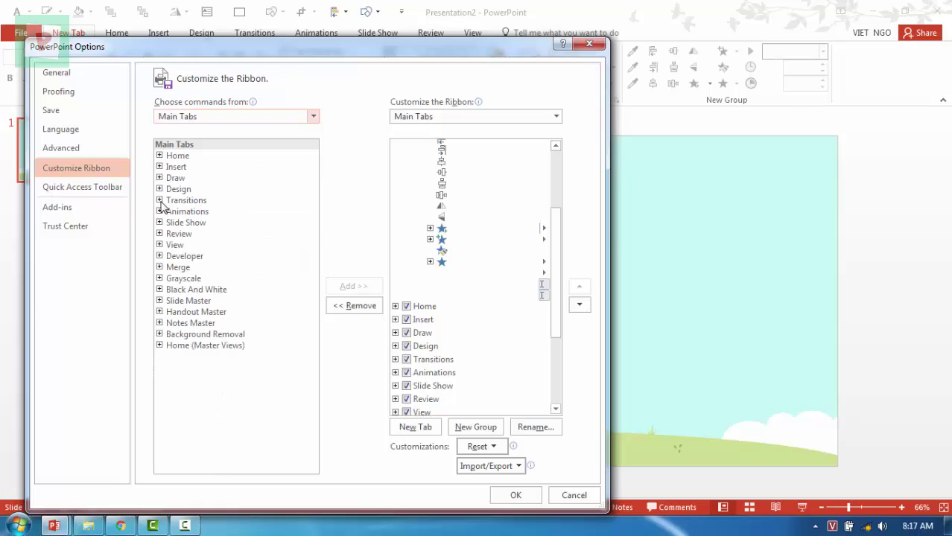
pyautogui.click(160, 200)
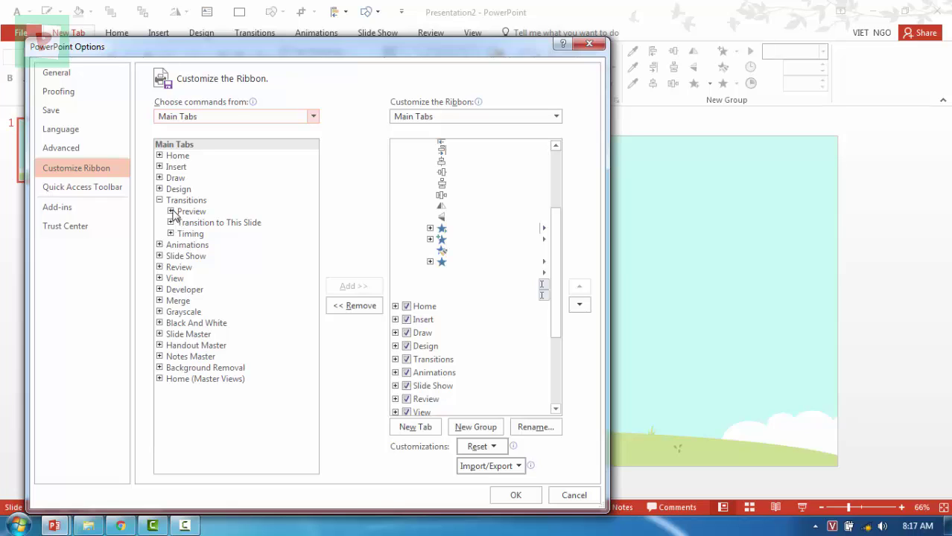
pyautogui.click(171, 212)
pyautogui.click(202, 224)
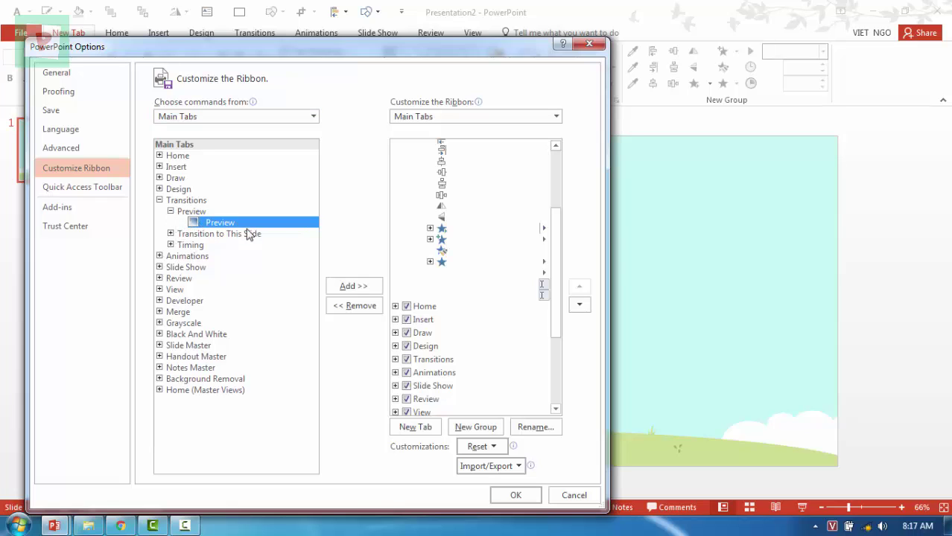
pyautogui.click(521, 292)
pyautogui.click(368, 290)
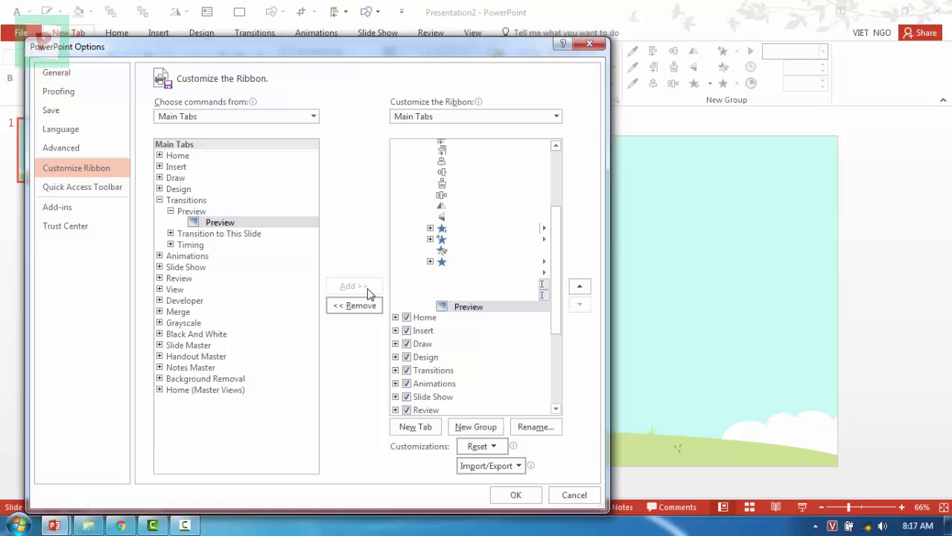
pyautogui.click(234, 312)
pyautogui.click(344, 289)
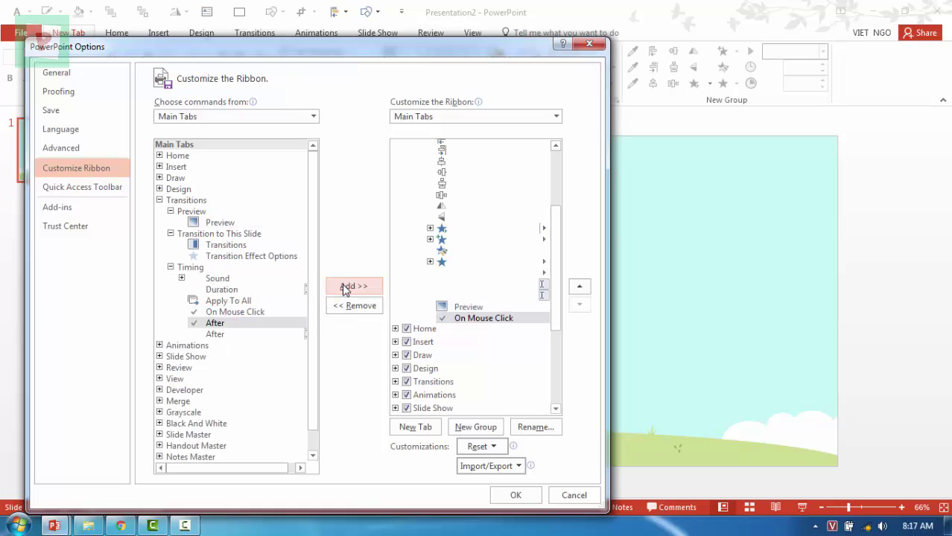
pyautogui.click(344, 289)
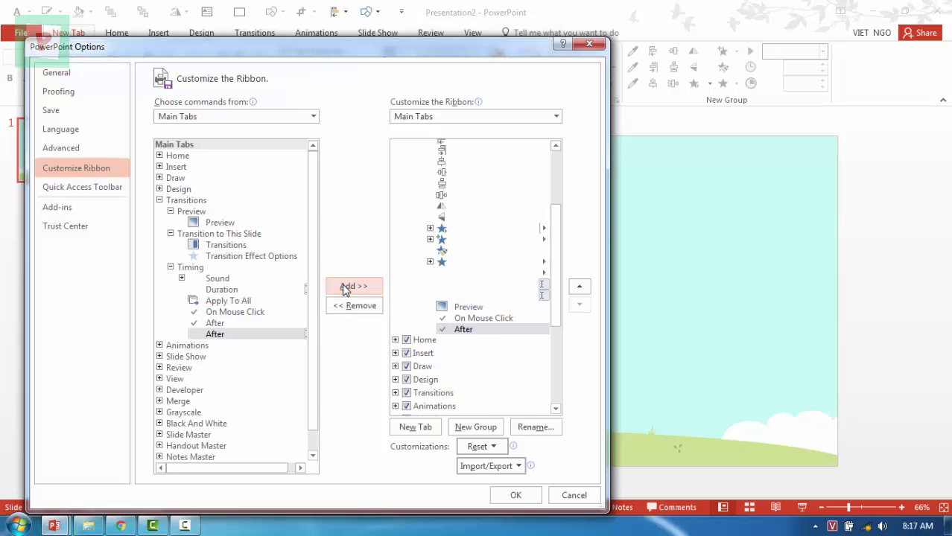
pyautogui.click(516, 496)
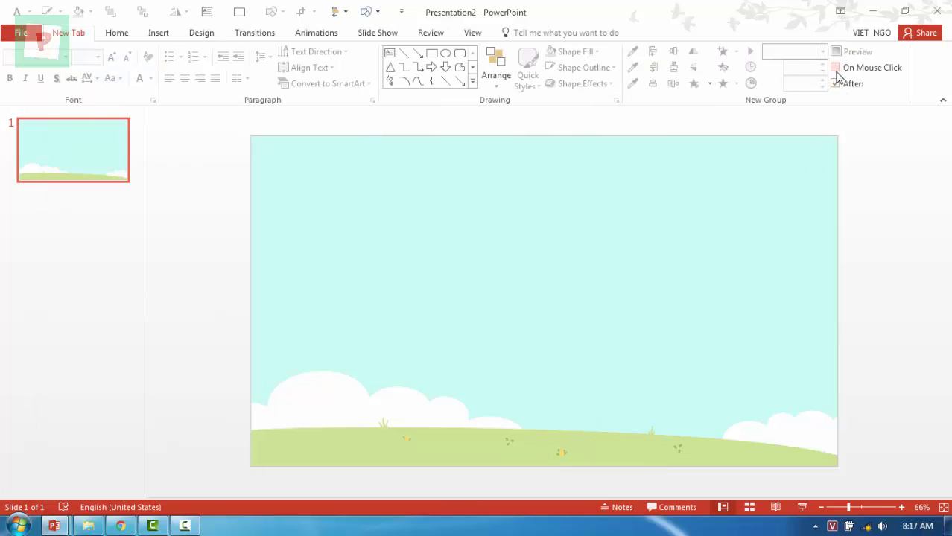
# Step: Test the After checkbox, then blank the display names of Preview and On Mouse Click
pyautogui.click(835, 83)
pyautogui.click(836, 84)
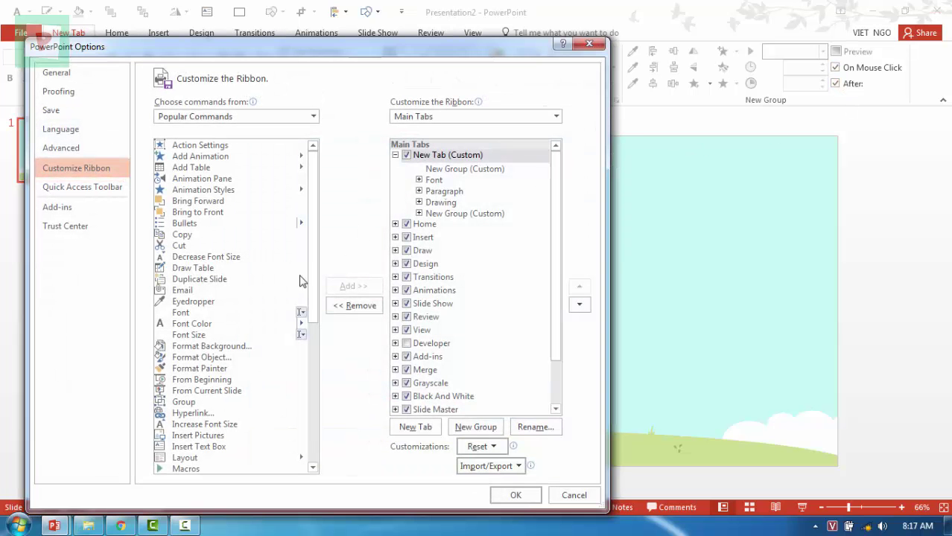
pyautogui.click(420, 213)
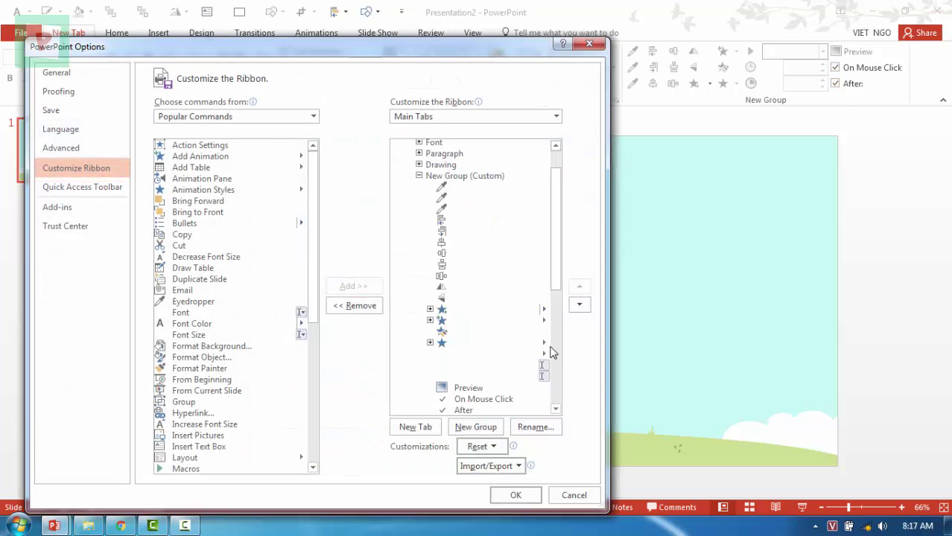
pyautogui.click(492, 390)
pyautogui.click(524, 429)
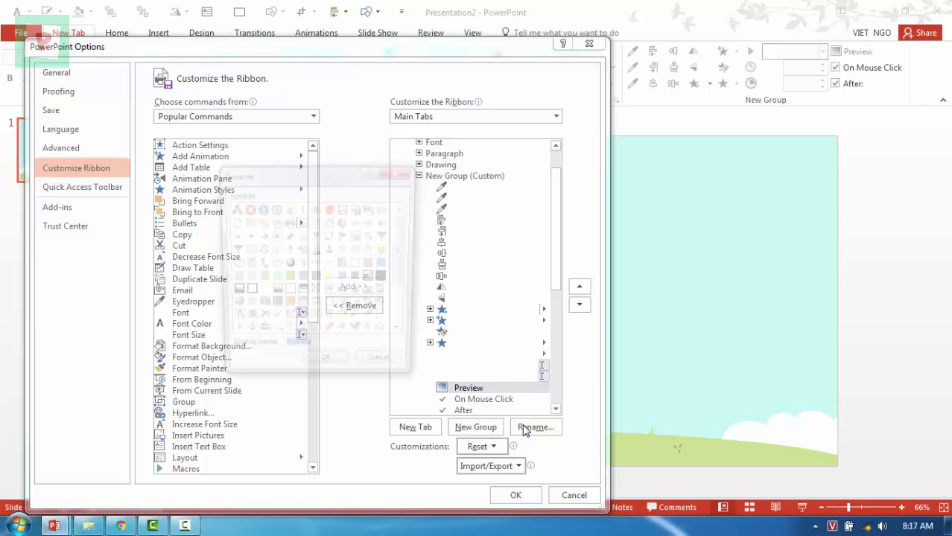
pyautogui.press('BackSpace')
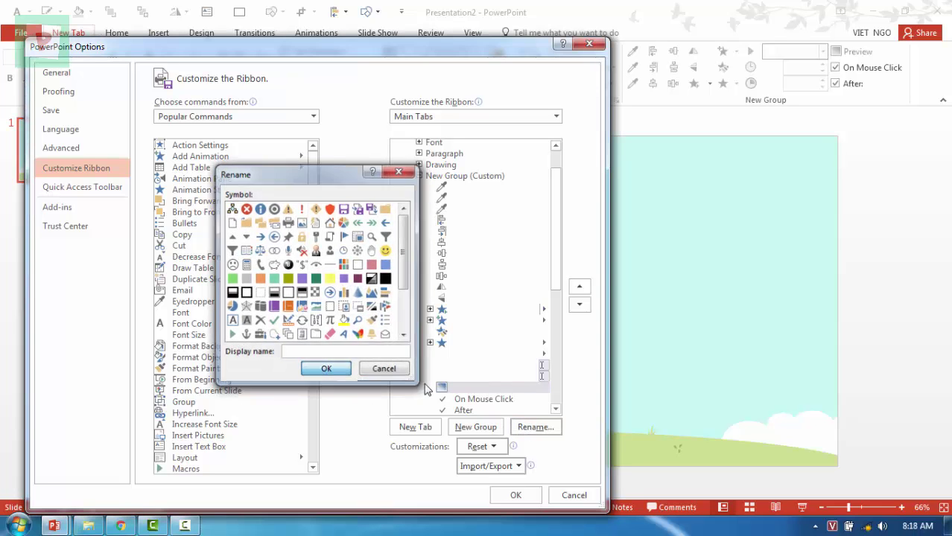
pyautogui.press('Return')
pyautogui.click(468, 400)
pyautogui.click(530, 426)
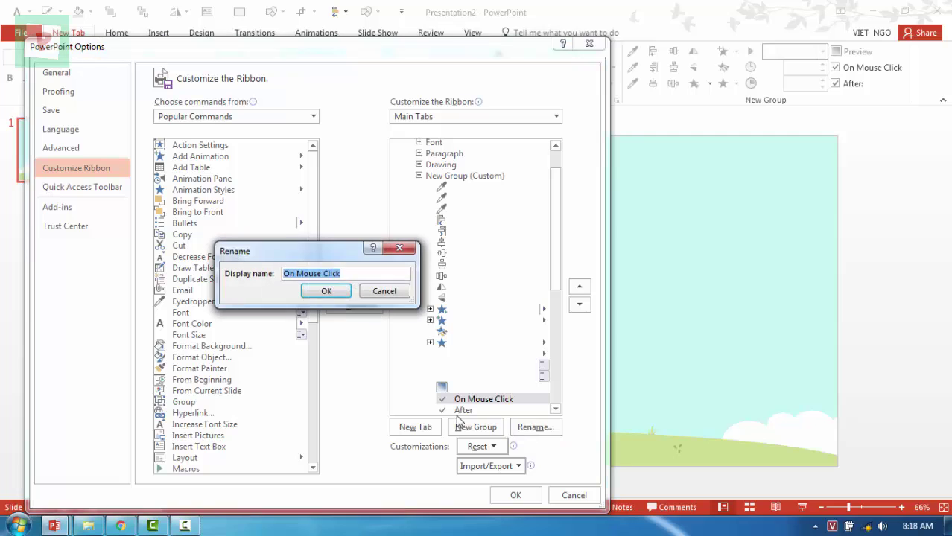
pyautogui.press('BackSpace')
pyautogui.click(326, 292)
# Step: Add the second After item from Transitions > Timing to the New Group
pyautogui.click(198, 117)
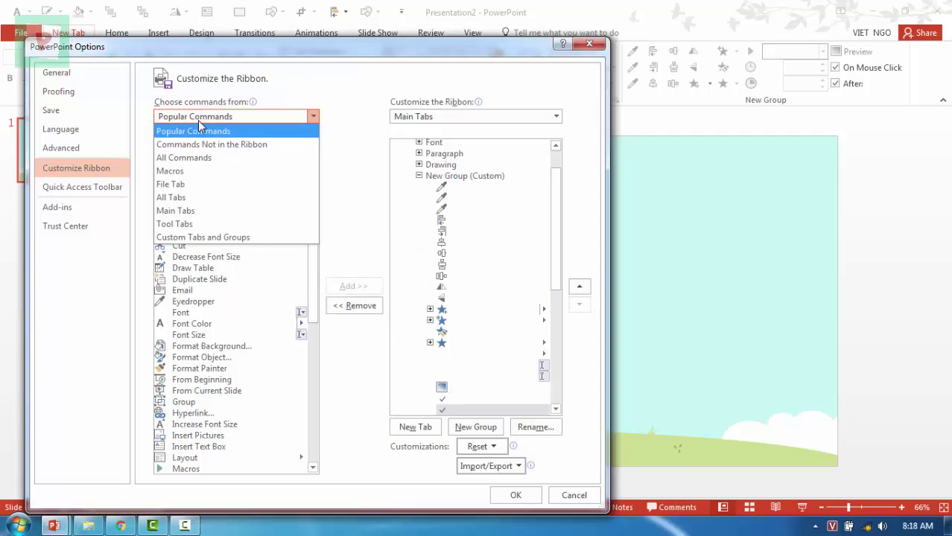
pyautogui.click(185, 210)
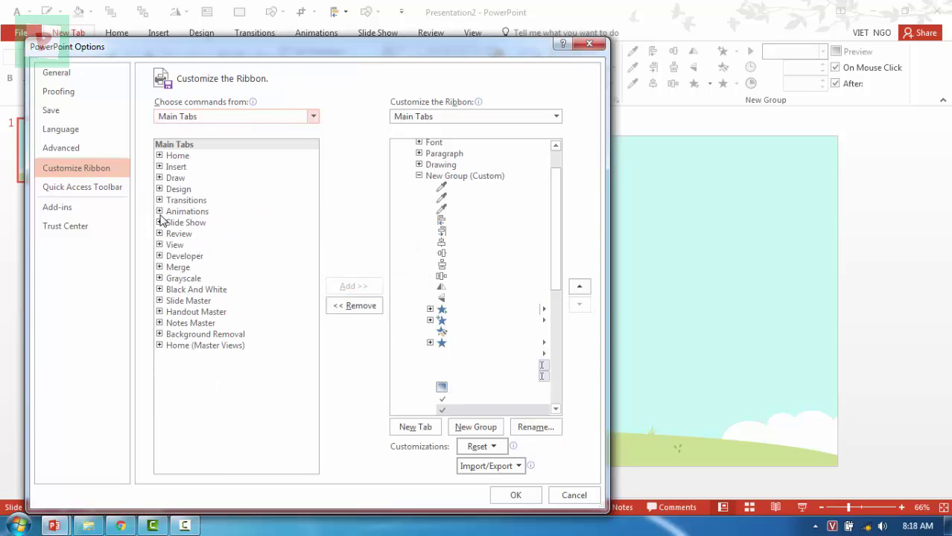
pyautogui.click(159, 200)
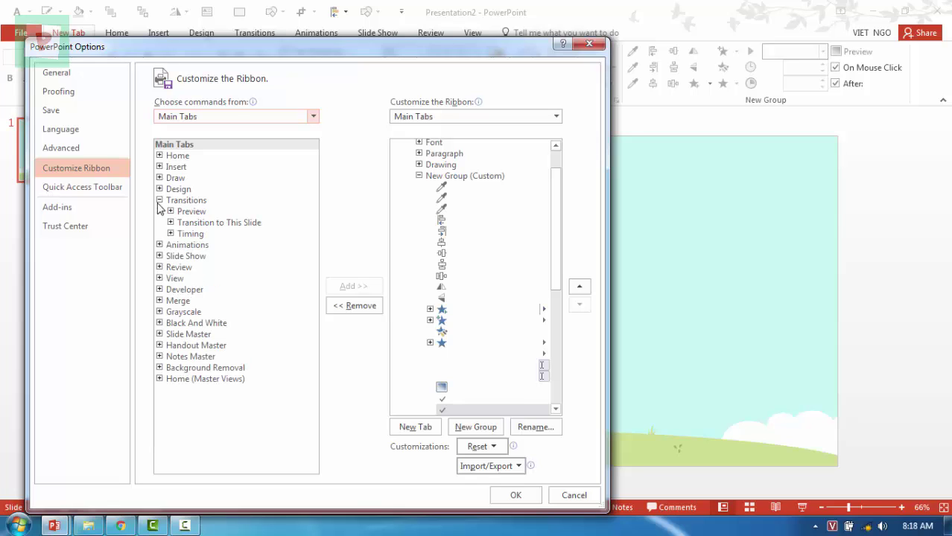
pyautogui.click(170, 234)
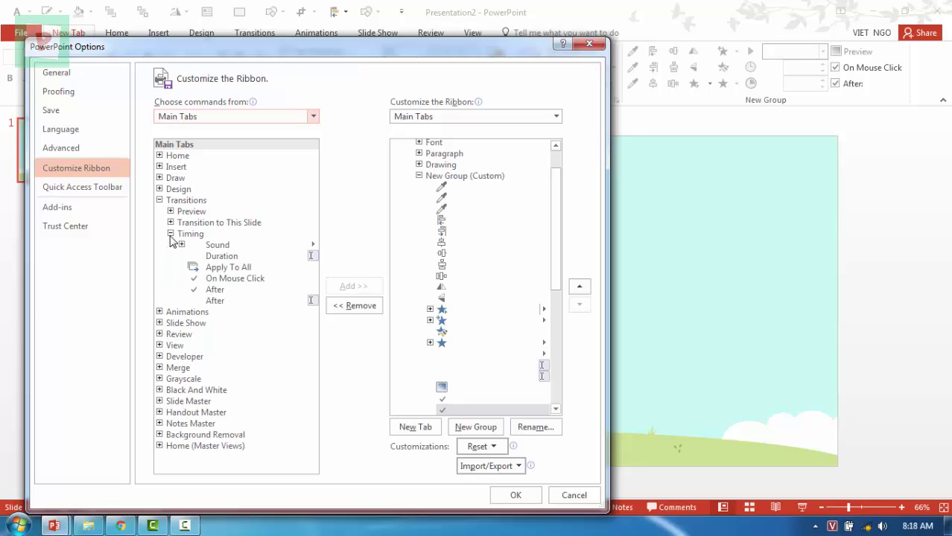
pyautogui.click(213, 302)
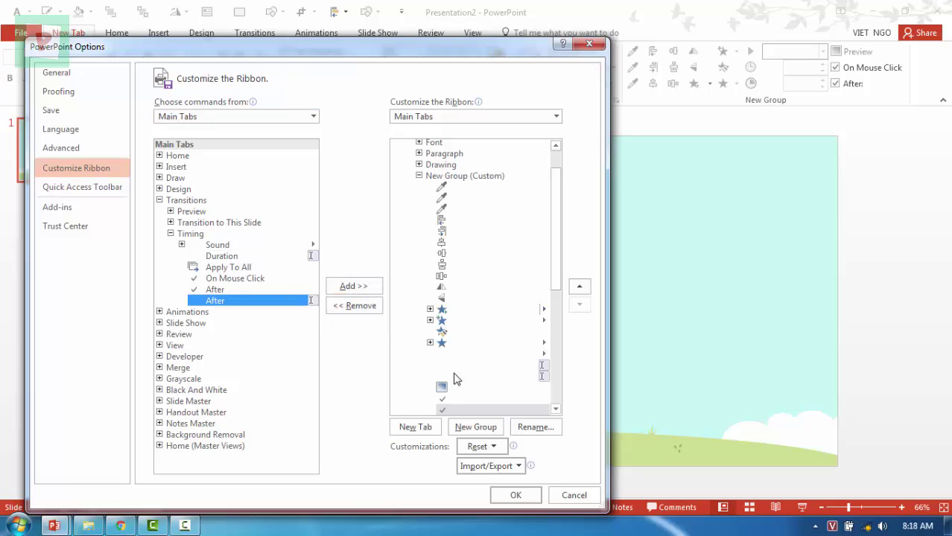
pyautogui.click(556, 409)
pyautogui.click(555, 409)
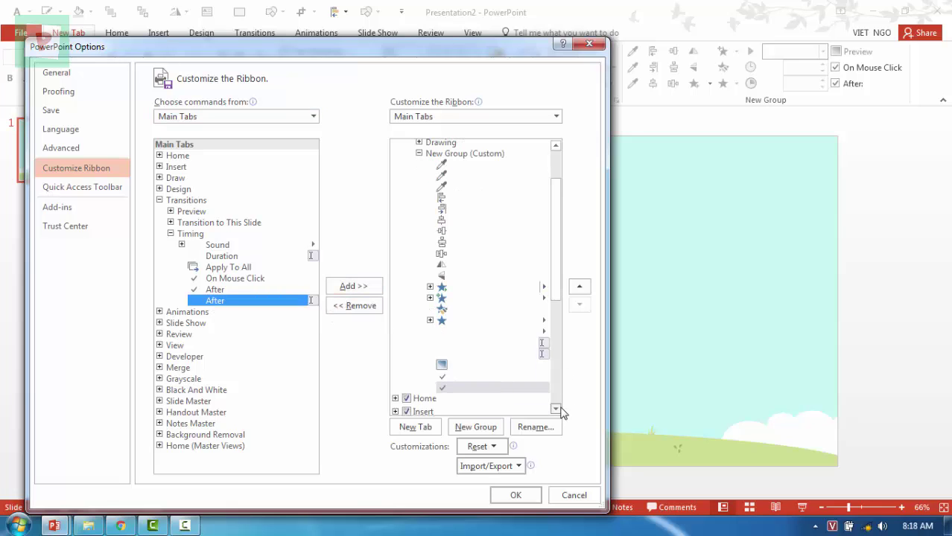
pyautogui.click(555, 409)
pyautogui.click(350, 286)
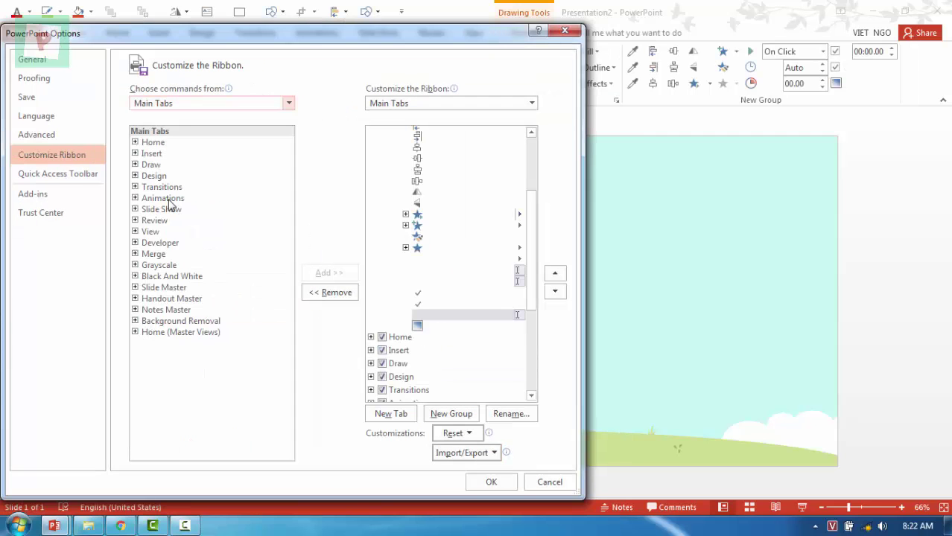
# Step: Add Animations > Advanced Animation > Animation Pane to the New Group and apply the changes
pyautogui.click(135, 198)
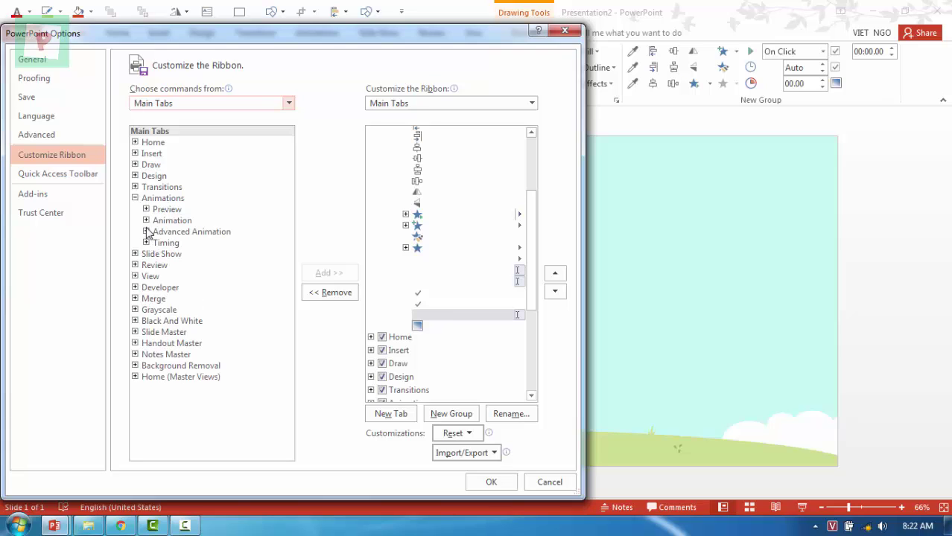
pyautogui.click(146, 221)
pyautogui.click(147, 265)
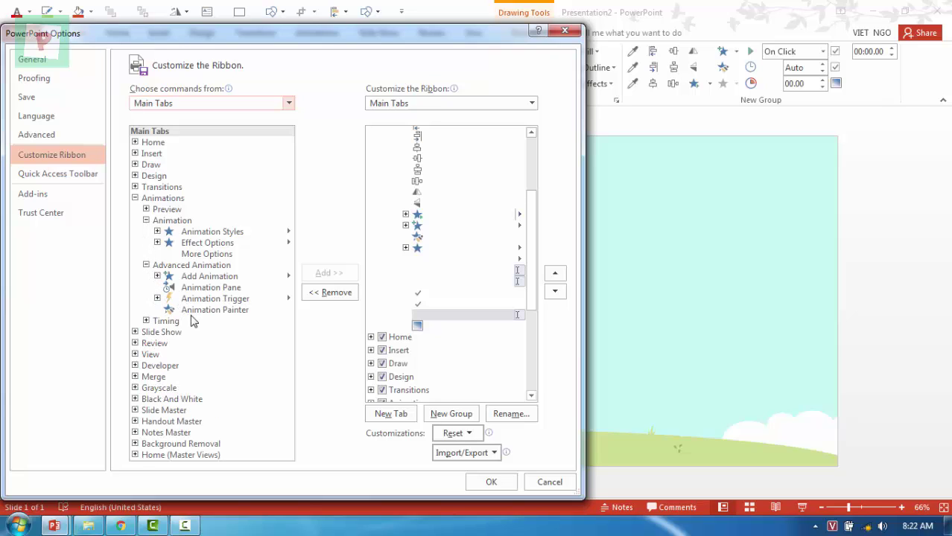
pyautogui.click(210, 288)
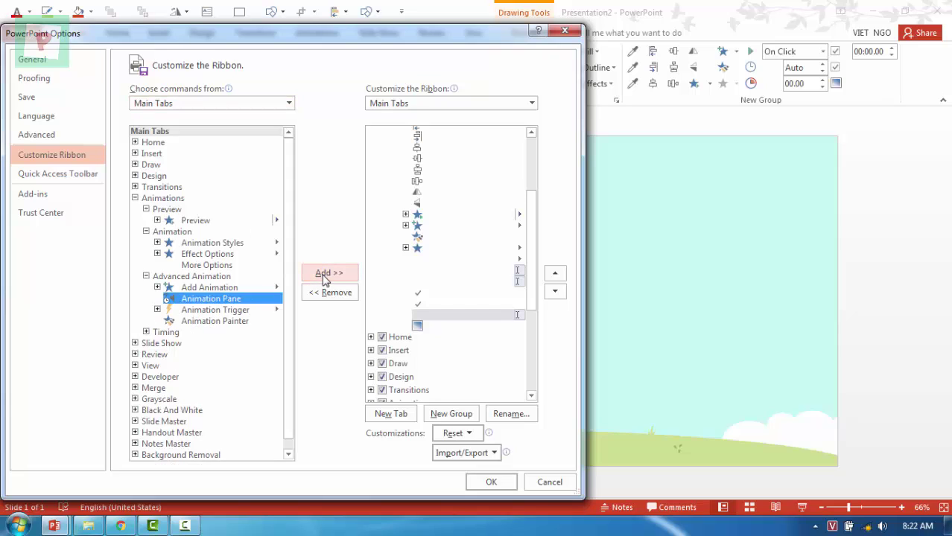
pyautogui.click(324, 278)
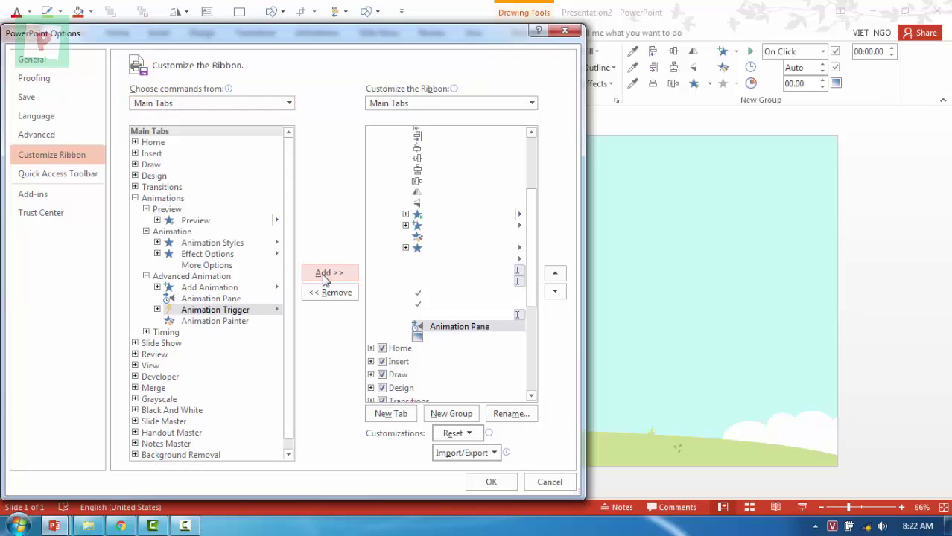
pyautogui.click(492, 482)
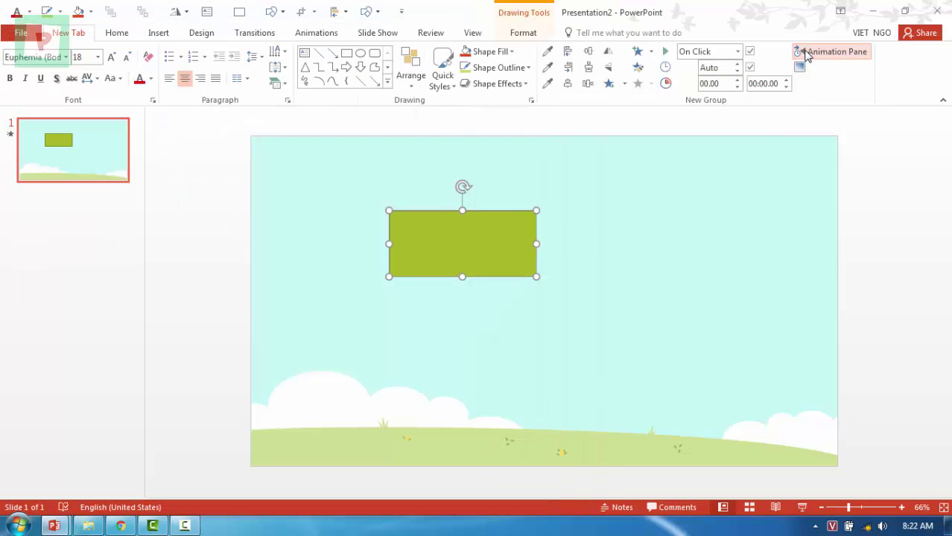
# Step: Open the Animation Pane from the New Group, then bring up the ribbon's shortcut menu
pyautogui.click(805, 55)
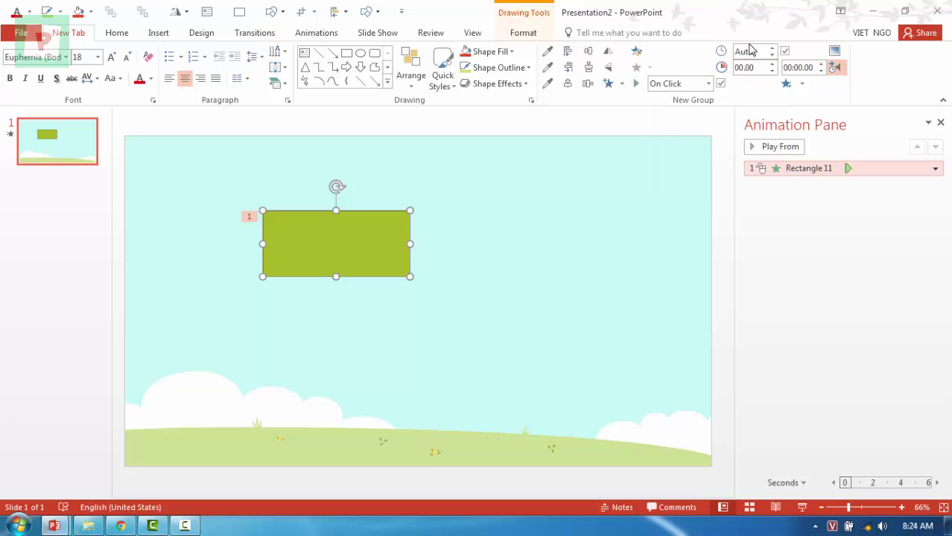
pyautogui.rightClick(890, 84)
# Step: Add the Crop command from All Commands to the New Group and apply
pyautogui.click(753, 121)
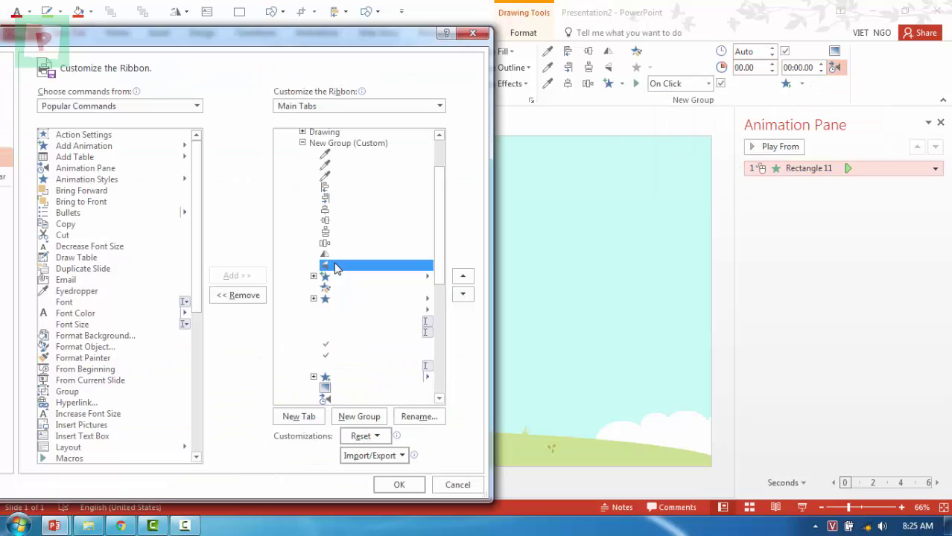
pyautogui.click(112, 108)
pyautogui.click(111, 147)
pyautogui.click(73, 370)
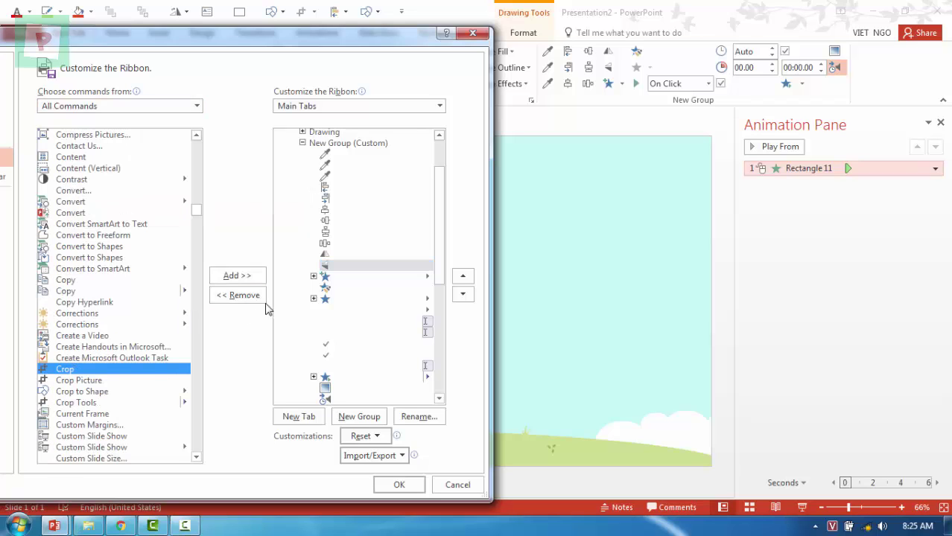
pyautogui.click(245, 281)
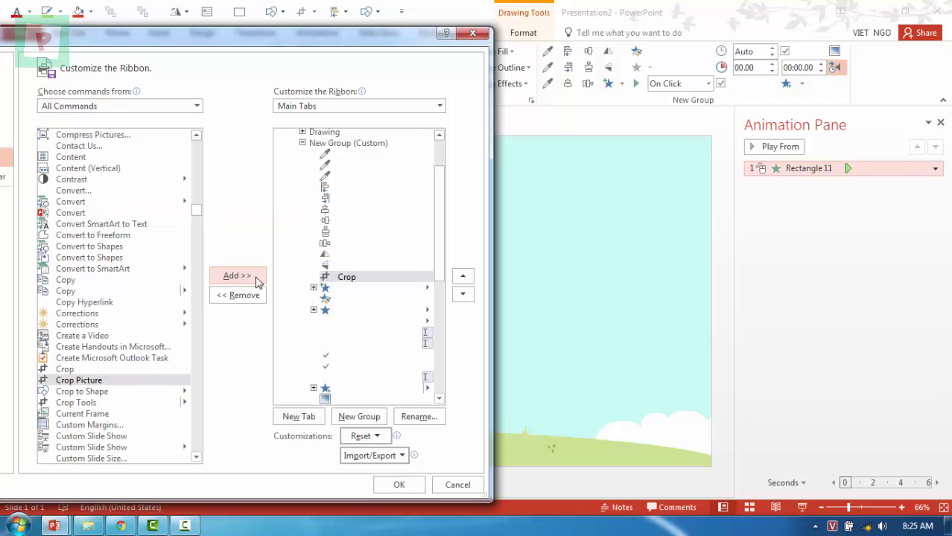
pyautogui.click(395, 485)
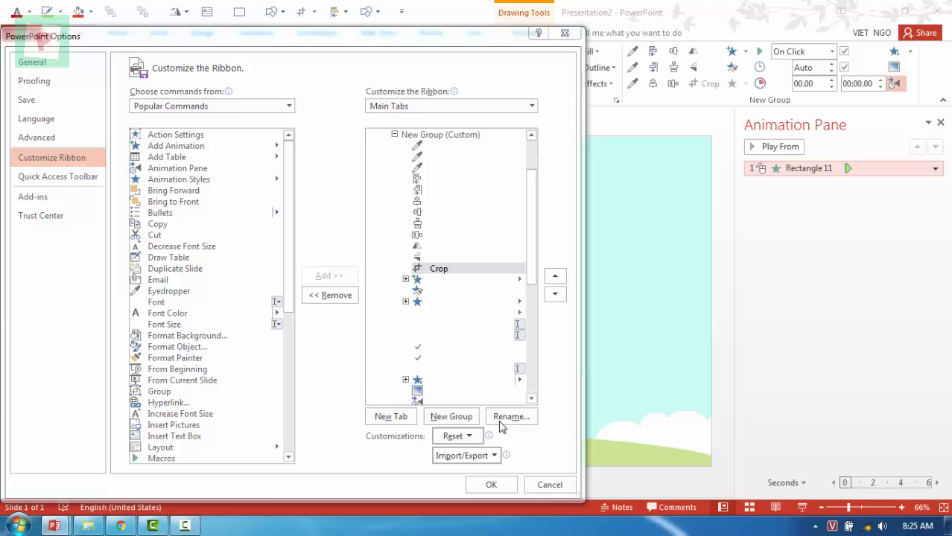
# Step: Give the Crop command an empty display name so only its icon shows
pyautogui.click(509, 417)
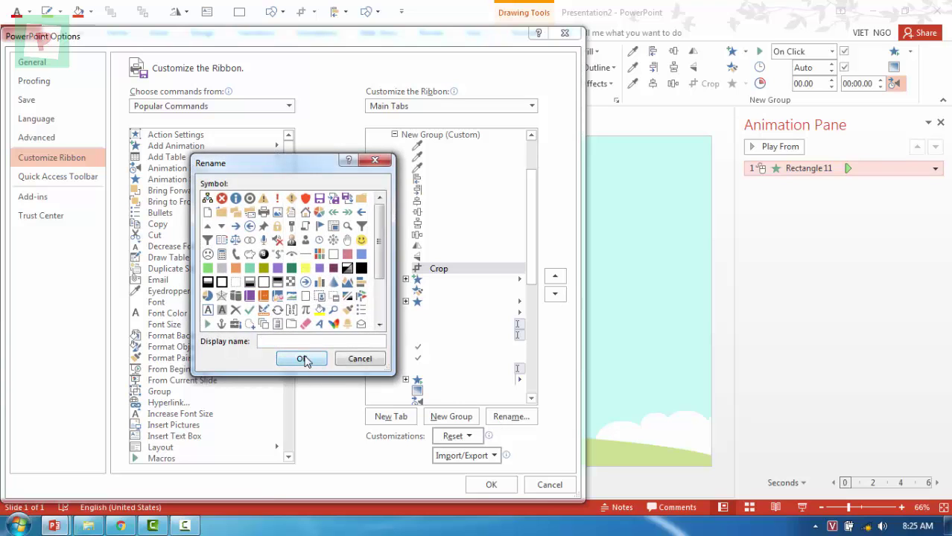
pyautogui.click(304, 360)
pyautogui.click(495, 484)
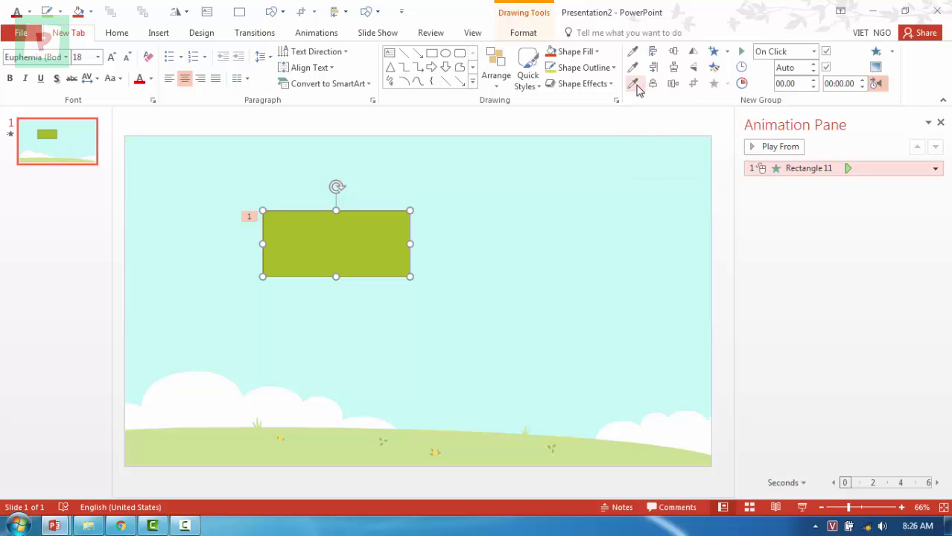
# Step: Move the third New Group item up one place and apply the new order
pyautogui.rightClick(917, 81)
pyautogui.click(790, 119)
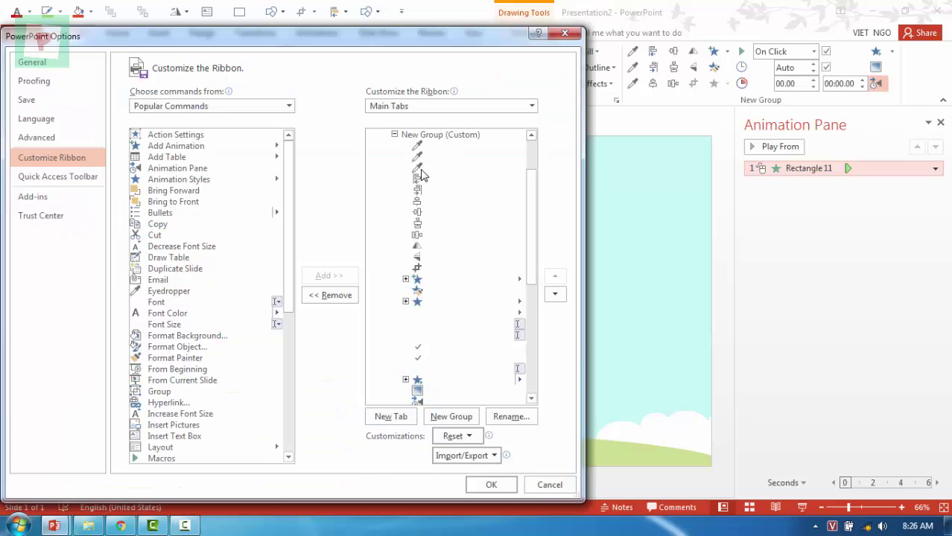
pyautogui.click(421, 168)
pyautogui.click(555, 276)
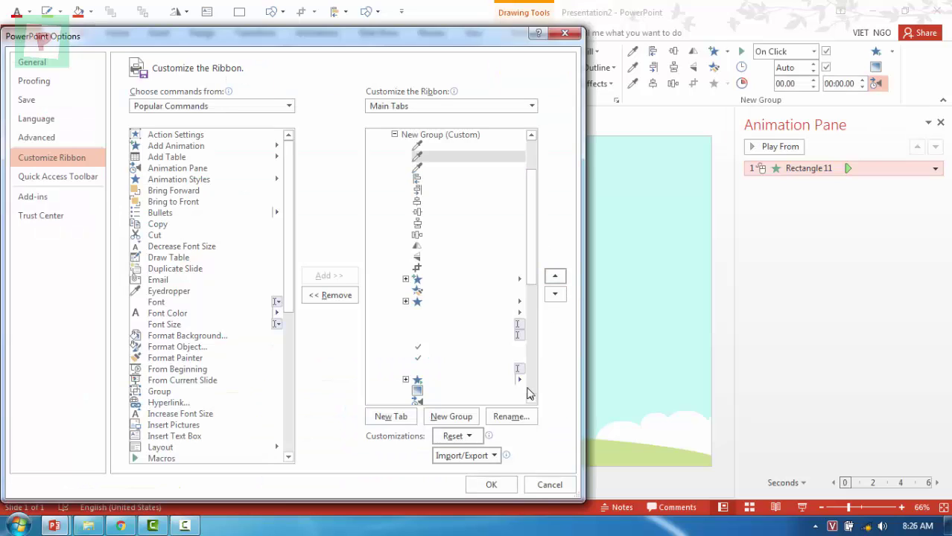
pyautogui.click(491, 485)
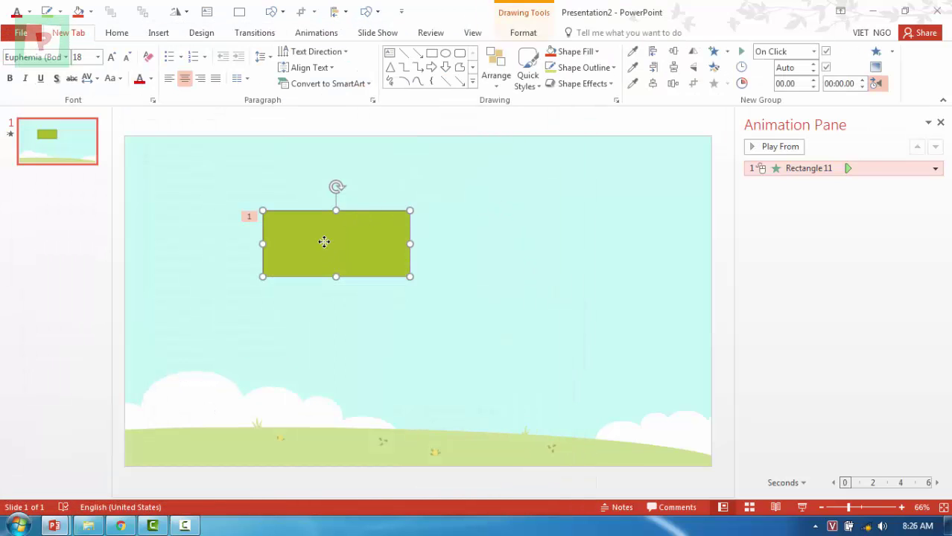
# Step: Shift the rectangle, add an 'sdSDd' text box, and eyedropper its text to the rectangle's green
pyautogui.moveTo(324, 241); pyautogui.dragTo(305, 213)
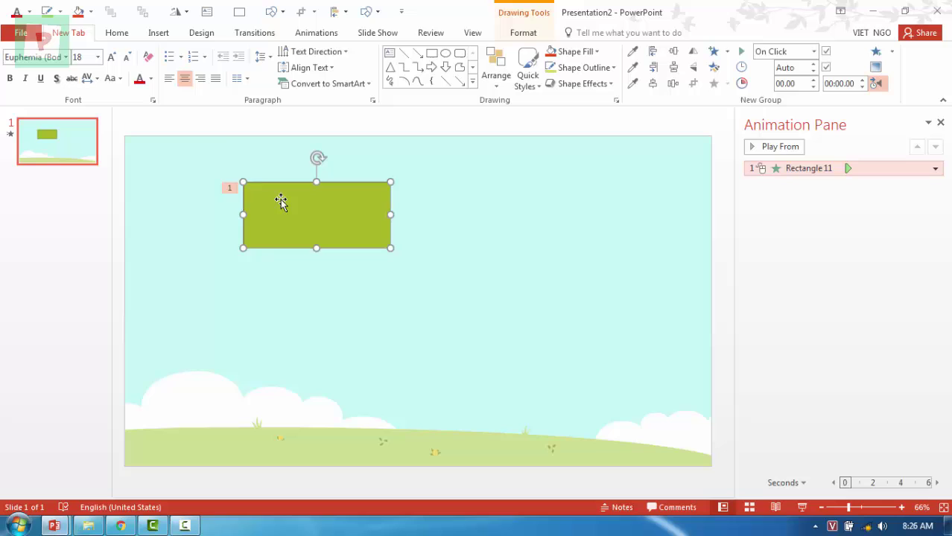
pyautogui.click(390, 53)
pyautogui.moveTo(456, 165); pyautogui.dragTo(544, 247)
pyautogui.write('sdSD')
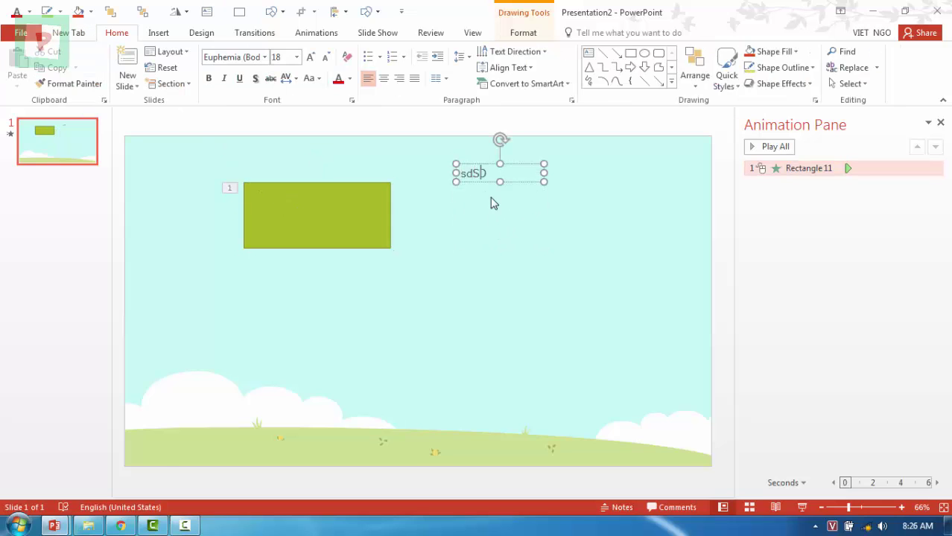
pyautogui.press('capslock')
pyautogui.write('d')
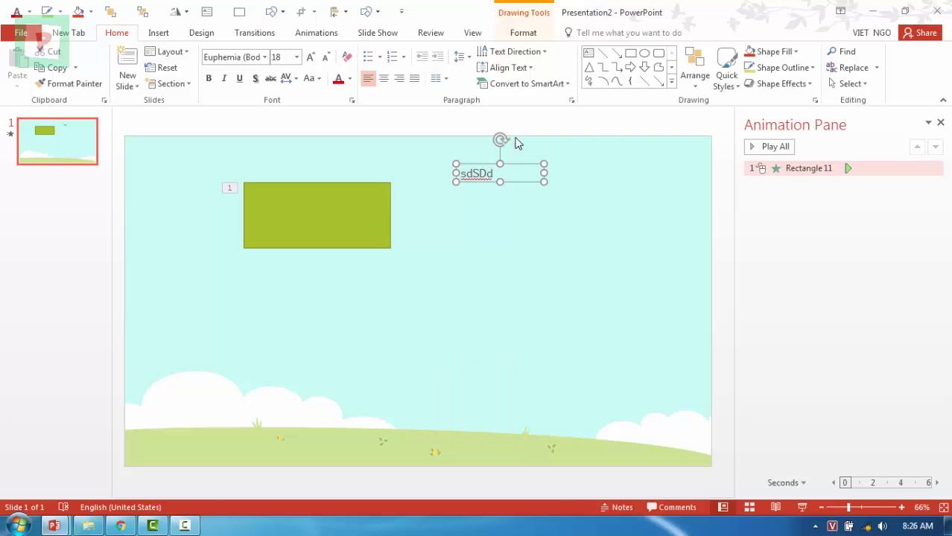
pyautogui.click(69, 33)
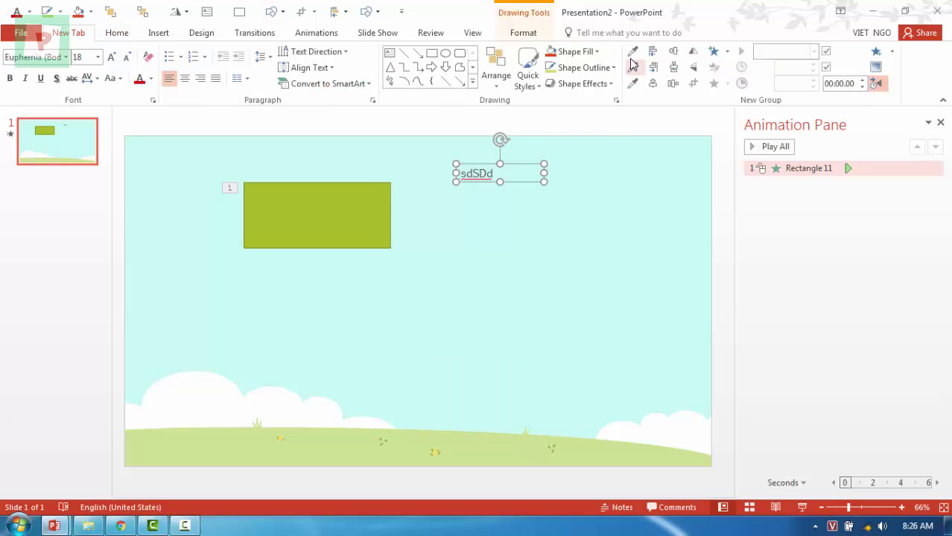
pyautogui.click(632, 65)
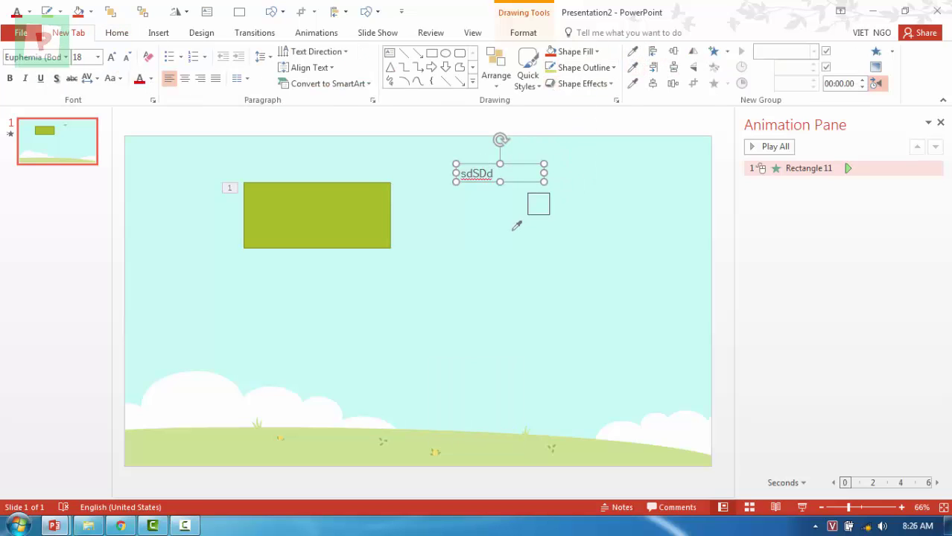
pyautogui.click(372, 211)
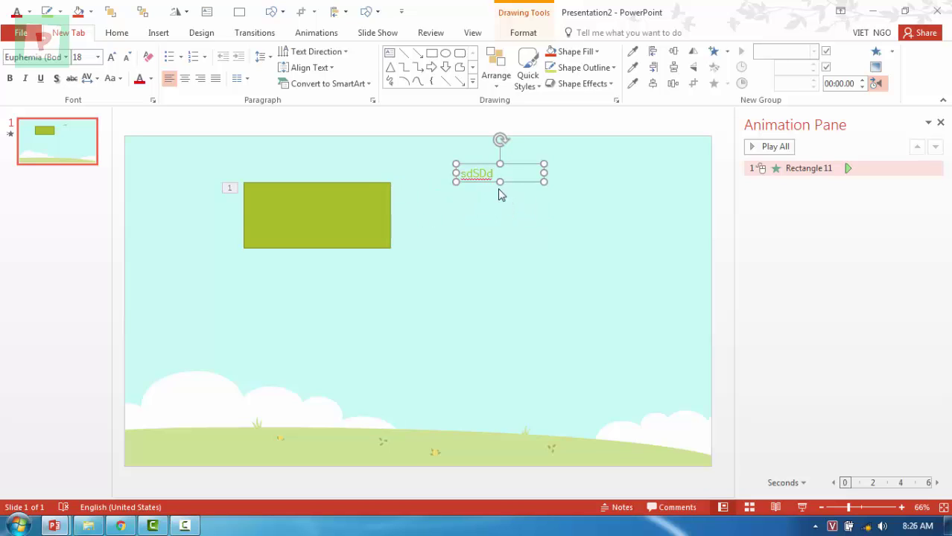
# Step: Fill the rectangle with the grass's pale green using the eyedropper fill
pyautogui.click(360, 207)
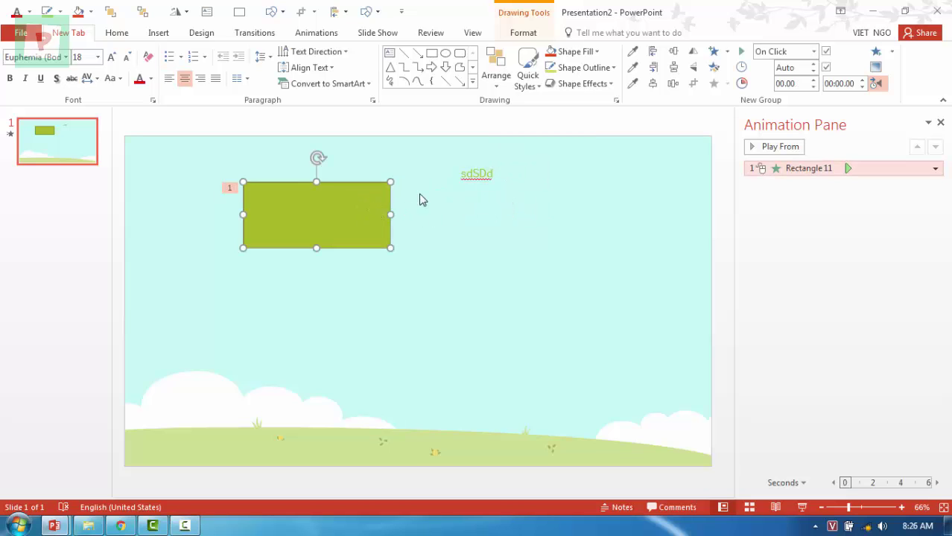
pyautogui.click(635, 67)
pyautogui.click(233, 402)
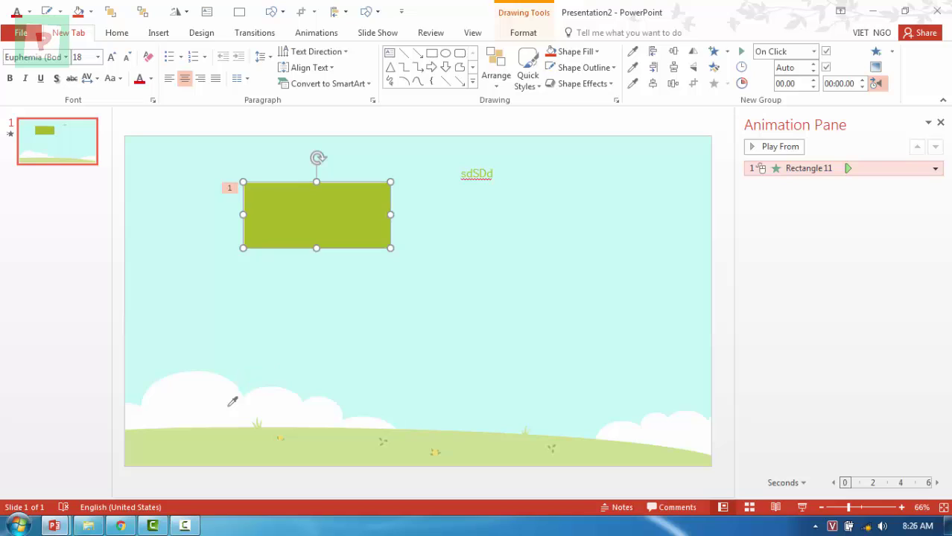
pyautogui.click(383, 239)
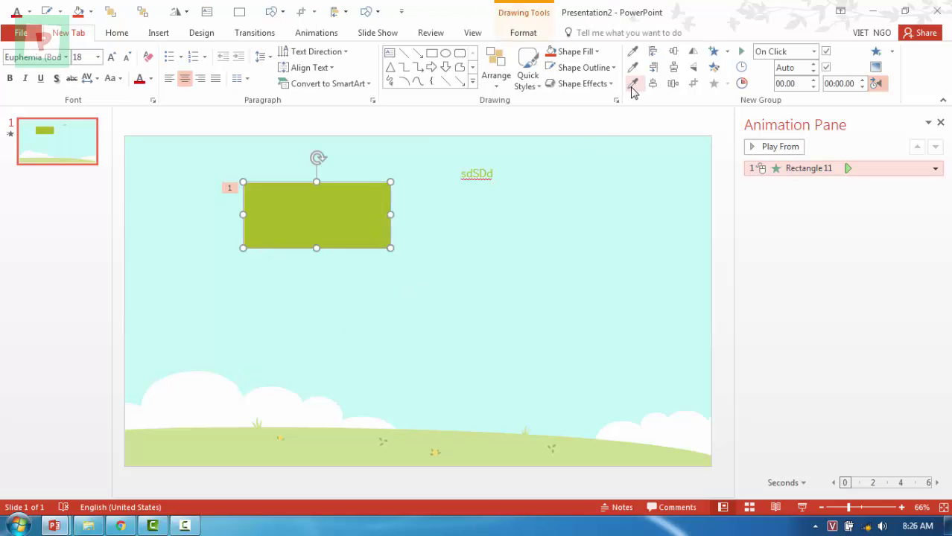
pyautogui.click(633, 85)
pyautogui.click(347, 434)
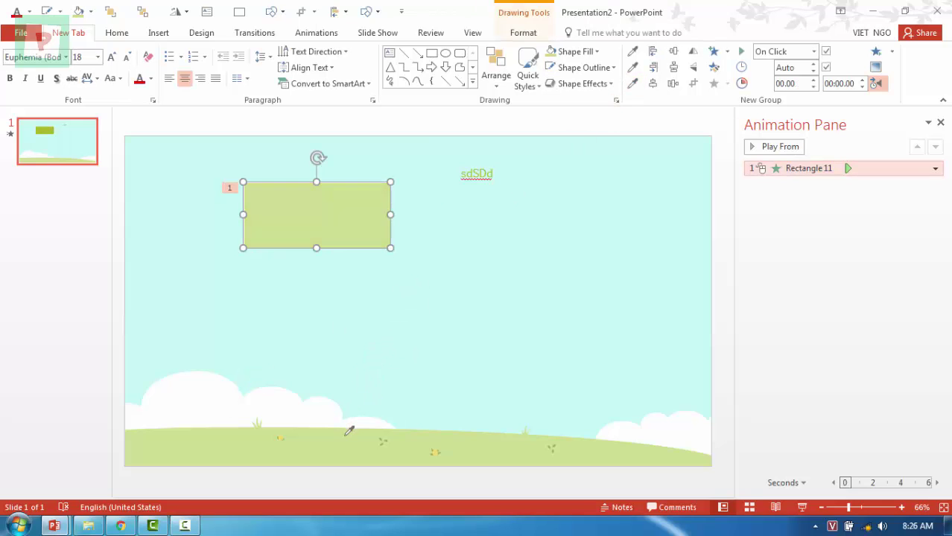
pyautogui.click(477, 337)
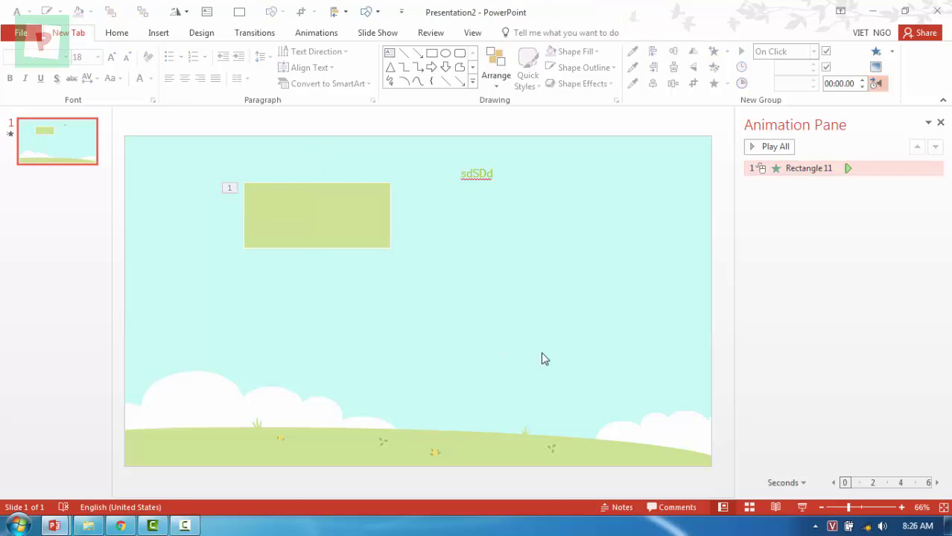
pyautogui.moveTo(546, 342); pyautogui.dragTo(272, 133)
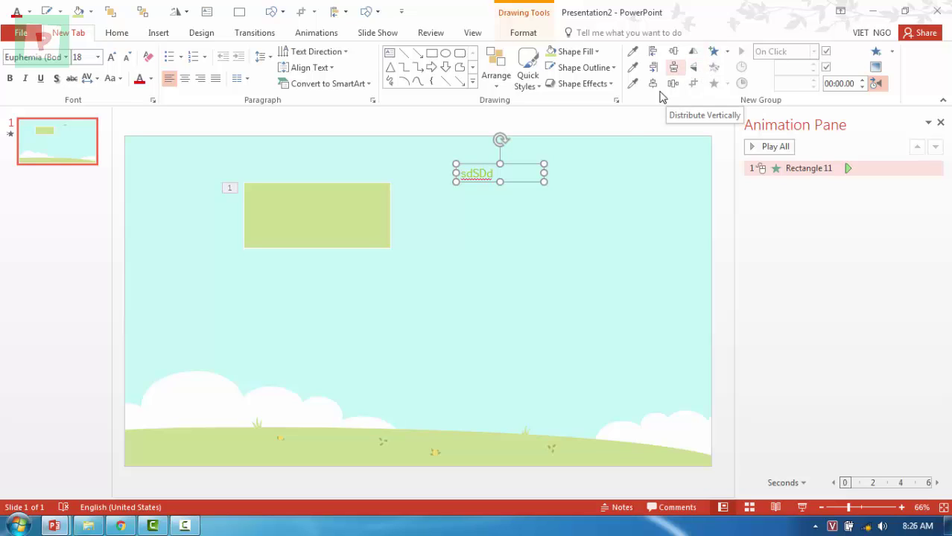
# Step: Add a Teeter emphasis animation to the pale green rectangle and close the Animation Pane
pyautogui.click(534, 196)
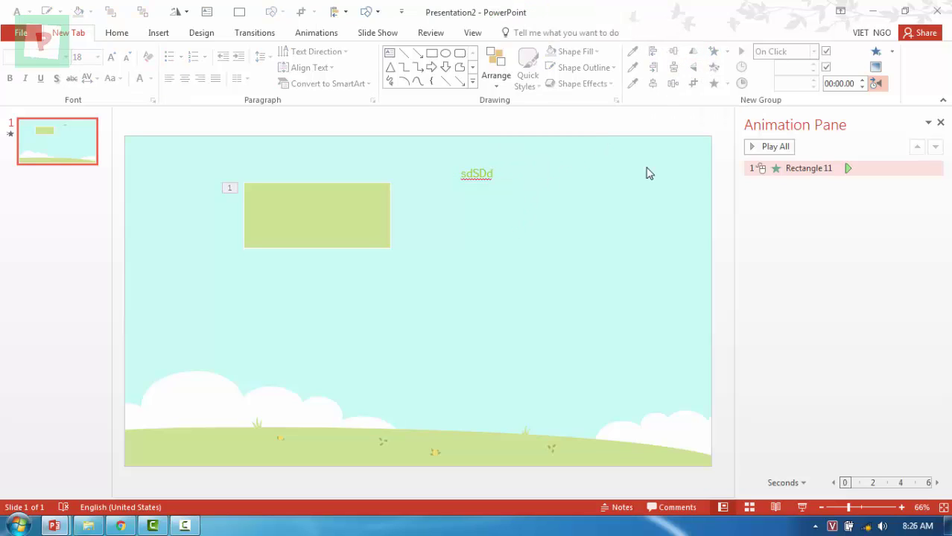
pyautogui.click(874, 56)
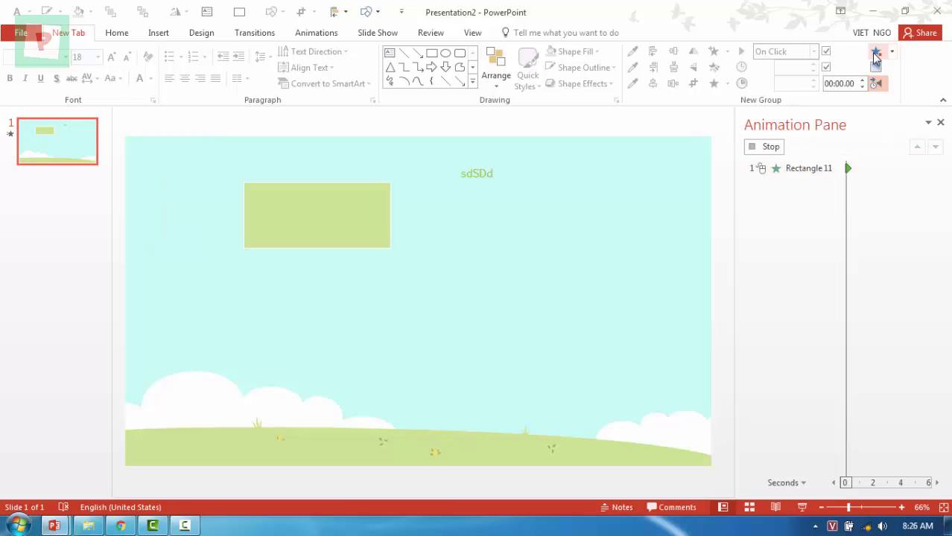
pyautogui.click(385, 220)
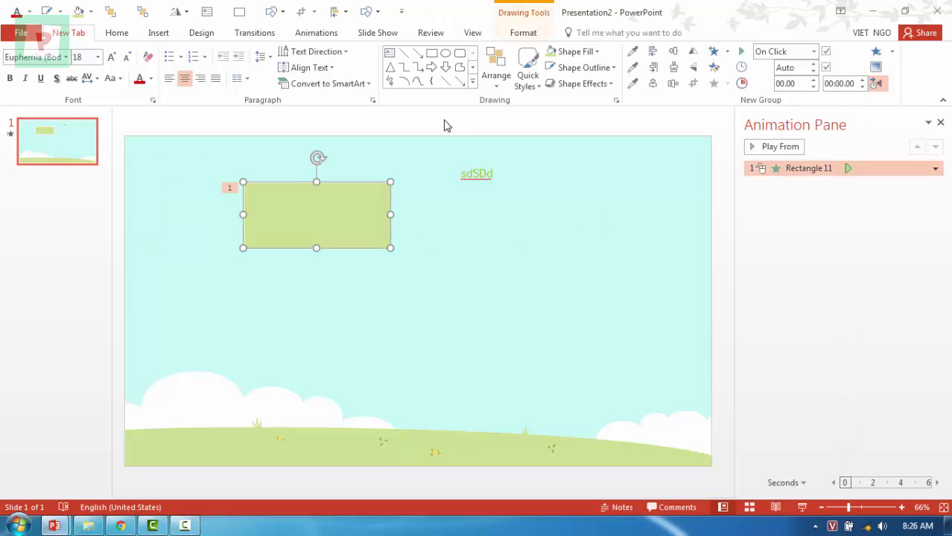
pyautogui.click(329, 35)
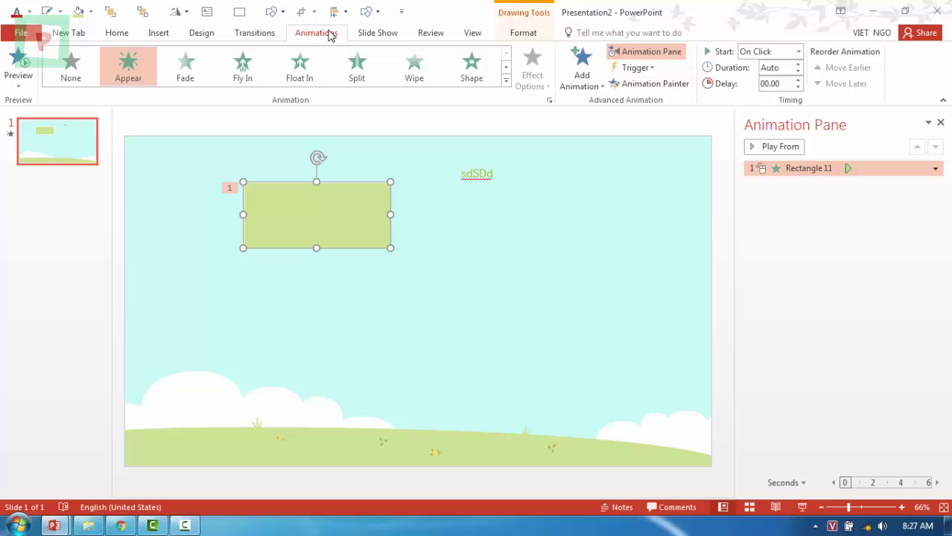
pyautogui.click(580, 81)
pyautogui.click(696, 260)
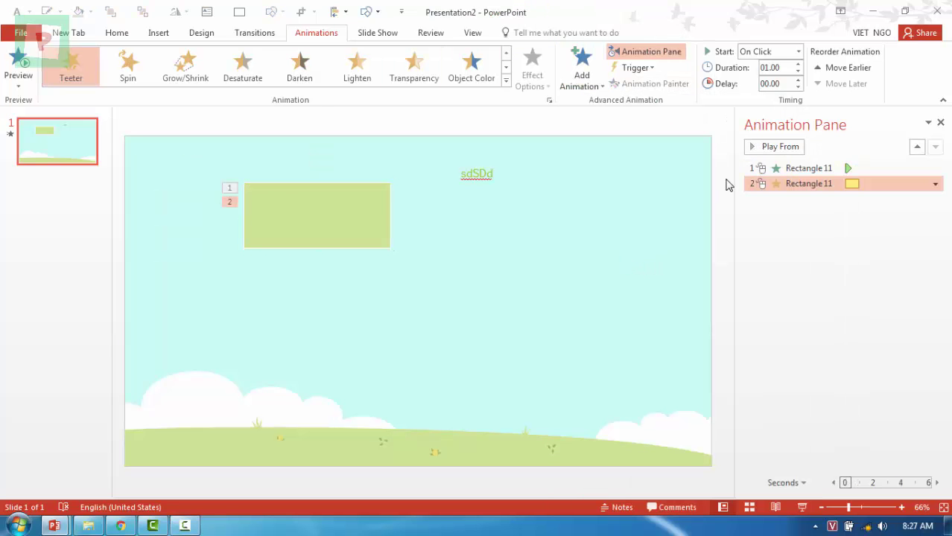
pyautogui.click(566, 189)
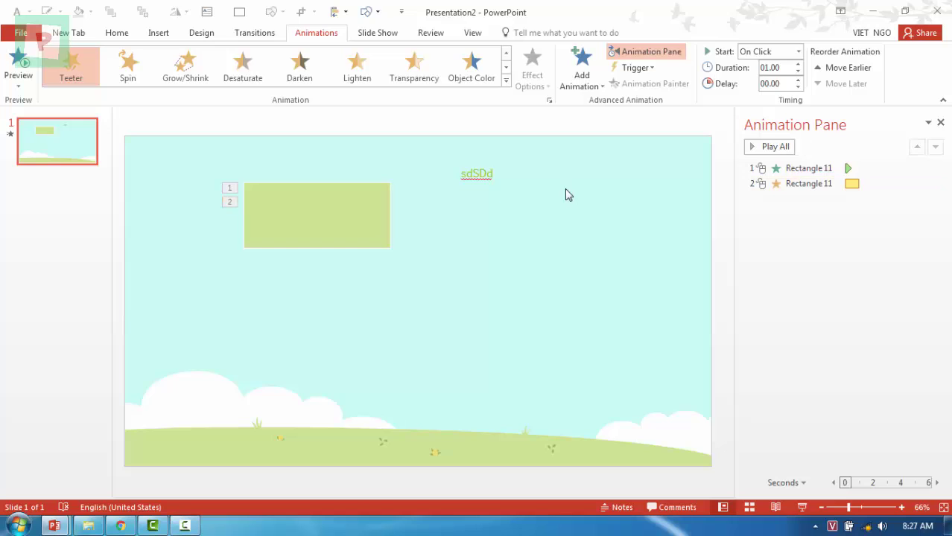
pyautogui.click(84, 35)
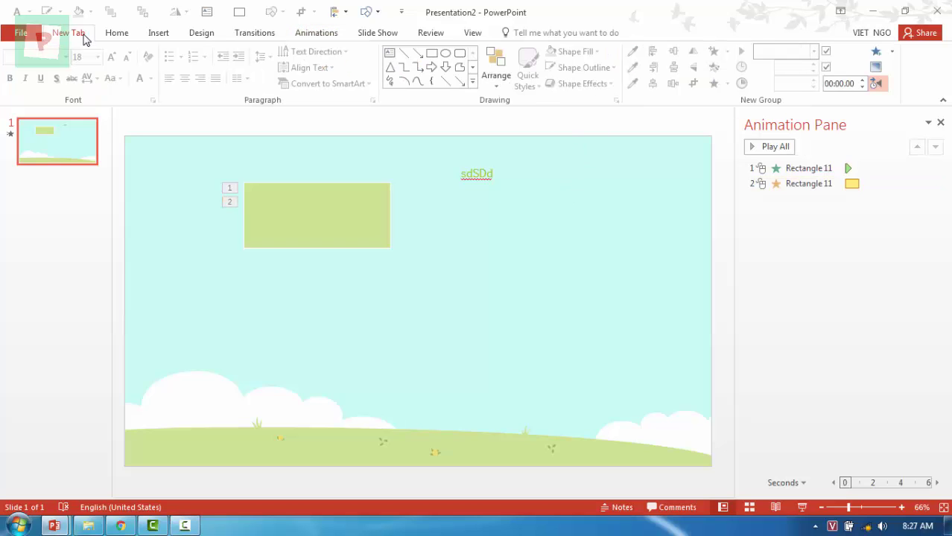
pyautogui.click(940, 124)
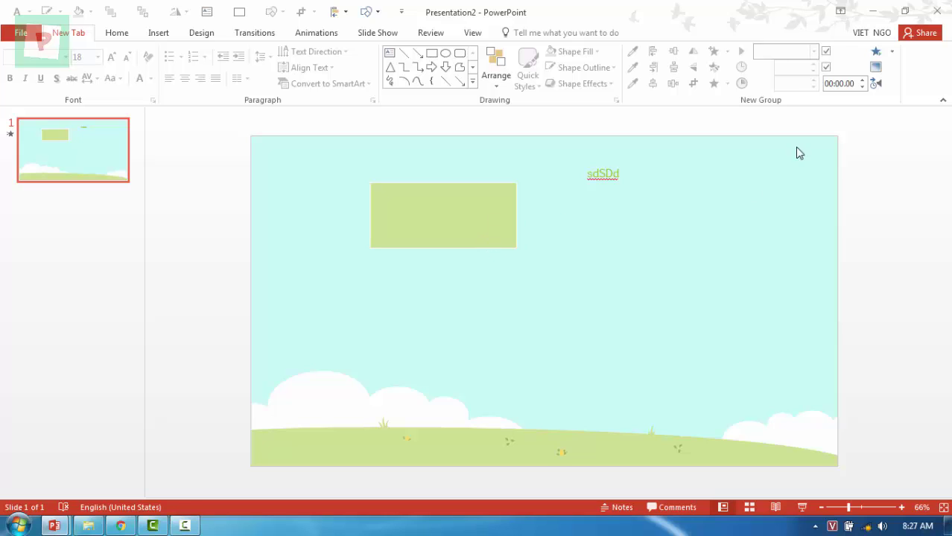
# Step: Duplicate the first slide and enlarge the green square on the copy
pyautogui.click(875, 52)
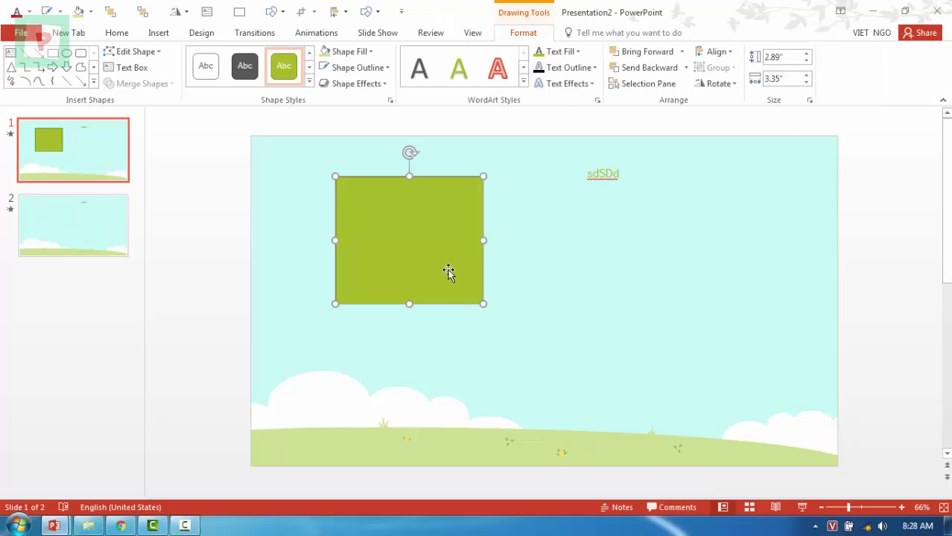
pyautogui.moveTo(447, 266); pyautogui.dragTo(471, 283)
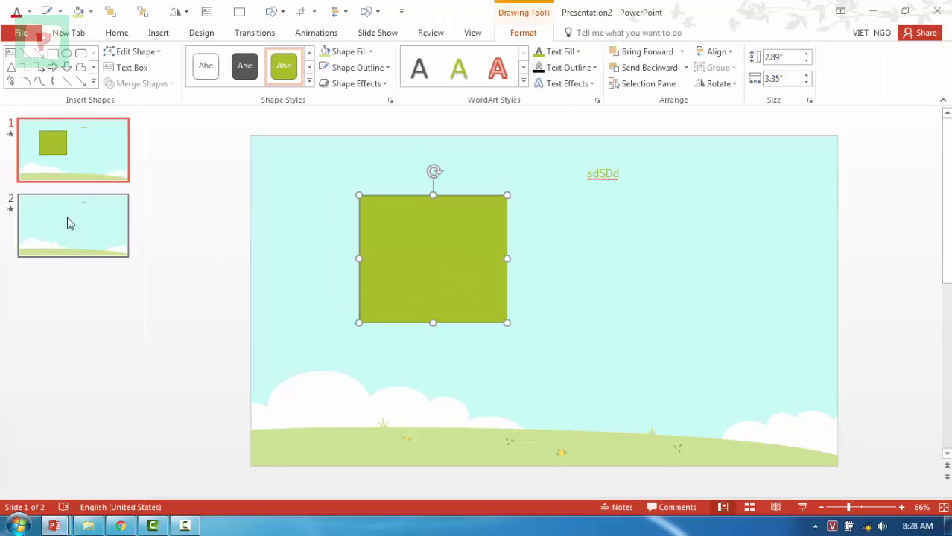
pyautogui.click(74, 159)
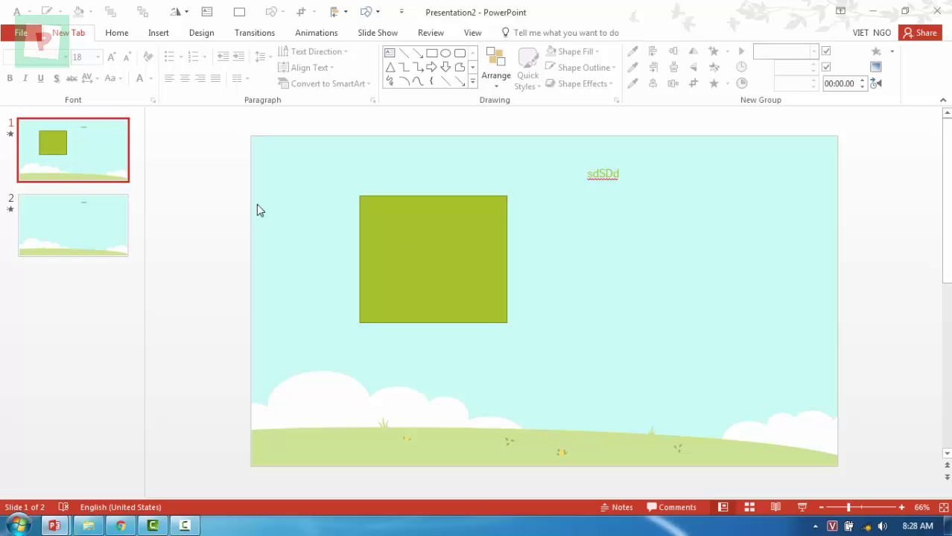
pyautogui.hotkey('ctrl', 'v')
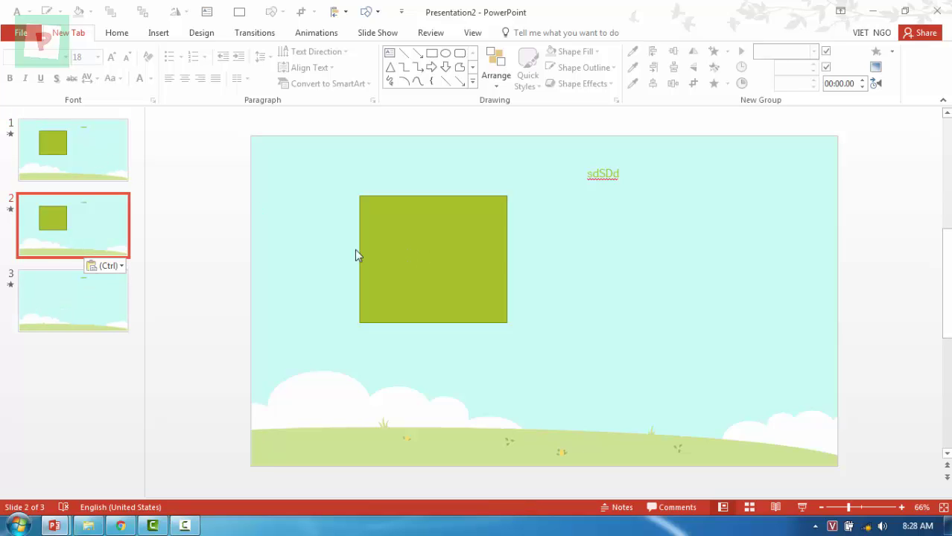
pyautogui.click(503, 319)
pyautogui.moveTo(508, 323); pyautogui.dragTo(644, 405)
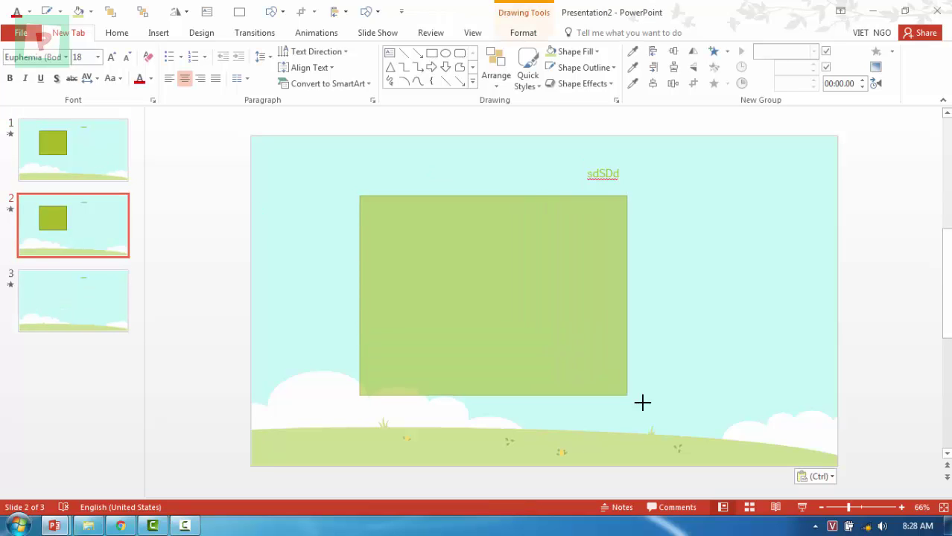
# Step: Apply the Morph transition to slide 2 and preview it
pyautogui.click(254, 33)
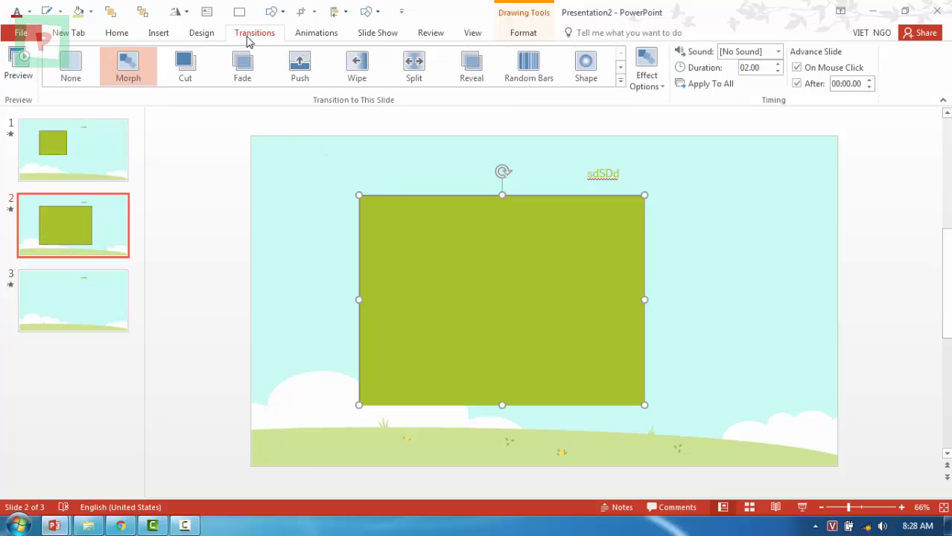
pyautogui.click(138, 65)
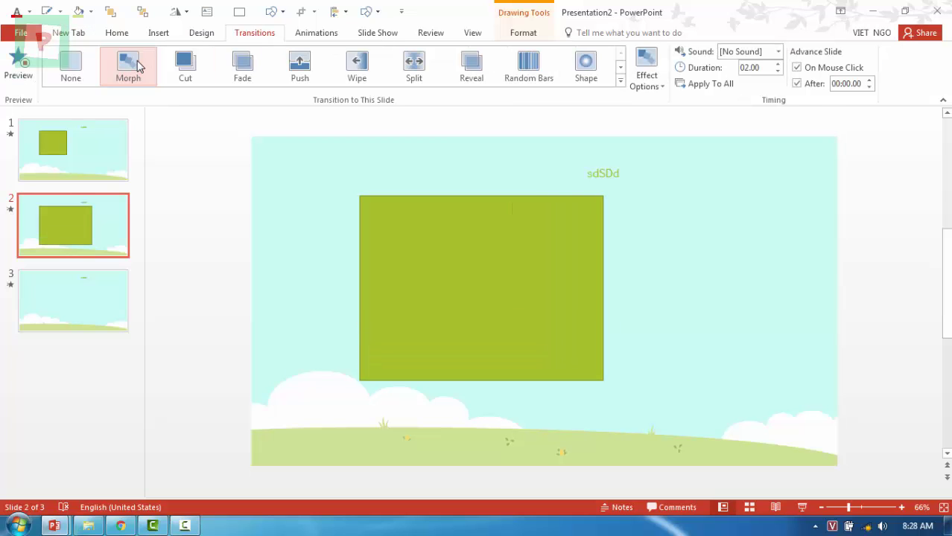
pyautogui.click(177, 194)
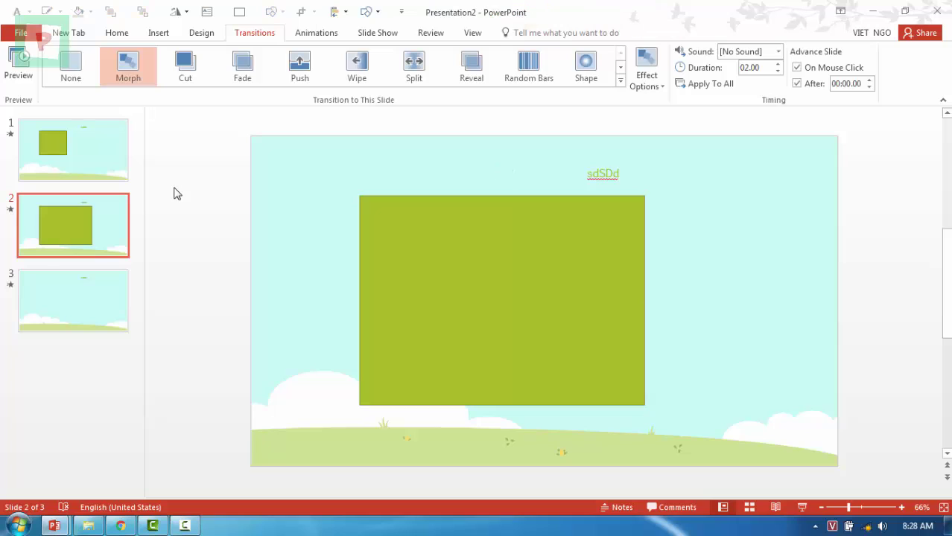
pyautogui.click(20, 65)
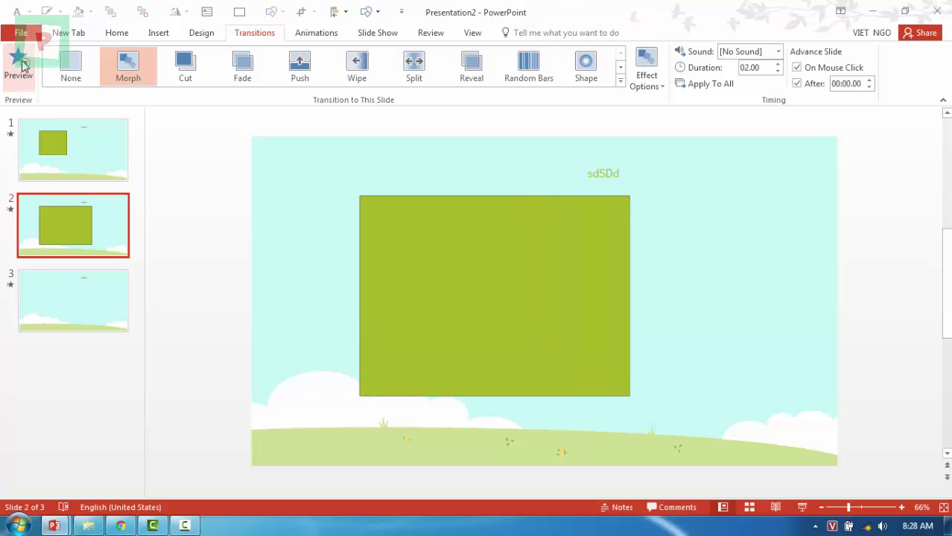
pyautogui.click(69, 32)
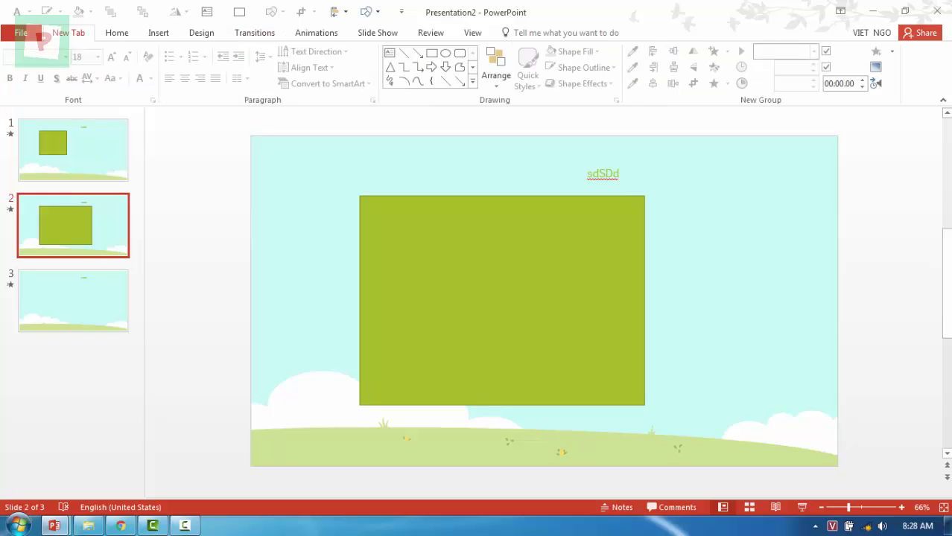
pyautogui.click(877, 68)
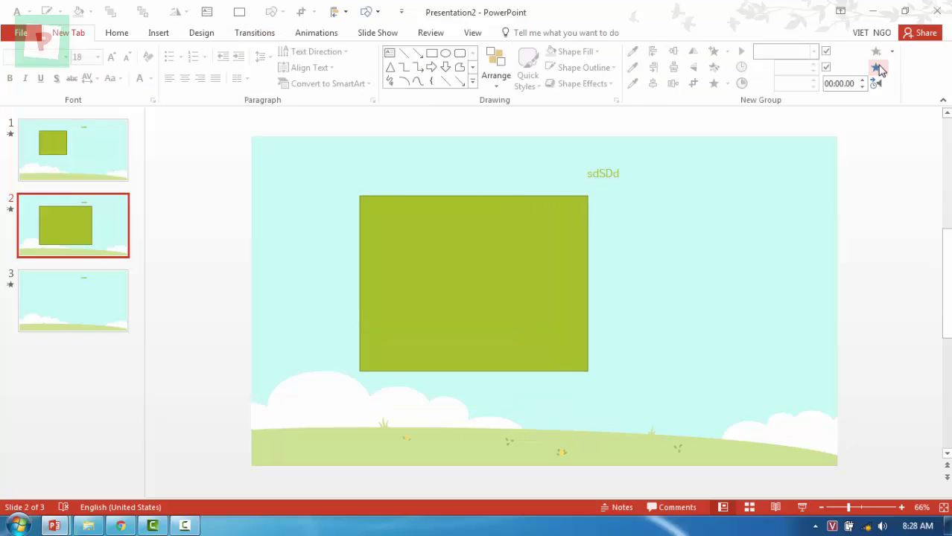